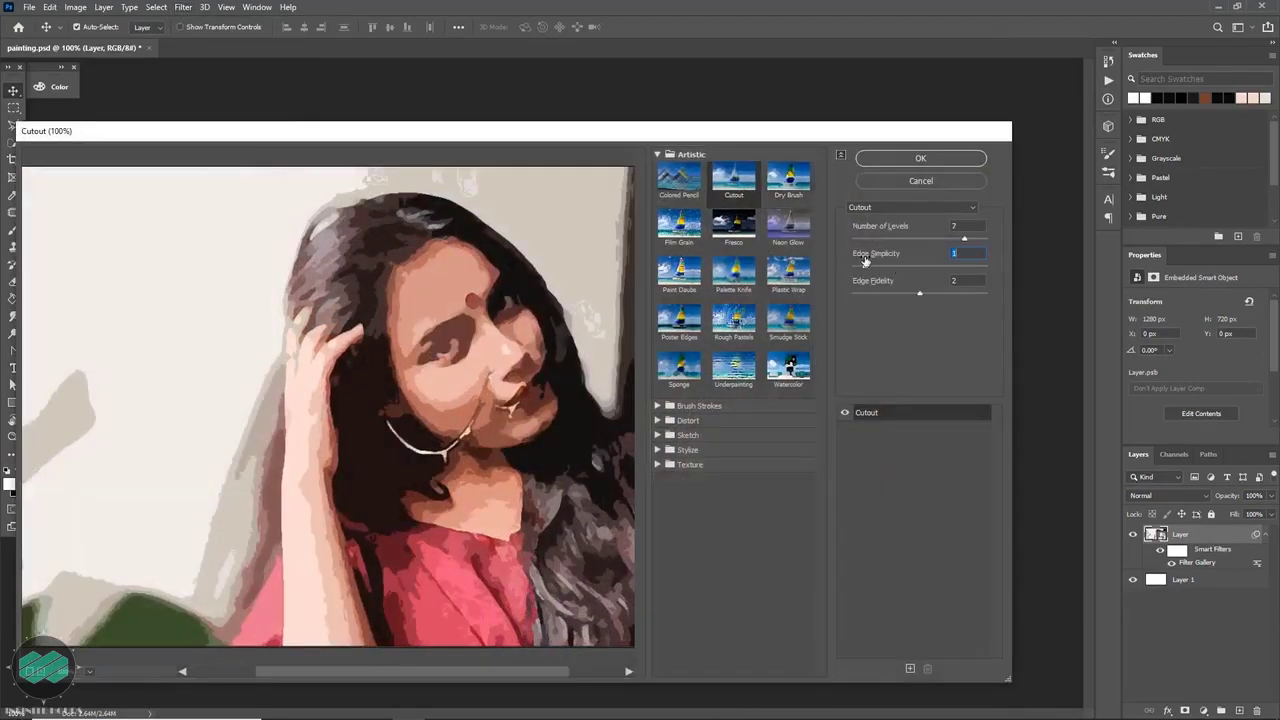
Adjust the Cutout filter's number of levels and apply it to the portrait layer, blending the filter in Pin Light mode.
{"action": "left_click_drag", "start_coordinate": [950, 240], "coordinate": [958, 240]}
{"action": "left_click", "coordinate": [945, 160]}
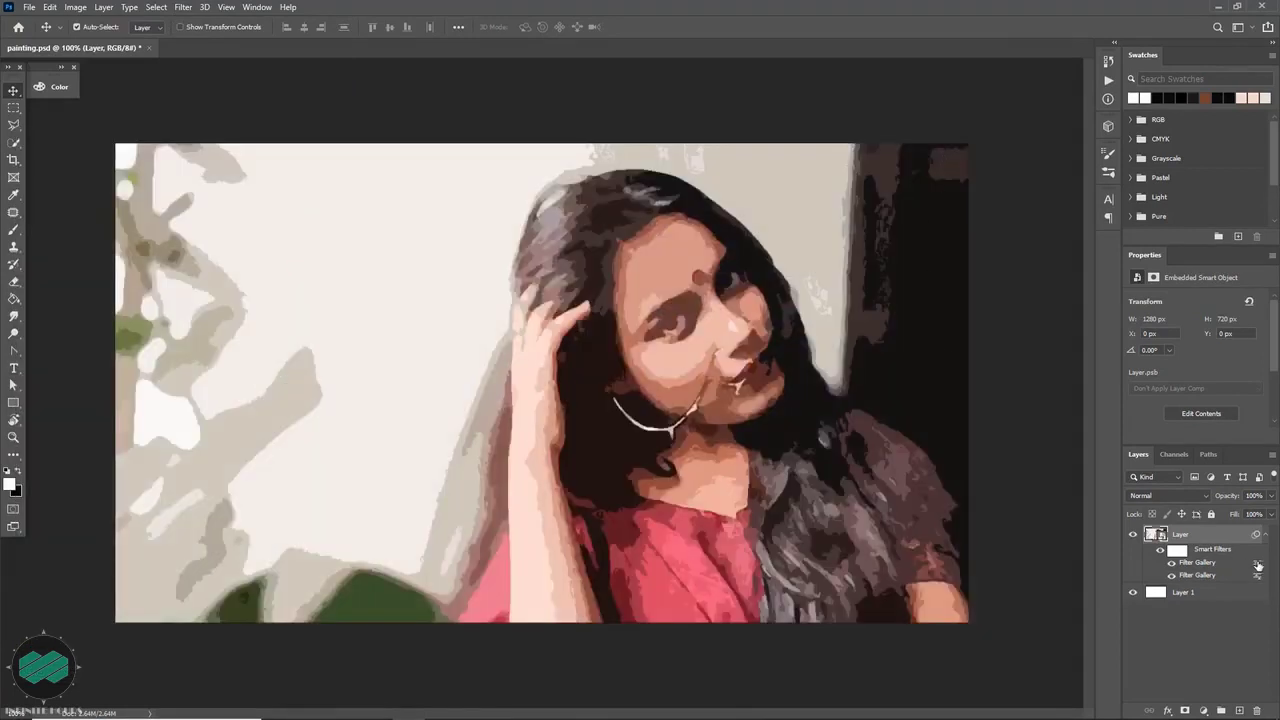
{"action": "double_click", "coordinate": [1257, 564]}
{"action": "left_click", "coordinate": [996, 132]}
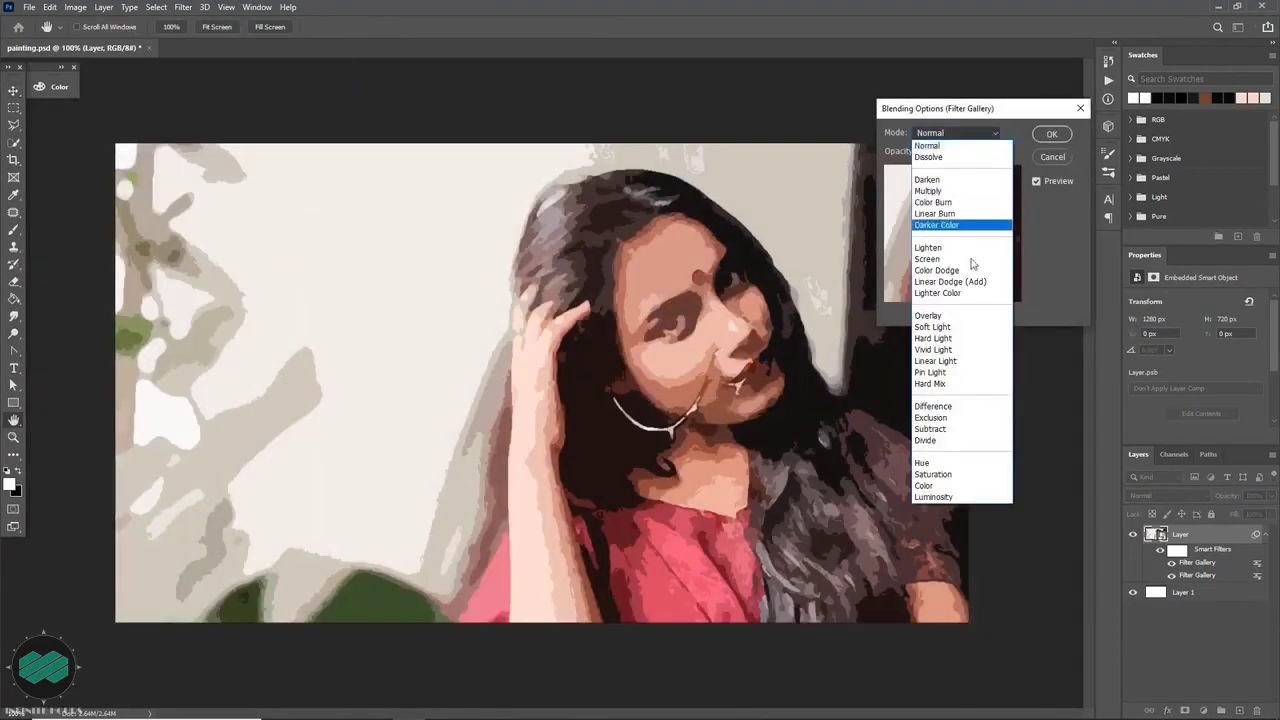
{"action": "left_click", "coordinate": [972, 373]}
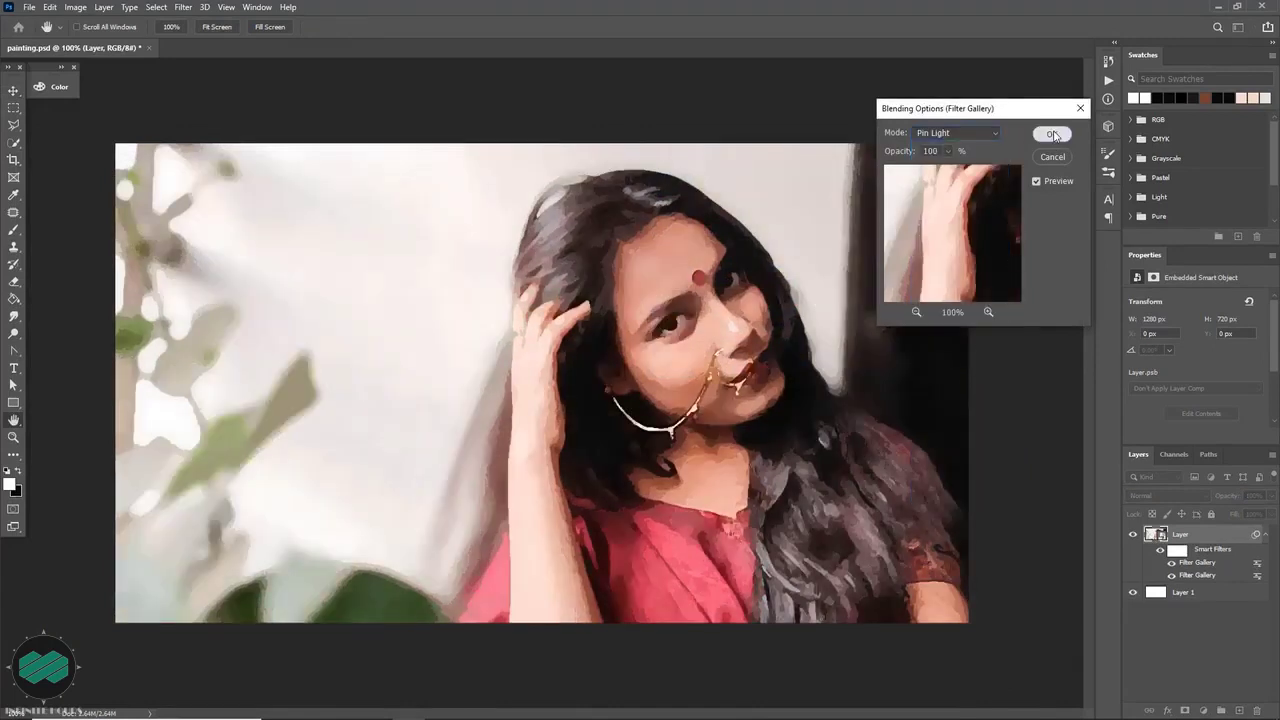
{"action": "left_click", "coordinate": [1052, 134]}
Apply the Find Edges filter to the portrait layer and blend it in Multiply mode at 35% opacity.
{"action": "left_click", "coordinate": [183, 7]}
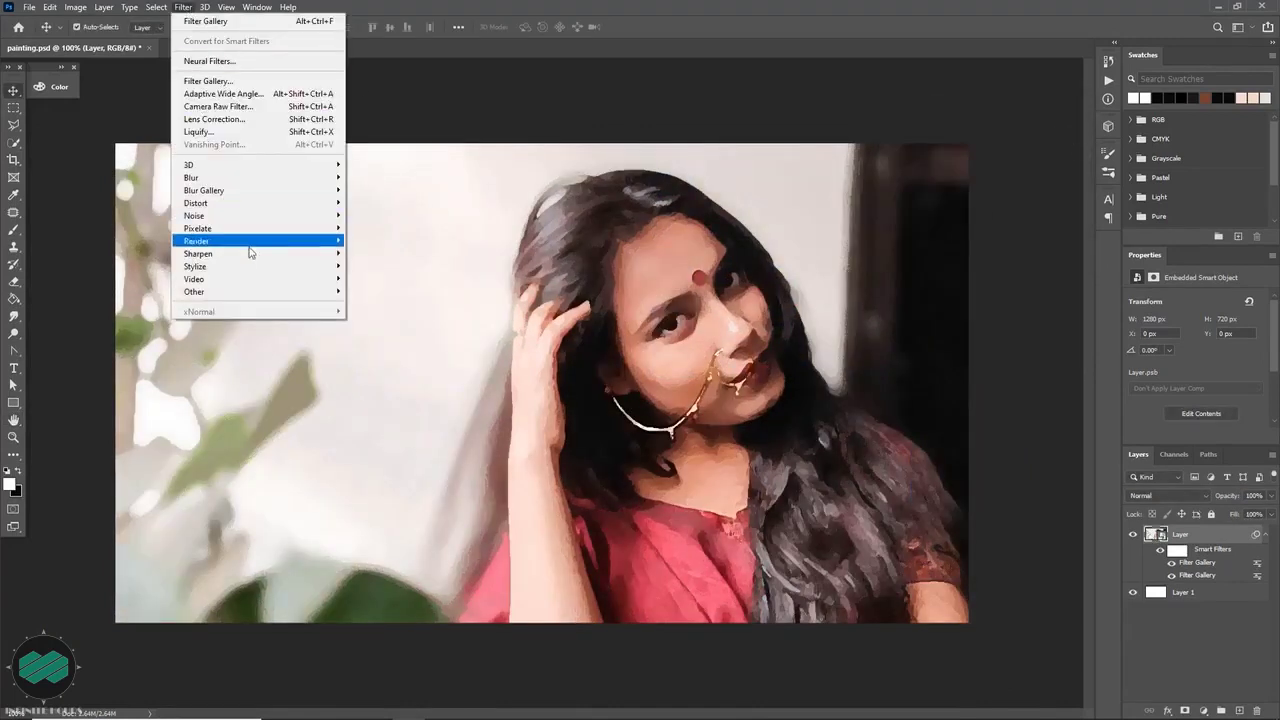
{"action": "mouse_move", "coordinate": [250, 266]}
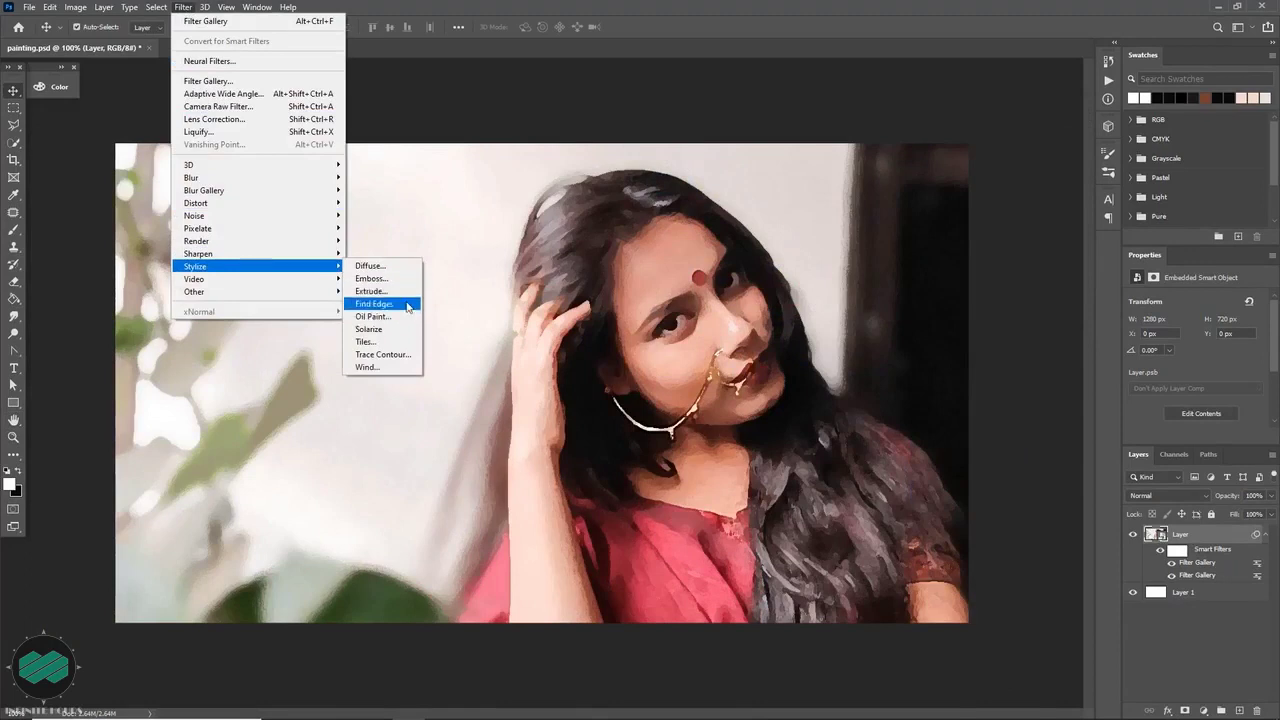
{"action": "left_click", "coordinate": [407, 304]}
{"action": "double_click", "coordinate": [1257, 566]}
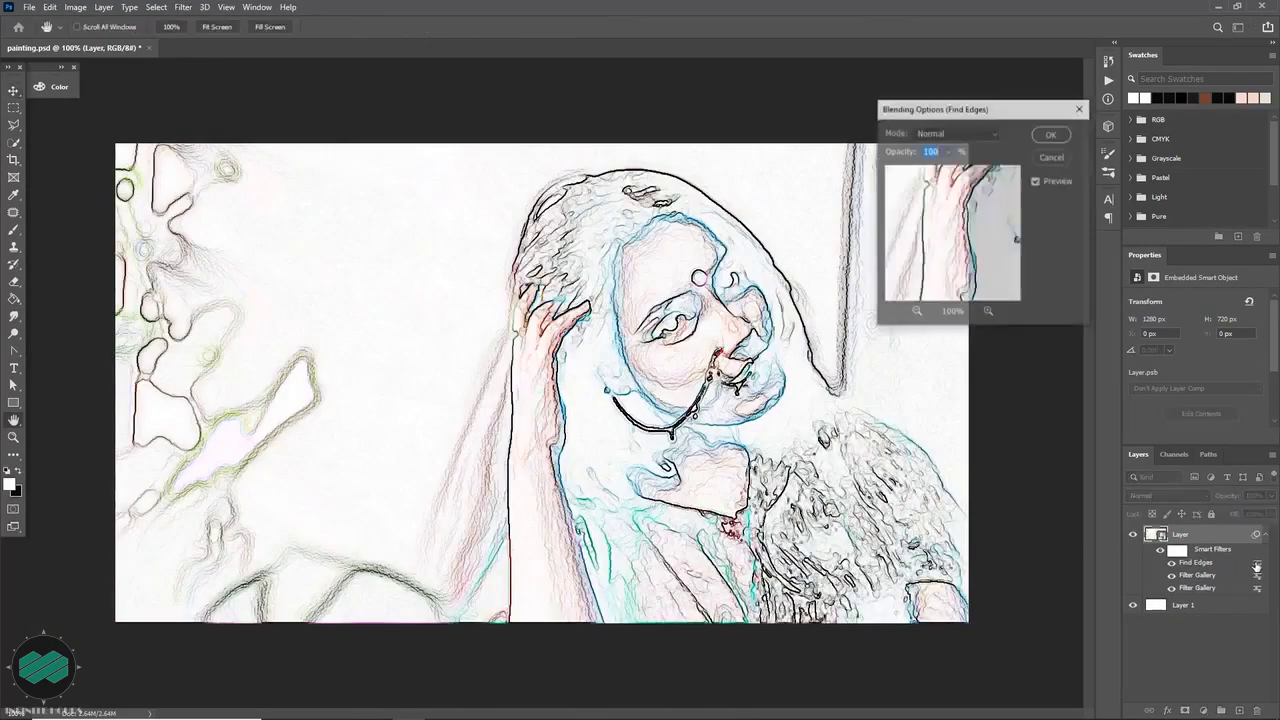
{"action": "left_click", "coordinate": [996, 127]}
{"action": "left_click", "coordinate": [928, 190]}
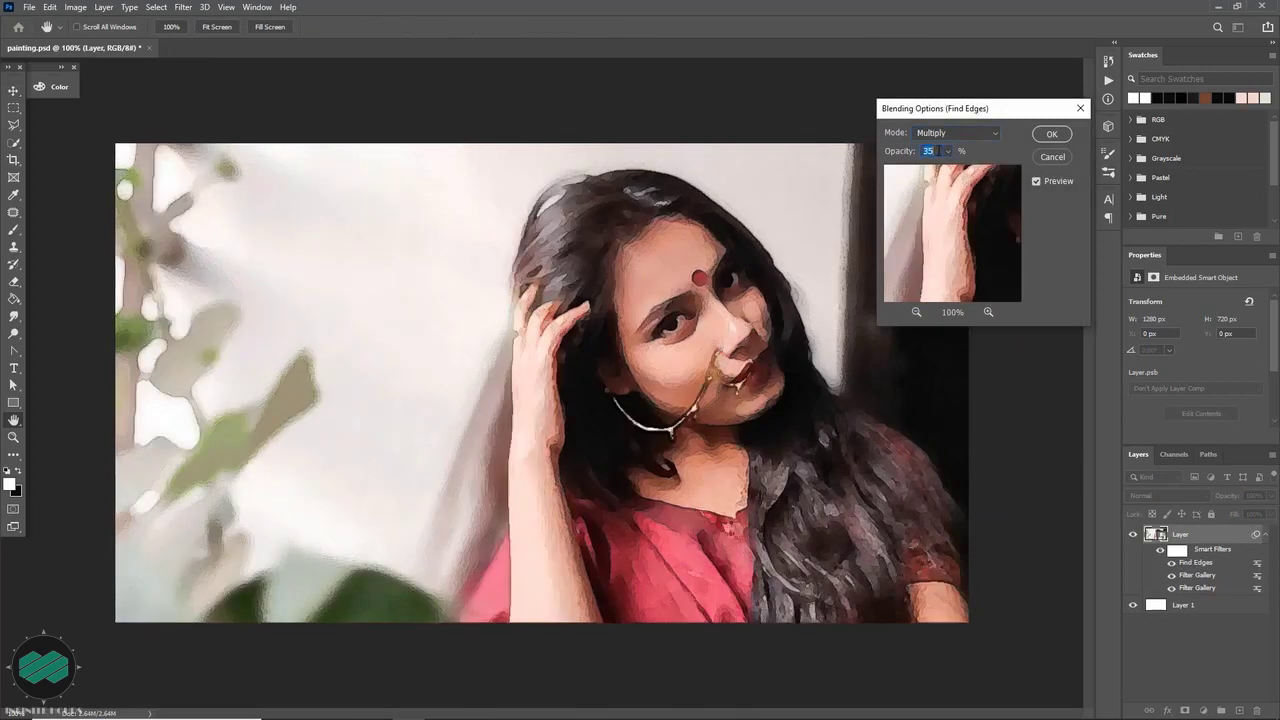
{"action": "left_click", "coordinate": [1052, 136]}
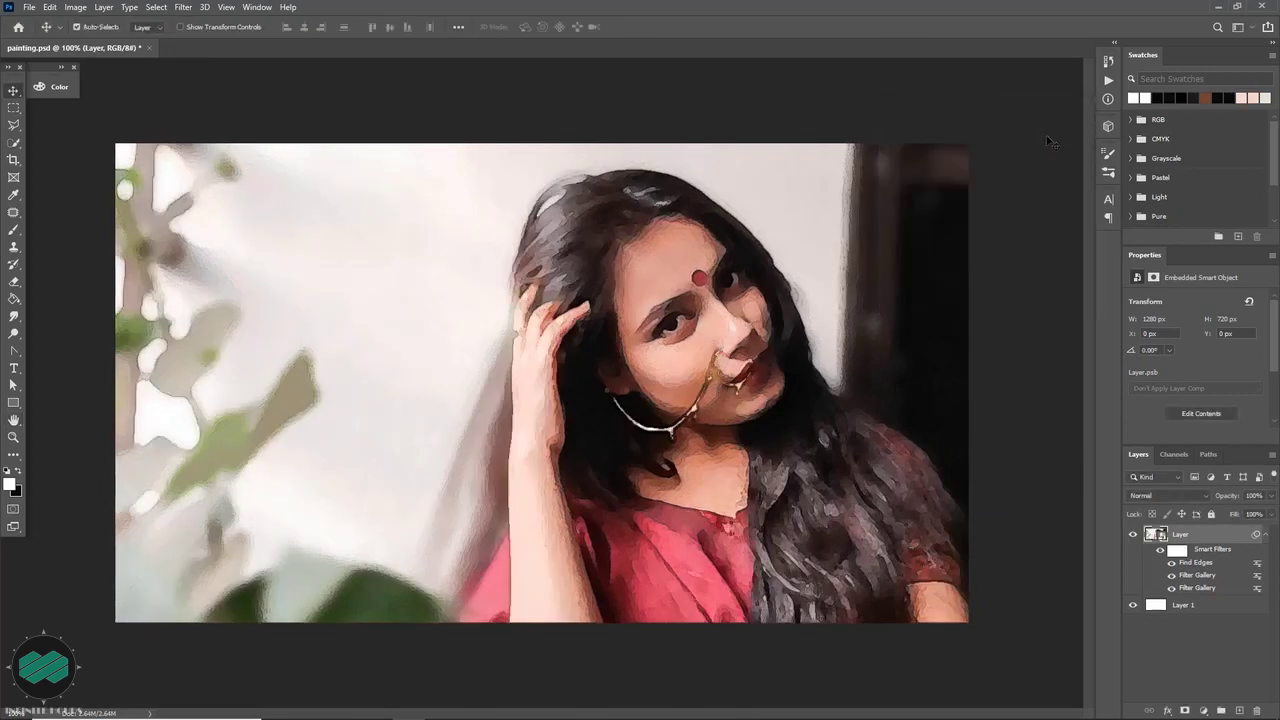
Hide the portrait layer with a black layer mask and activate the Brush tool with the Mcbad watercolor presets shown.
{"action": "left_click", "coordinate": [1185, 711]}
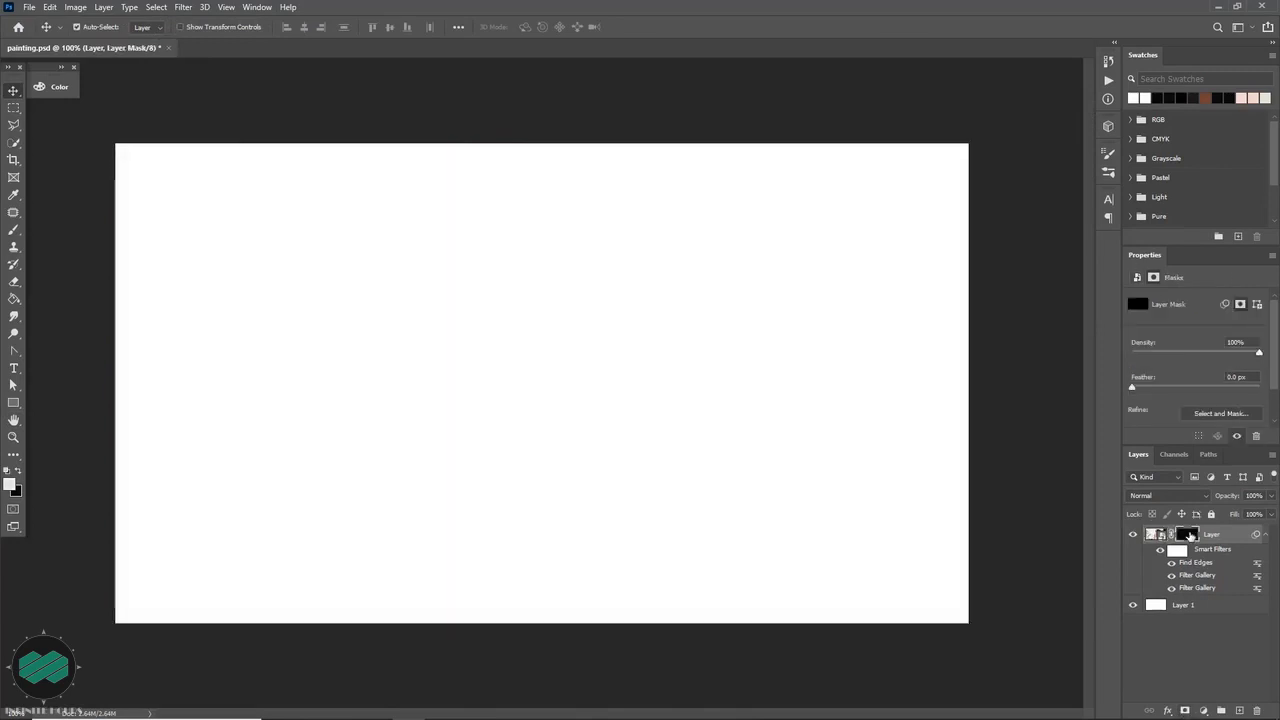
{"action": "right_click", "coordinate": [15, 231]}
{"action": "left_click", "coordinate": [50, 228]}
{"action": "left_click", "coordinate": [1108, 174]}
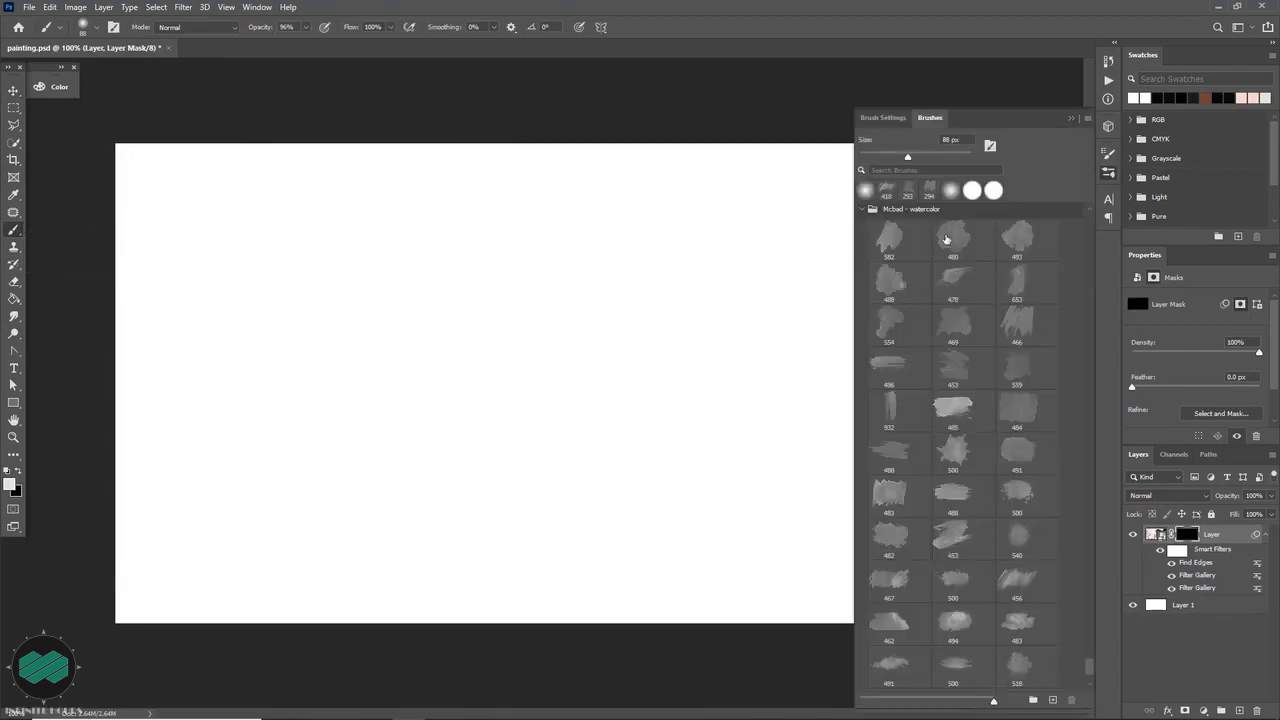
Start revealing the forehead and hair on the mask using the 582 watercolor brush reduced to about 360 px.
{"action": "left_click", "coordinate": [537, 340]}
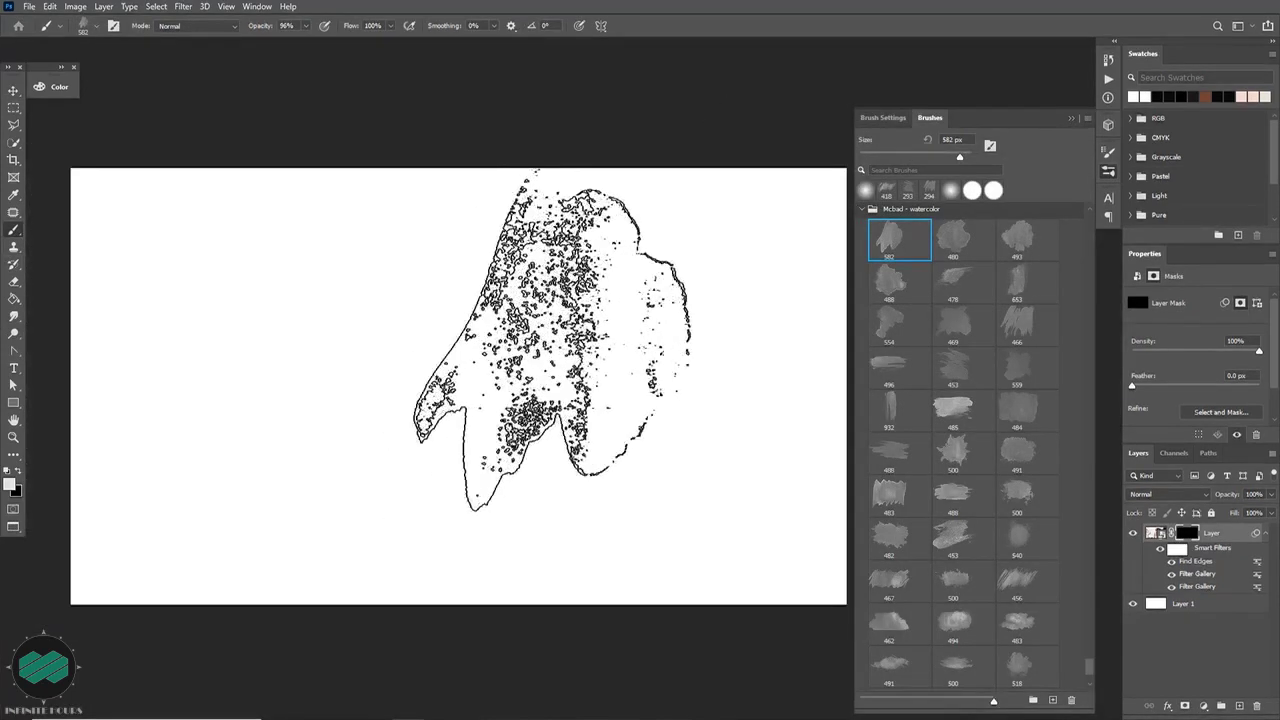
{"action": "left_click_drag", "start_coordinate": [556, 341], "coordinate": [487, 340]}
{"action": "left_click", "coordinate": [548, 331]}
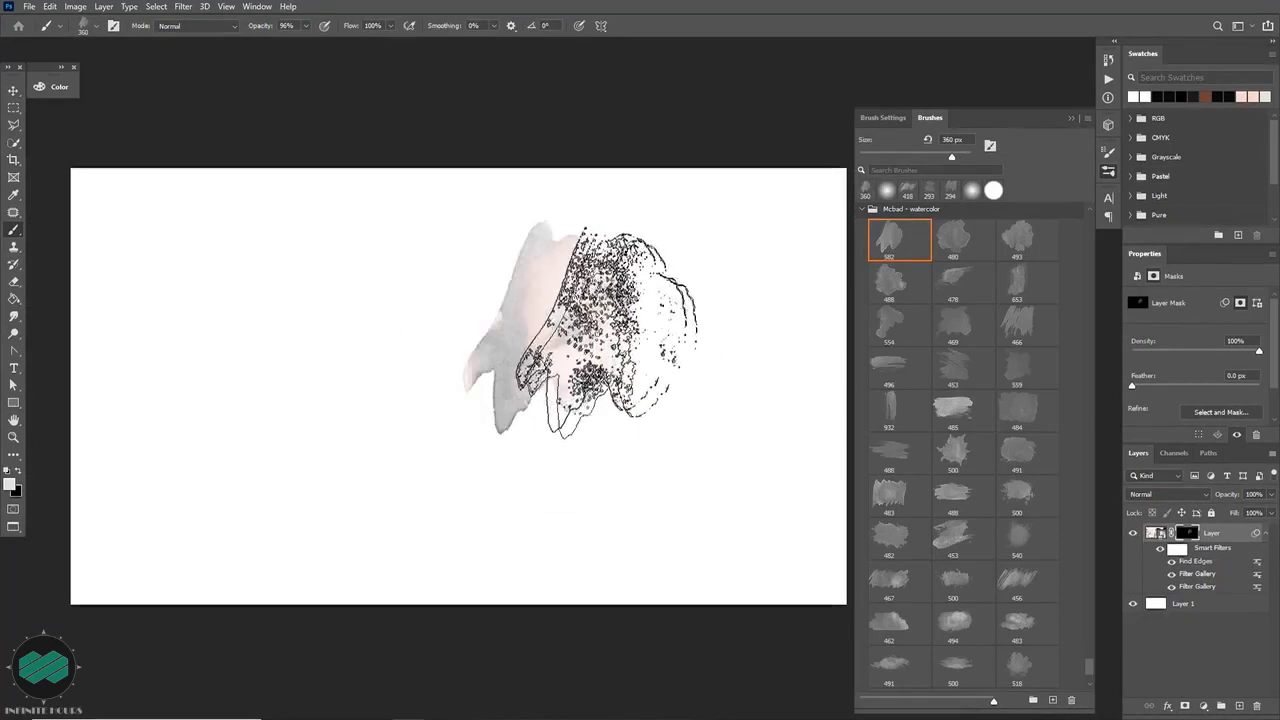
Set the brush opacity to 60% and paint on the mask to reveal the eyes, nose and surrounding hair.
{"action": "type", "text": "6"}
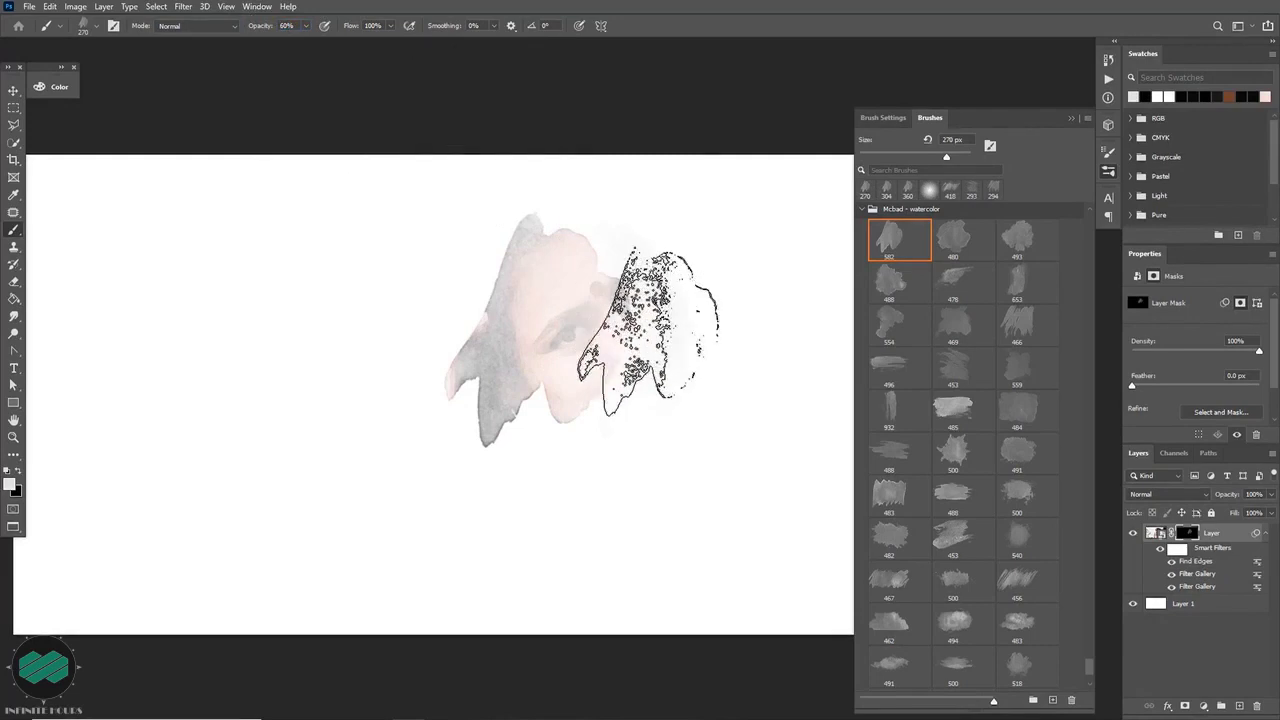
{"action": "right_click", "coordinate": [610, 345]}
{"action": "left_click", "coordinate": [586, 343]}
{"action": "right_click", "coordinate": [623, 349]}
{"action": "left_click", "coordinate": [543, 286]}
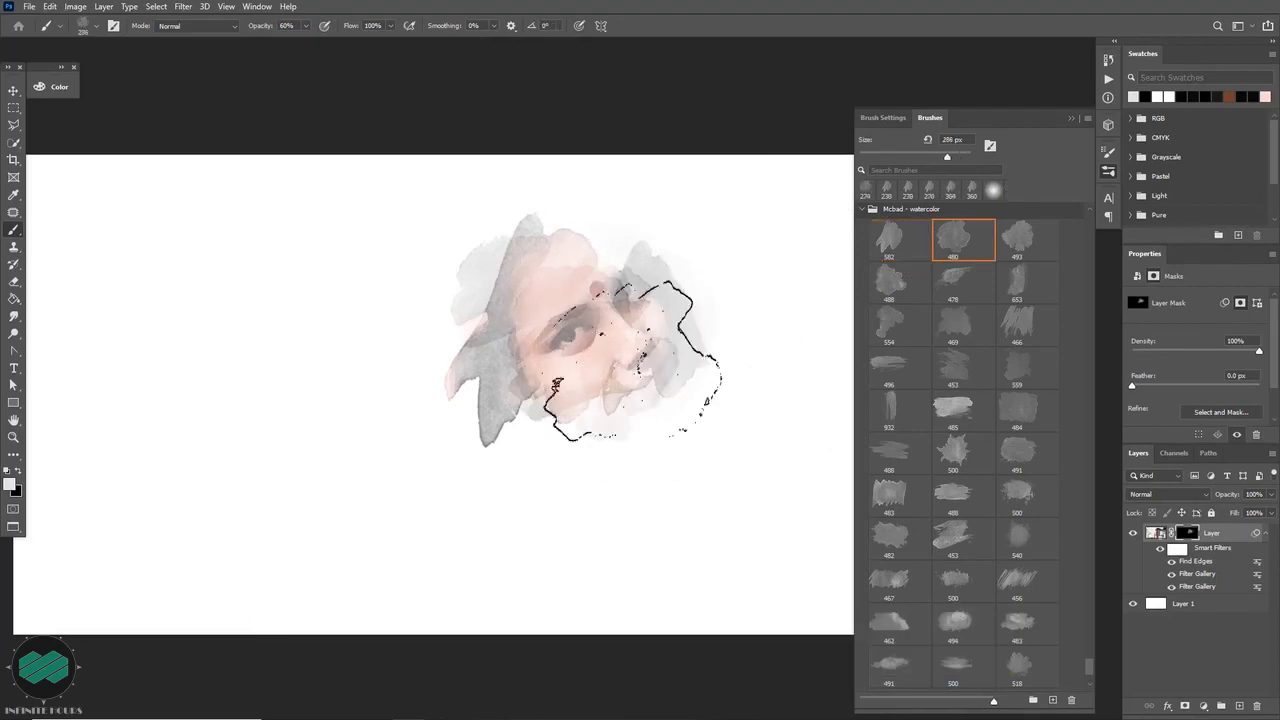
Resize the 480 watercolor brush and paint the mask to reveal the mouth, chin, neck and hair beside the face.
{"action": "key", "text": "bracketright"}
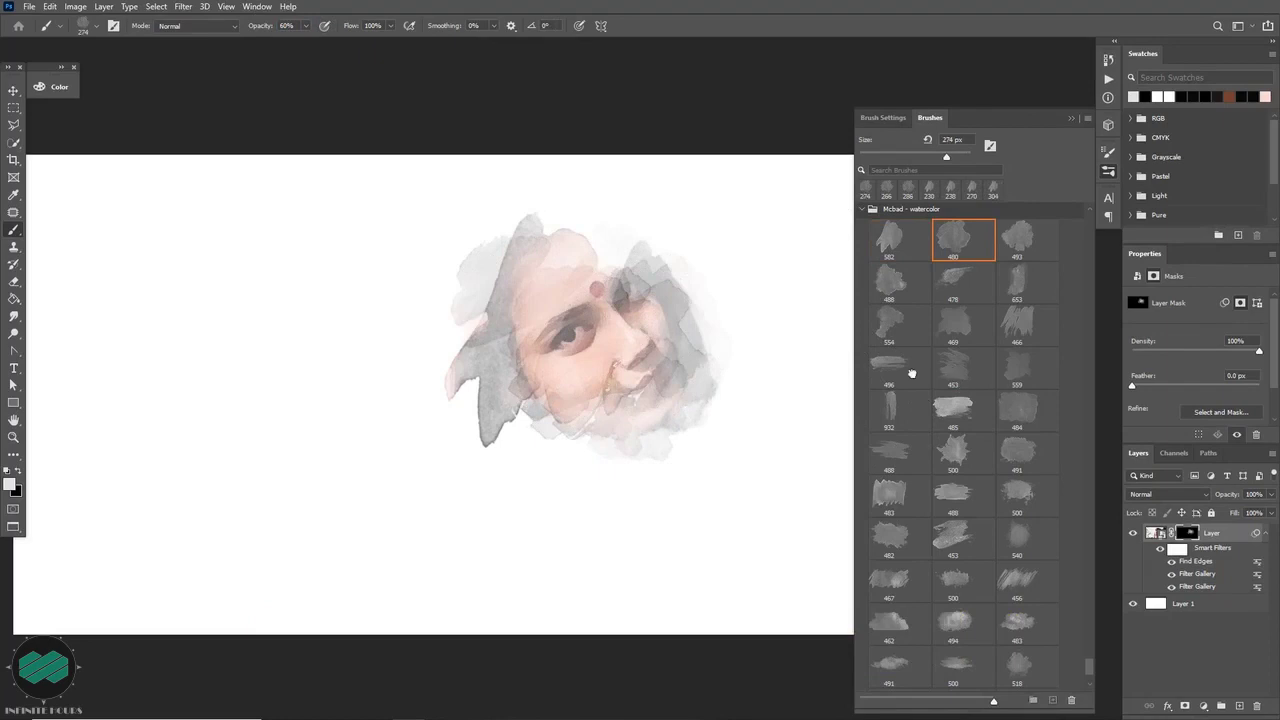
{"action": "key", "text": "bracketright"}
{"action": "left_click_drag", "start_coordinate": [645, 356], "coordinate": [680, 290]}
{"action": "mouse_move", "coordinate": [656, 368]}
{"action": "left_mouse_down"}
{"action": "mouse_move", "coordinate": [540, 470]}
{"action": "mouse_move", "coordinate": [720, 480]}
{"action": "left_mouse_up"}
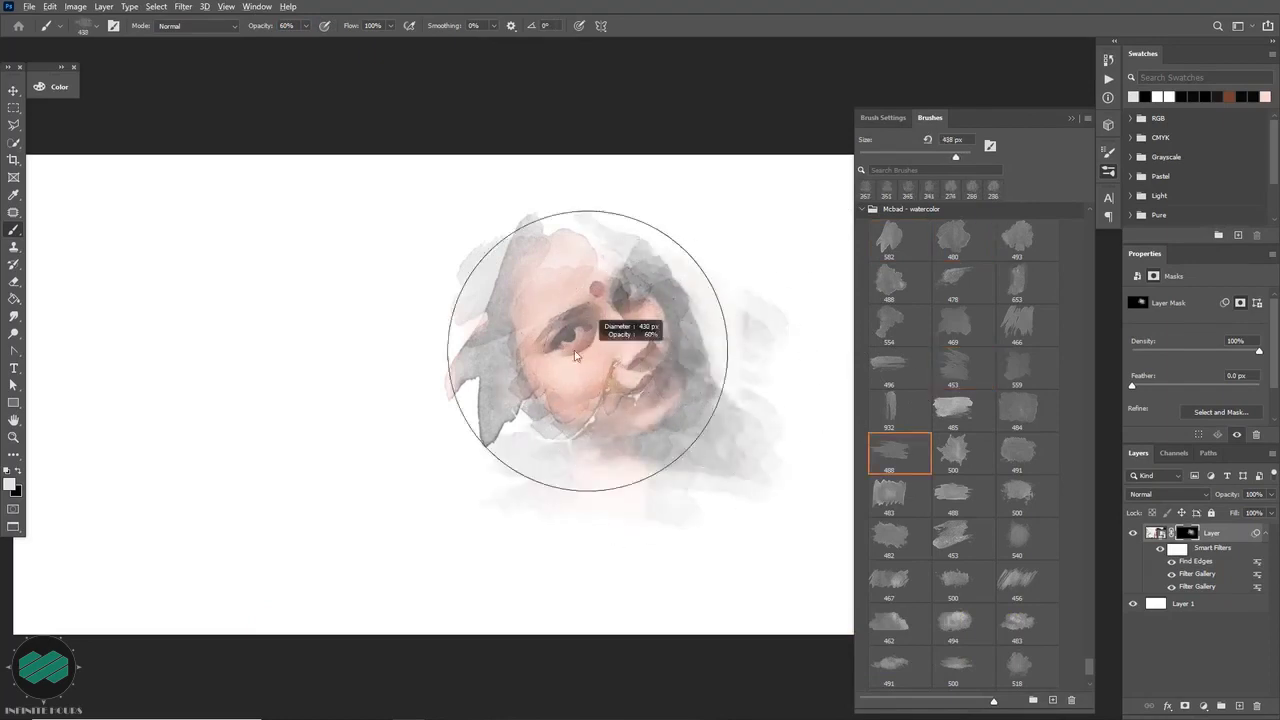
Paint the mask around the upper-right background with the 488 watercolor brush at about 376 px, rotating its tip between strokes.
{"action": "right_click", "coordinate": [599, 352]}
{"action": "key", "text": "Return"}
{"action": "right_click", "coordinate": [643, 340]}
{"action": "key", "text": "Return"}
{"action": "right_click", "coordinate": [672, 346]}
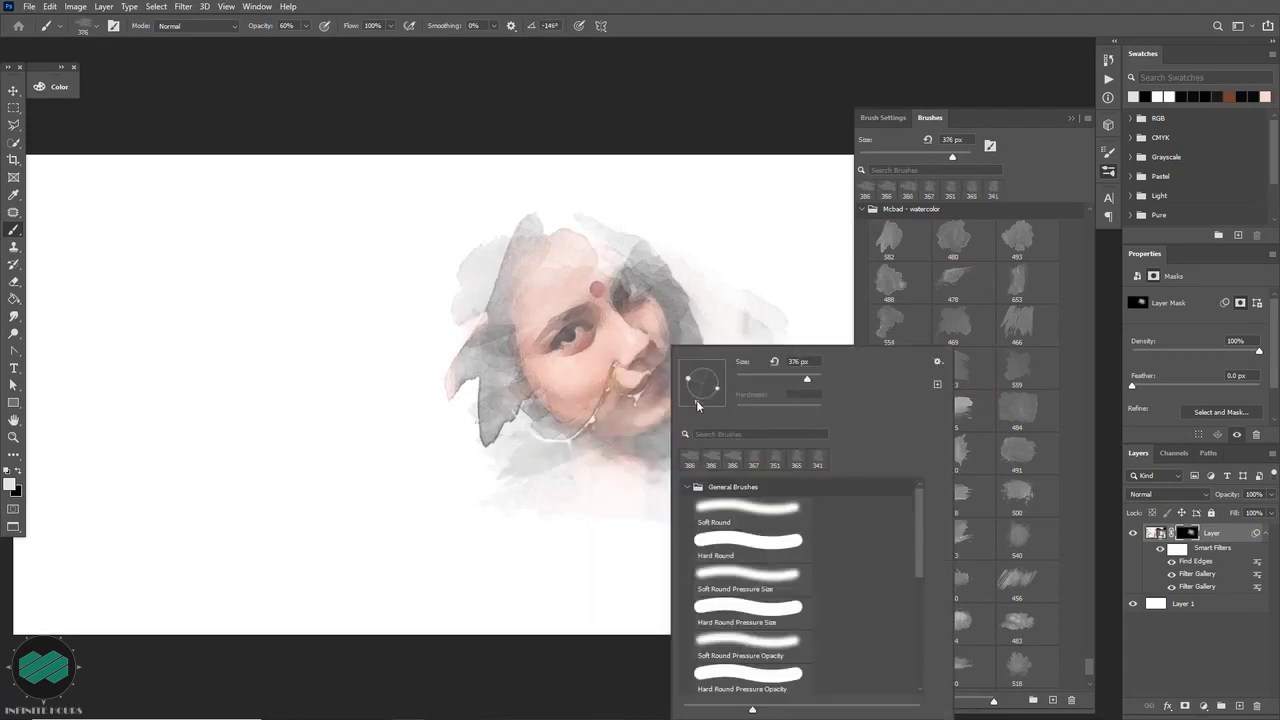
{"action": "left_click_drag", "start_coordinate": [698, 405], "coordinate": [692, 402]}
{"action": "key", "text": "Return"}
Paint streaks around the head on the mask with the 453 watercolor brush, reduced and rotated to follow the outline.
{"action": "left_click", "coordinate": [952, 535]}
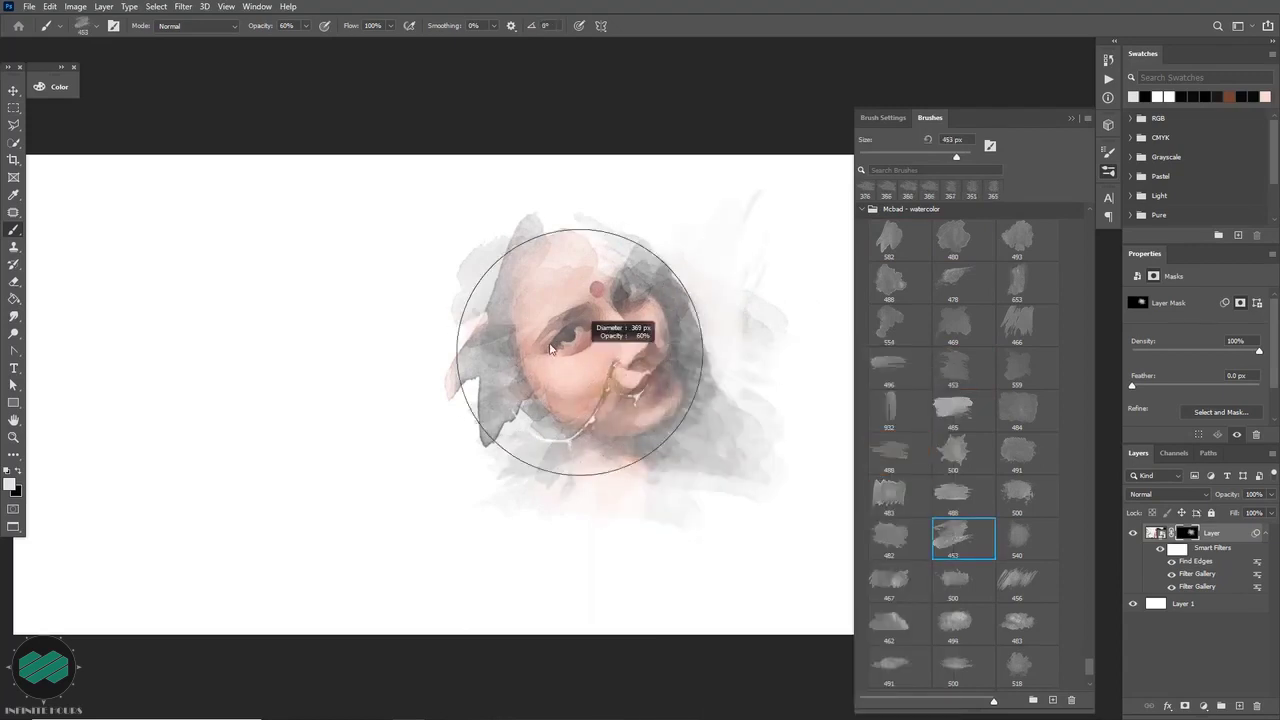
{"action": "right_click", "coordinate": [610, 350]}
{"action": "left_click_drag", "start_coordinate": [647, 404], "coordinate": [641, 405]}
{"action": "key", "text": "Return"}
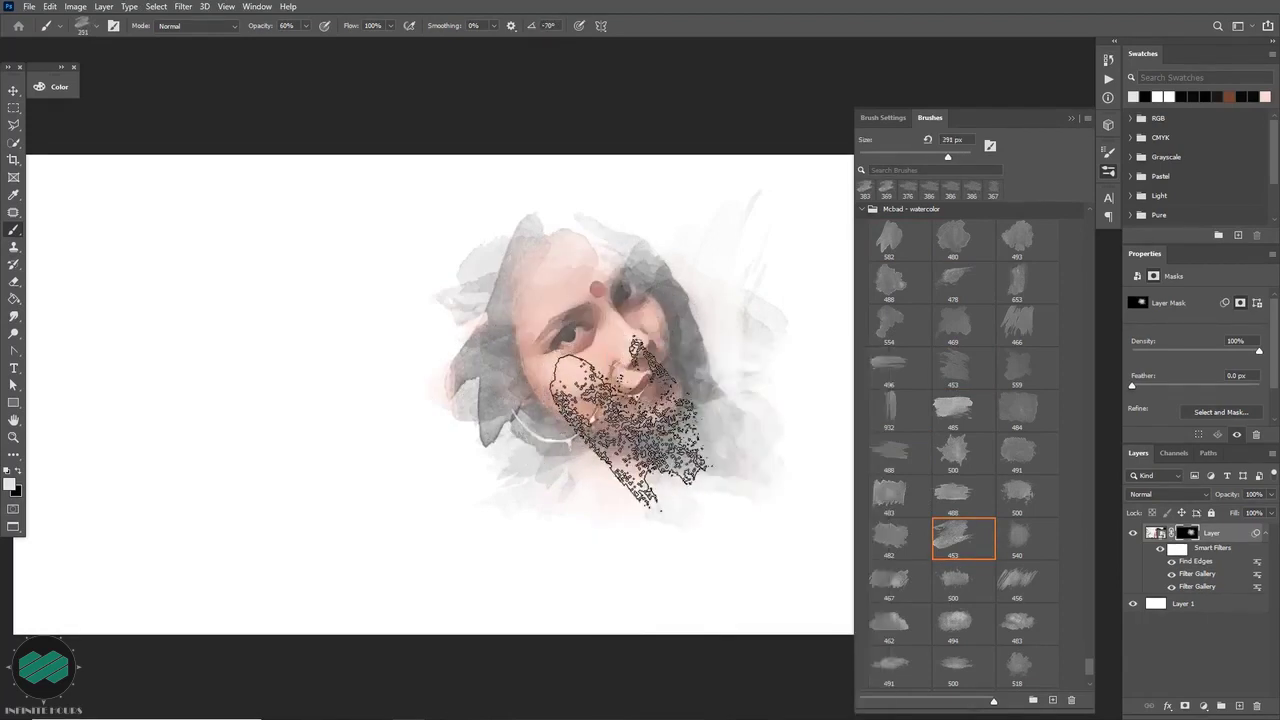
Reveal the lower hair and neck on the mask with the 456 watercolor brush, rotating its tip to about 117°.
{"action": "left_click", "coordinate": [1027, 580]}
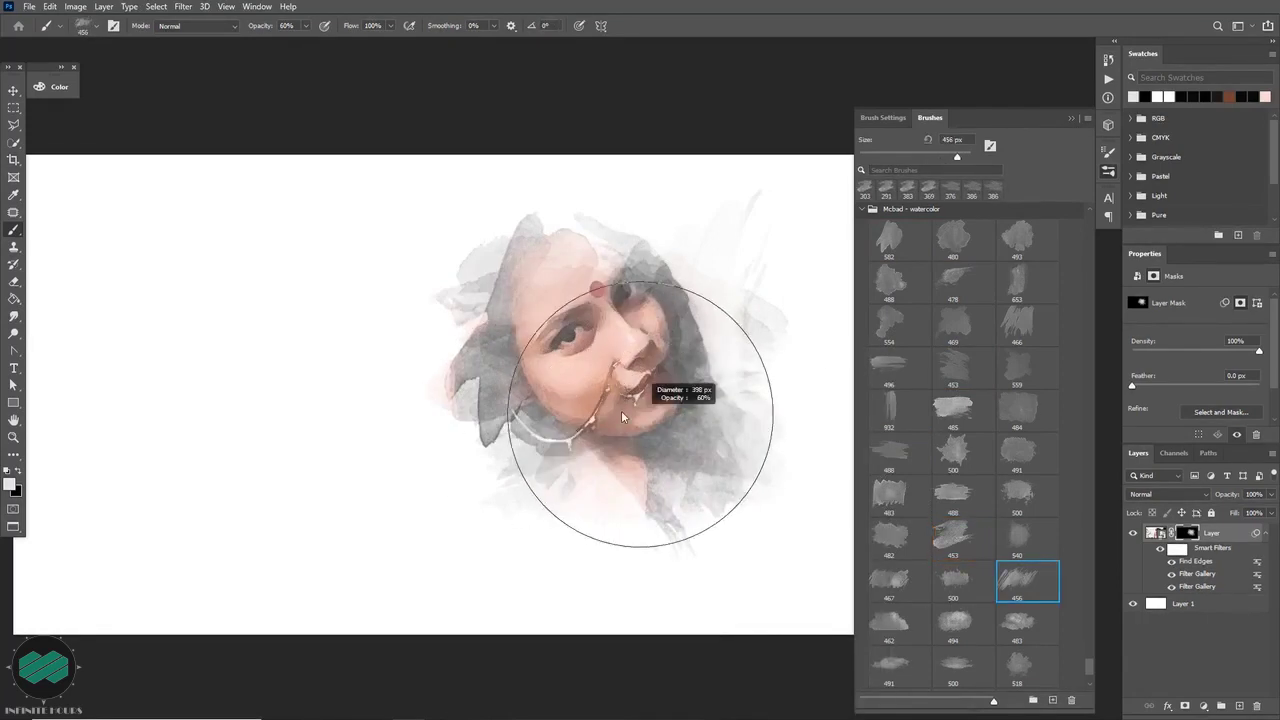
{"action": "right_click", "coordinate": [620, 350]}
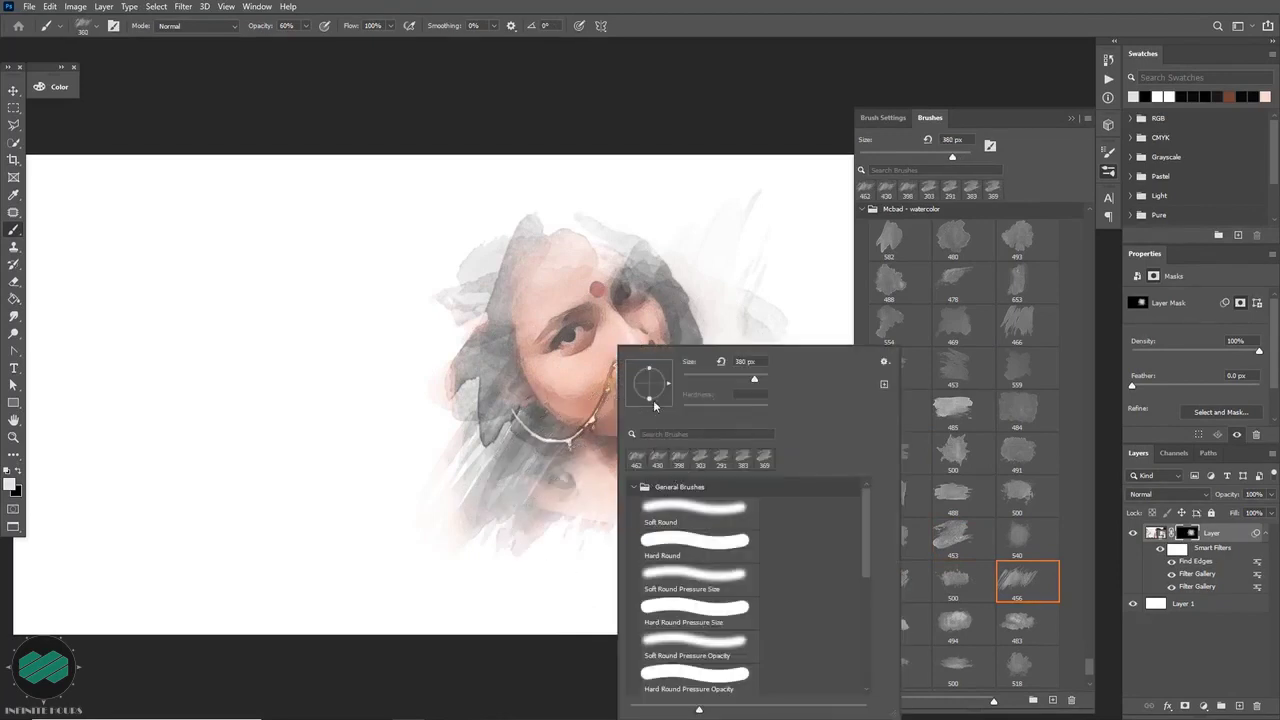
{"action": "key", "text": "Return"}
{"action": "right_click", "coordinate": [557, 345]}
{"action": "left_click_drag", "start_coordinate": [588, 378], "coordinate": [582, 388]}
{"action": "key", "text": "Return"}
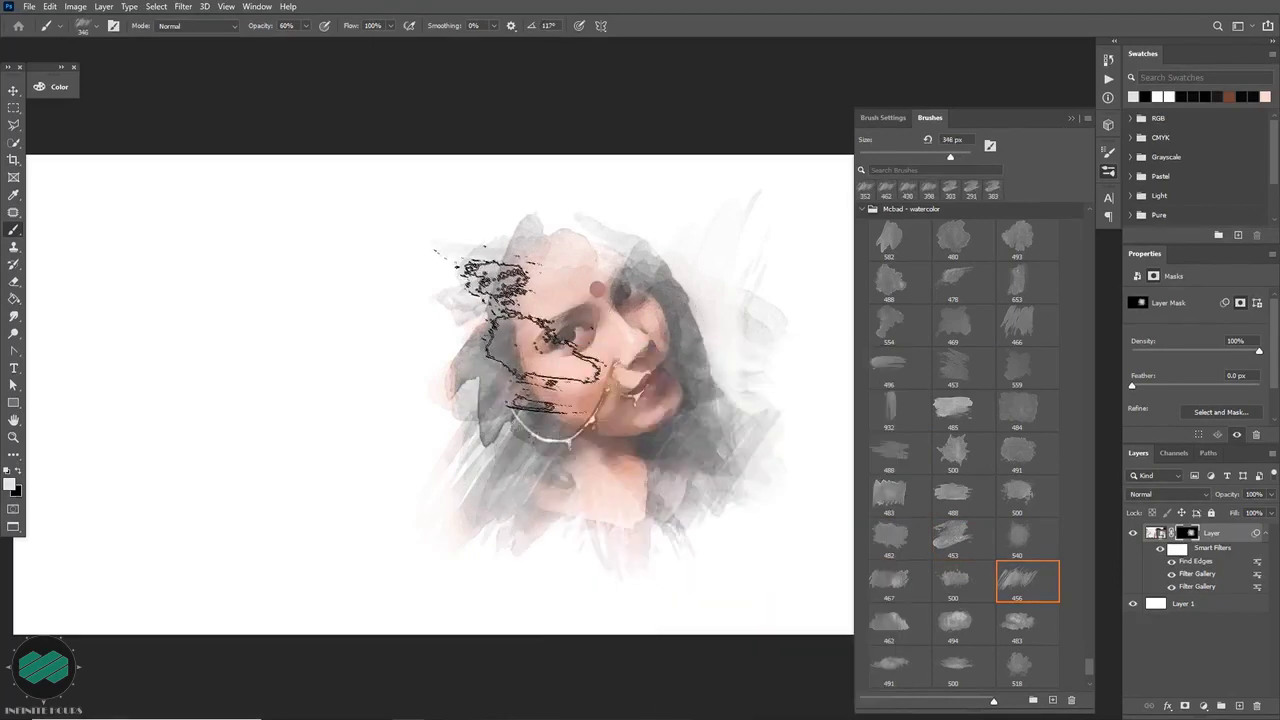
Add more 456 brush strokes around the hair and below the neck, enlarging the tip to about 400 px at -136°.
{"action": "right_click", "coordinate": [696, 335]}
{"action": "key", "text": "Return"}
{"action": "right_click", "coordinate": [682, 345]}
{"action": "key", "text": "Return"}
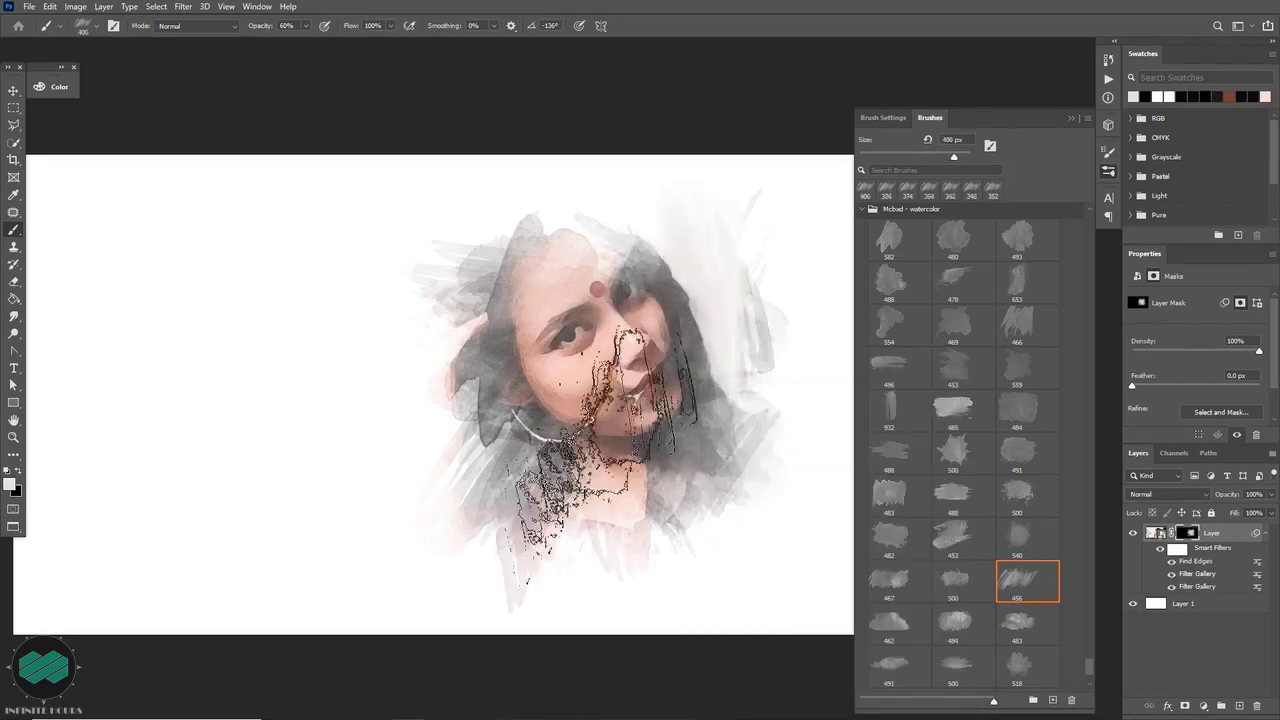
Extend the hair above and beside the head on the mask with the 618 and 1120 watercolor brushes.
{"action": "scroll", "coordinate": [888, 627], "scroll_direction": "down", "scroll_amount": 2}
{"action": "left_click", "coordinate": [888, 627]}
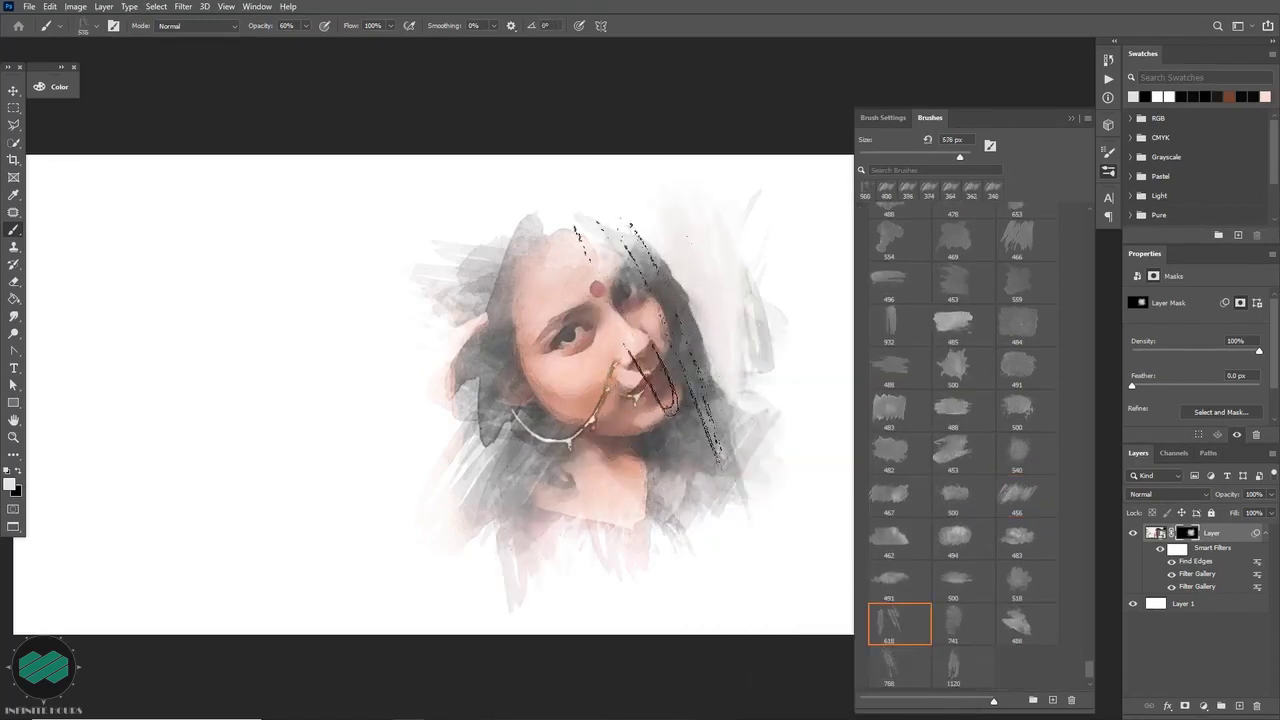
{"action": "left_click_drag", "start_coordinate": [593, 370], "coordinate": [593, 375]}
{"action": "left_click", "coordinate": [964, 660]}
{"action": "left_click_drag", "start_coordinate": [565, 327], "coordinate": [495, 288]}
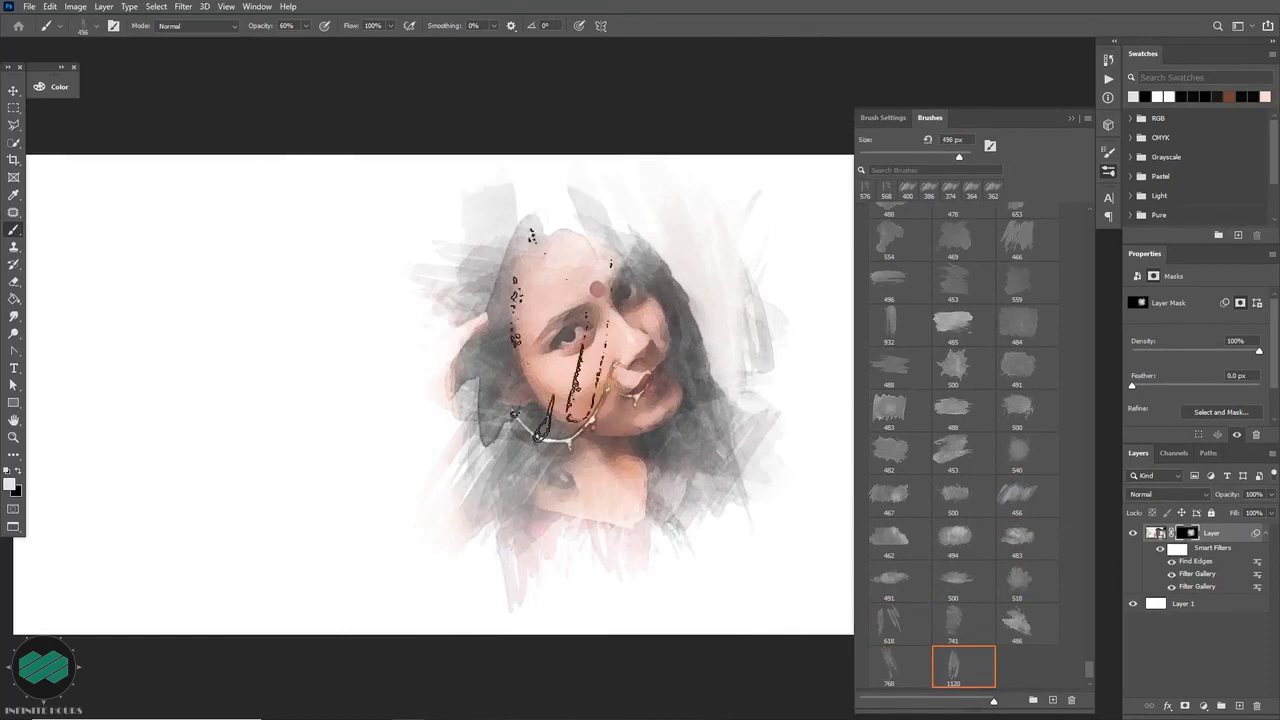
{"action": "left_click_drag", "start_coordinate": [565, 335], "coordinate": [590, 281]}
Reveal more hair along the top of the head with the 1120 brush, rotating its tip to 32° and 164°.
{"action": "right_click", "coordinate": [590, 281]}
{"action": "key", "text": "Escape"}
{"action": "right_click", "coordinate": [587, 323]}
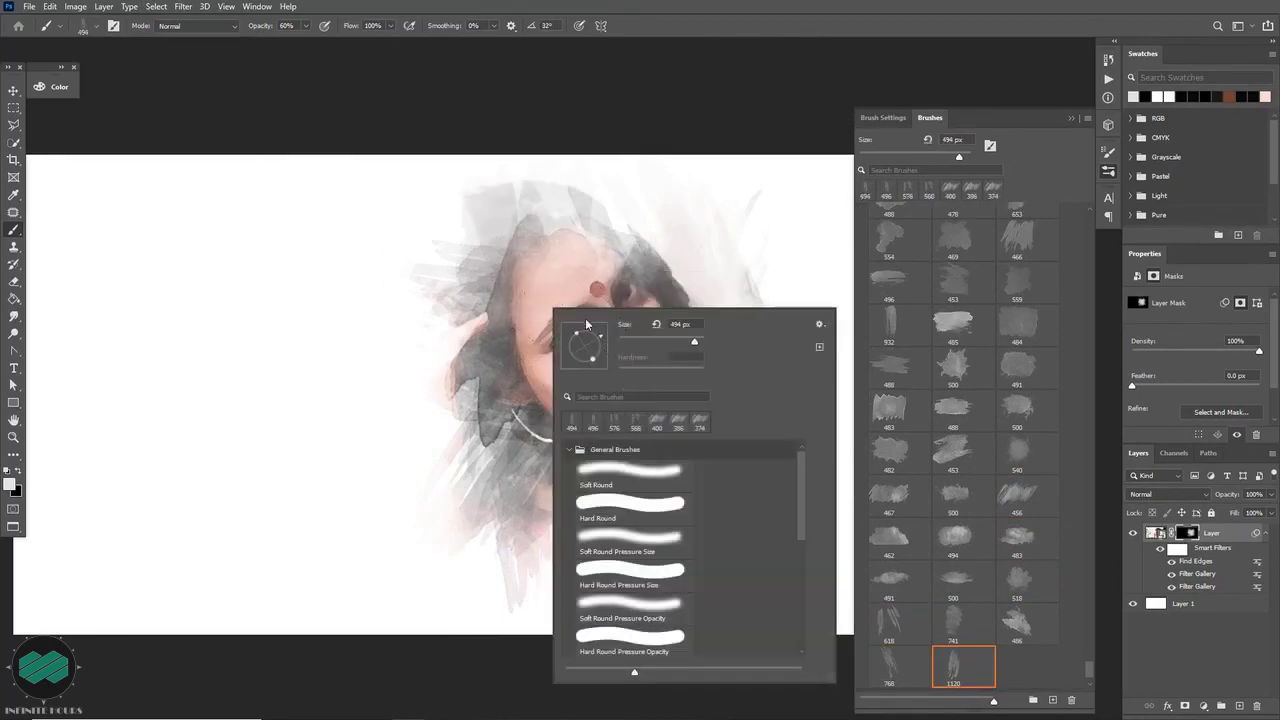
{"action": "key", "text": "Return"}
{"action": "key", "text": "bracketleft"}
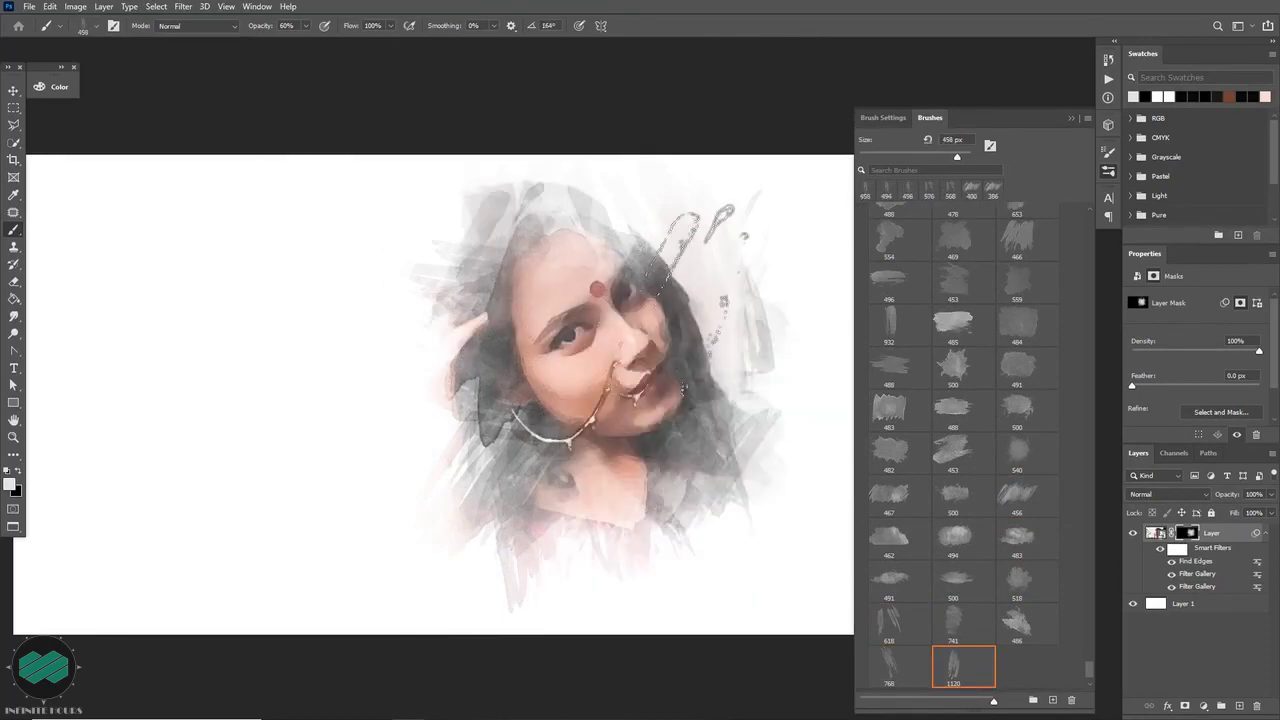
{"action": "right_click", "coordinate": [560, 282]}
{"action": "key", "text": "Escape"}
{"action": "left_click_drag", "start_coordinate": [560, 282], "coordinate": [530, 300]}
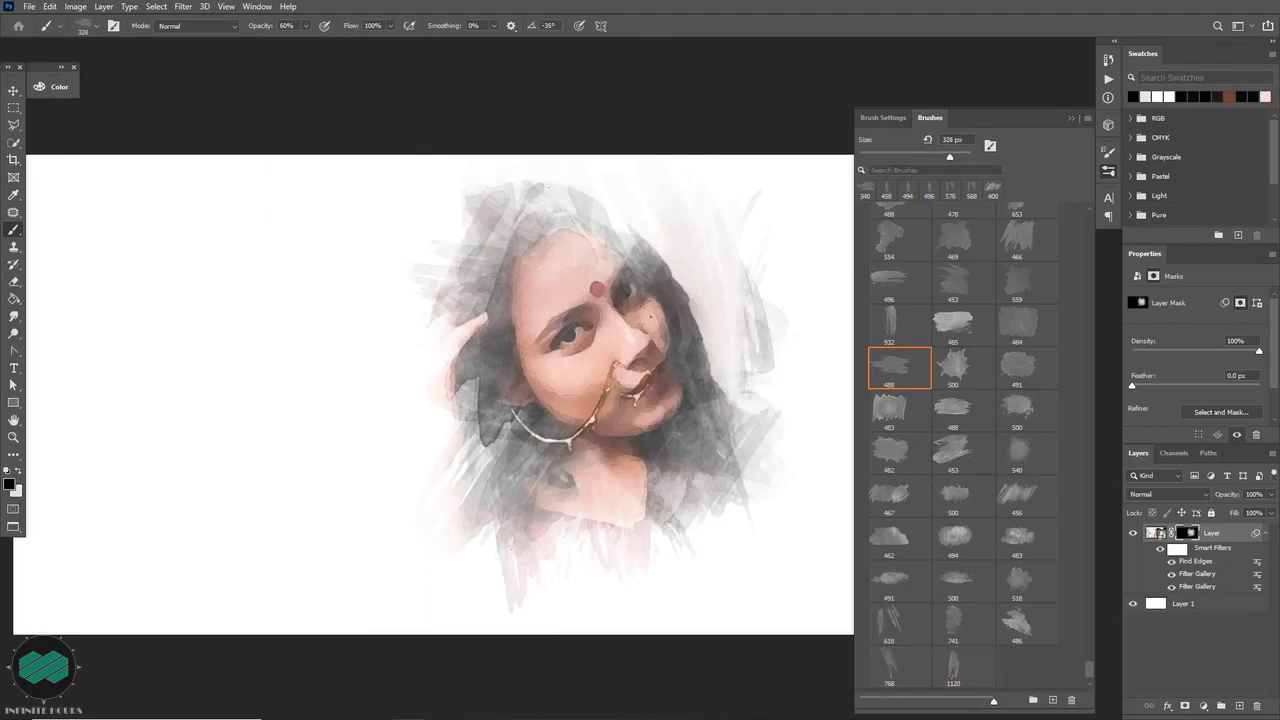
Paint rough streaks along the portrait's right edge with the 488 brush, rotating its tip to -119° and 97°.
{"action": "right_click", "coordinate": [626, 243]}
{"action": "key", "text": "Escape"}
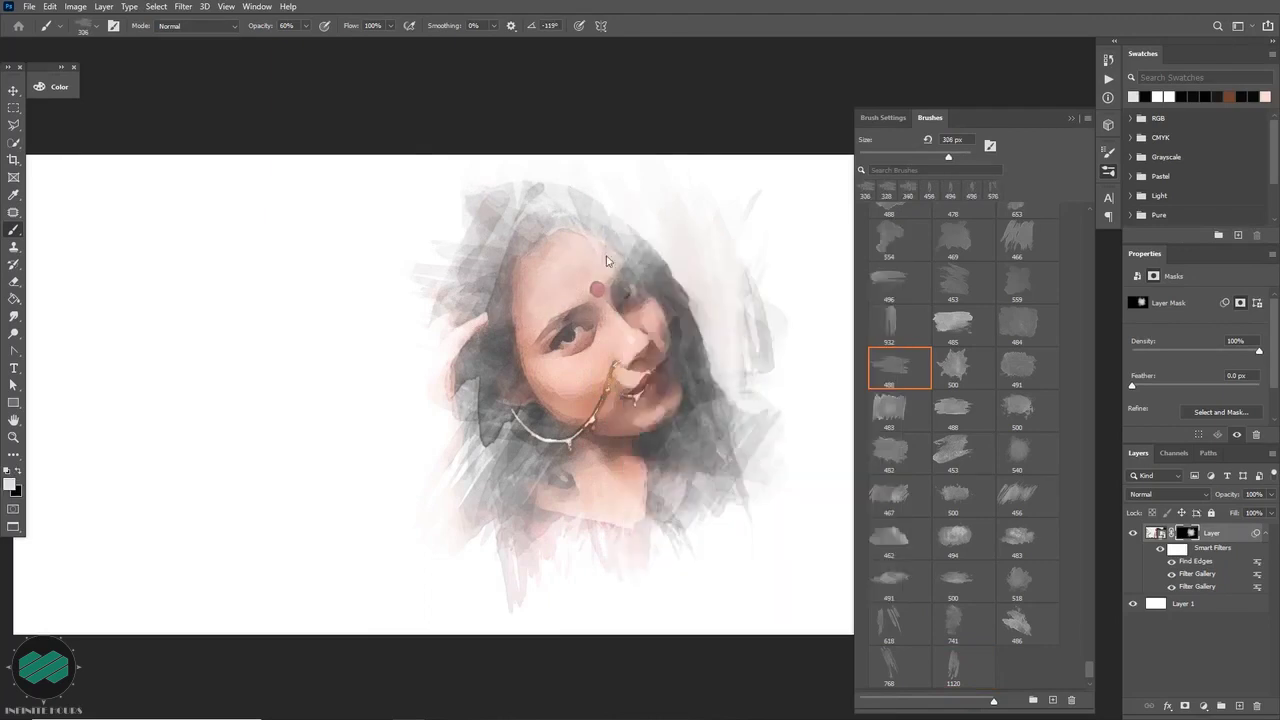
{"action": "left_click_drag", "start_coordinate": [774, 270], "coordinate": [780, 420]}
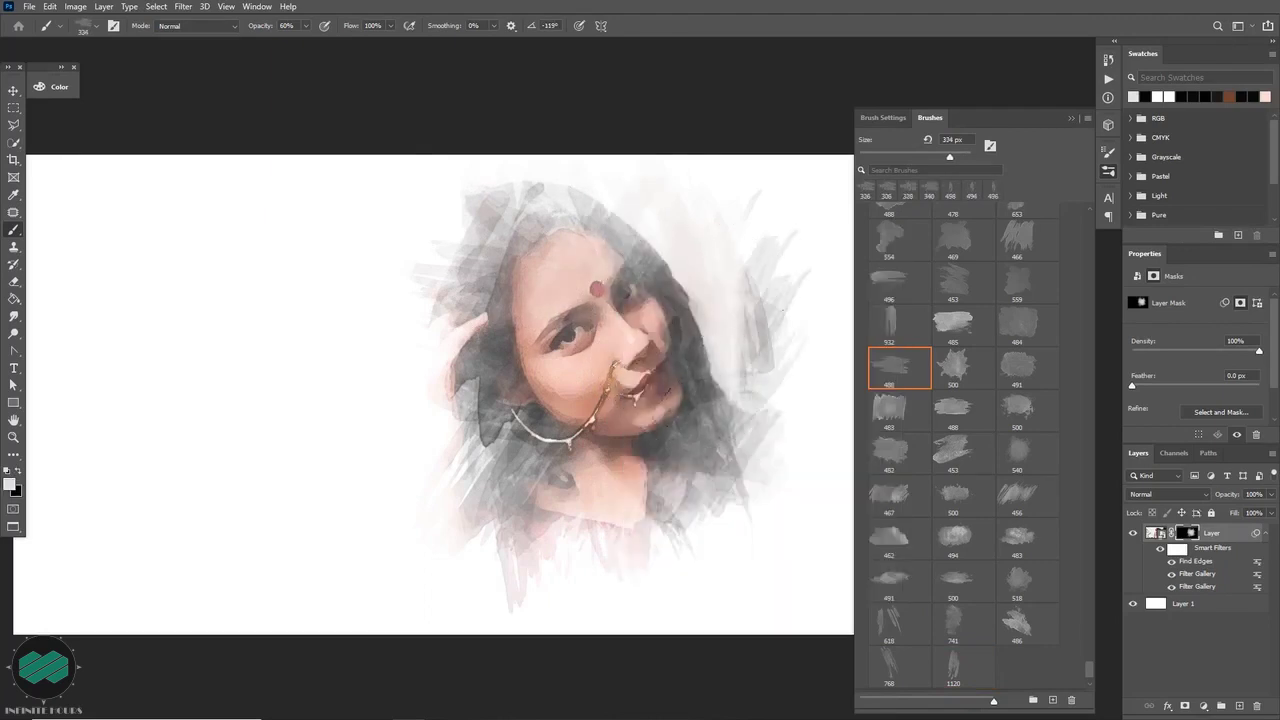
{"action": "right_click", "coordinate": [590, 340]}
{"action": "left_click_drag", "start_coordinate": [632, 378], "coordinate": [630, 370]}
{"action": "key", "text": "Return"}
{"action": "left_click", "coordinate": [515, 330]}
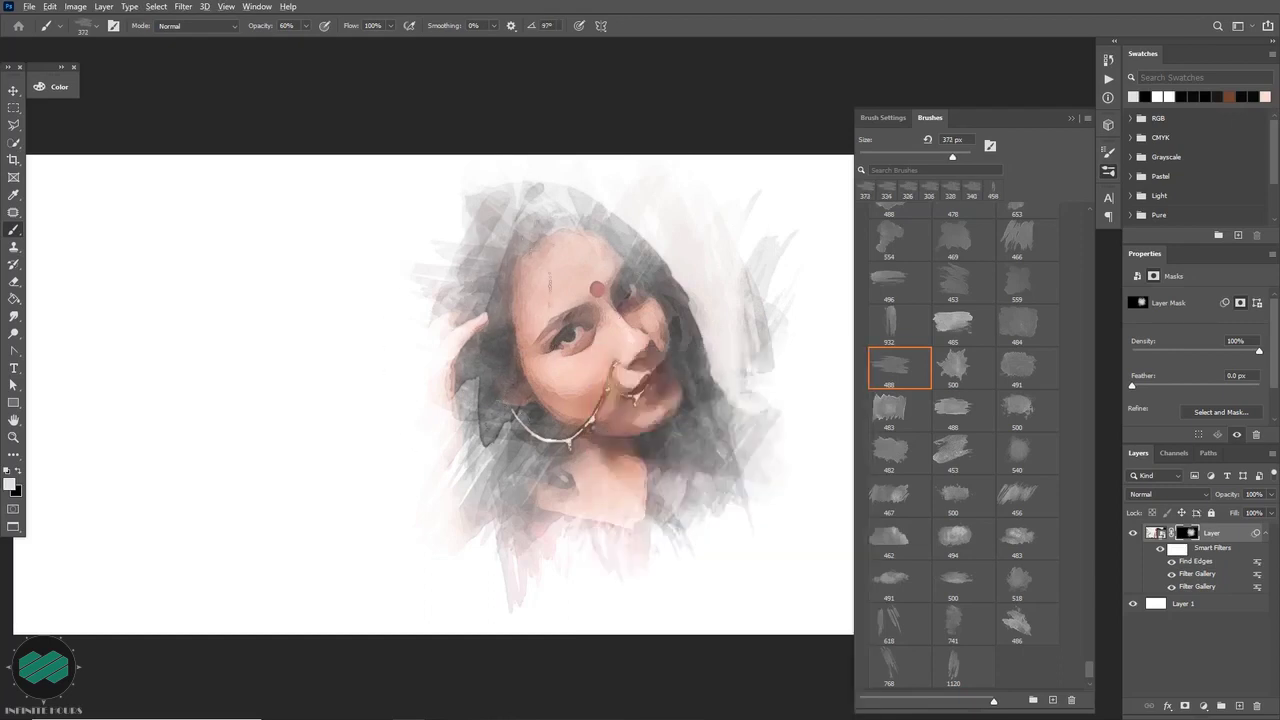
Reveal the raised hand on the mask with the 838 brush at about 298 px and 40% opacity.
{"action": "left_click_drag", "start_coordinate": [1092, 672], "coordinate": [1064, 239]}
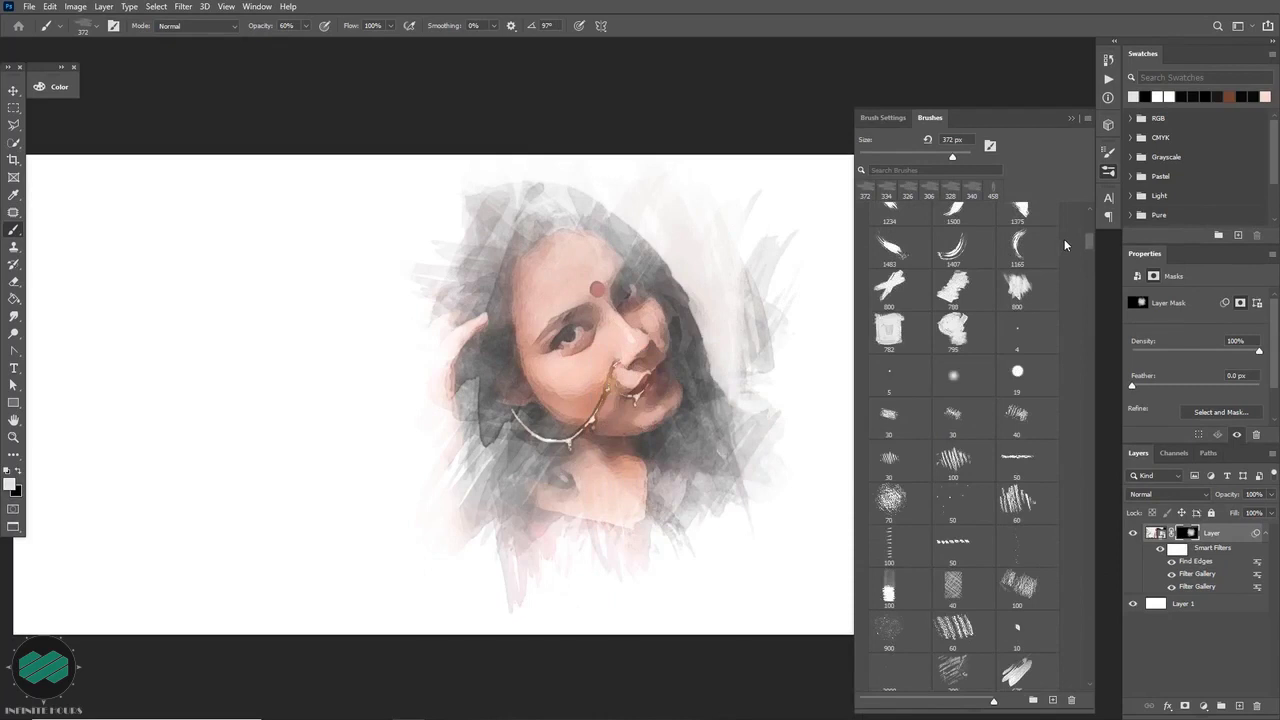
{"action": "left_click", "coordinate": [899, 321]}
{"action": "left_click_drag", "start_coordinate": [604, 340], "coordinate": [480, 364]}
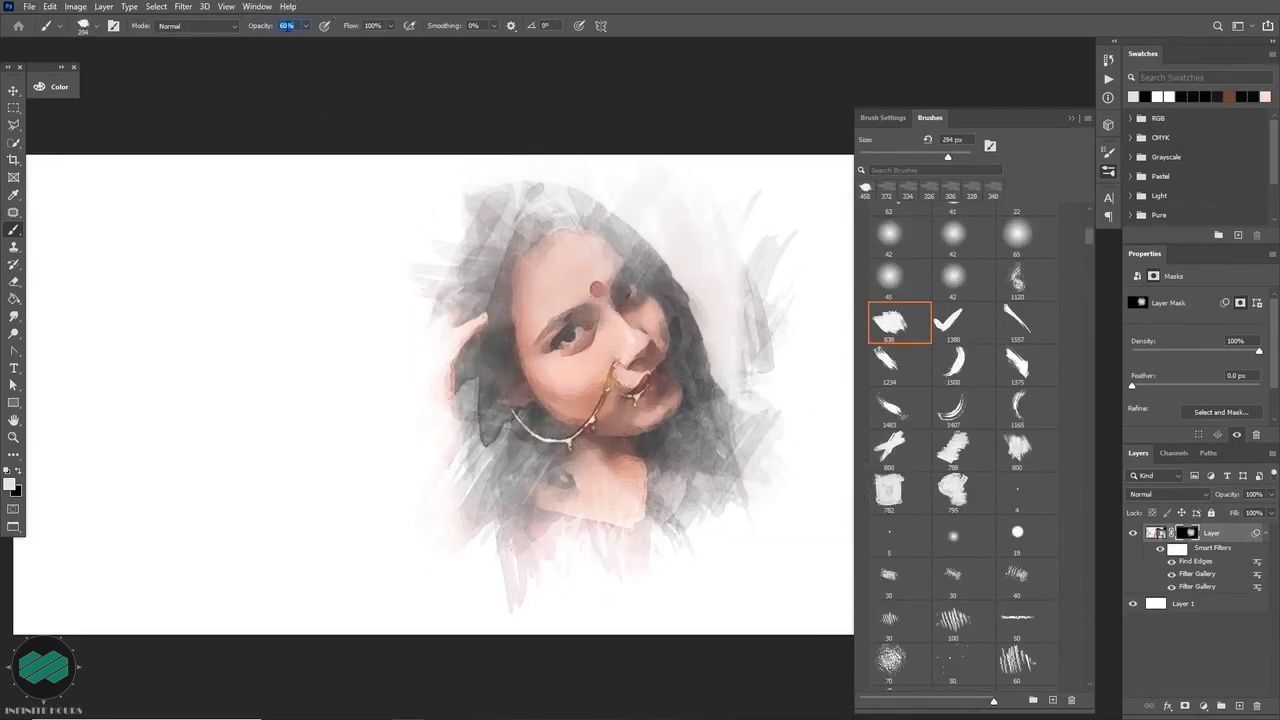
{"action": "key", "text": "Return"}
{"action": "mouse_move", "coordinate": [480, 400]}
{"action": "left_mouse_down"}
{"action": "mouse_move", "coordinate": [510, 392]}
{"action": "mouse_move", "coordinate": [492, 388]}
{"action": "left_mouse_up"}
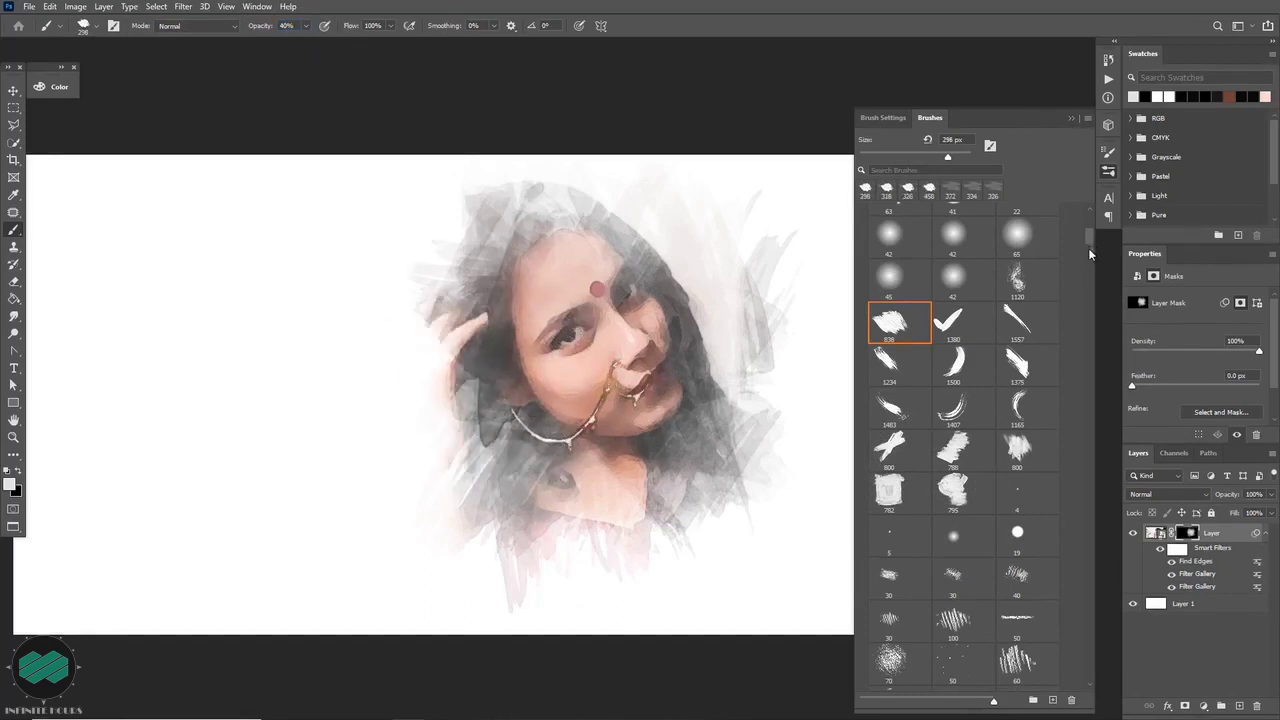
Paint textured strokes on the mask around the hand and the left side of the hair with a sketch-style brush.
{"action": "scroll", "coordinate": [946, 287], "scroll_direction": "down", "scroll_amount": 5}
{"action": "mouse_move", "coordinate": [538, 307]}
{"action": "left_mouse_down"}
{"action": "mouse_move", "coordinate": [600, 307]}
{"action": "mouse_move", "coordinate": [540, 362]}
{"action": "mouse_move", "coordinate": [526, 356]}
{"action": "left_mouse_up"}
{"action": "right_click", "coordinate": [509, 299]}
{"action": "left_click", "coordinate": [462, 342]}
{"action": "left_click_drag", "start_coordinate": [483, 436], "coordinate": [497, 436]}
{"action": "mouse_move", "coordinate": [520, 340]}
{"action": "left_mouse_down"}
{"action": "mouse_move", "coordinate": [520, 480]}
{"action": "mouse_move", "coordinate": [470, 430]}
{"action": "mouse_move", "coordinate": [483, 422]}
{"action": "left_mouse_up"}
{"action": "right_click", "coordinate": [527, 416]}
{"action": "left_click", "coordinate": [452, 396]}
{"action": "left_click", "coordinate": [480, 420]}
Paint hatched texture on the mask over the hair and arm at the lower left with the 60 sketch brush, its tip rotated to 132°.
{"action": "right_click", "coordinate": [633, 402]}
{"action": "left_click_drag", "start_coordinate": [609, 402], "coordinate": [595, 393]}
{"action": "left_click", "coordinate": [527, 400]}
{"action": "left_click_drag", "start_coordinate": [428, 430], "coordinate": [463, 430]}
{"action": "key", "text": "shift+Right"}
{"action": "key", "text": "shift+Right"}
{"action": "key", "text": "shift+Right"}
{"action": "key", "text": "shift+Right"}
{"action": "key", "text": "shift+Right"}
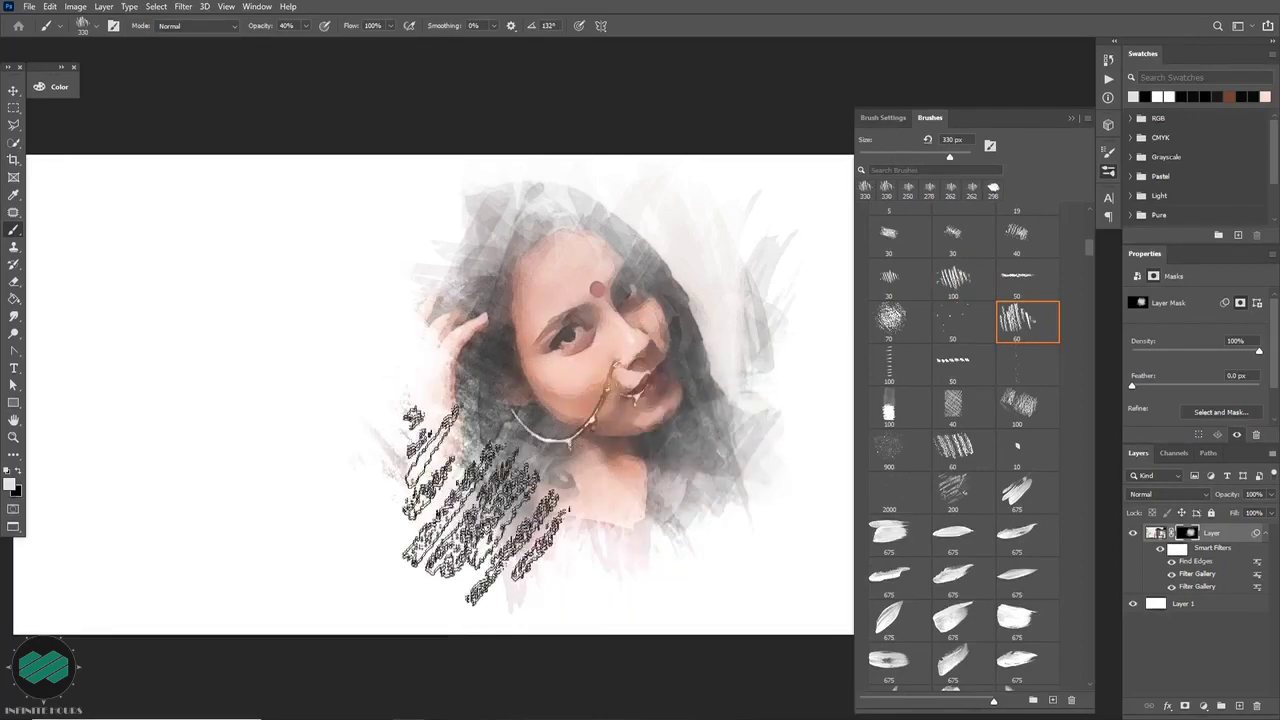
{"action": "left_click", "coordinate": [497, 497]}
{"action": "left_click", "coordinate": [602, 499]}
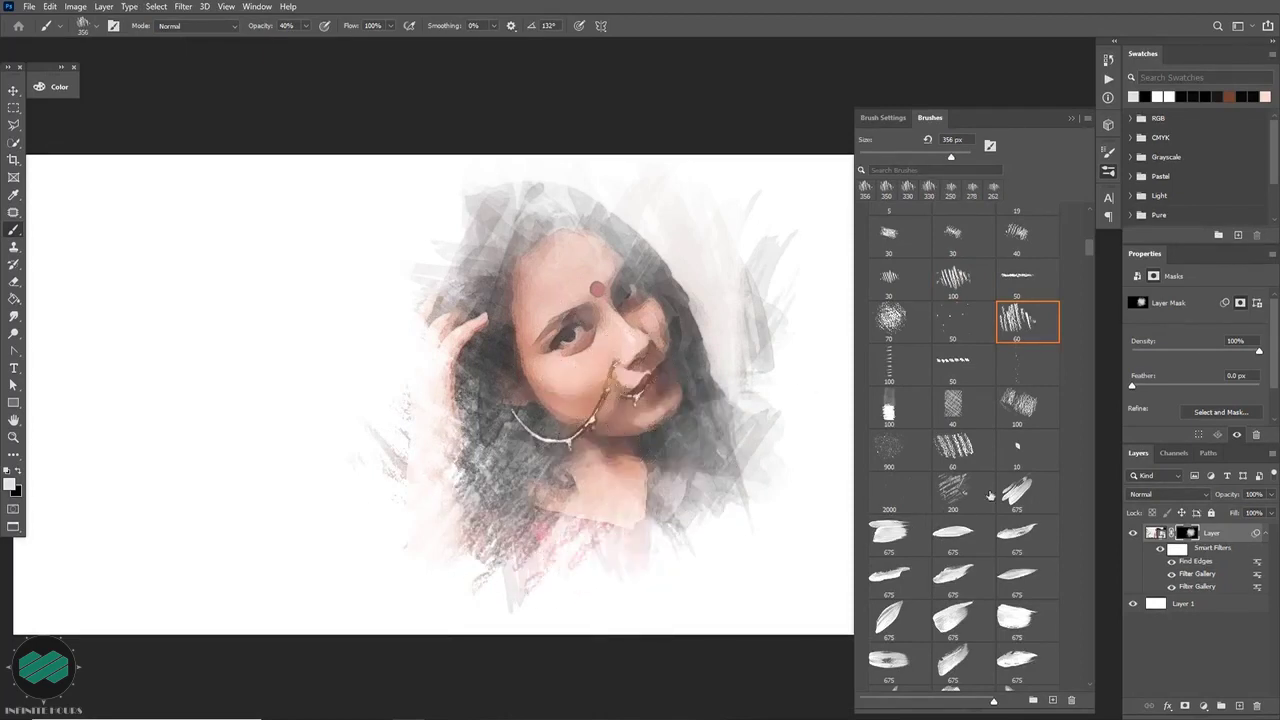
Paint feathered strokes along the lower hair and the portrait's right edge with the 675 splayed brush rotated to -151°, reducing it to about 263 px.
{"action": "left_click_drag", "start_coordinate": [1088, 244], "coordinate": [1090, 287]}
{"action": "left_click", "coordinate": [1027, 224]}
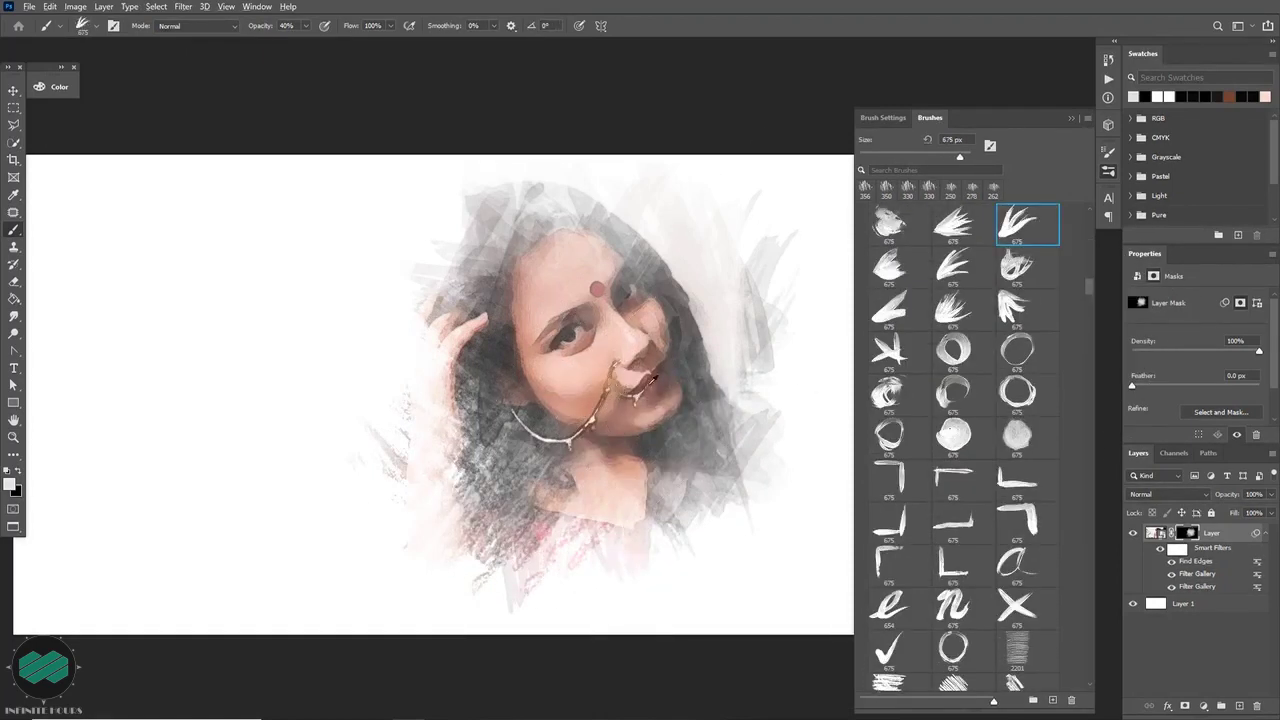
{"action": "right_click", "coordinate": [612, 411]}
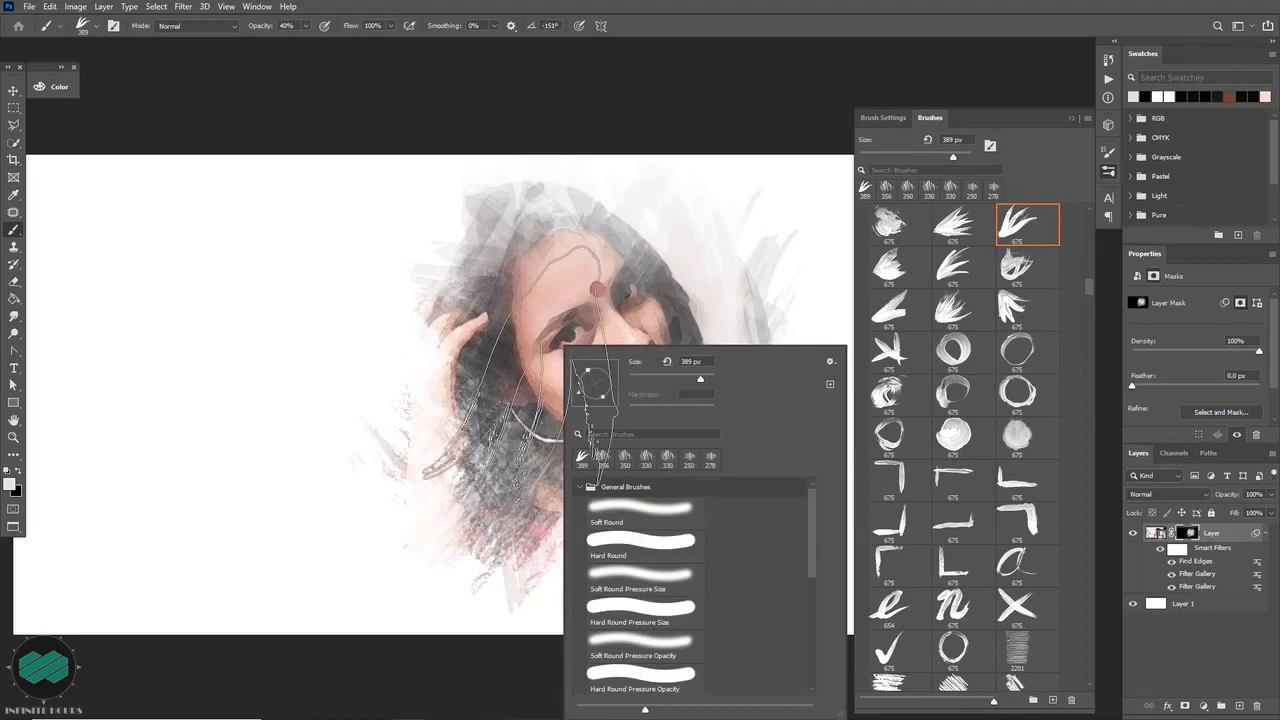
{"action": "left_click", "coordinate": [521, 378]}
{"action": "left_click_drag", "start_coordinate": [549, 470], "coordinate": [553, 474]}
{"action": "left_click", "coordinate": [530, 471]}
{"action": "left_click_drag", "start_coordinate": [706, 406], "coordinate": [664, 478]}
{"action": "left_click_drag", "start_coordinate": [714, 414], "coordinate": [657, 493]}
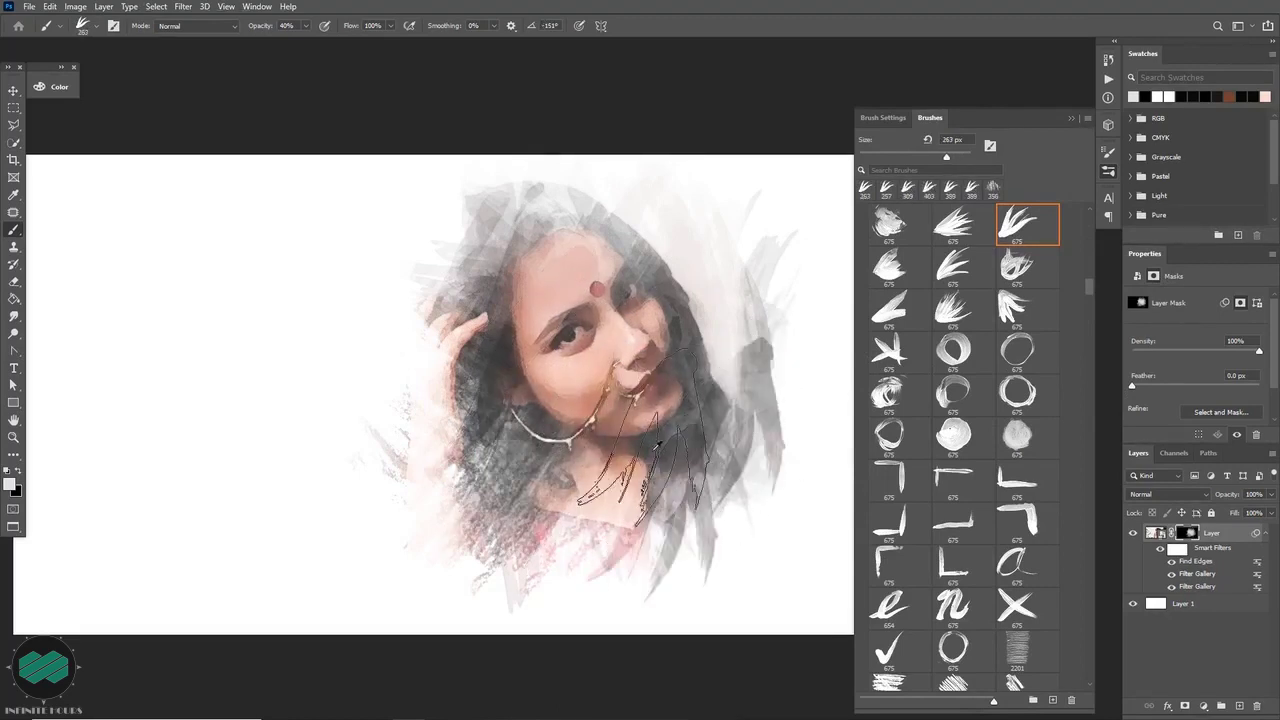
Add scribbled hatching to the mask with the 648 brush, rotating its tip and shrinking it from 554 px to about 210 px.
{"action": "scroll", "coordinate": [1014, 556], "scroll_direction": "down", "scroll_amount": 2}
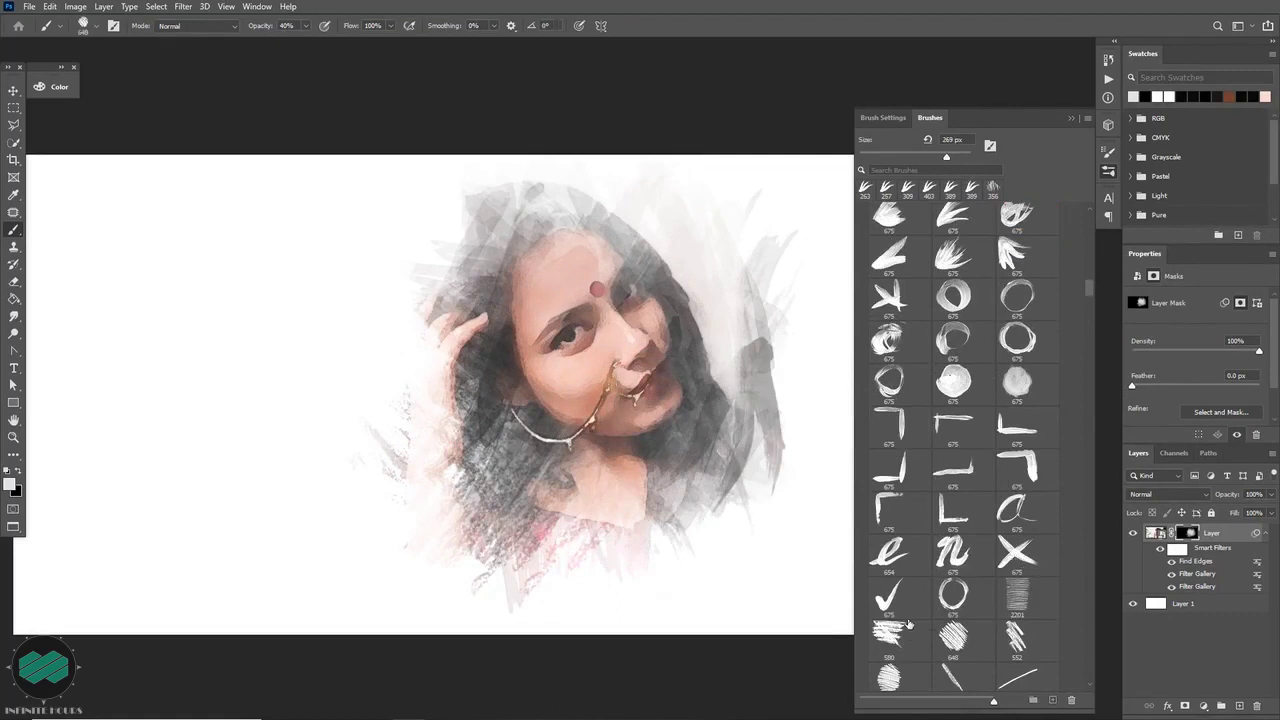
{"action": "left_click", "coordinate": [965, 634]}
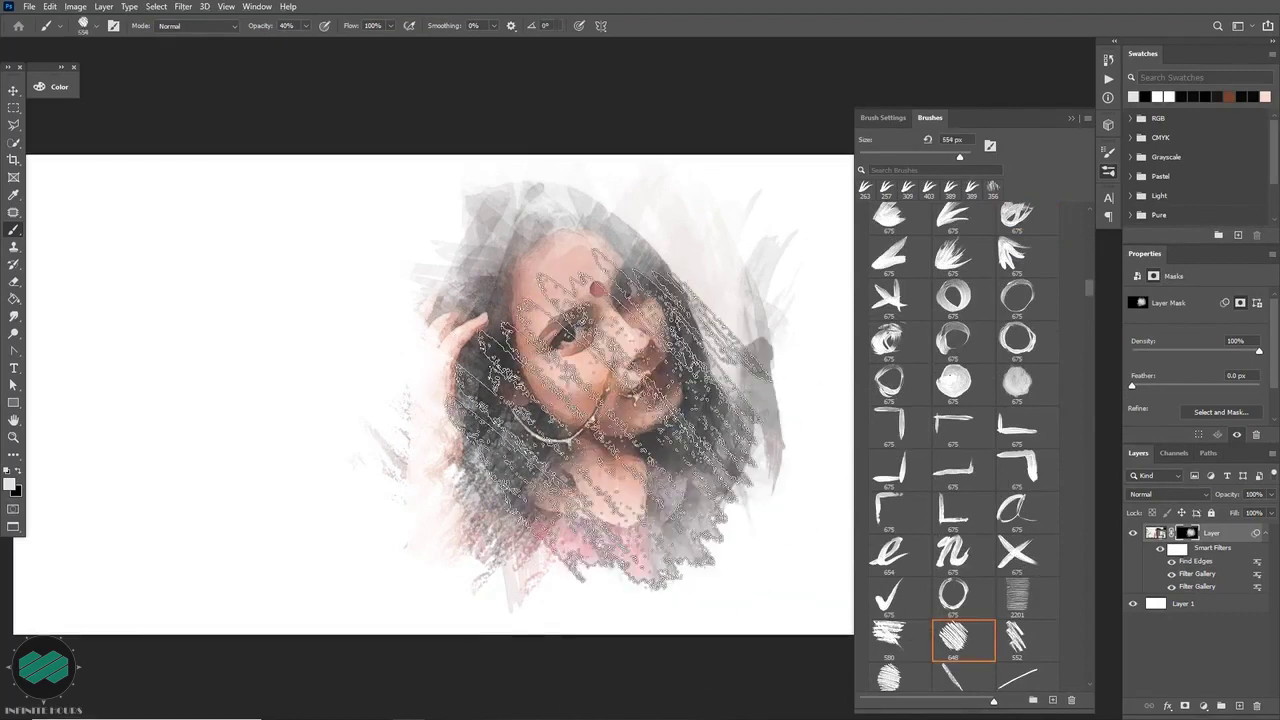
{"action": "right_click", "coordinate": [644, 412]}
{"action": "left_click_drag", "start_coordinate": [644, 412], "coordinate": [630, 396]}
{"action": "right_click", "coordinate": [652, 340]}
{"action": "key", "text": "Escape"}
{"action": "key", "text": "shift+Left"}
{"action": "key", "text": "shift+Left"}
{"action": "key", "text": "shift+Left"}
{"action": "key", "text": "bracketleft"}
{"action": "key", "text": "bracketleft"}
{"action": "key", "text": "bracketleft"}
{"action": "key", "text": "bracketleft"}
{"action": "key", "text": "bracketleft"}
{"action": "key", "text": "bracketleft"}
{"action": "key", "text": "bracketleft"}
{"action": "key", "text": "bracketleft"}
{"action": "key", "text": "bracketleft"}
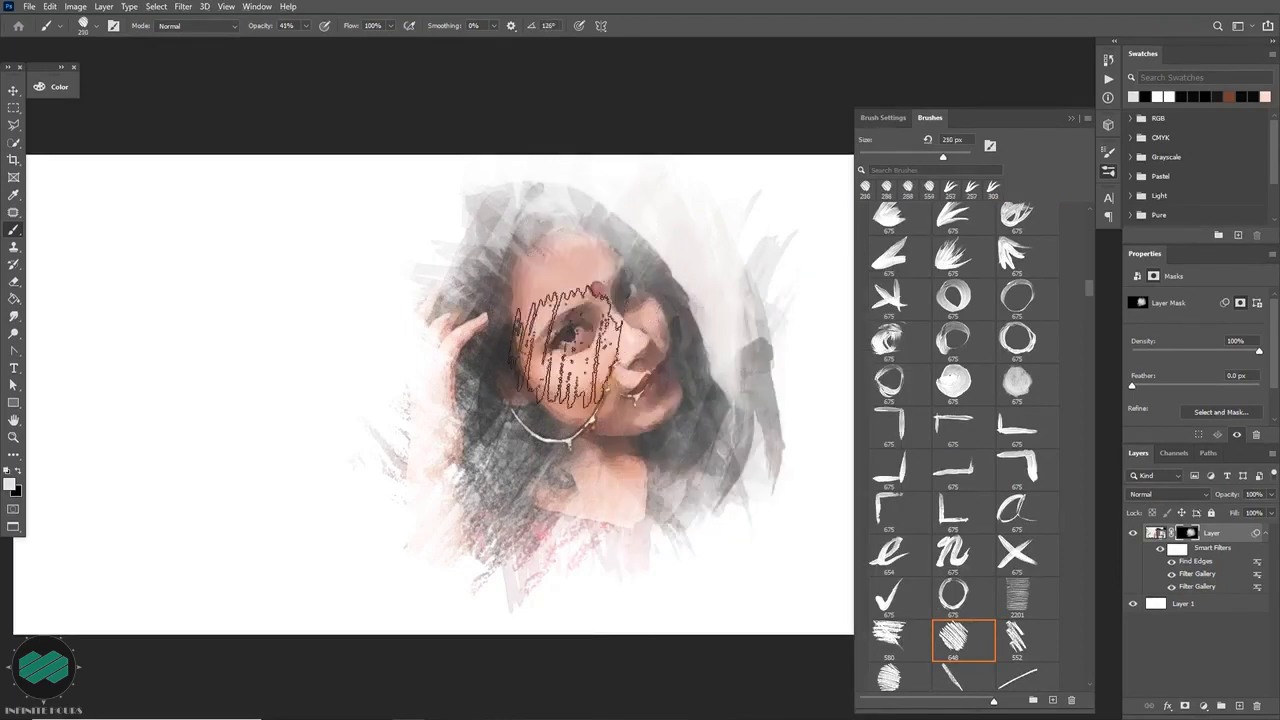
Reveal the raised arm on the mask with the 2496 brush at 316 px, its tip rotated to 132°.
{"action": "left_click_drag", "start_coordinate": [1081, 289], "coordinate": [1078, 328]}
{"action": "left_click_drag", "start_coordinate": [131, 270], "coordinate": [540, 318]}
{"action": "right_click", "coordinate": [600, 325]}
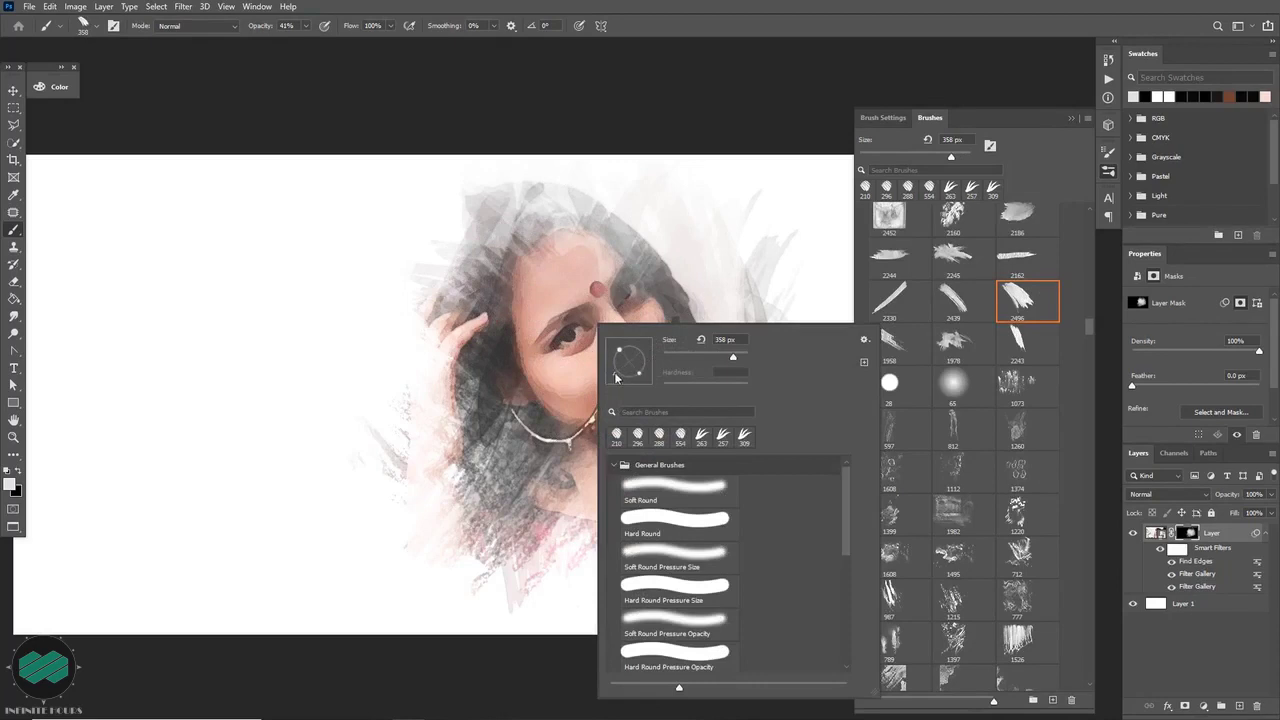
{"action": "left_click_drag", "start_coordinate": [617, 378], "coordinate": [613, 370]}
{"action": "key", "text": "Return"}
{"action": "key", "text": "bracketleft"}
{"action": "key", "text": "shift+Right"}
{"action": "key", "text": "shift+Right"}
{"action": "key", "text": "shift+Right"}
{"action": "key", "text": "shift+Right"}
{"action": "key", "text": "shift+Right"}
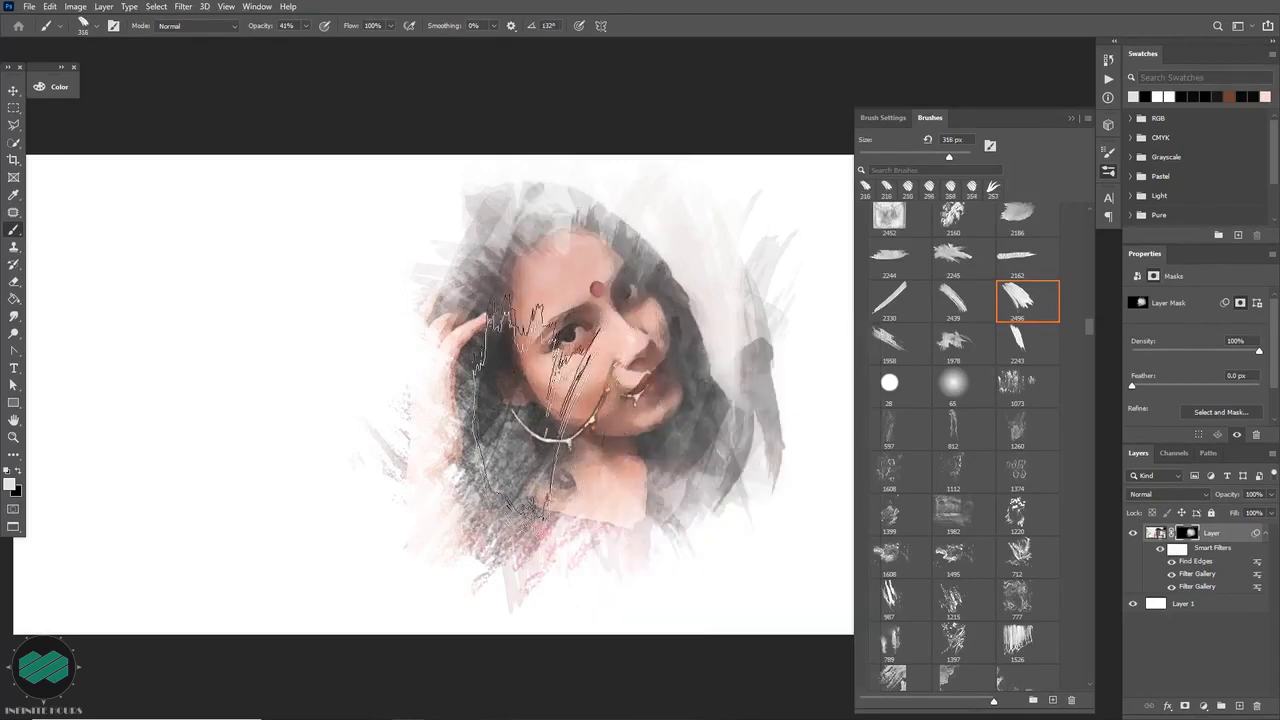
{"action": "right_click", "coordinate": [490, 350]}
{"action": "key", "text": "Escape"}
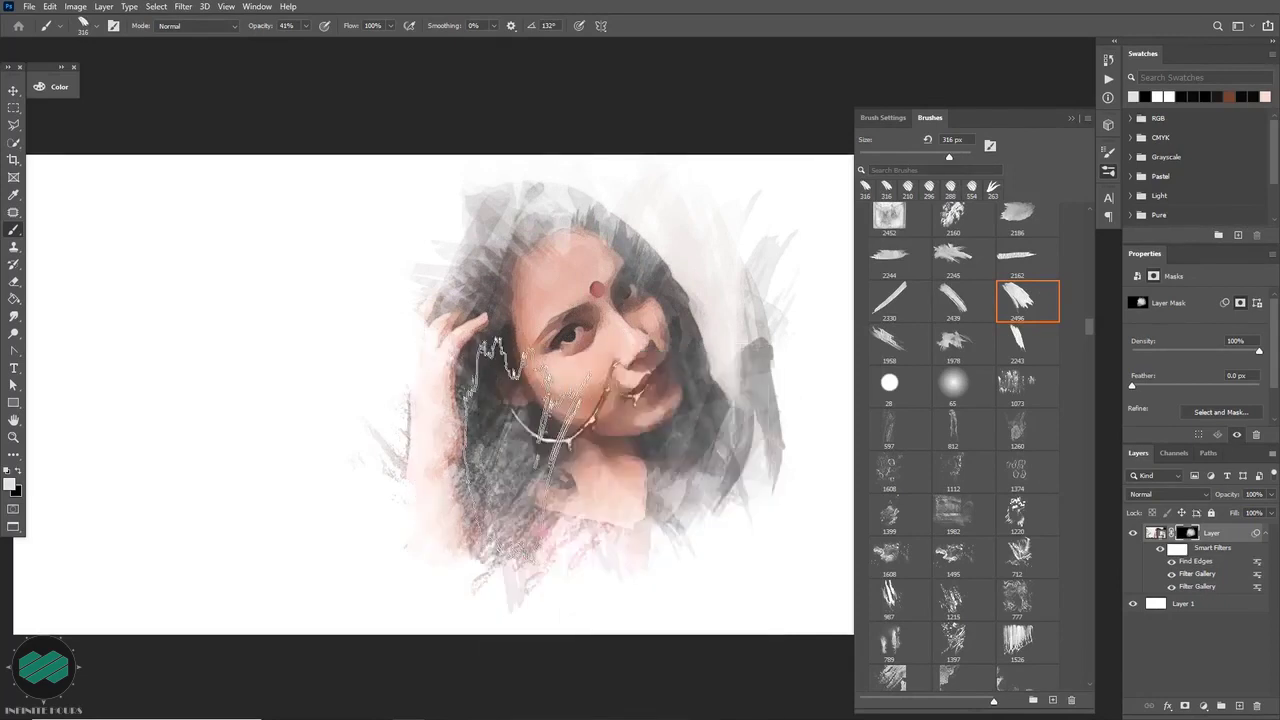
Rotate the 2496 brush tip to -63° and reveal the lower hair, neckline and pink dress on the mask.
{"action": "key", "text": "shift+Right"}
{"action": "key", "text": "shift+Right"}
{"action": "key", "text": "shift+Right"}
{"action": "key", "text": "shift+Right"}
{"action": "key", "text": "shift+Right"}
{"action": "key", "text": "shift+Right"}
{"action": "key", "text": "shift+Right"}
{"action": "key", "text": "shift+Right"}
{"action": "key", "text": "shift+Right"}
{"action": "key", "text": "shift+Right"}
{"action": "left_click", "coordinate": [525, 478]}
{"action": "left_click", "coordinate": [501, 495]}
{"action": "left_click", "coordinate": [570, 493]}
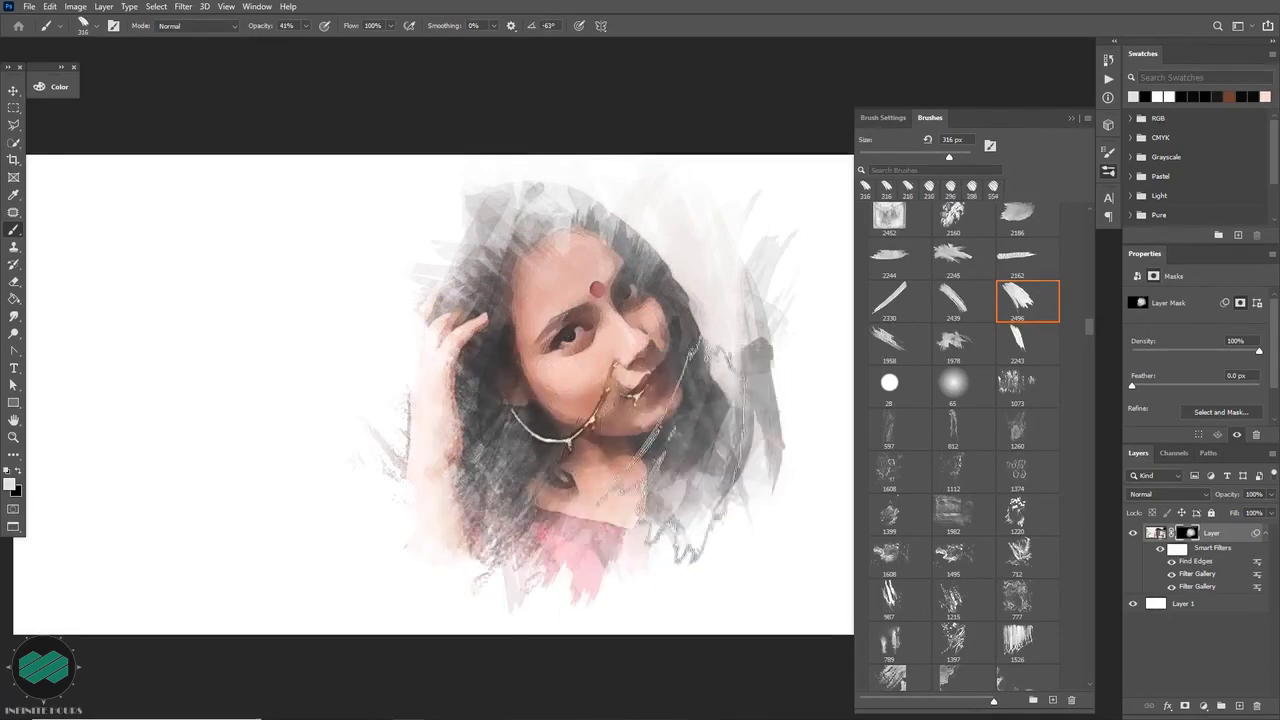
Paint splattered strokes around the portrait's lower-right edge with the 987 brush at about 341 px, rotating its tip to 15°.
{"action": "left_click", "coordinate": [901, 610]}
{"action": "left_click_drag", "start_coordinate": [586, 471], "coordinate": [465, 452]}
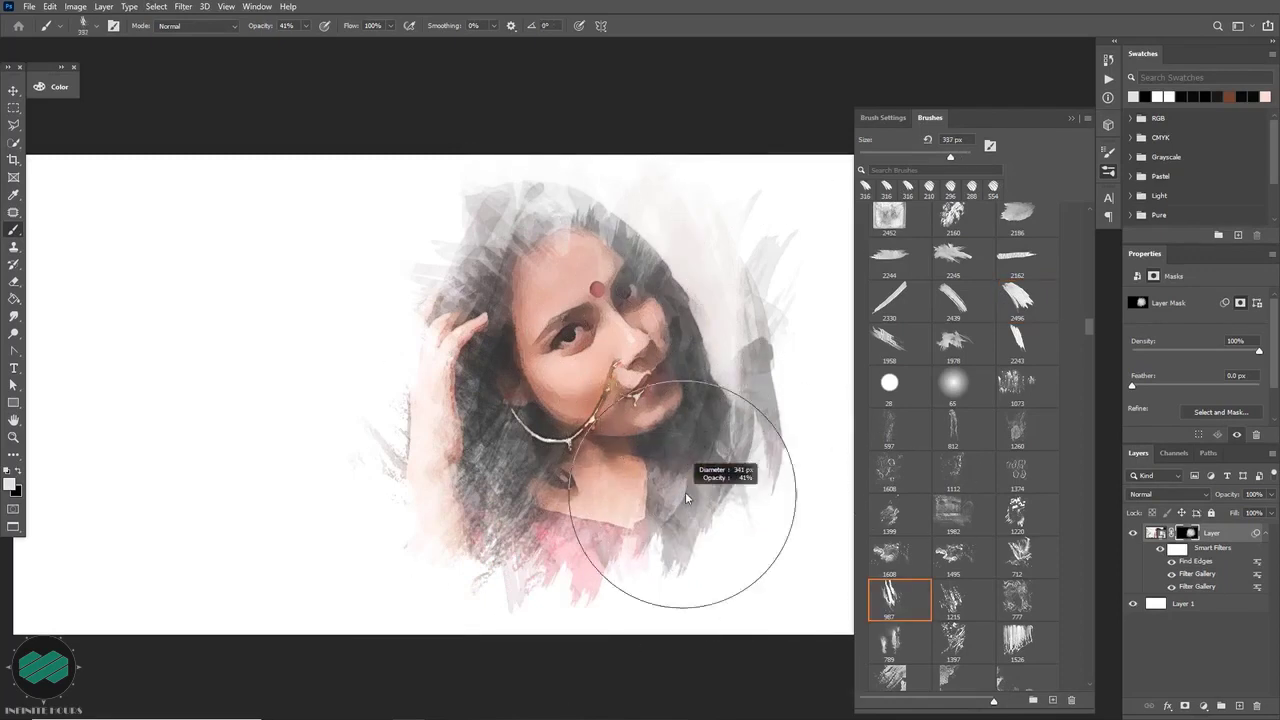
{"action": "key", "text": "shift+Right"}
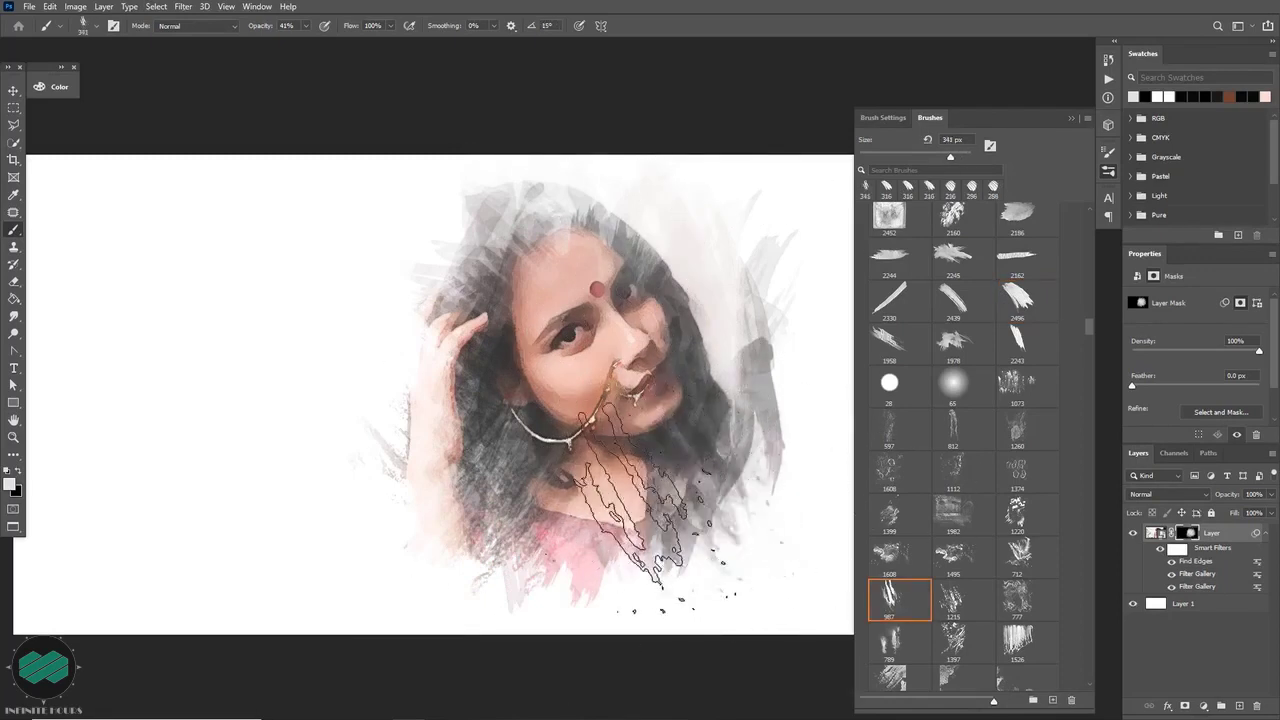
Paint splattered strokes around the arm and the left side of the hair with the 987 brush, rotating its tip to -130° and 144°.
{"action": "mouse_move", "coordinate": [445, 465]}
{"action": "left_mouse_down"}
{"action": "mouse_move", "coordinate": [452, 508]}
{"action": "mouse_move", "coordinate": [425, 315]}
{"action": "mouse_move", "coordinate": [585, 405]}
{"action": "mouse_move", "coordinate": [540, 450]}
{"action": "left_mouse_up"}
{"action": "right_click", "coordinate": [540, 450]}
{"action": "left_click", "coordinate": [508, 453]}
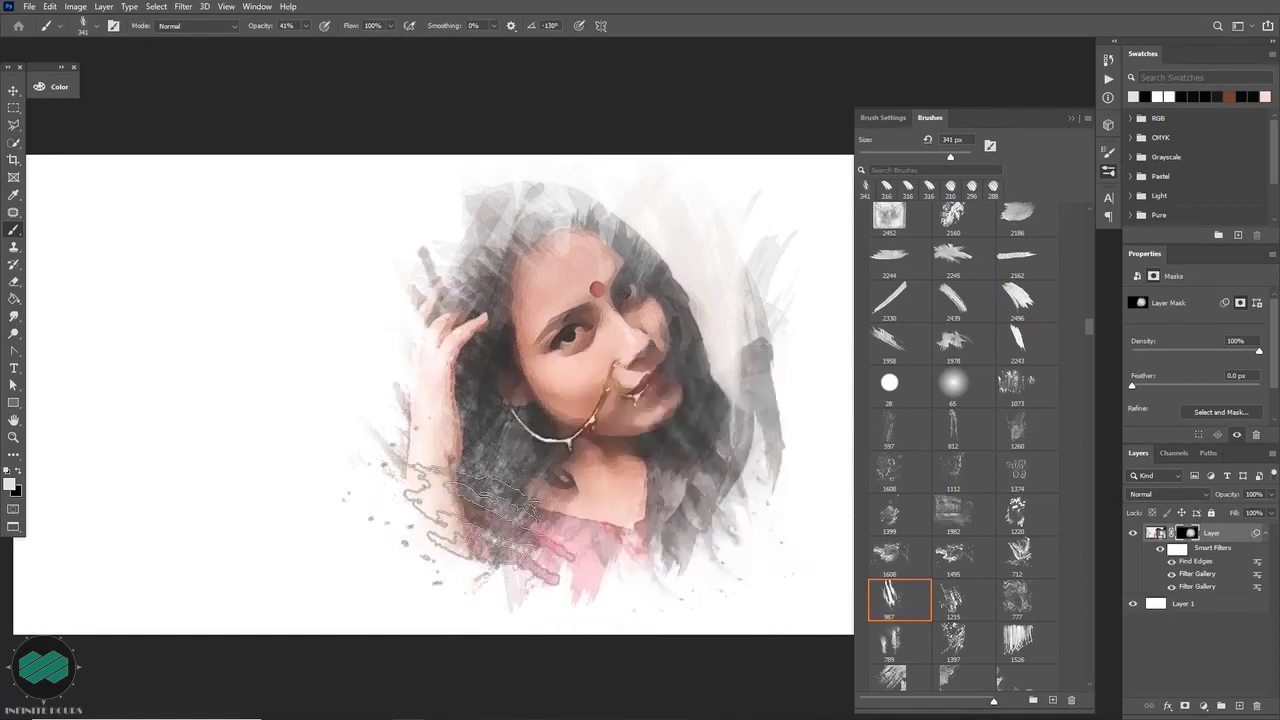
{"action": "right_click", "coordinate": [601, 455]}
{"action": "left_click", "coordinate": [576, 396]}
{"action": "mouse_move", "coordinate": [490, 480]}
{"action": "left_mouse_down"}
{"action": "mouse_move", "coordinate": [620, 515]}
{"action": "mouse_move", "coordinate": [690, 410]}
{"action": "left_mouse_up"}
Paint rough strokes at the portrait's lower-right edge with the 298 brush at about 310 px.
{"action": "scroll", "coordinate": [990, 565], "scroll_direction": "down", "scroll_amount": 3}
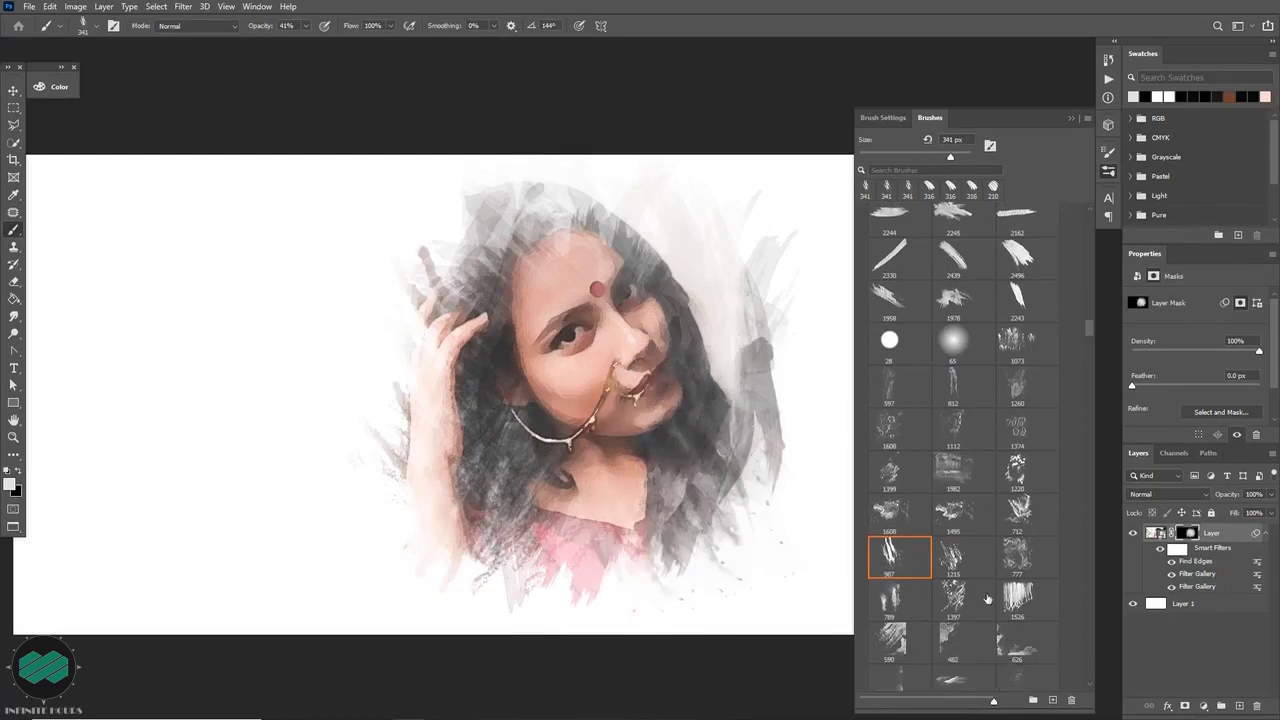
{"action": "mouse_move", "coordinate": [1089, 329]}
{"action": "left_mouse_down"}
{"action": "mouse_move", "coordinate": [1072, 518]}
{"action": "mouse_move", "coordinate": [1082, 305]}
{"action": "left_mouse_up"}
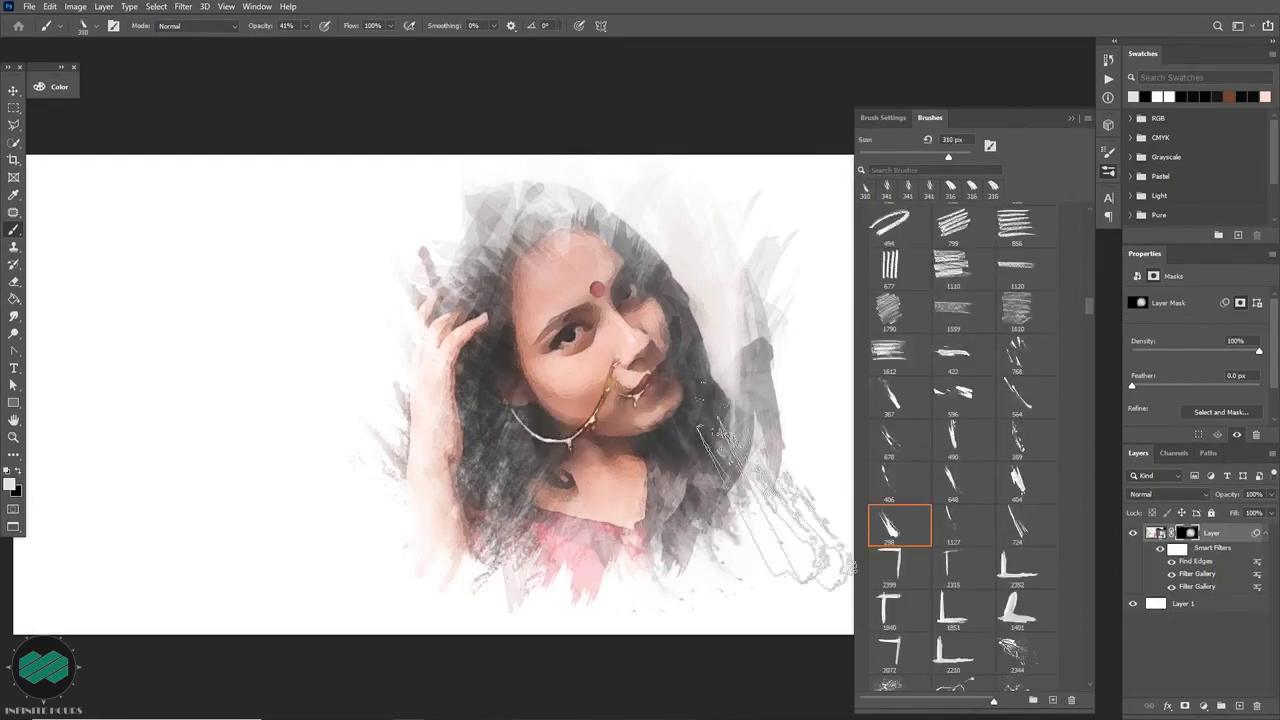
Paint diagonal dry-brush streaks at the portrait's lower right with the 1612 brush, rotating its tip to -39° and enlarging it to 432 px.
{"action": "scroll", "coordinate": [952, 362], "scroll_direction": "down", "scroll_amount": 1}
{"action": "left_click", "coordinate": [892, 331]}
{"action": "left_click_drag", "start_coordinate": [578, 360], "coordinate": [400, 362]}
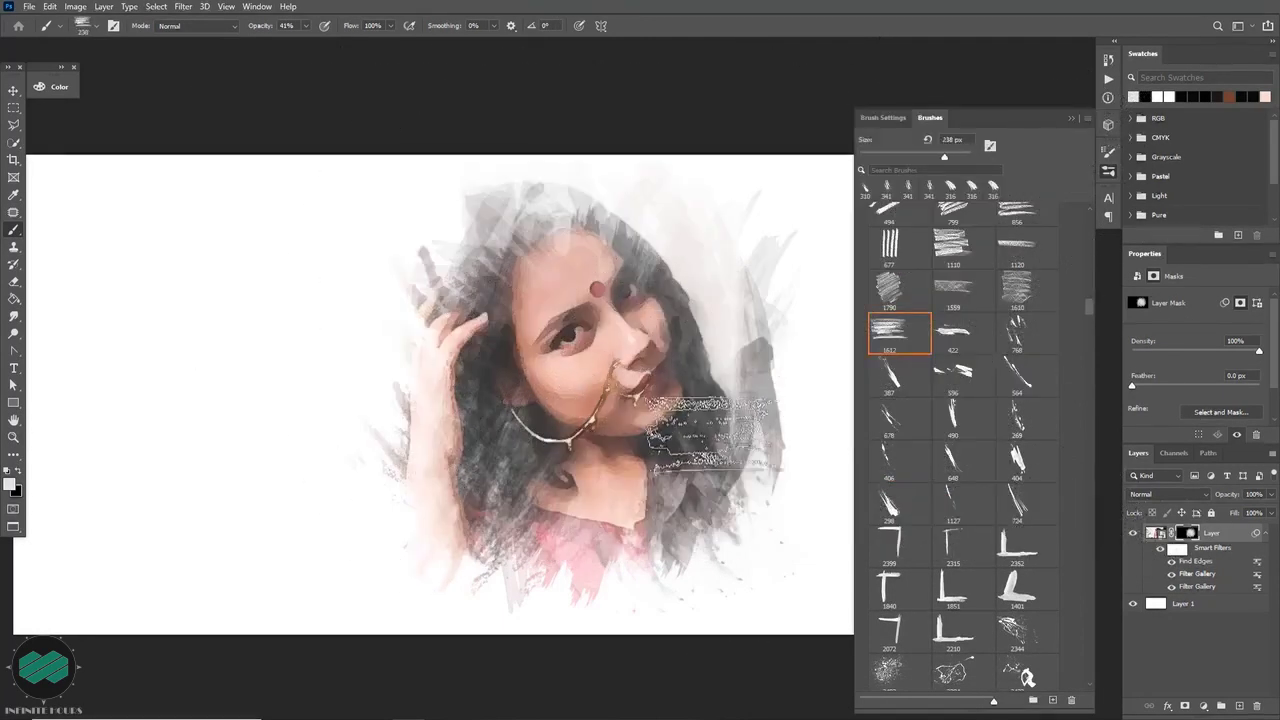
{"action": "key", "text": "Left"}
{"action": "key", "text": "Left"}
{"action": "key", "text": "Left"}
{"action": "key", "text": "Left"}
{"action": "key", "text": "Left"}
{"action": "key", "text": "Left"}
{"action": "key", "text": "Left"}
{"action": "key", "text": "Left"}
{"action": "key", "text": "Left"}
{"action": "key", "text": "Left"}
{"action": "key", "text": "Left"}
{"action": "key", "text": "Left"}
{"action": "key", "text": "Left"}
{"action": "key", "text": "Left"}
{"action": "key", "text": "Left"}
{"action": "key", "text": "Left"}
{"action": "key", "text": "Left"}
{"action": "key", "text": "Left"}
{"action": "key", "text": "Left"}
{"action": "key", "text": "Left"}
{"action": "mouse_move", "coordinate": [706, 484]}
{"action": "left_mouse_down"}
{"action": "mouse_move", "coordinate": [727, 497]}
{"action": "mouse_move", "coordinate": [685, 485]}
{"action": "left_mouse_up"}
{"action": "key", "text": "Right"}
{"action": "key", "text": "Left"}
{"action": "key", "text": "Left"}
{"action": "key", "text": "Left"}
{"action": "key", "text": "Left"}
{"action": "key", "text": "Left"}
{"action": "key", "text": "Left"}
{"action": "key", "text": "Left"}
{"action": "key", "text": "Left"}
{"action": "key", "text": "Left"}
{"action": "key", "text": "Left"}
{"action": "key", "text": "Left"}
{"action": "key", "text": "Left"}
{"action": "key", "text": "Left"}
{"action": "key", "text": "Left"}
{"action": "key", "text": "Left"}
{"action": "key", "text": "Left"}
{"action": "key", "text": "Left"}
{"action": "key", "text": "Left"}
{"action": "key", "text": "Left"}
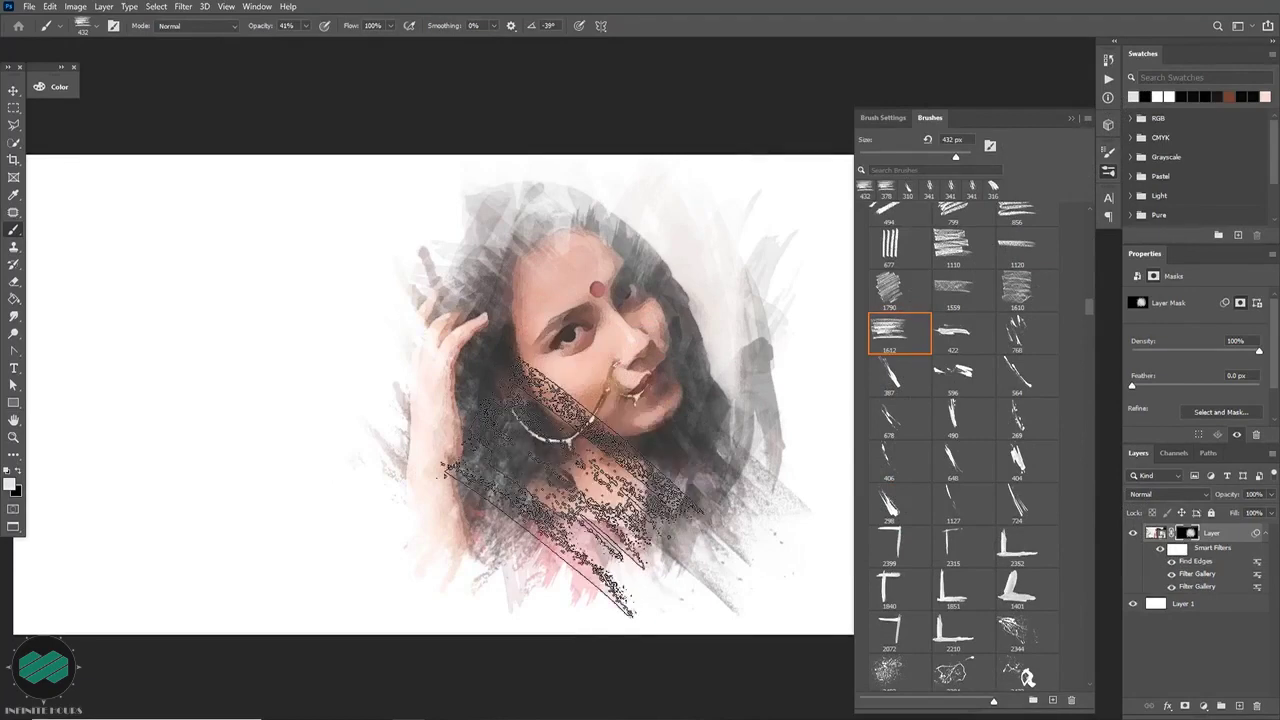
Work over the portrait's right side with the 1612 brush at 434 px and 43% opacity, rotating it to -159° and 81° and switching to black.
{"action": "key", "text": "shift+Right"}
{"action": "key", "text": "shift+Right"}
{"action": "key", "text": "shift+Right"}
{"action": "key", "text": "shift+Right"}
{"action": "key", "text": "shift+Right"}
{"action": "key", "text": "shift+Right"}
{"action": "key", "text": "shift+Right"}
{"action": "key", "text": "shift+Right"}
{"action": "key", "text": "shift+Right"}
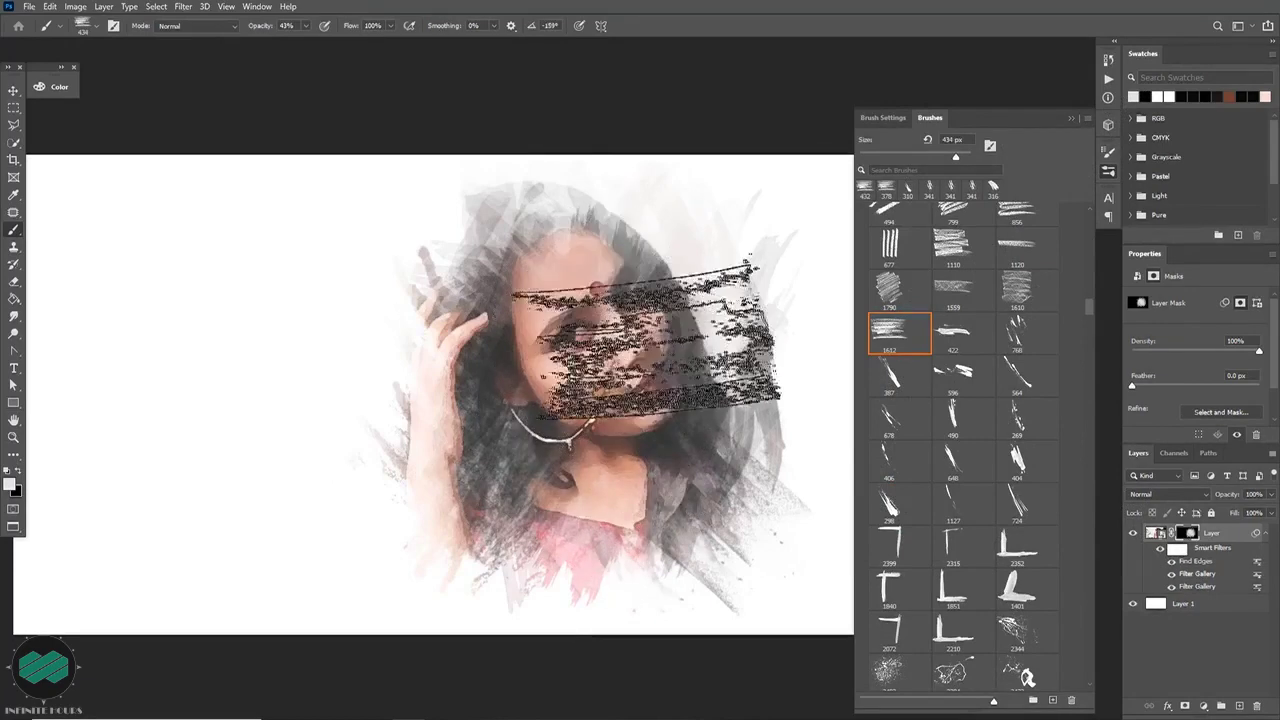
{"action": "key", "text": "shift+Left"}
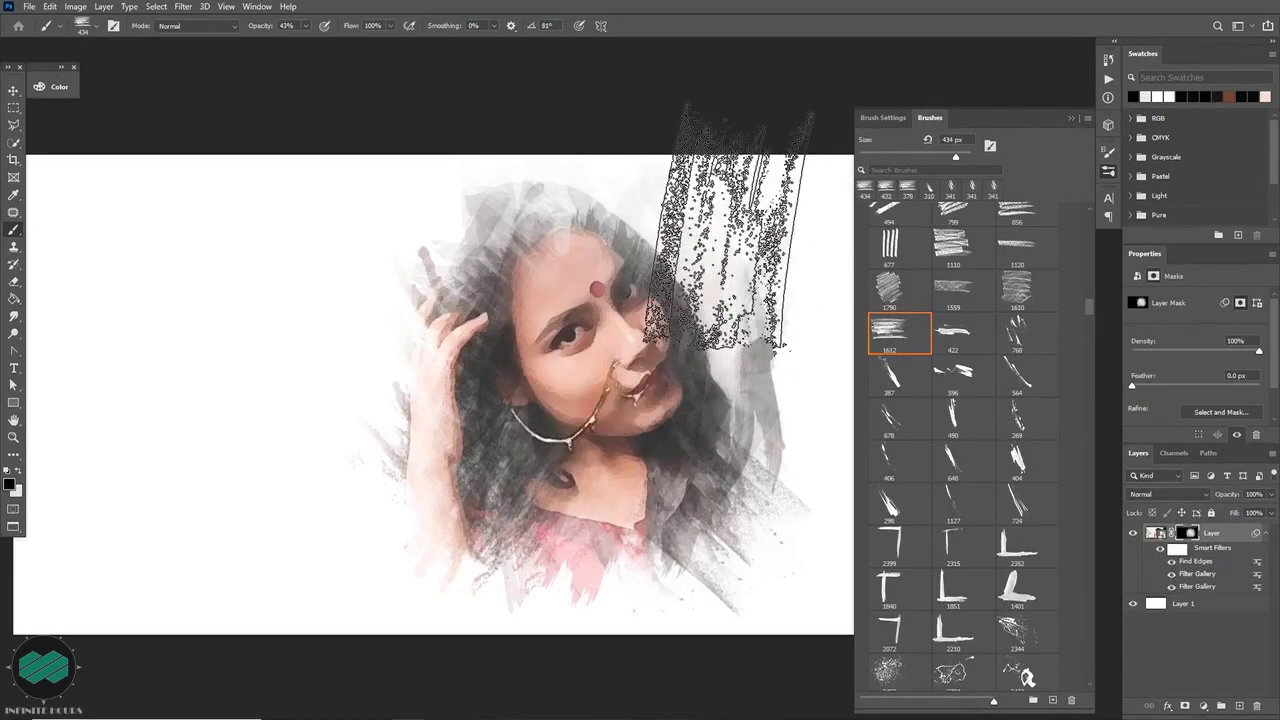
Paint thin bristle strokes over the hair's right side with the 724 brush at 346 px, rotating its tip to -90° and -78°.
{"action": "scroll", "coordinate": [919, 478], "scroll_direction": "down", "scroll_amount": 2}
{"action": "left_click", "coordinate": [1027, 440]}
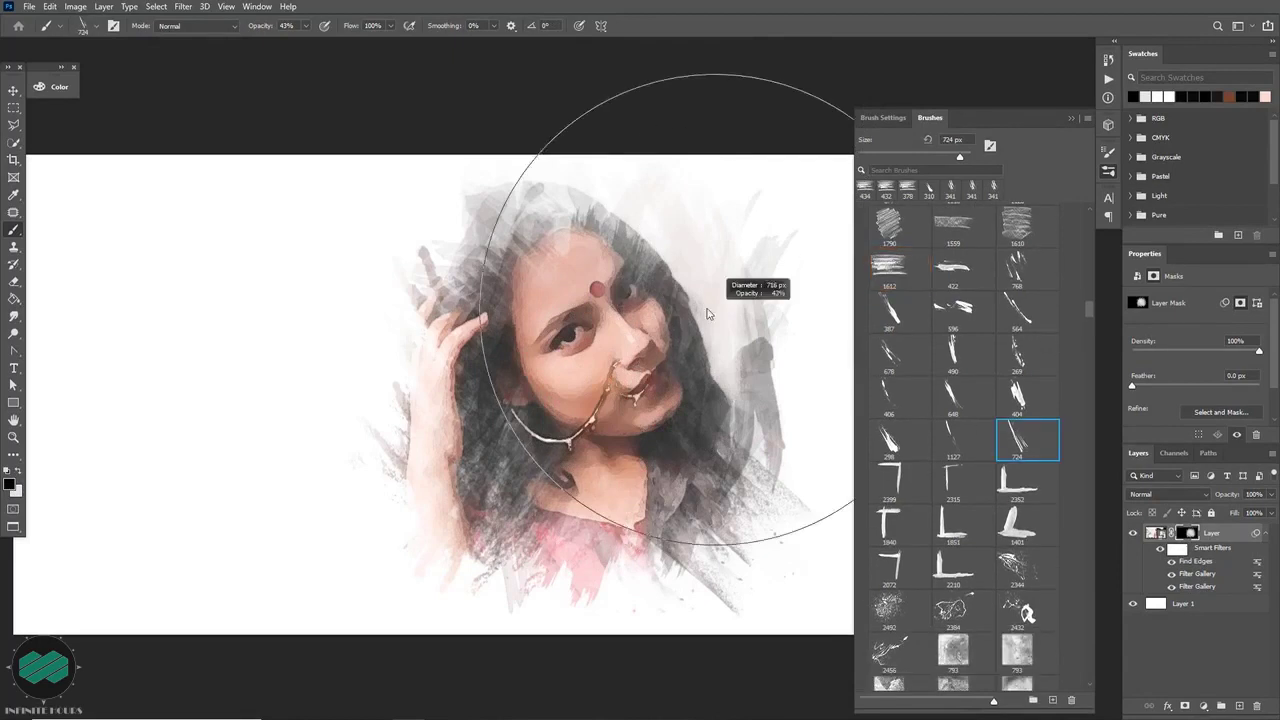
{"action": "key", "text": "shift+Left"}
{"action": "key", "text": "shift+Left"}
{"action": "key", "text": "shift+Left"}
{"action": "key", "text": "shift+Left"}
{"action": "key", "text": "shift+Left"}
{"action": "key", "text": "shift+Left"}
{"action": "key", "text": "Right"}
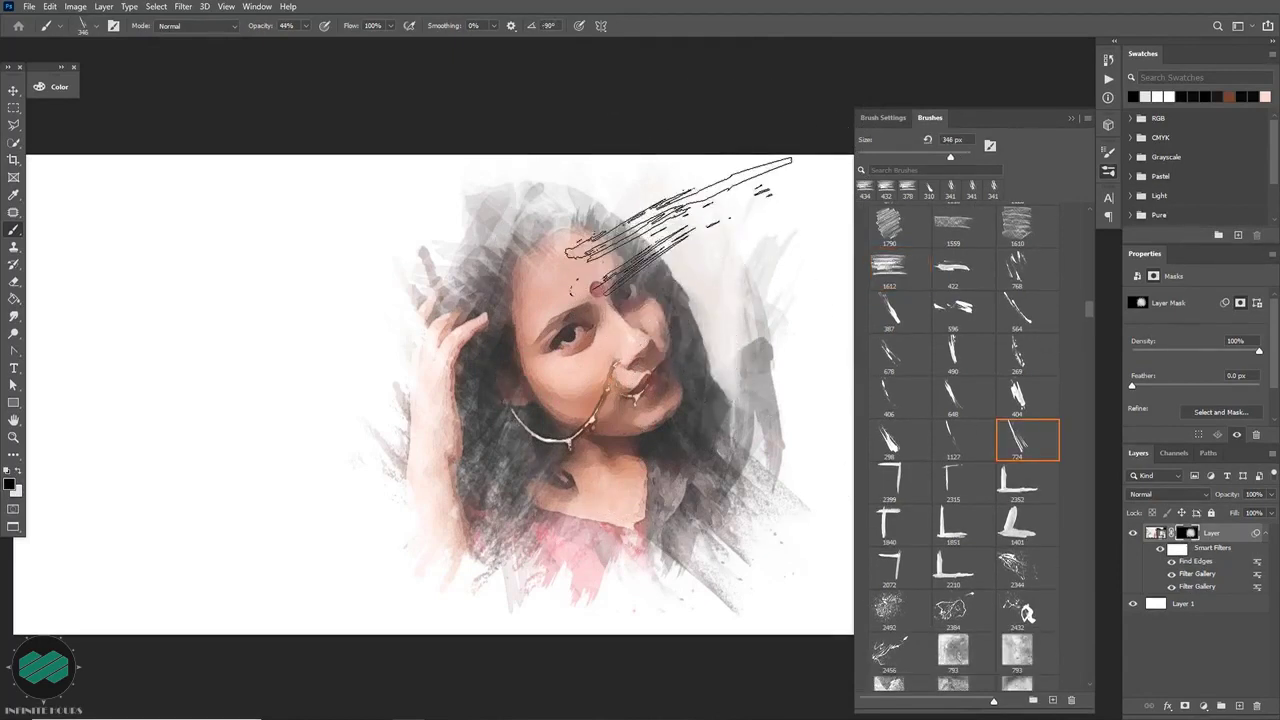
{"action": "key", "text": "Left"}
{"action": "key", "text": "Left"}
{"action": "key", "text": "Left"}
{"action": "key", "text": "Left"}
{"action": "key", "text": "Left"}
{"action": "key", "text": "Left"}
{"action": "key", "text": "Left"}
{"action": "key", "text": "Left"}
{"action": "key", "text": "Left"}
{"action": "key", "text": "Left"}
{"action": "key", "text": "Left"}
{"action": "left_click", "coordinate": [712, 256]}
{"action": "scroll", "coordinate": [720, 314], "scroll_direction": "up", "scroll_amount": 1}
{"action": "left_click_drag", "start_coordinate": [720, 314], "coordinate": [647, 339]}
Paint over the area to the right of the hair with the scribble brush at 444 px and 281 px.
{"action": "scroll", "coordinate": [935, 410], "scroll_direction": "up", "scroll_amount": 6}
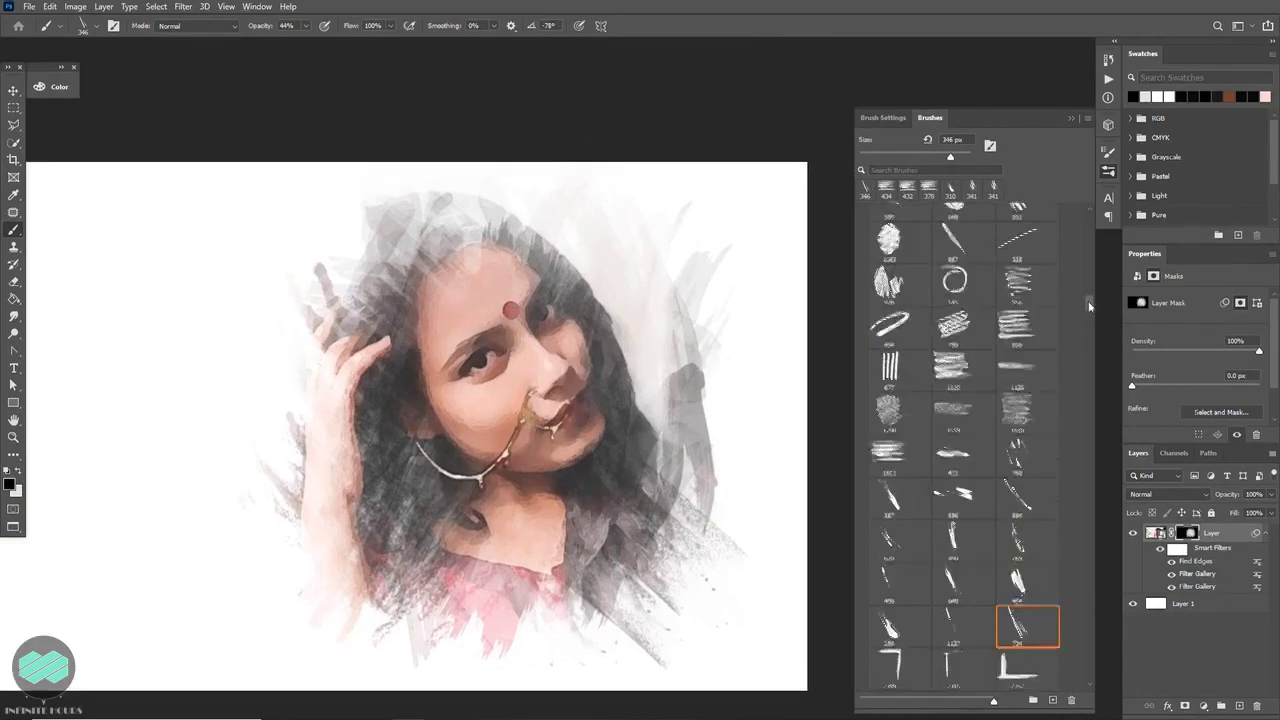
{"action": "left_click", "coordinate": [888, 362]}
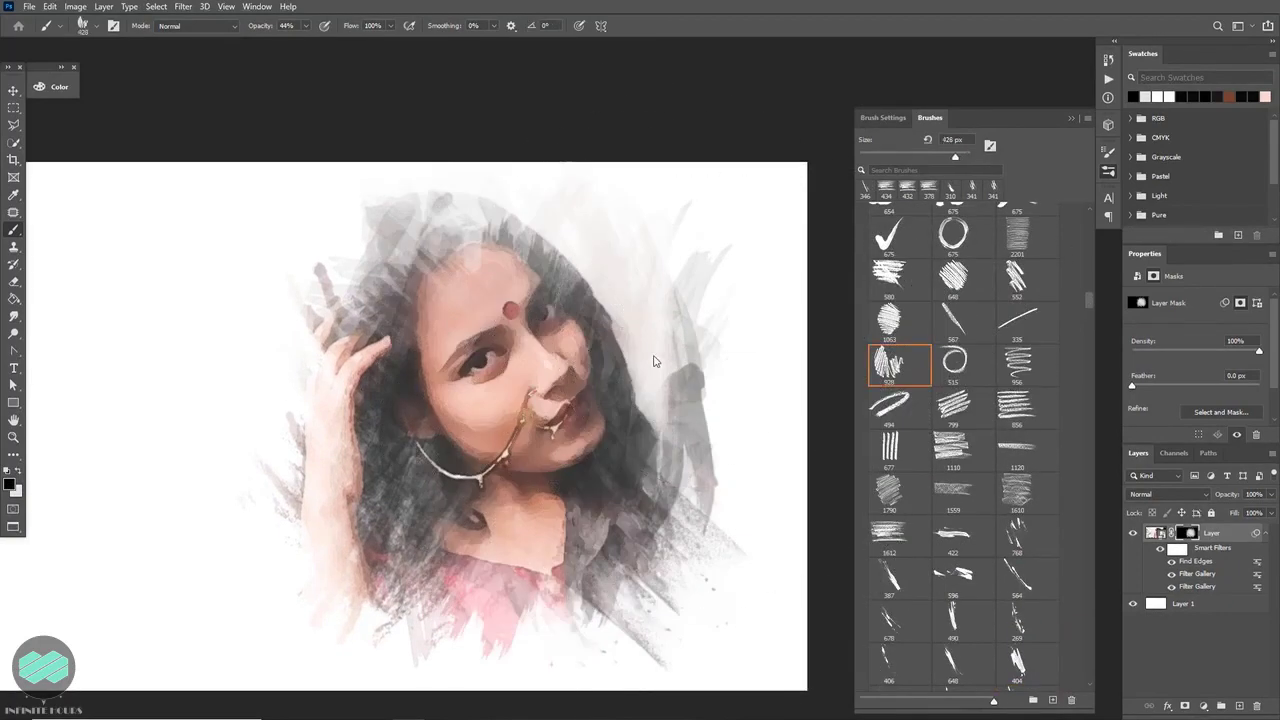
Paint broad strokes over the hair's right side with the 2496 brush at 460 px and 432 px, rotating its tip to -60°.
{"action": "left_click_drag", "start_coordinate": [1089, 300], "coordinate": [1092, 321]}
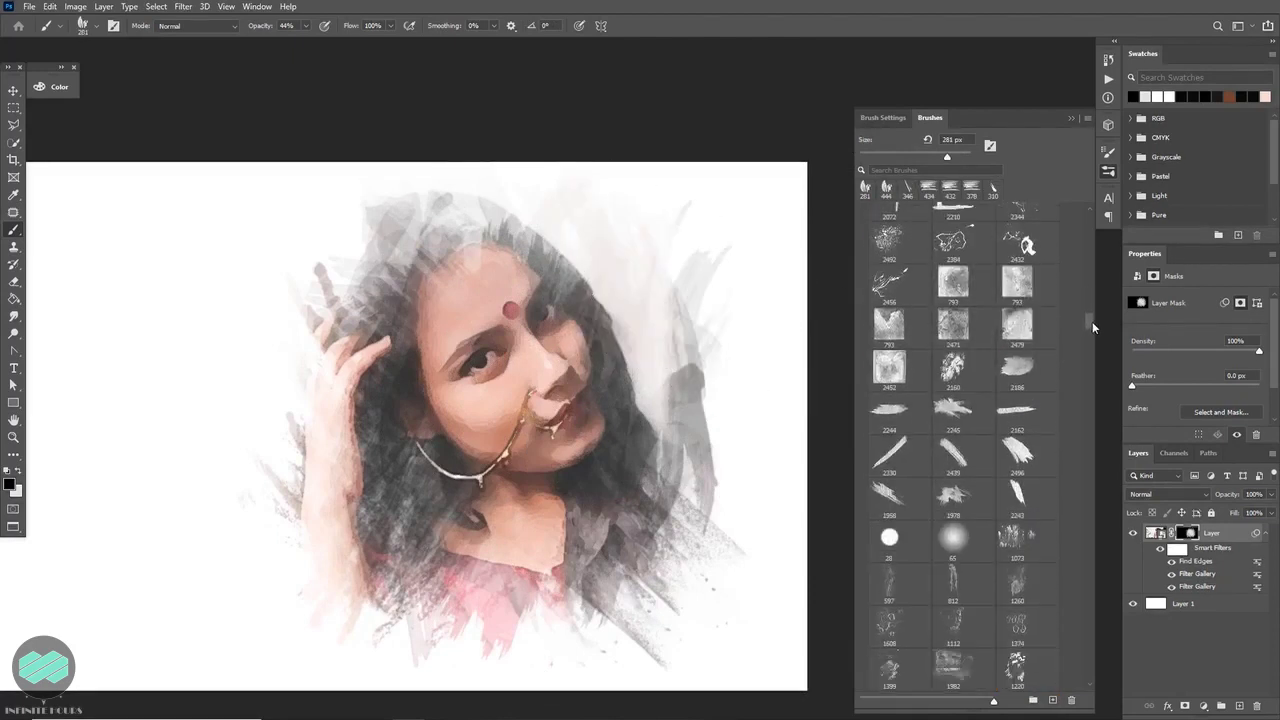
{"action": "left_click", "coordinate": [1025, 455]}
{"action": "left_click", "coordinate": [620, 275]}
{"action": "key", "text": "shift+Right"}
{"action": "key", "text": "shift+Right"}
{"action": "key", "text": "shift+Right"}
{"action": "key", "text": "shift+Right"}
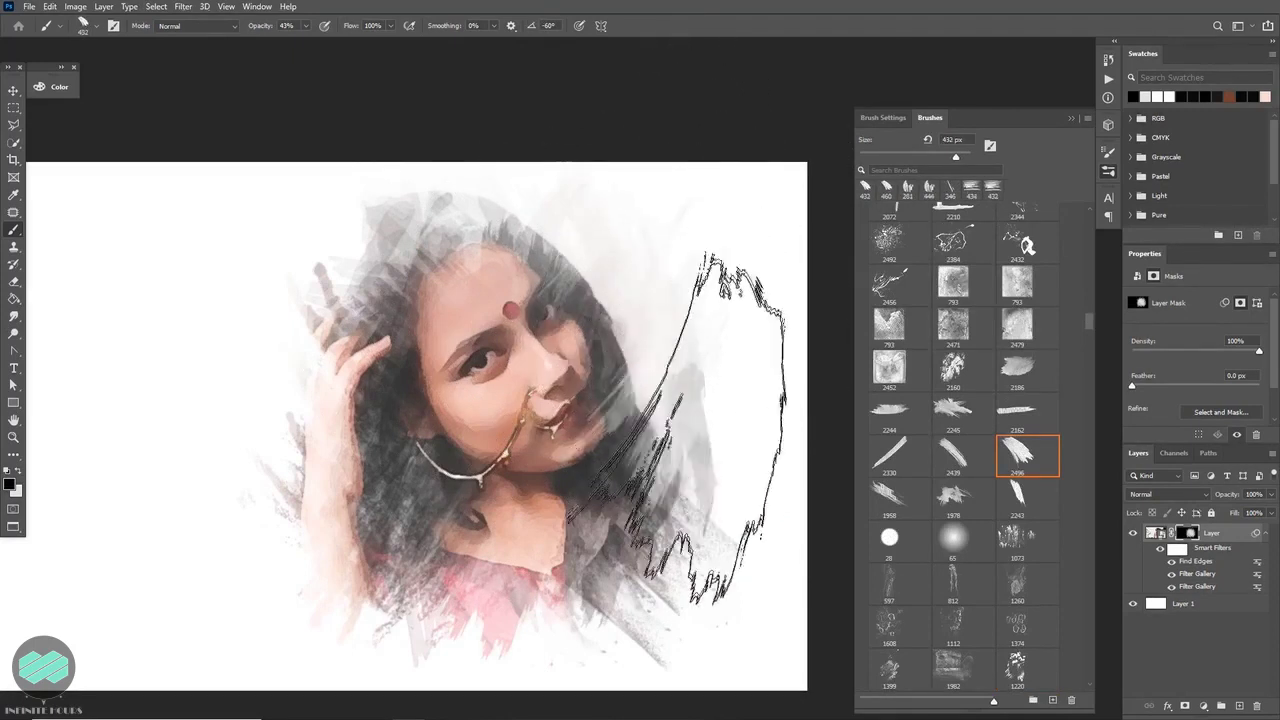
{"action": "left_click", "coordinate": [700, 445]}
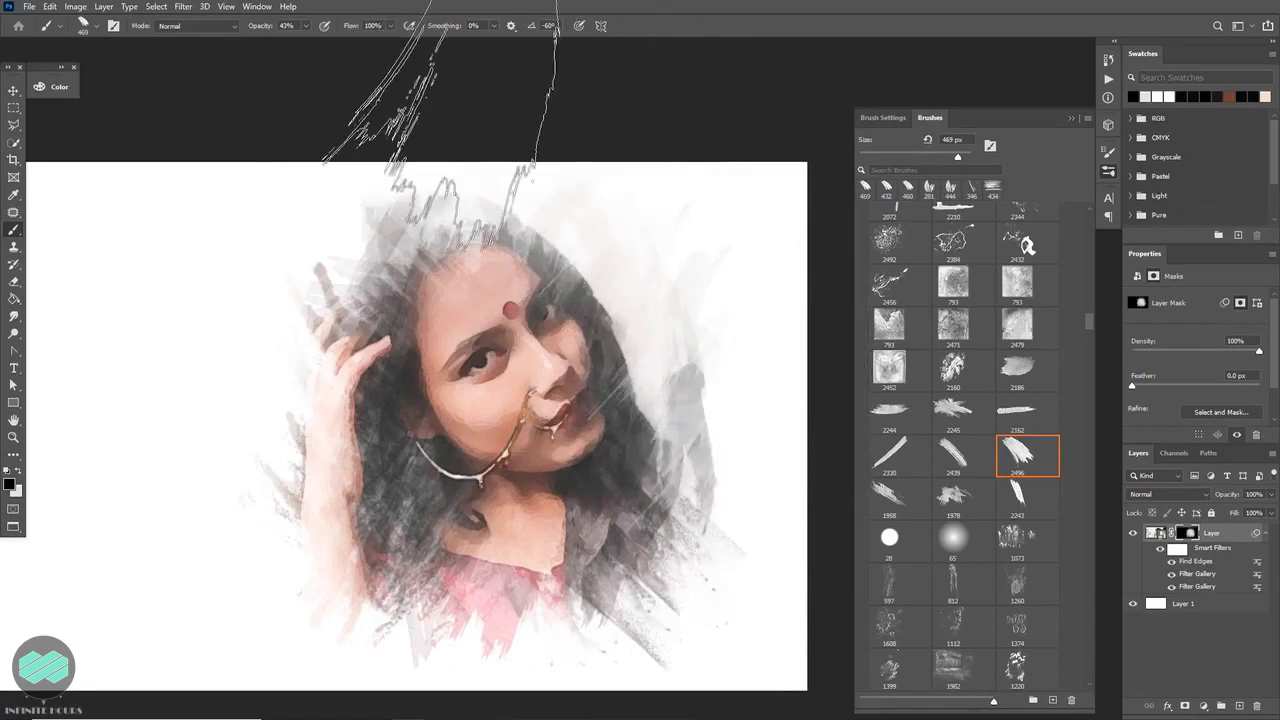
Work over the upper-left hair and raised hand with the 2496 brush at 449 px, rotating its tip to -90° and 15°.
{"action": "key", "text": "bracketleft"}
{"action": "key", "text": "shift+Right"}
{"action": "key", "text": "shift+Right"}
{"action": "key", "text": "shift+Right"}
{"action": "key", "text": "shift+Right"}
{"action": "key", "text": "shift+Right"}
{"action": "key", "text": "shift+Right"}
{"action": "key", "text": "shift+Right"}
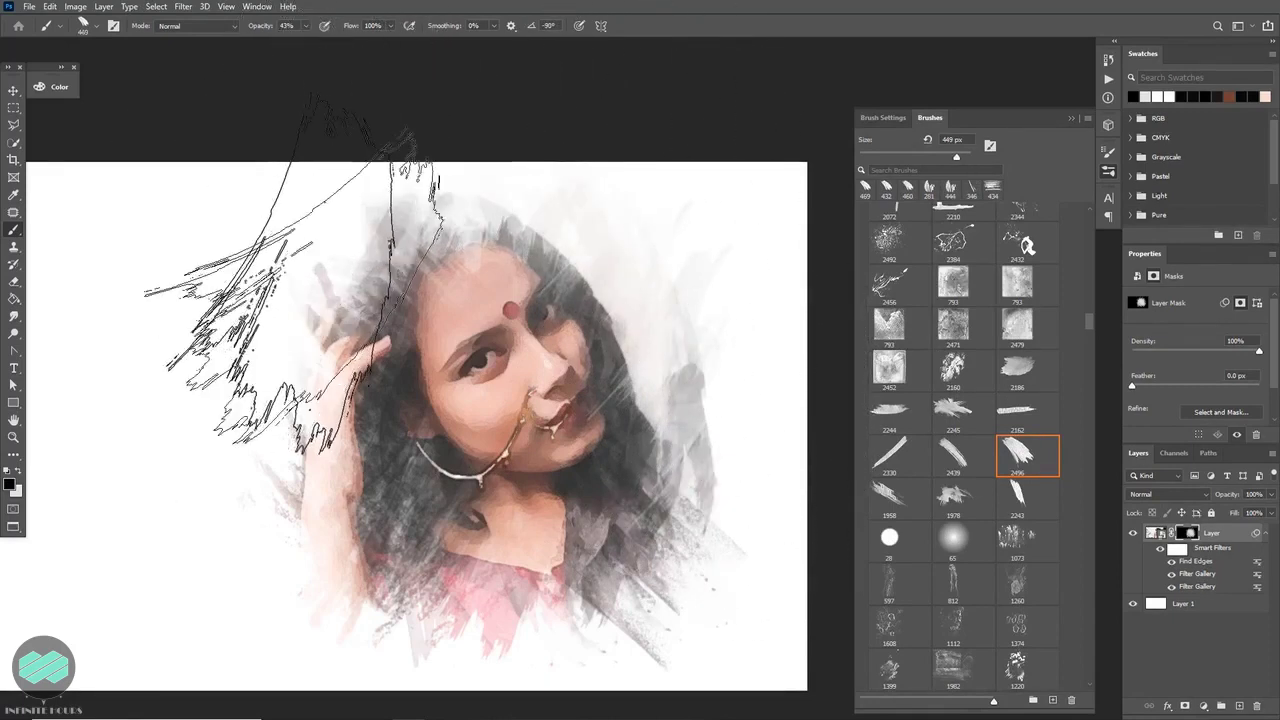
{"action": "key", "text": "shift+Left"}
{"action": "key", "text": "shift+Left"}
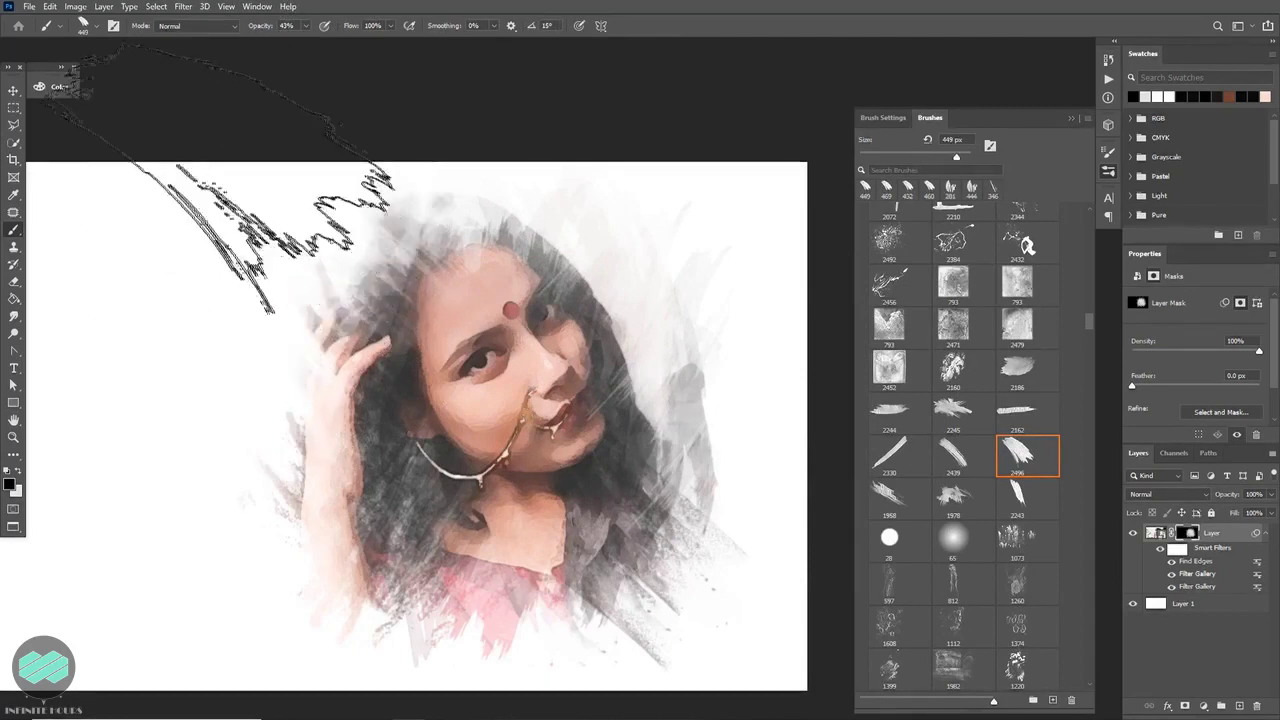
Brush over the portrait's lower-left edge with the 2496 brush at 432 px, rotating its tip to 105°.
{"action": "left_click_drag", "start_coordinate": [278, 566], "coordinate": [272, 575]}
{"action": "key", "text": "shift+Right"}
{"action": "key", "text": "shift+Right"}
{"action": "key", "text": "shift+Right"}
{"action": "key", "text": "shift+Right"}
{"action": "key", "text": "shift+Right"}
{"action": "key", "text": "shift+Right"}
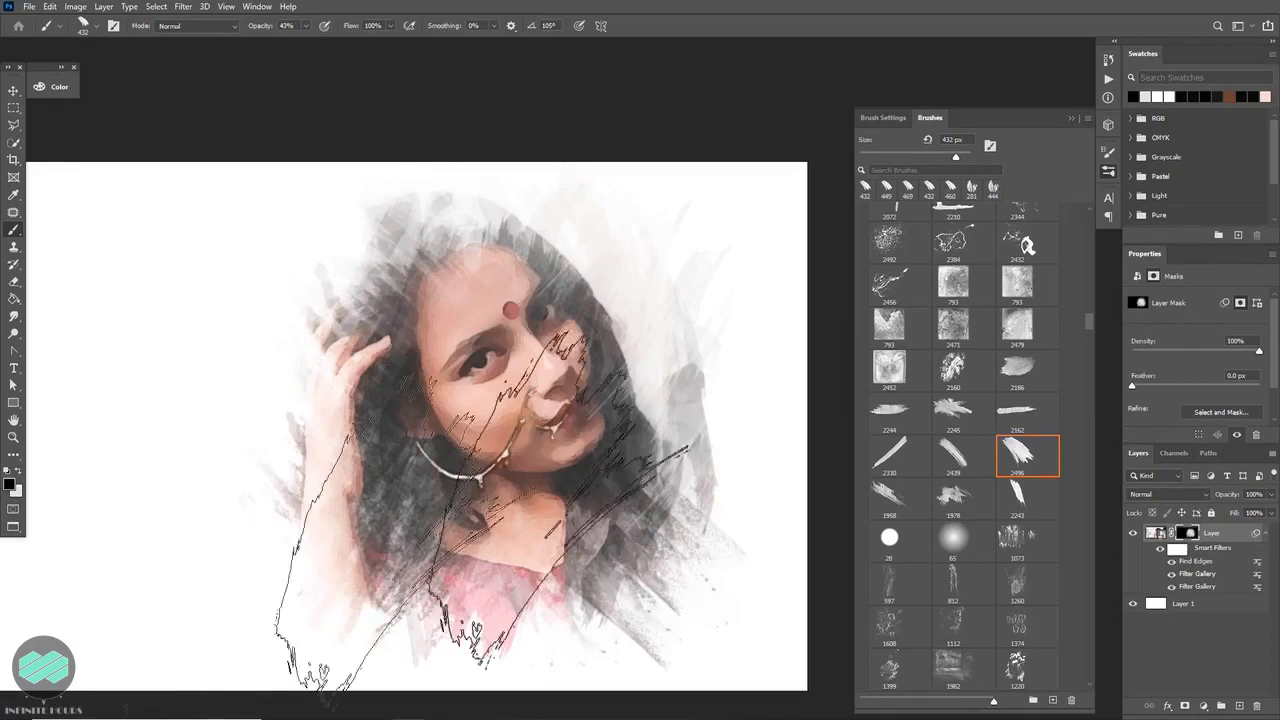
Soften the lower-right shoulder with the 2496 brush rotated to 180° at 314 px and 34% opacity, plus the 1978 brush at 325 px.
{"action": "key", "text": "shift+Right"}
{"action": "key", "text": "shift+Right"}
{"action": "key", "text": "shift+Right"}
{"action": "key", "text": "shift+Right"}
{"action": "key", "text": "shift+Right"}
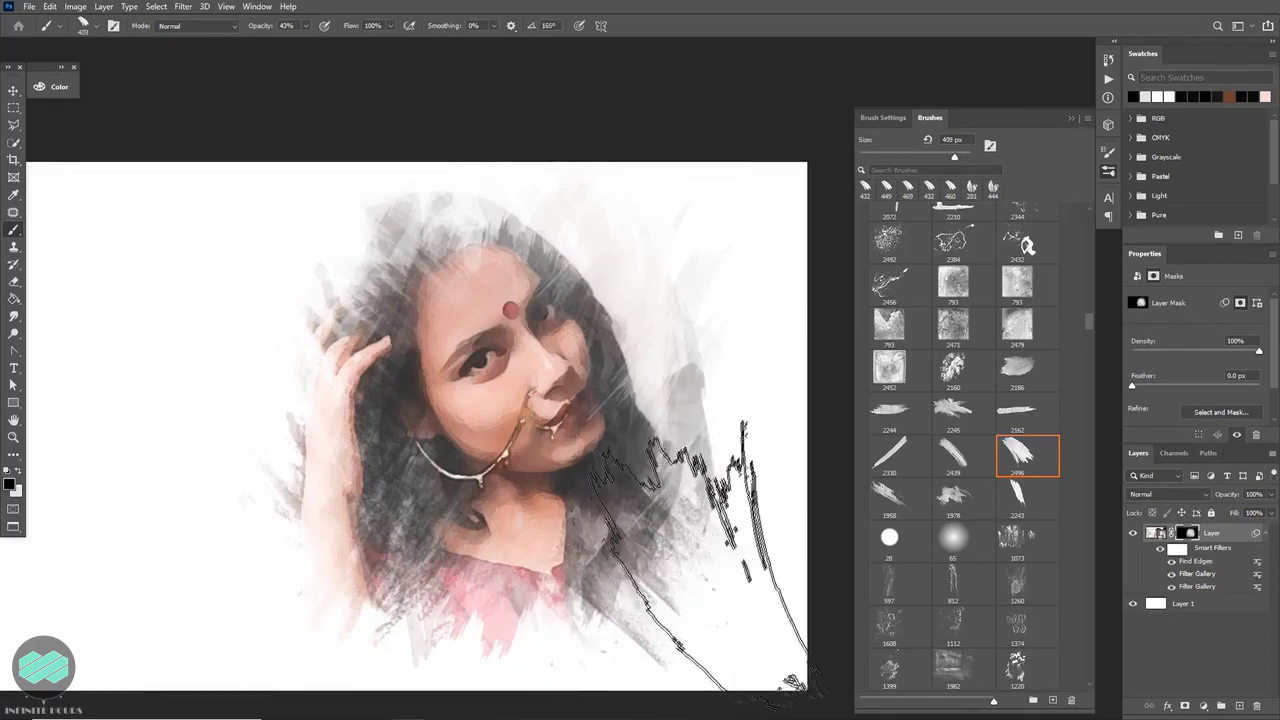
{"action": "left_click_drag", "start_coordinate": [708, 464], "coordinate": [679, 462]}
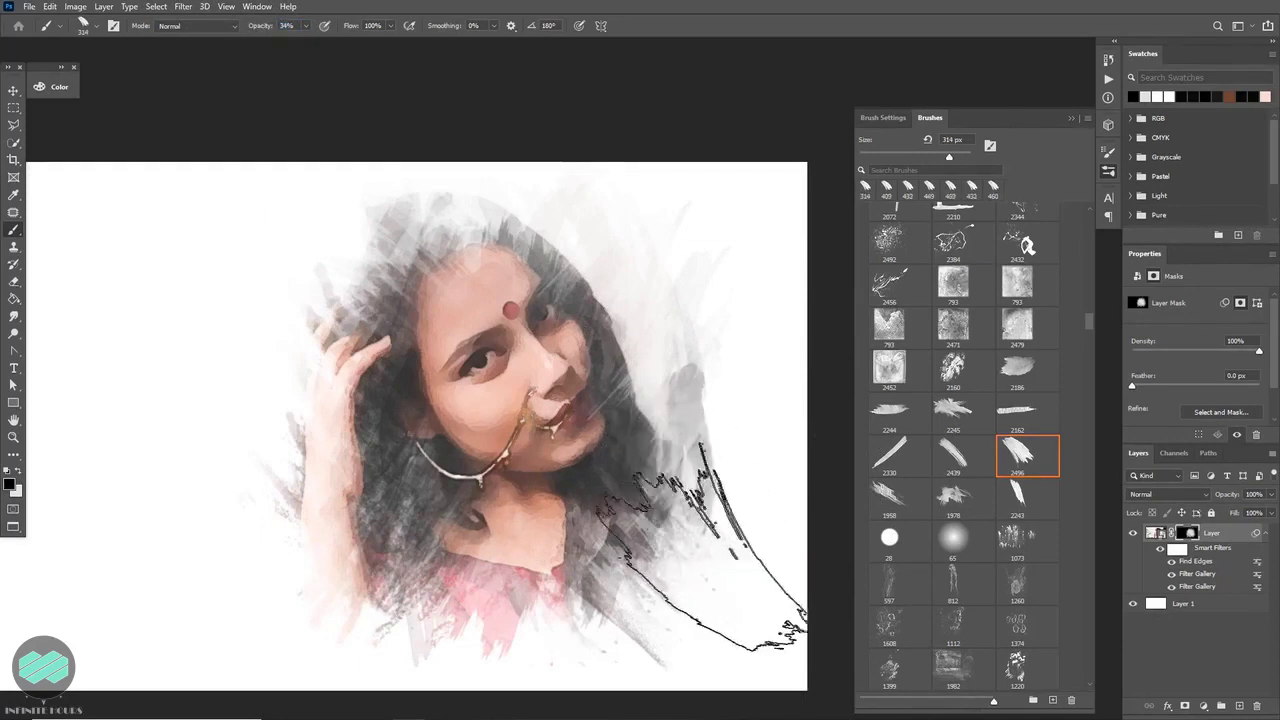
{"action": "left_click", "coordinate": [700, 560]}
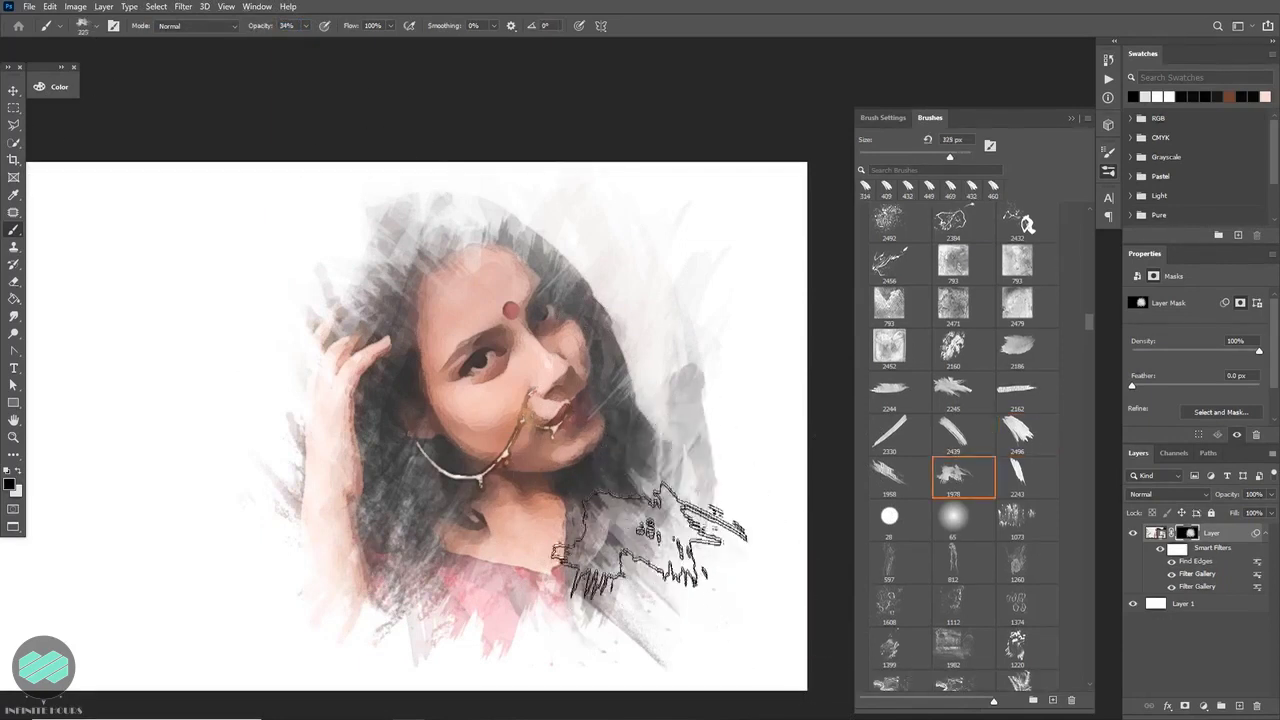
{"action": "left_click", "coordinate": [710, 545]}
Paint scratchy streaks over the hair on both sides with the 1081 brush at 31% opacity, using sizes including 305 px and a -90° tip.
{"action": "left_click_drag", "start_coordinate": [1090, 314], "coordinate": [1091, 337]}
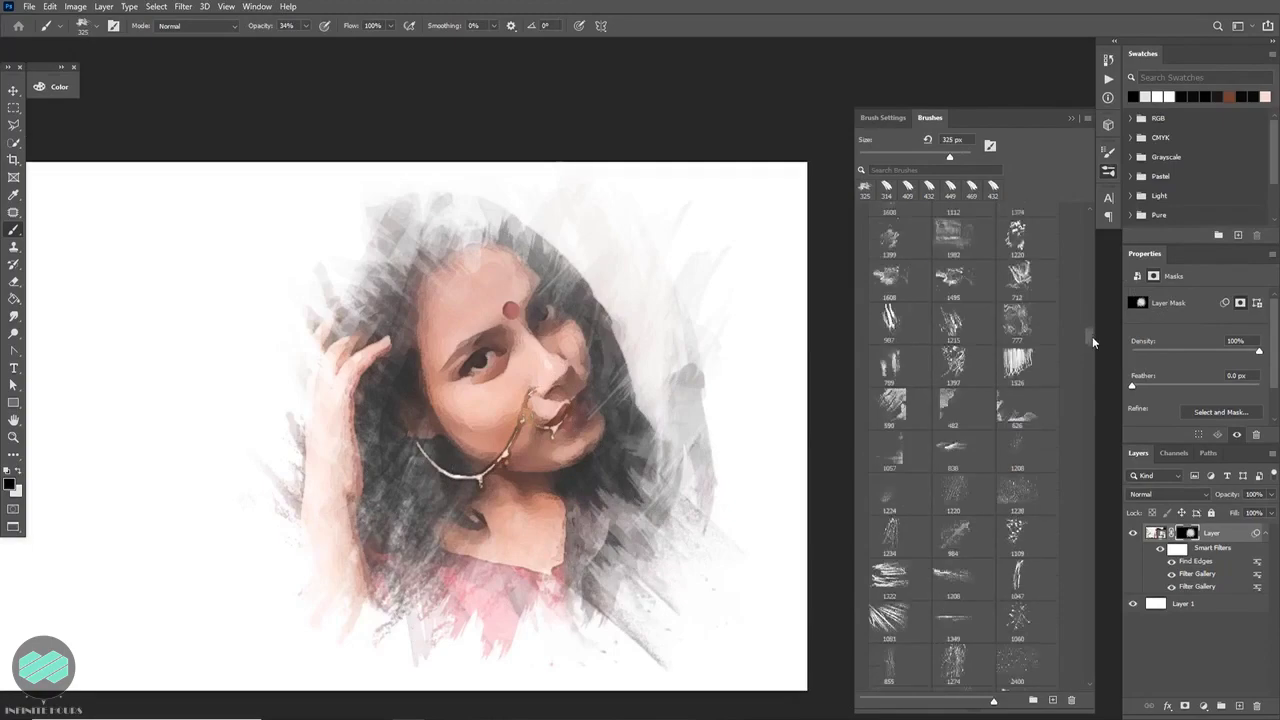
{"action": "mouse_move", "coordinate": [314, 214]}
{"action": "left_mouse_down"}
{"action": "mouse_move", "coordinate": [223, 286]}
{"action": "mouse_move", "coordinate": [186, 428]}
{"action": "left_mouse_up"}
{"action": "mouse_move", "coordinate": [606, 273]}
{"action": "left_mouse_down"}
{"action": "mouse_move", "coordinate": [277, 414]}
{"action": "mouse_move", "coordinate": [229, 480]}
{"action": "mouse_move", "coordinate": [157, 500]}
{"action": "mouse_move", "coordinate": [300, 335]}
{"action": "mouse_move", "coordinate": [391, 457]}
{"action": "mouse_move", "coordinate": [514, 543]}
{"action": "mouse_move", "coordinate": [565, 545]}
{"action": "mouse_move", "coordinate": [520, 590]}
{"action": "mouse_move", "coordinate": [630, 570]}
{"action": "mouse_move", "coordinate": [560, 590]}
{"action": "mouse_move", "coordinate": [680, 420]}
{"action": "mouse_move", "coordinate": [600, 440]}
{"action": "mouse_move", "coordinate": [570, 320]}
{"action": "mouse_move", "coordinate": [560, 340]}
{"action": "mouse_move", "coordinate": [590, 350]}
{"action": "mouse_move", "coordinate": [700, 257]}
{"action": "mouse_move", "coordinate": [700, 343]}
{"action": "mouse_move", "coordinate": [551, 510]}
{"action": "mouse_move", "coordinate": [443, 429]}
{"action": "mouse_move", "coordinate": [490, 360]}
{"action": "mouse_move", "coordinate": [600, 290]}
{"action": "left_mouse_up"}
{"action": "key", "text": "x"}
{"action": "key", "text": "x"}
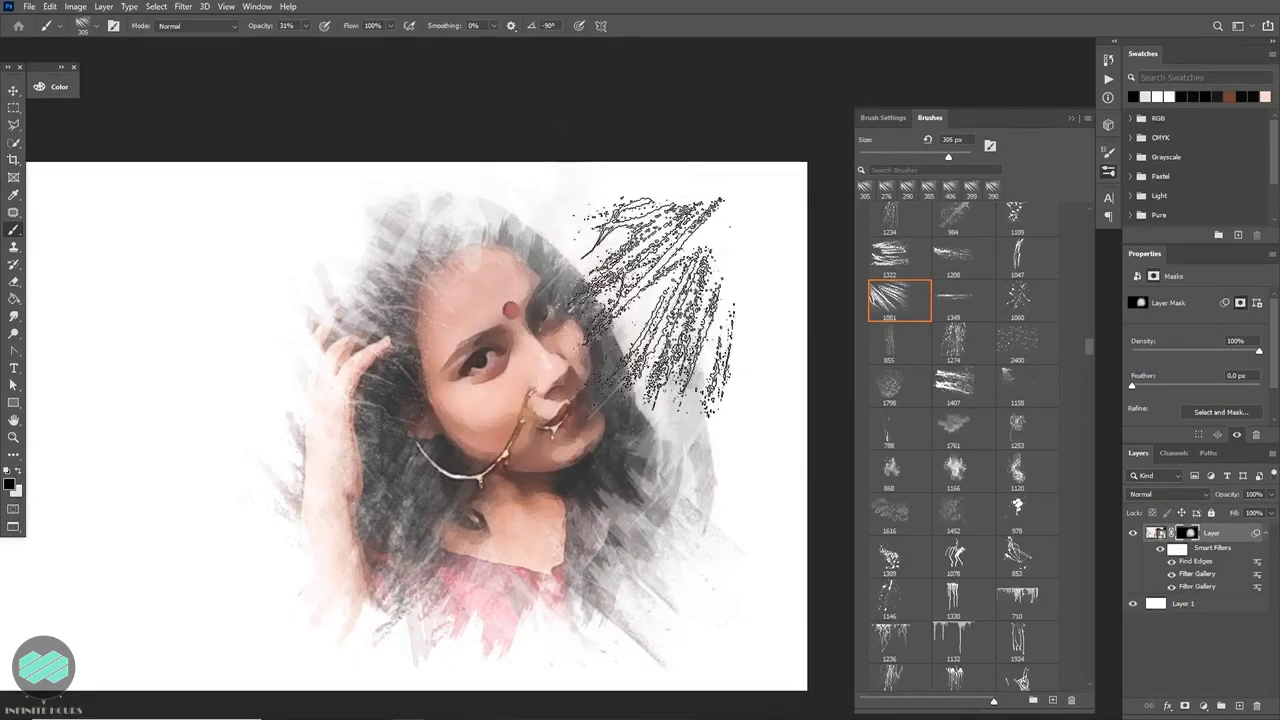
Paint dry streaks along the right side of the hair with the 1322 brush at 45°, reducing its size from 444 px to 181 px.
{"action": "scroll", "coordinate": [915, 270], "scroll_direction": "up", "scroll_amount": 1}
{"action": "left_click", "coordinate": [915, 270]}
{"action": "mouse_move", "coordinate": [606, 263]}
{"action": "left_mouse_down"}
{"action": "mouse_move", "coordinate": [590, 268]}
{"action": "mouse_move", "coordinate": [606, 263]}
{"action": "left_mouse_up"}
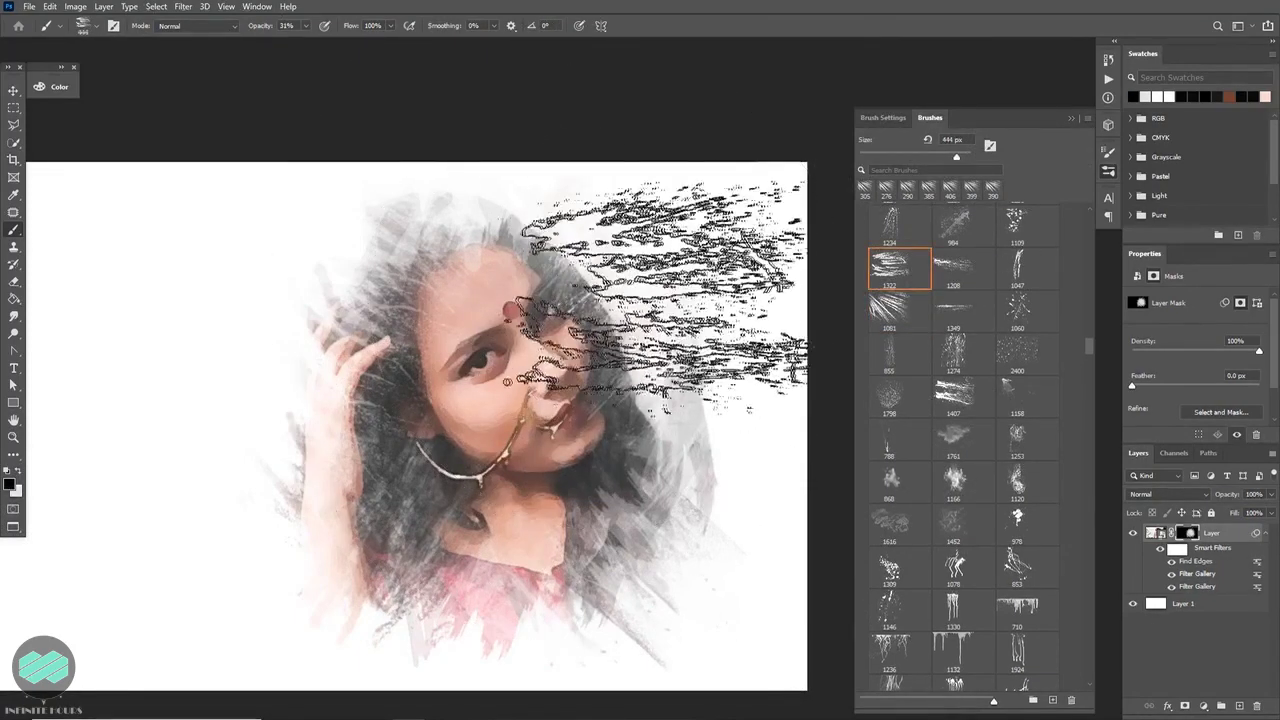
{"action": "key", "text": "shift+Left"}
{"action": "key", "text": "shift+Left"}
{"action": "key", "text": "shift+Left"}
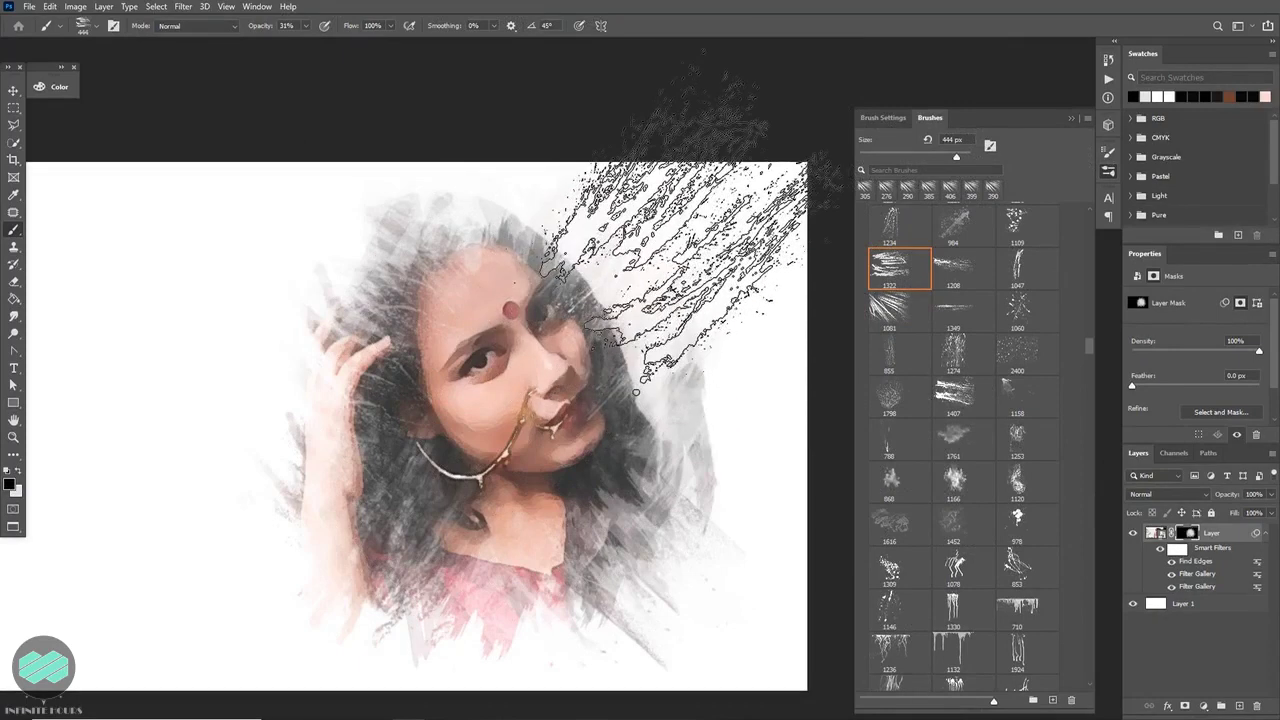
{"action": "key", "text": "x"}
{"action": "left_click_drag", "start_coordinate": [598, 268], "coordinate": [557, 270]}
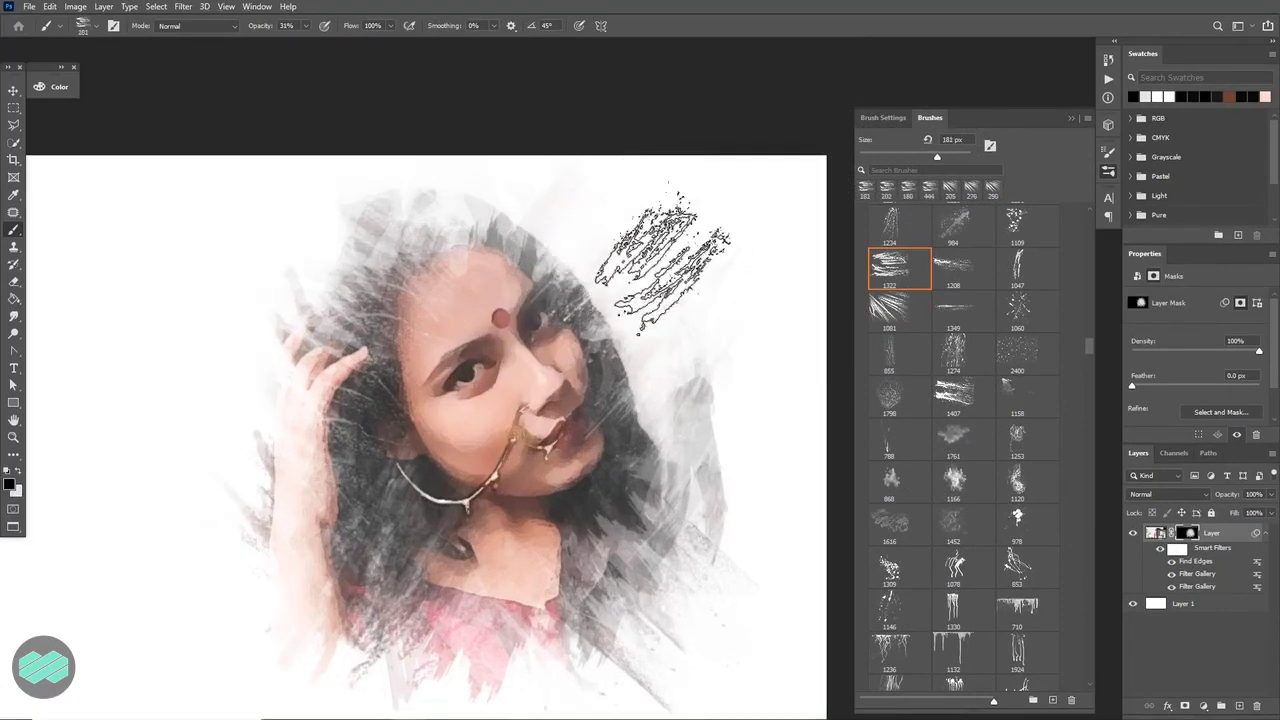
{"action": "left_click_drag", "start_coordinate": [662, 392], "coordinate": [685, 405]}
Streak the hair's right side with the 1081 brush at 255 px and 32% opacity, rotating its tip to -105°.
{"action": "key", "text": "bracketright"}
{"action": "key", "text": "bracketright"}
{"action": "key", "text": "bracketright"}
{"action": "key", "text": "bracketright"}
{"action": "key", "text": "bracketright"}
{"action": "key", "text": "shift+Right"}
{"action": "key", "text": "shift+Right"}
{"action": "key", "text": "shift+Right"}
{"action": "key", "text": "shift+Right"}
{"action": "key", "text": "shift+Right"}
{"action": "key", "text": "shift+Right"}
{"action": "key", "text": "shift+Right"}
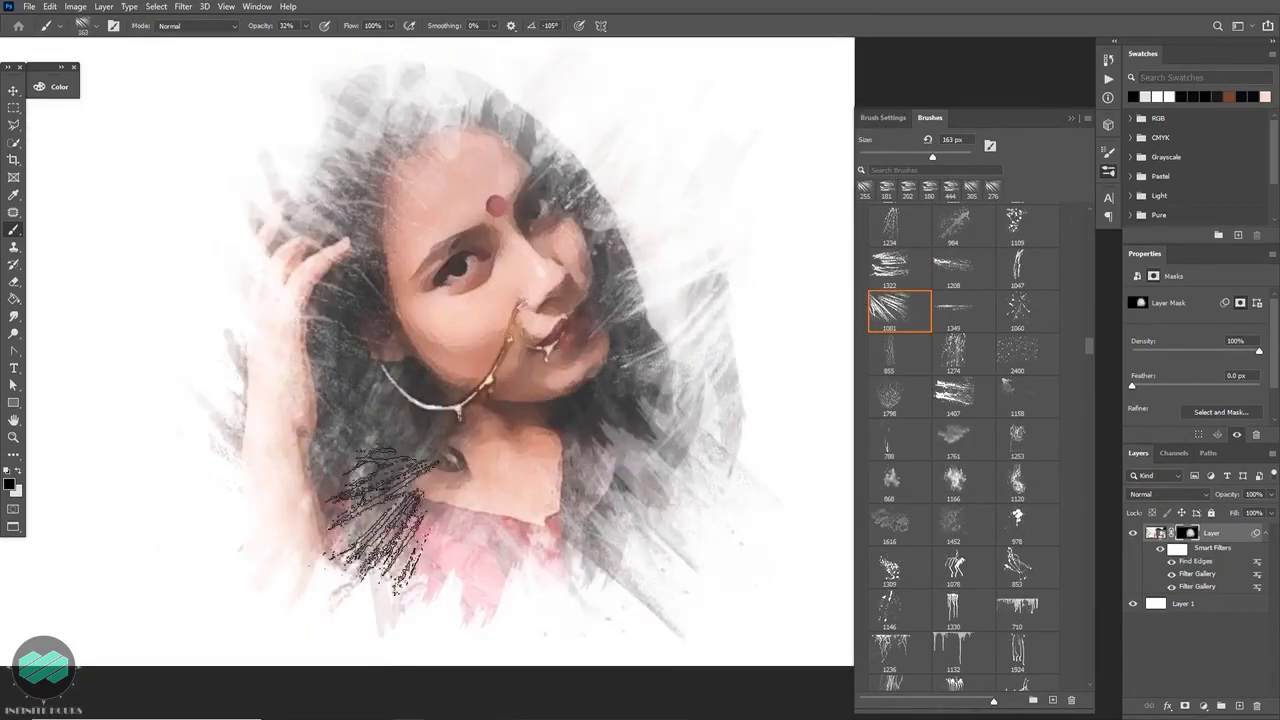
Brush streaks over the lower-left hair and dress with the 1081 brush at 265 px, rotating its tip to 90°.
{"action": "key", "text": "bracketright"}
{"action": "key", "text": "bracketright"}
{"action": "key", "text": "bracketright"}
{"action": "key", "text": "shift+Right"}
{"action": "key", "text": "shift+Right"}
{"action": "key", "text": "shift+Right"}
{"action": "key", "text": "shift+Right"}
{"action": "key", "text": "shift+Right"}
{"action": "key", "text": "shift+Right"}
{"action": "key", "text": "shift+Right"}
{"action": "key", "text": "shift+Right"}
{"action": "key", "text": "shift+Right"}
{"action": "key", "text": "shift+Right"}
{"action": "key", "text": "shift+Right"}
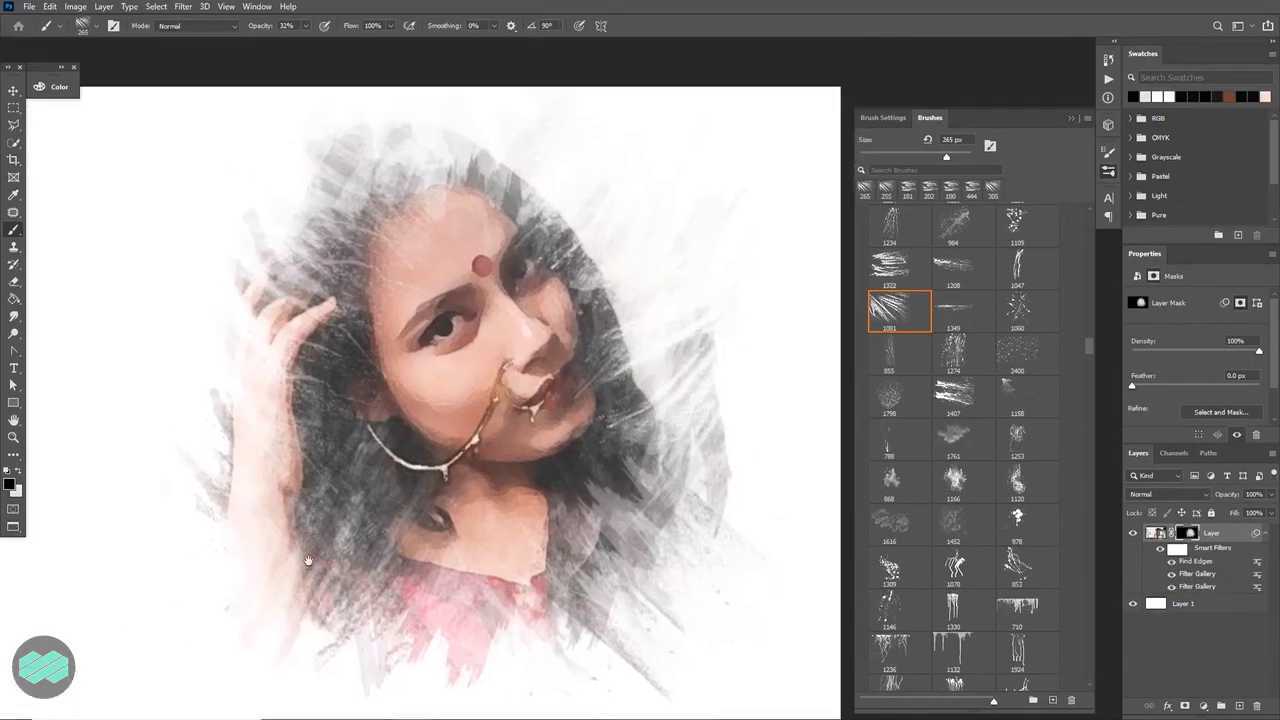
Restore streaks of the portrait around its left and right edges in the light colour with the 265 px 1081 brush, rotating it to 15°.
{"action": "key", "text": "x"}
{"action": "mouse_move", "coordinate": [300, 160]}
{"action": "left_mouse_down"}
{"action": "mouse_move", "coordinate": [260, 110]}
{"action": "mouse_move", "coordinate": [100, 300]}
{"action": "mouse_move", "coordinate": [200, 380]}
{"action": "mouse_move", "coordinate": [320, 440]}
{"action": "left_mouse_up"}
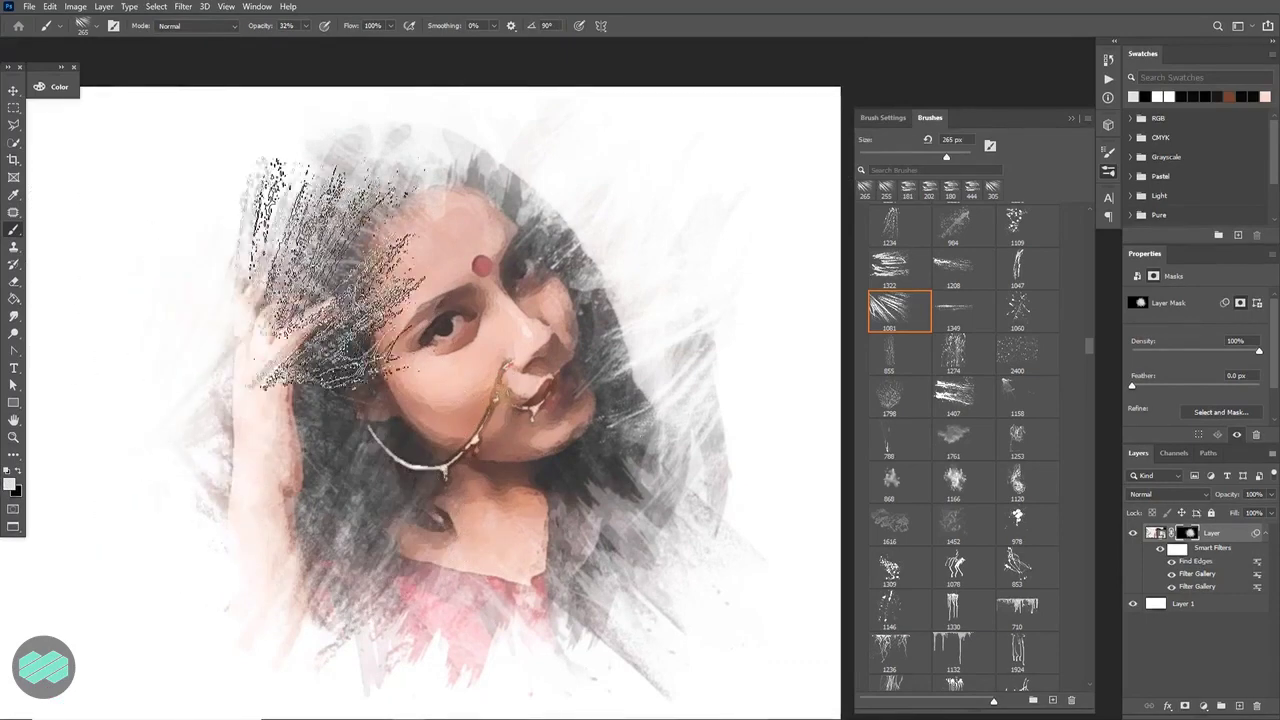
{"action": "key", "text": "shift+Left"}
{"action": "key", "text": "shift+Left"}
{"action": "key", "text": "shift+Left"}
{"action": "key", "text": "shift+Left"}
{"action": "key", "text": "shift+Left"}
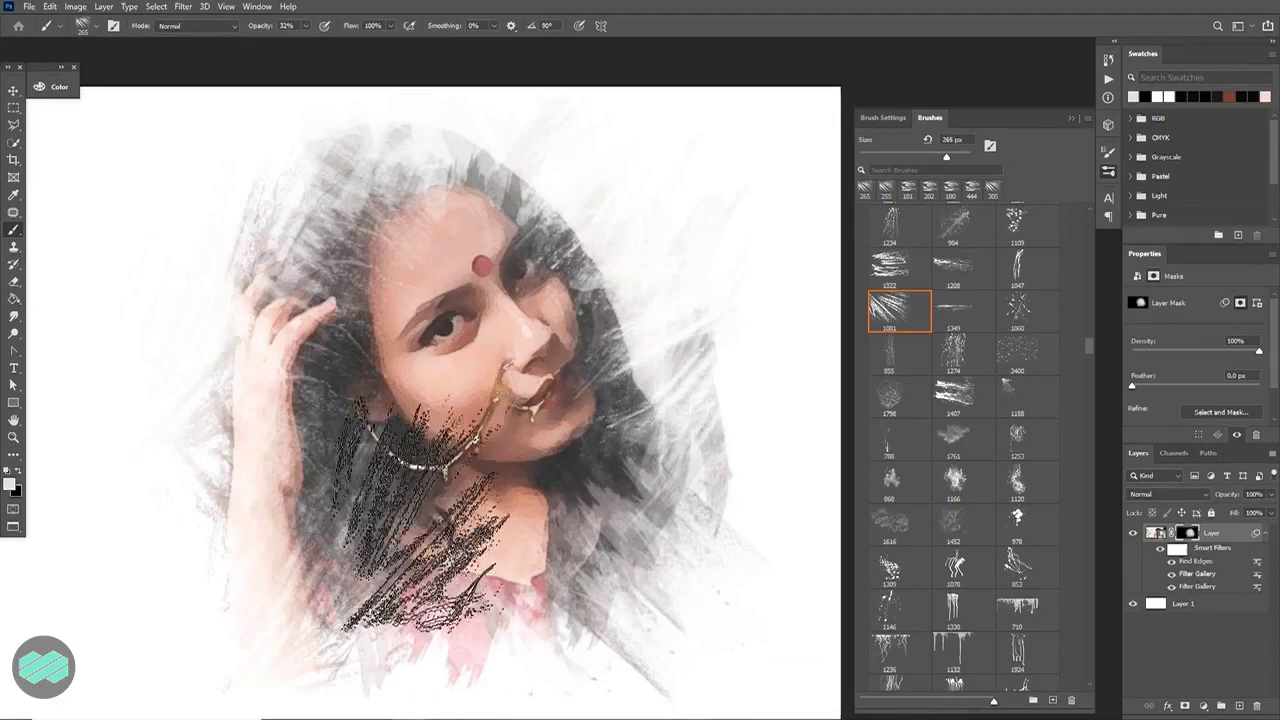
{"action": "scroll", "coordinate": [430, 450], "scroll_direction": "down", "scroll_amount": 2}
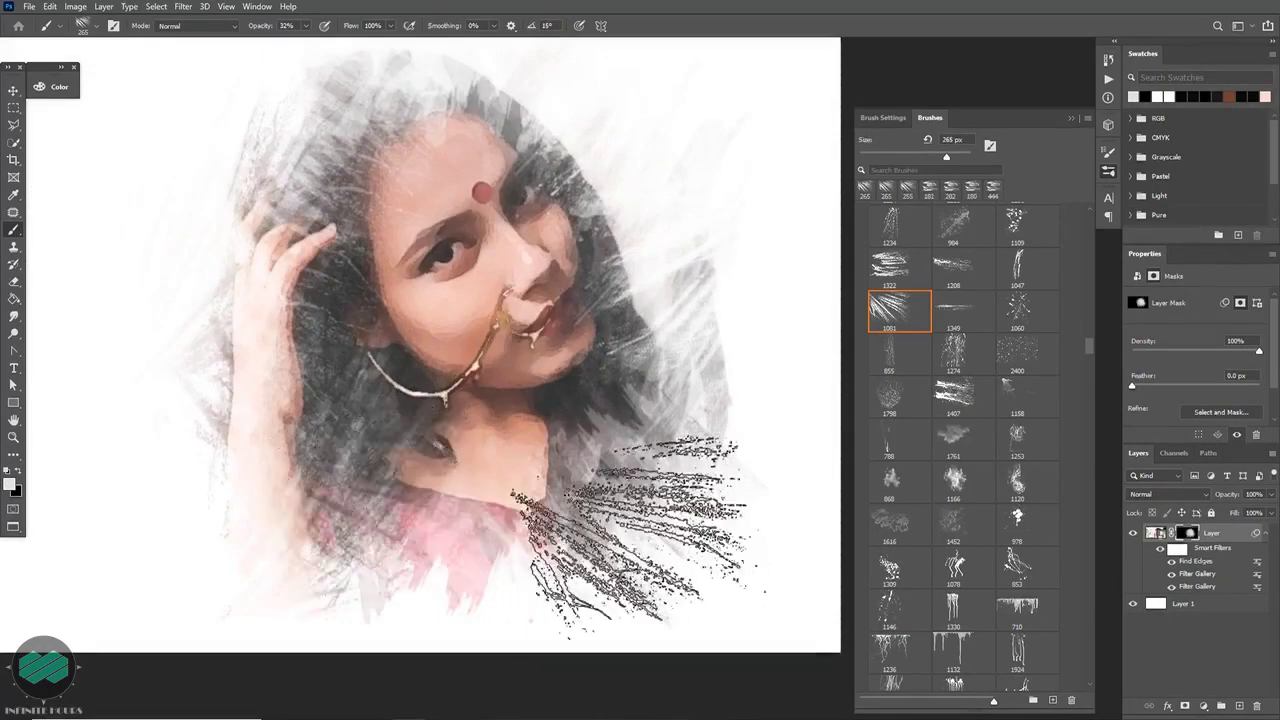
{"action": "scroll", "coordinate": [495, 420], "scroll_direction": "up", "scroll_amount": 2}
Streak the portrait's outer edges in black with the 1081 brush enlarged to 298 px, rotating its tip to -165°.
{"action": "key", "text": "x"}
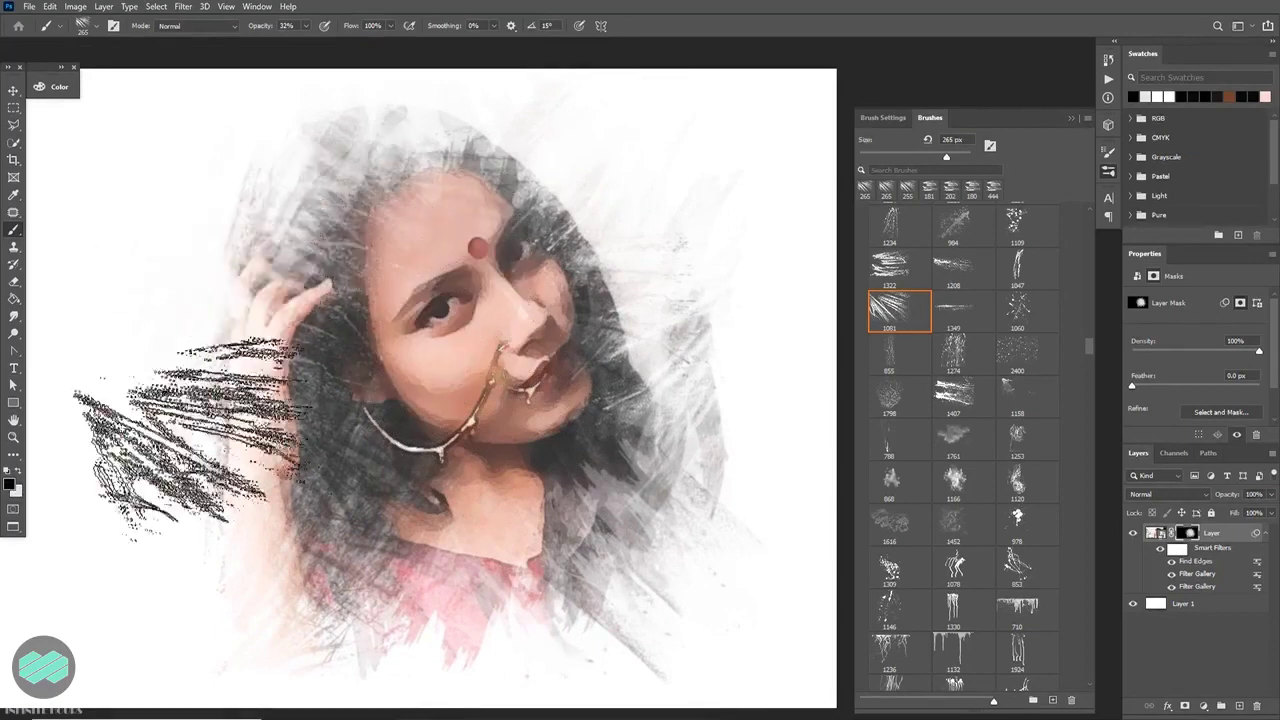
{"action": "key", "text": "bracketright"}
{"action": "key", "text": "bracketright"}
{"action": "key", "text": "shift+Right"}
{"action": "key", "text": "shift+Right"}
{"action": "key", "text": "shift+Right"}
{"action": "key", "text": "shift+Right"}
{"action": "key", "text": "shift+Right"}
{"action": "key", "text": "shift+Right"}
{"action": "key", "text": "shift+Right"}
{"action": "key", "text": "shift+Right"}
{"action": "key", "text": "shift+Right"}
{"action": "key", "text": "shift+Right"}
{"action": "key", "text": "shift+Right"}
{"action": "key", "text": "shift+Right"}
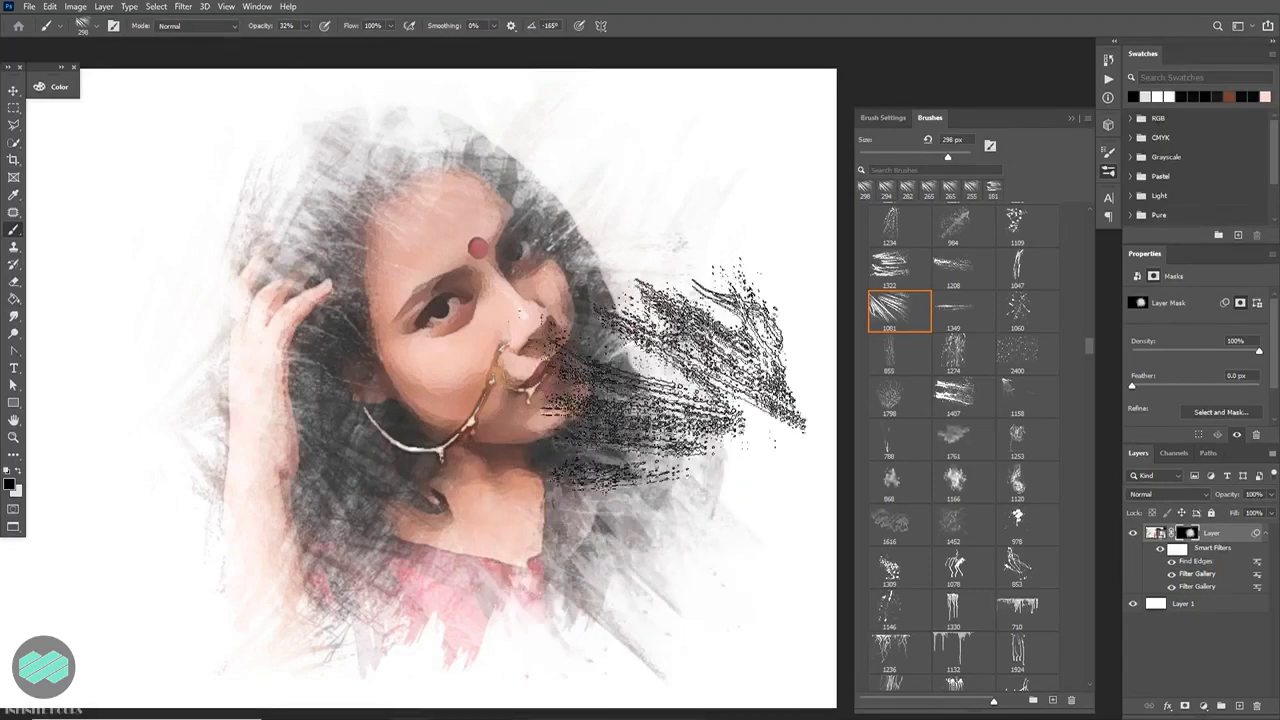
{"action": "mouse_move", "coordinate": [710, 379]}
{"action": "left_mouse_down"}
{"action": "mouse_move", "coordinate": [710, 401]}
{"action": "mouse_move", "coordinate": [616, 377]}
{"action": "left_mouse_up"}
{"action": "key", "text": "v"}
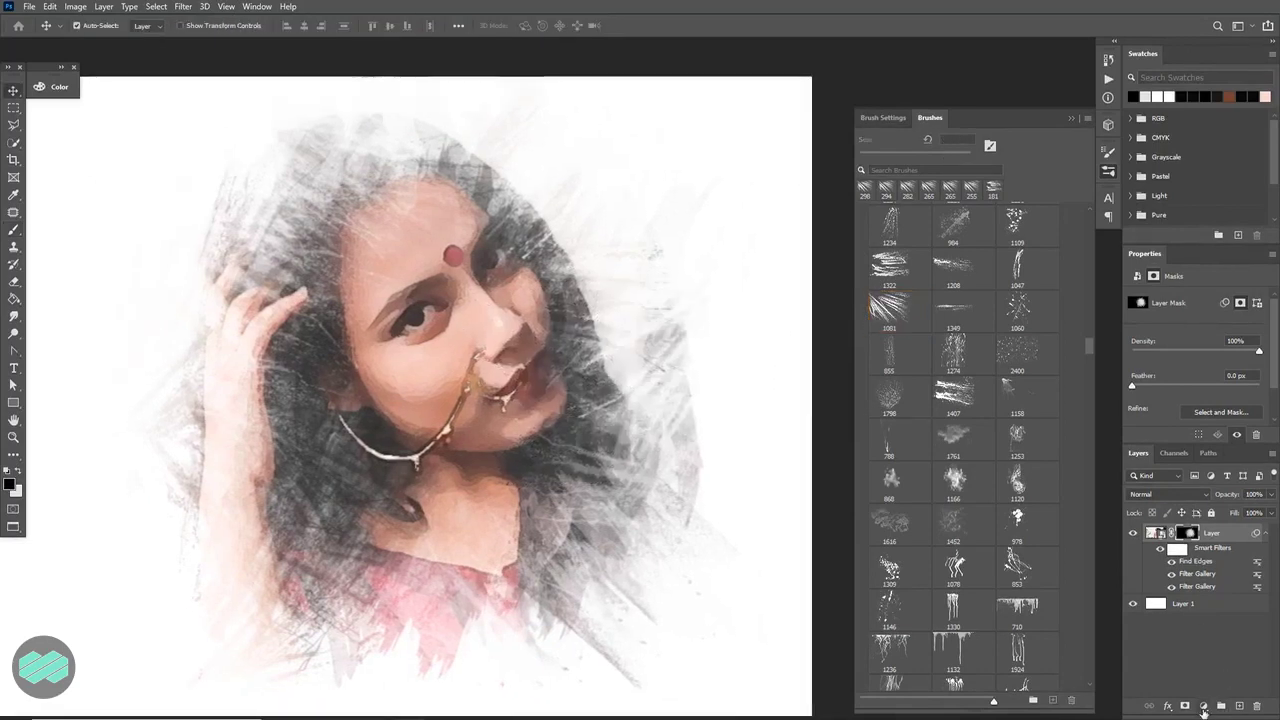
Add a new empty layer above the portrait and set its blend mode to Overlay.
{"action": "left_click", "coordinate": [1240, 706]}
{"action": "left_click", "coordinate": [1201, 492]}
{"action": "left_click", "coordinate": [1189, 551]}
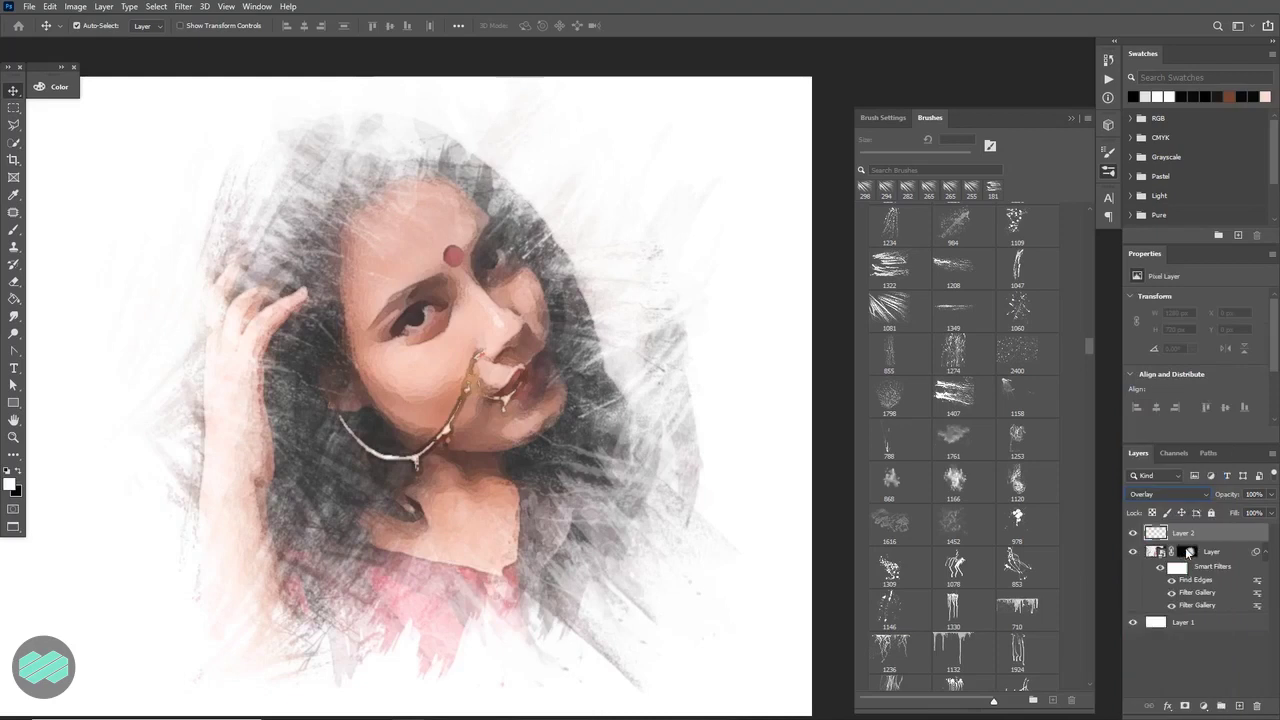
Set the foreground colour to a light purple.
{"action": "left_click", "coordinate": [61, 70]}
{"action": "left_click_drag", "start_coordinate": [203, 213], "coordinate": [195, 126]}
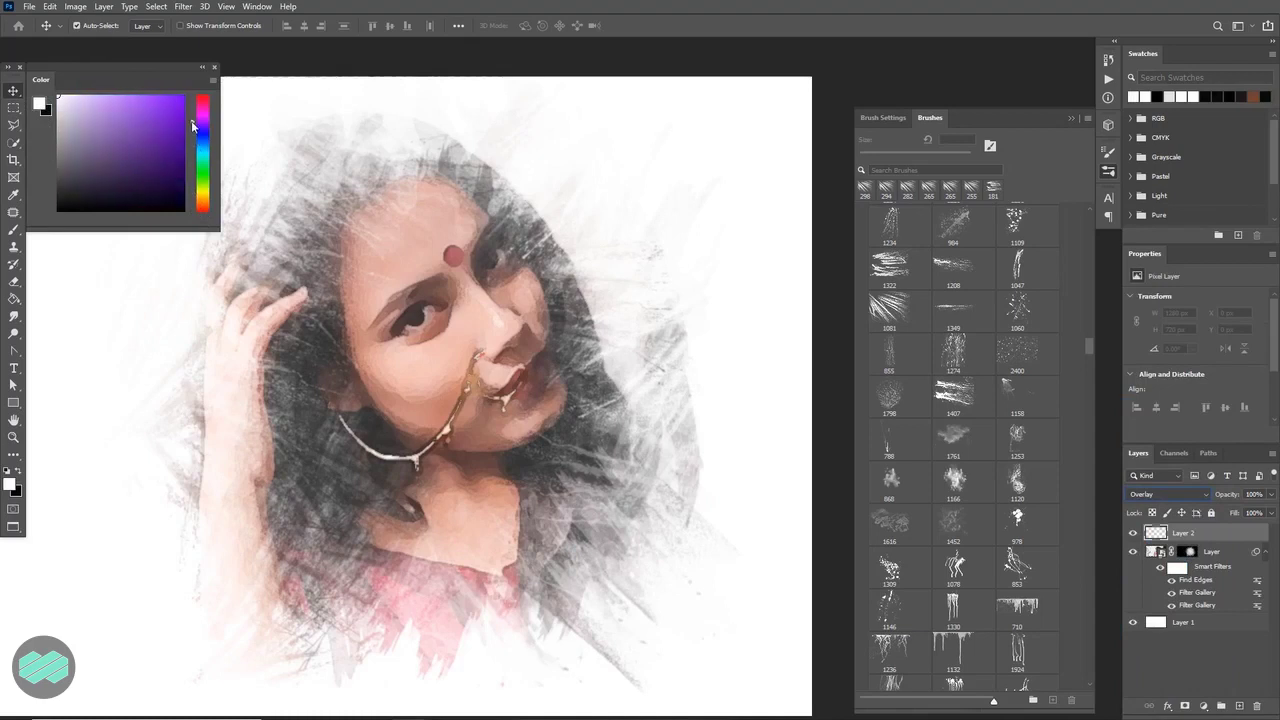
{"action": "right_click", "coordinate": [201, 289]}
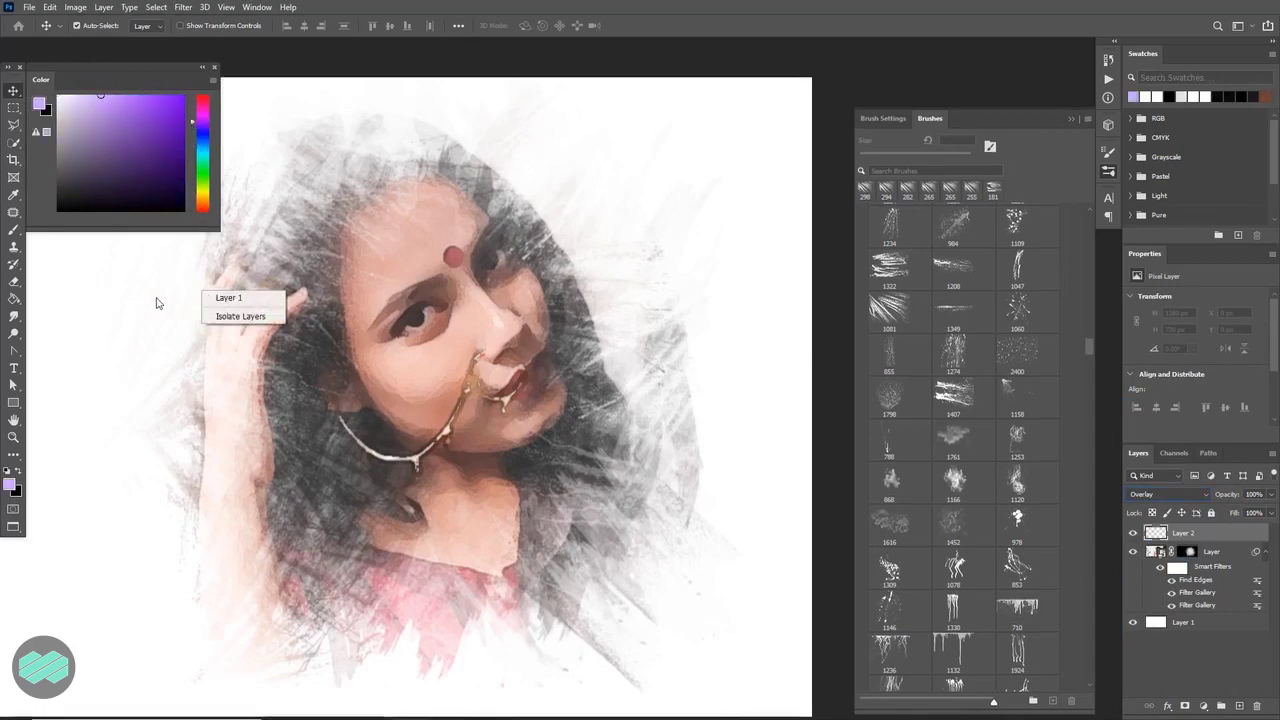
Tint the face around the right eye and nearby hair light purple with the Soft Round brush at 160 px and 30% opacity.
{"action": "key", "text": "b"}
{"action": "right_click", "coordinate": [468, 297]}
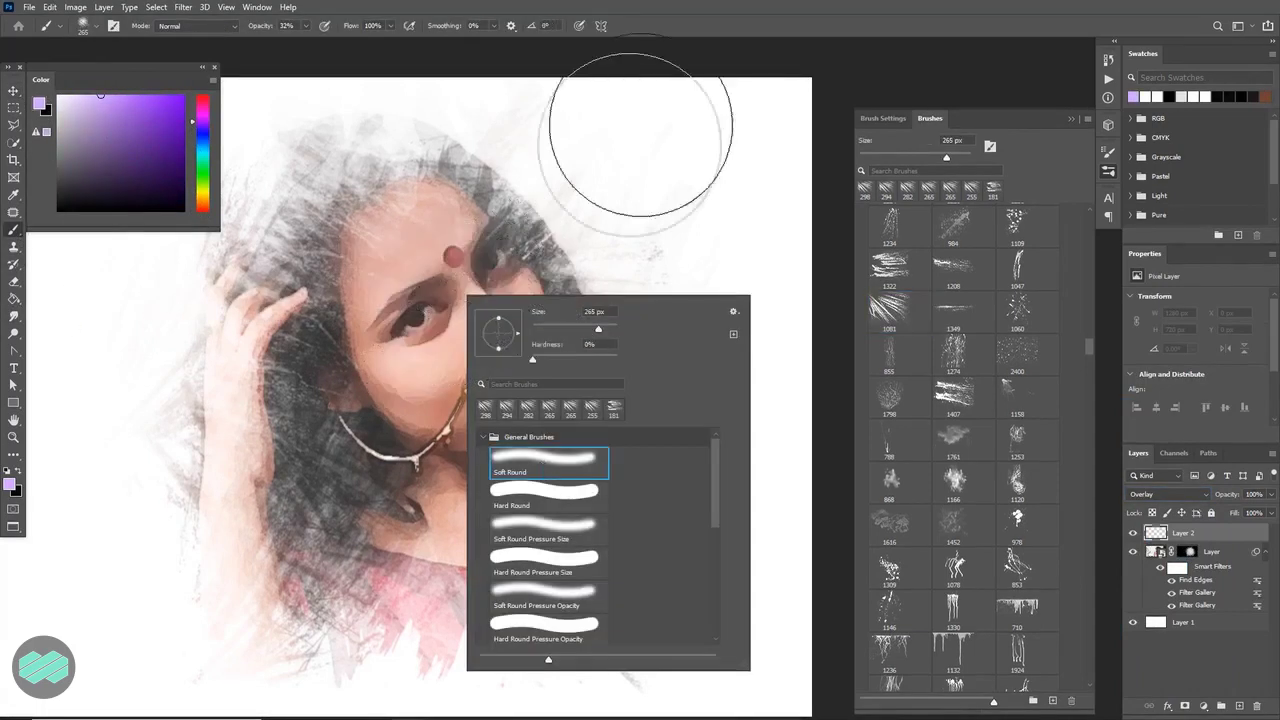
{"action": "key", "text": "Escape"}
{"action": "key", "text": "1"}
{"action": "key", "text": "2"}
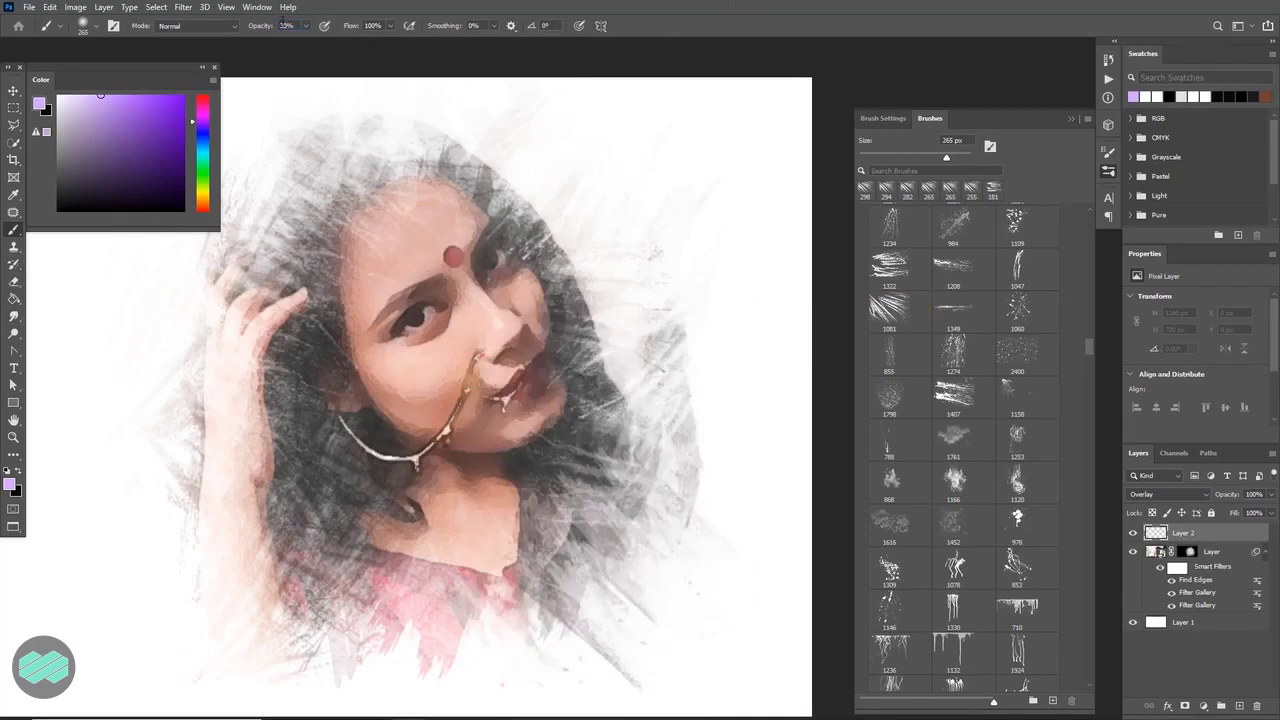
{"action": "left_click_drag", "start_coordinate": [496, 313], "coordinate": [457, 301]}
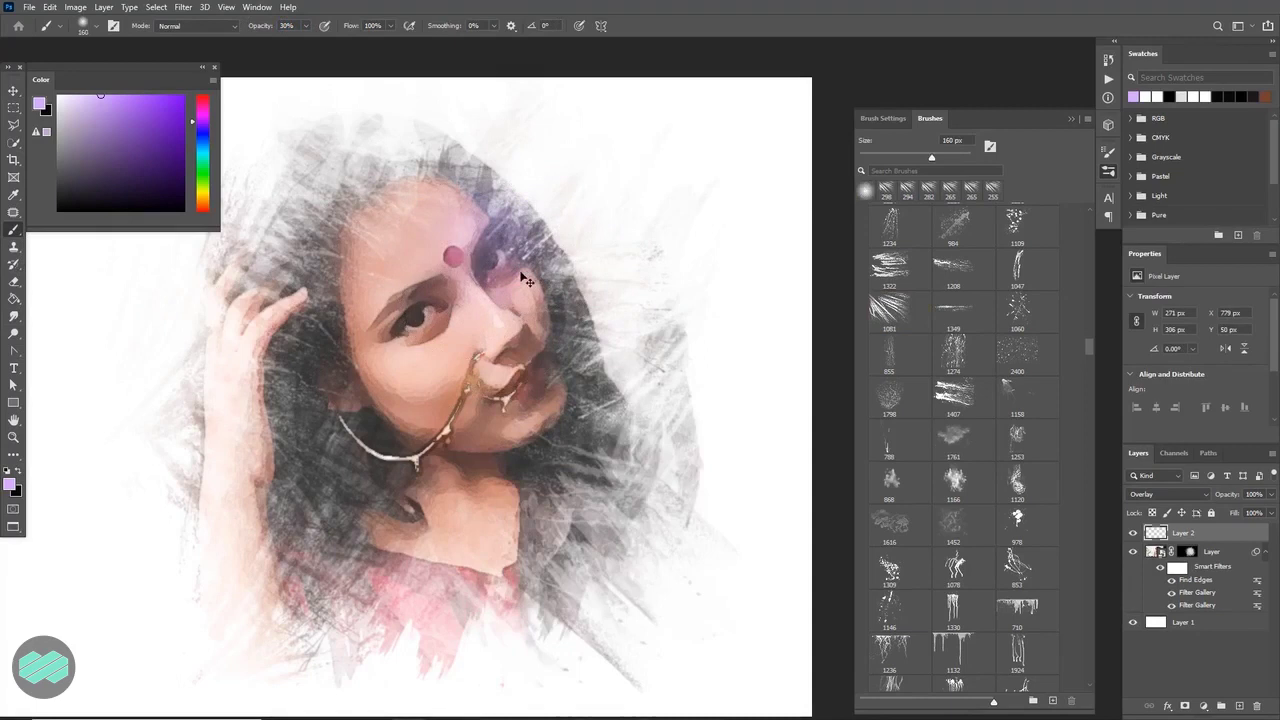
{"action": "left_click_drag", "start_coordinate": [472, 322], "coordinate": [458, 320]}
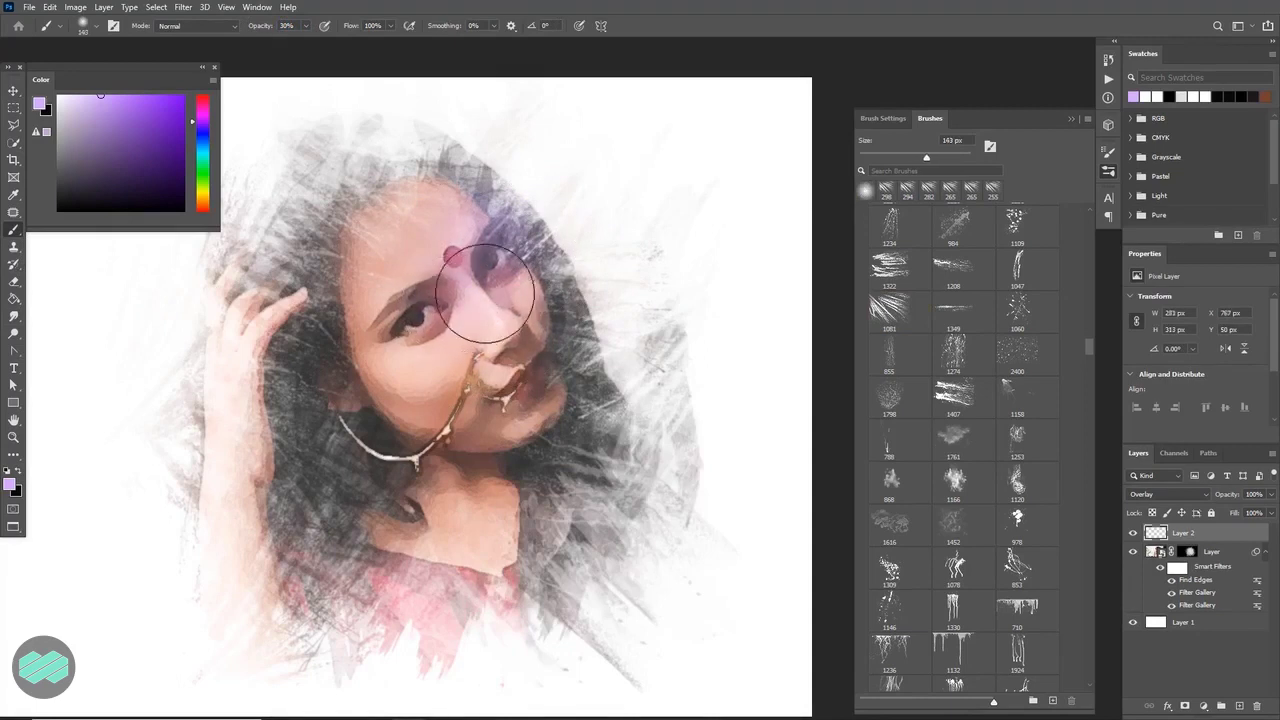
Extend the light purple tint over the right cheek and nearby hair with the soft brush at 155 px and 43% opacity.
{"action": "left_click", "coordinate": [205, 192]}
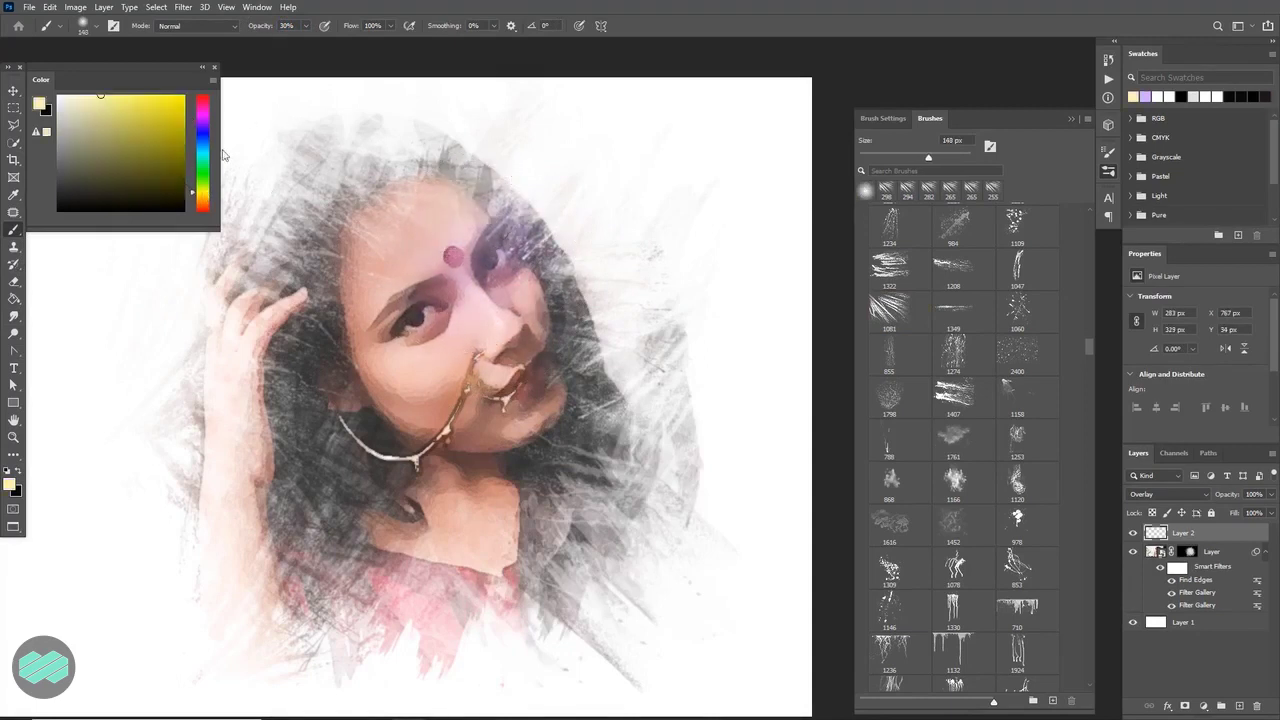
{"action": "left_click_drag", "start_coordinate": [194, 193], "coordinate": [192, 130]}
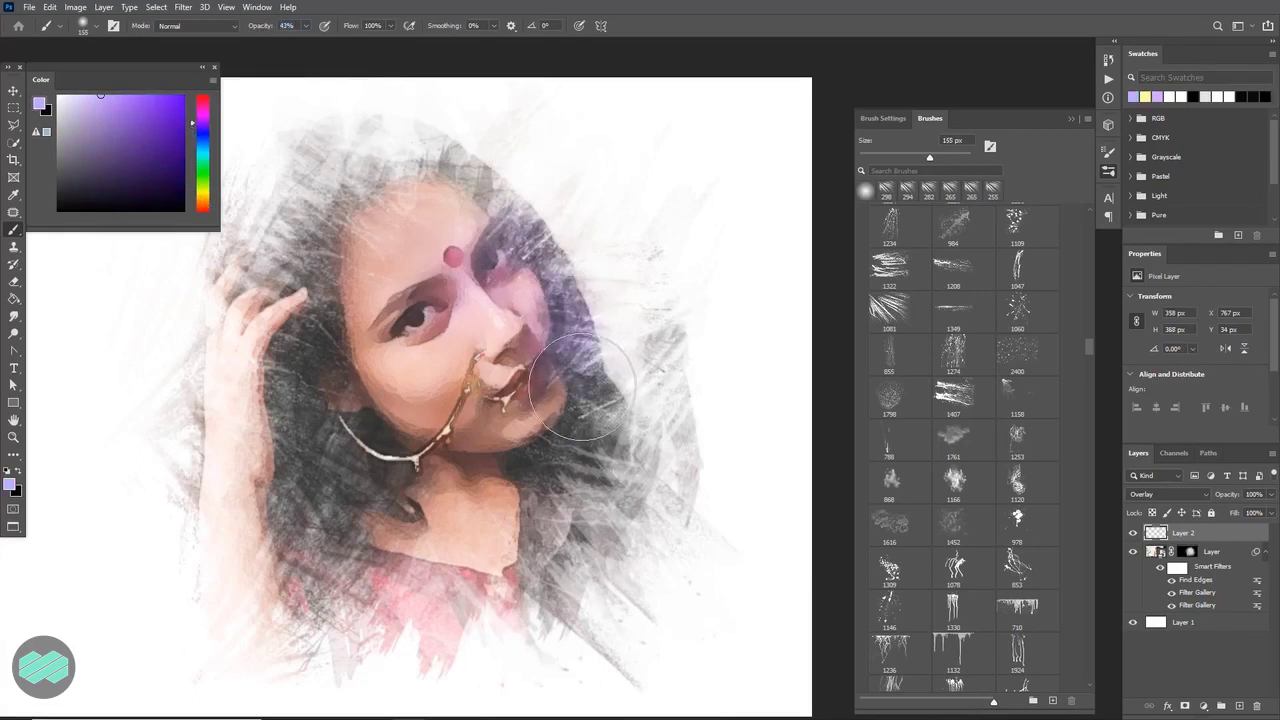
Tint the hair above the forehead and raised hand teal with the soft brush at 180 px and 43% opacity.
{"action": "left_click", "coordinate": [200, 190]}
{"action": "left_click_drag", "start_coordinate": [320, 240], "coordinate": [328, 222]}
{"action": "left_click_drag", "start_coordinate": [202, 192], "coordinate": [200, 157]}
{"action": "left_click_drag", "start_coordinate": [295, 215], "coordinate": [313, 203]}
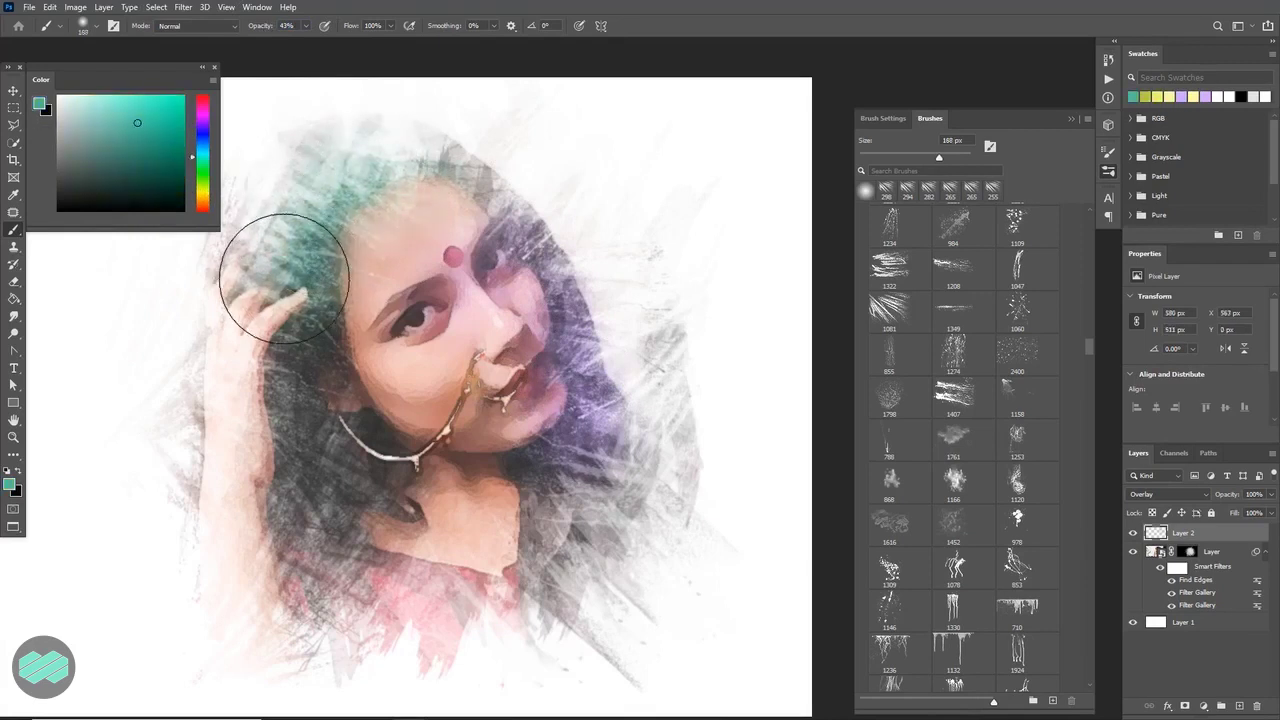
{"action": "left_click_drag", "start_coordinate": [284, 278], "coordinate": [240, 205]}
Tint the hair beside the earring and the neck pale yellow at 226 px, and brighten the face with off-white at 146 px.
{"action": "left_click", "coordinate": [202, 198]}
{"action": "mouse_move", "coordinate": [381, 341]}
{"action": "left_mouse_down"}
{"action": "mouse_move", "coordinate": [352, 366]}
{"action": "mouse_move", "coordinate": [345, 441]}
{"action": "mouse_move", "coordinate": [420, 494]}
{"action": "mouse_move", "coordinate": [393, 528]}
{"action": "mouse_move", "coordinate": [356, 537]}
{"action": "mouse_move", "coordinate": [406, 524]}
{"action": "left_mouse_up"}
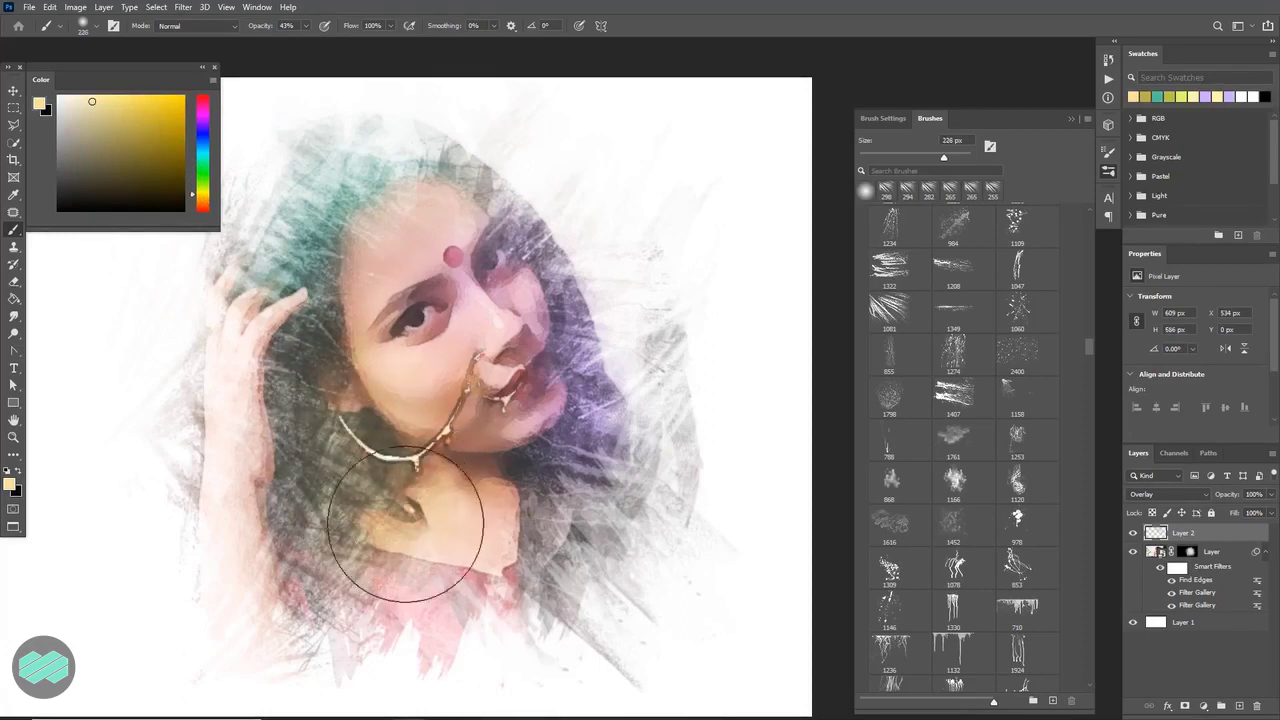
{"action": "mouse_move", "coordinate": [472, 268]}
{"action": "left_mouse_down"}
{"action": "mouse_move", "coordinate": [434, 266]}
{"action": "mouse_move", "coordinate": [446, 199]}
{"action": "left_mouse_up"}
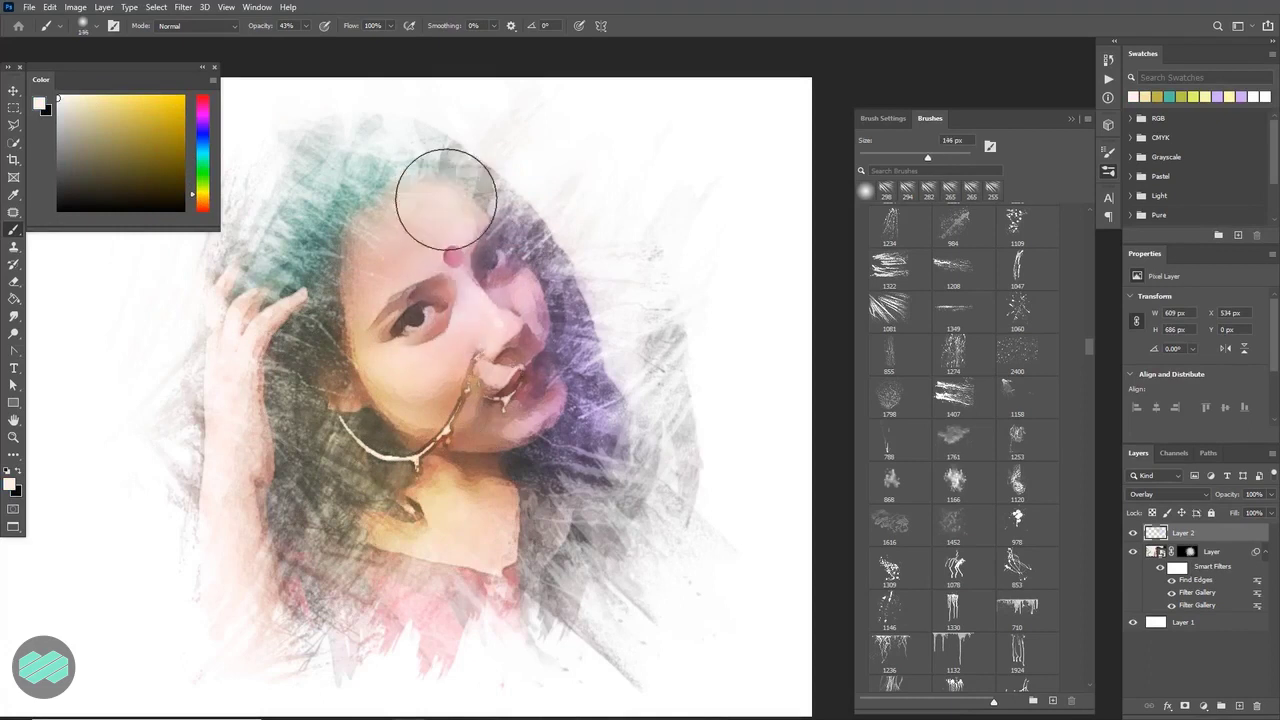
{"action": "left_click_drag", "start_coordinate": [500, 357], "coordinate": [495, 357]}
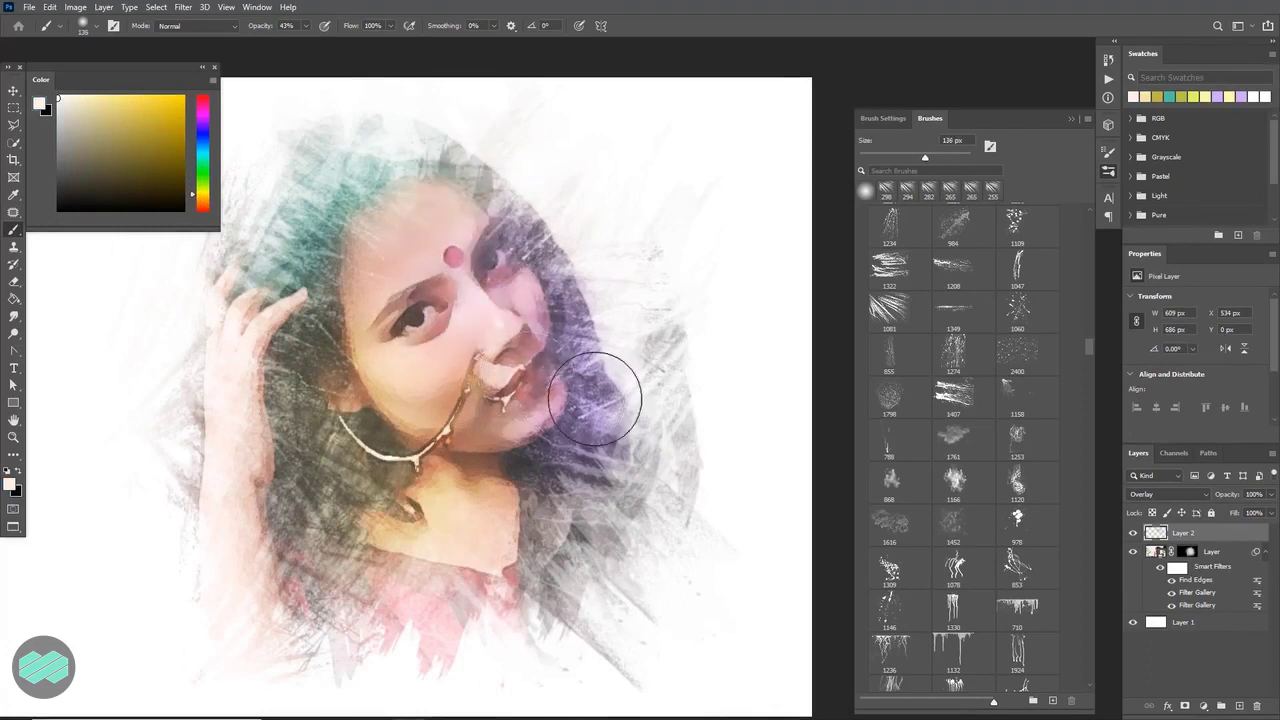
Streak the hair beside the raised arm orange and the hair above the hand blue with the 1081 brush at about 270 to 284 px.
{"action": "left_click_drag", "start_coordinate": [262, 322], "coordinate": [270, 328]}
{"action": "left_click", "coordinate": [873, 328]}
{"action": "mouse_move", "coordinate": [283, 457]}
{"action": "left_mouse_down"}
{"action": "mouse_move", "coordinate": [270, 460]}
{"action": "mouse_move", "coordinate": [282, 321]}
{"action": "left_mouse_up"}
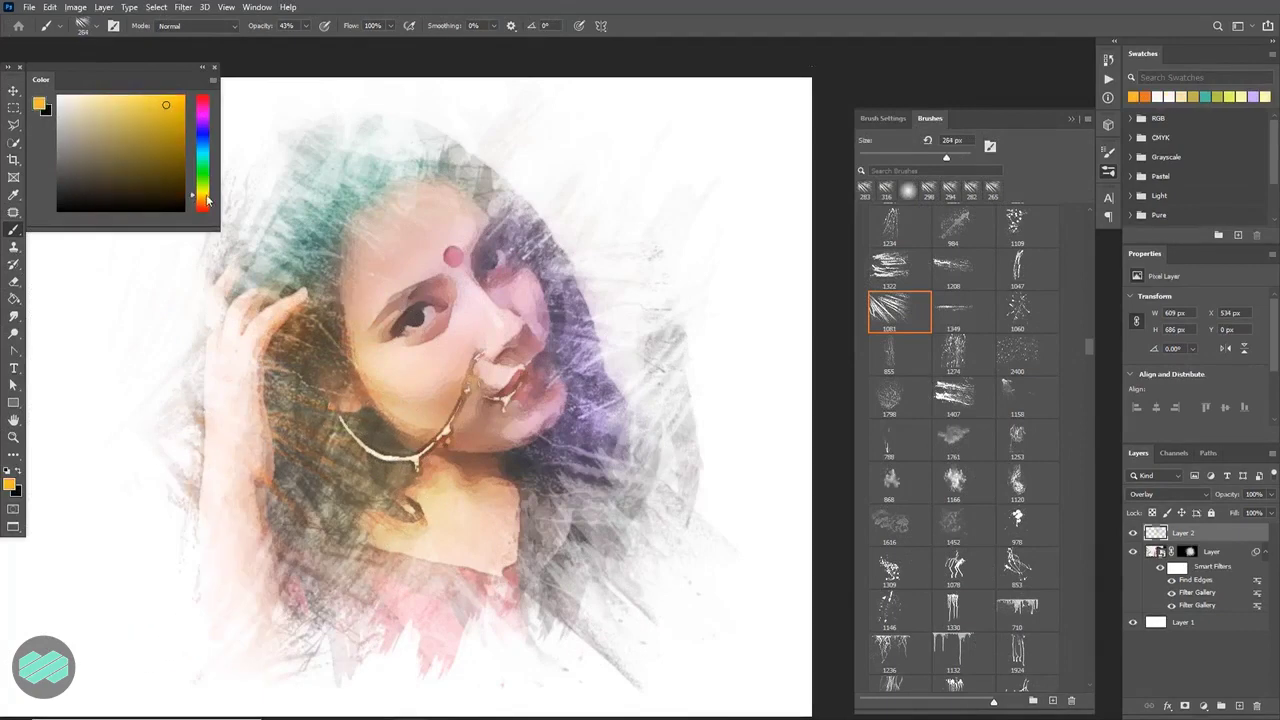
{"action": "left_click_drag", "start_coordinate": [207, 200], "coordinate": [207, 143]}
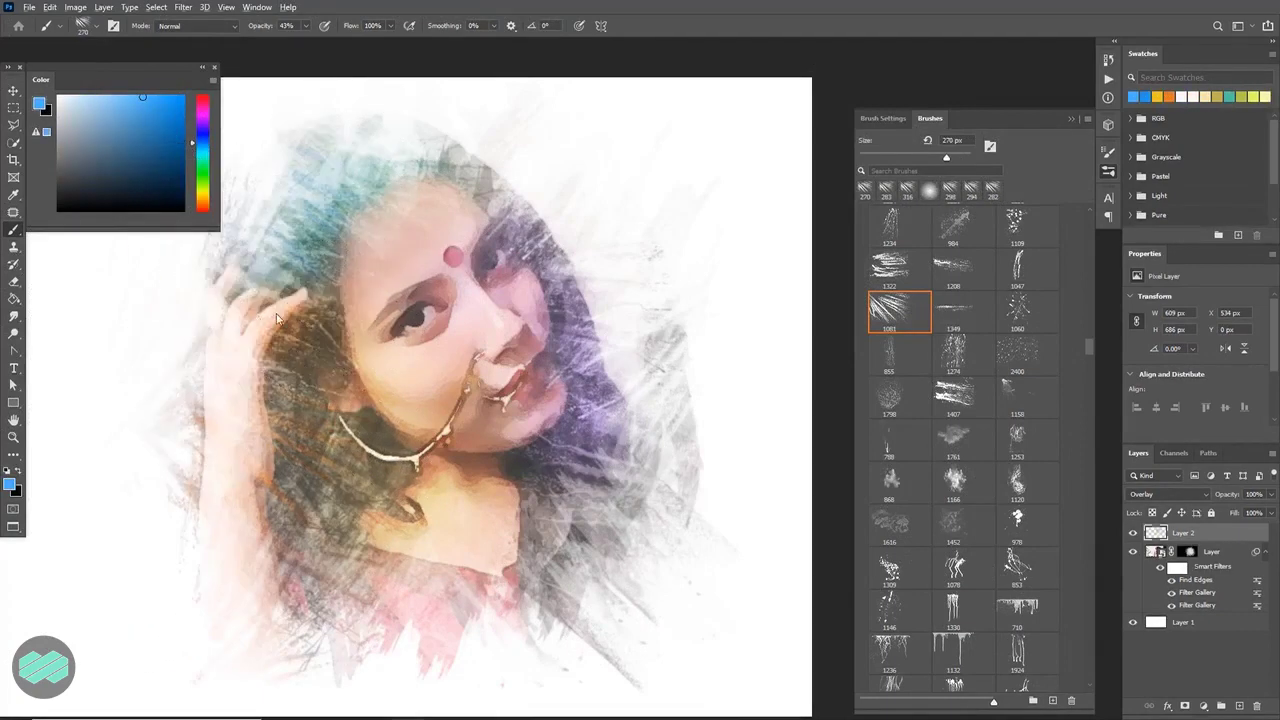
Switch back to the soft round brush at 248 px and tint the shoulder and dress with orange and red.
{"action": "left_click", "coordinate": [204, 198]}
{"action": "right_click", "coordinate": [340, 252]}
{"action": "double_click", "coordinate": [426, 427]}
{"action": "left_click_drag", "start_coordinate": [700, 349], "coordinate": [660, 350]}
{"action": "mouse_move", "coordinate": [527, 526]}
{"action": "left_mouse_down"}
{"action": "mouse_move", "coordinate": [428, 600]}
{"action": "mouse_move", "coordinate": [348, 549]}
{"action": "left_mouse_up"}
{"action": "left_click", "coordinate": [202, 208]}
{"action": "left_click", "coordinate": [165, 116]}
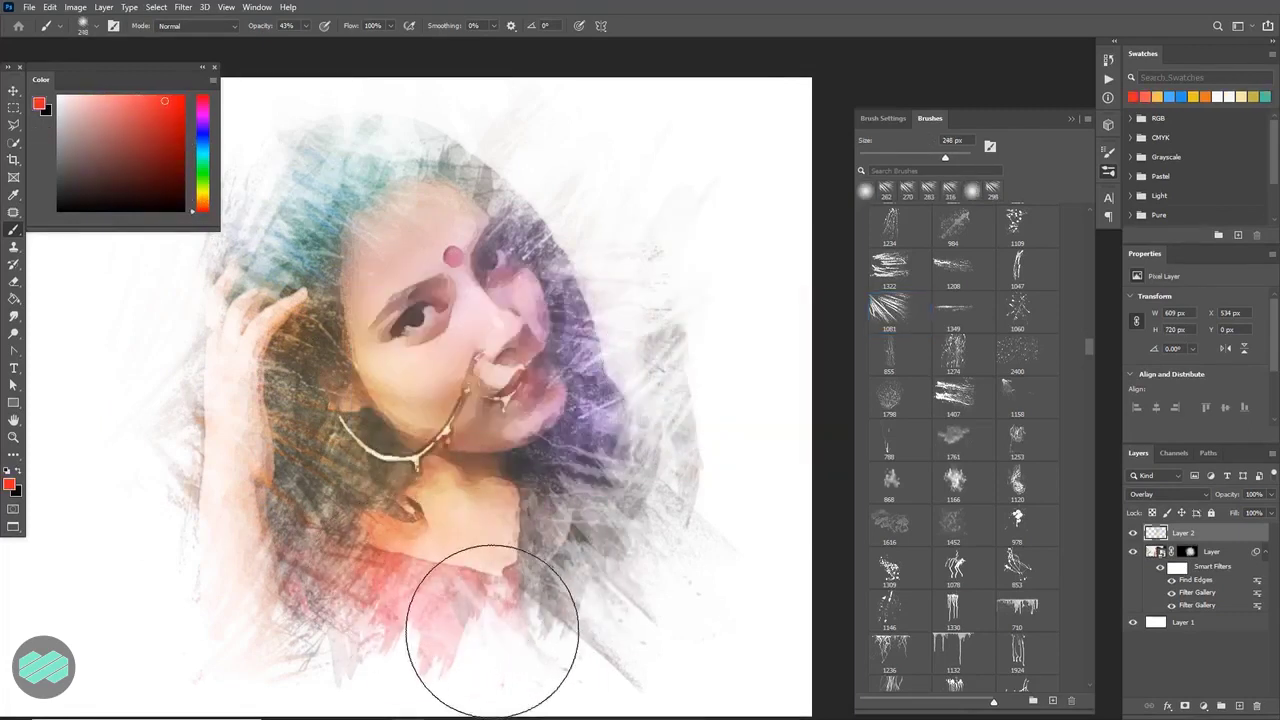
Tint the neck and the hair beside it golden yellow with the 248 px soft brush.
{"action": "left_click_drag", "start_coordinate": [206, 208], "coordinate": [203, 195]}
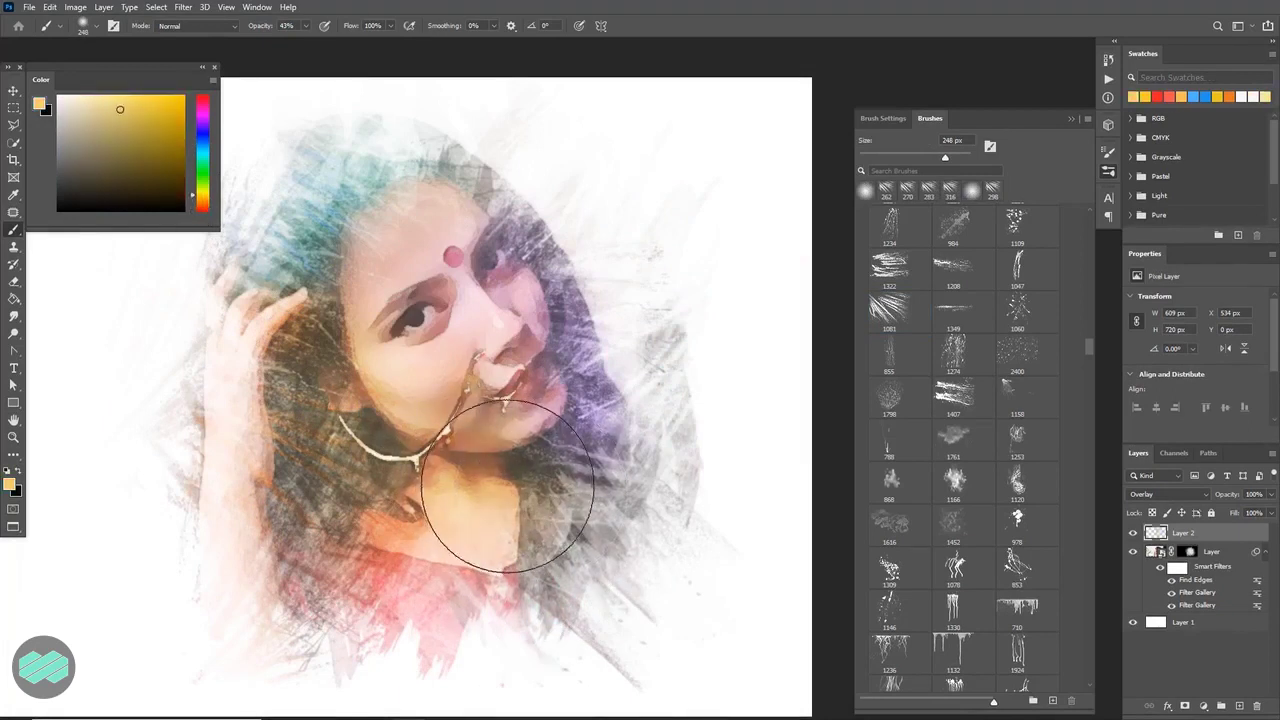
{"action": "left_click_drag", "start_coordinate": [503, 457], "coordinate": [568, 515]}
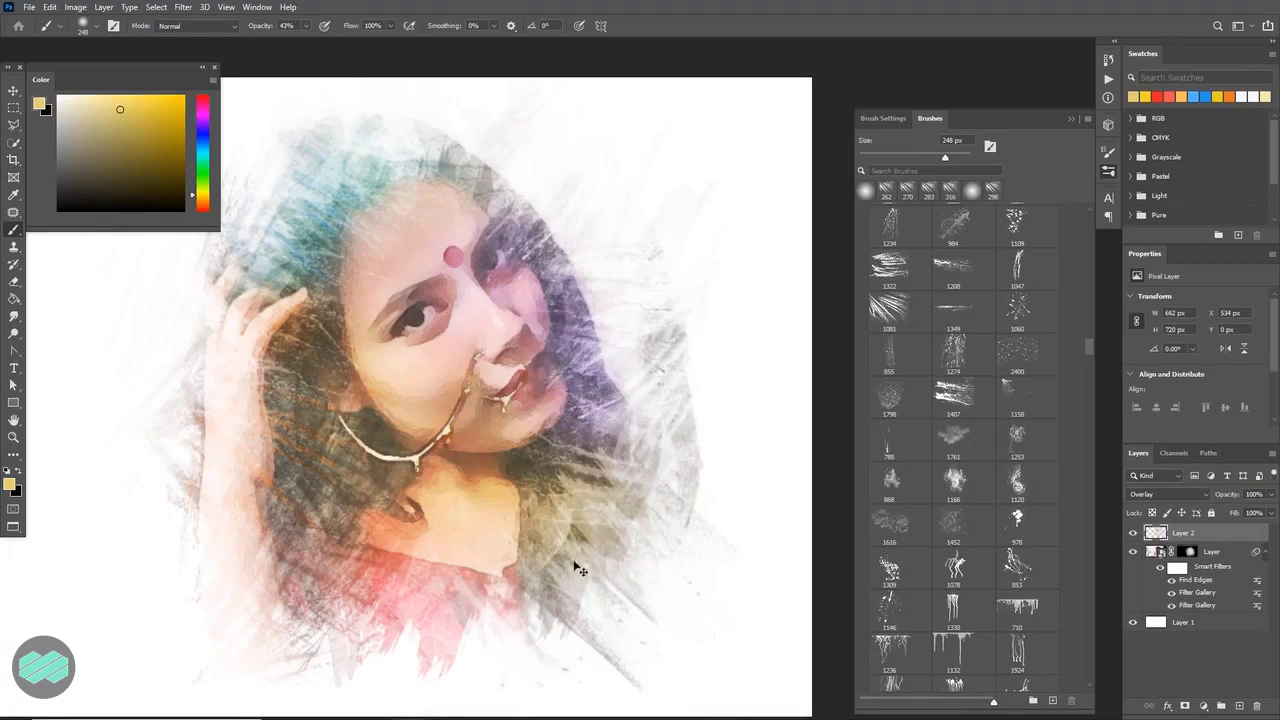
Add a new Overlay layer on top and splatter sampled purple over the hair beside the chin with the second 284 Special Effects brush.
{"action": "left_click_drag", "start_coordinate": [1089, 347], "coordinate": [1094, 204]}
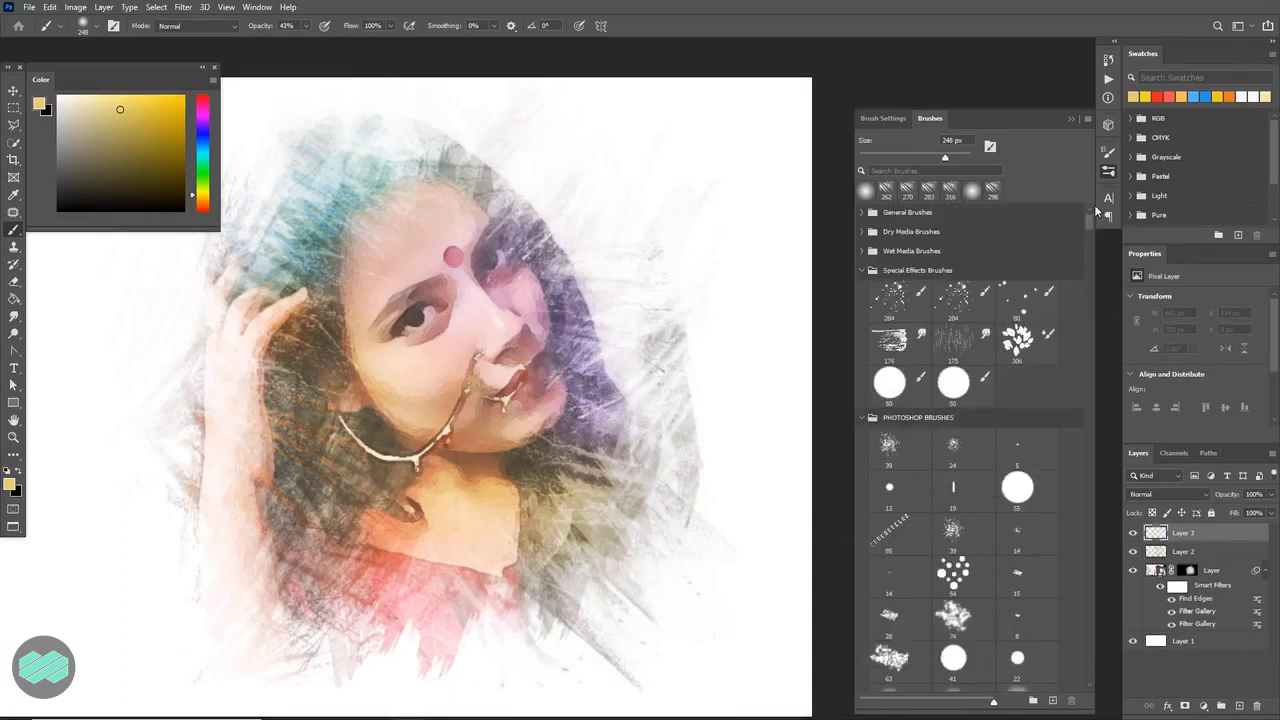
{"action": "left_click", "coordinate": [1170, 494]}
{"action": "left_click", "coordinate": [1165, 548]}
{"action": "left_click", "coordinate": [600, 425], "text": "alt"}
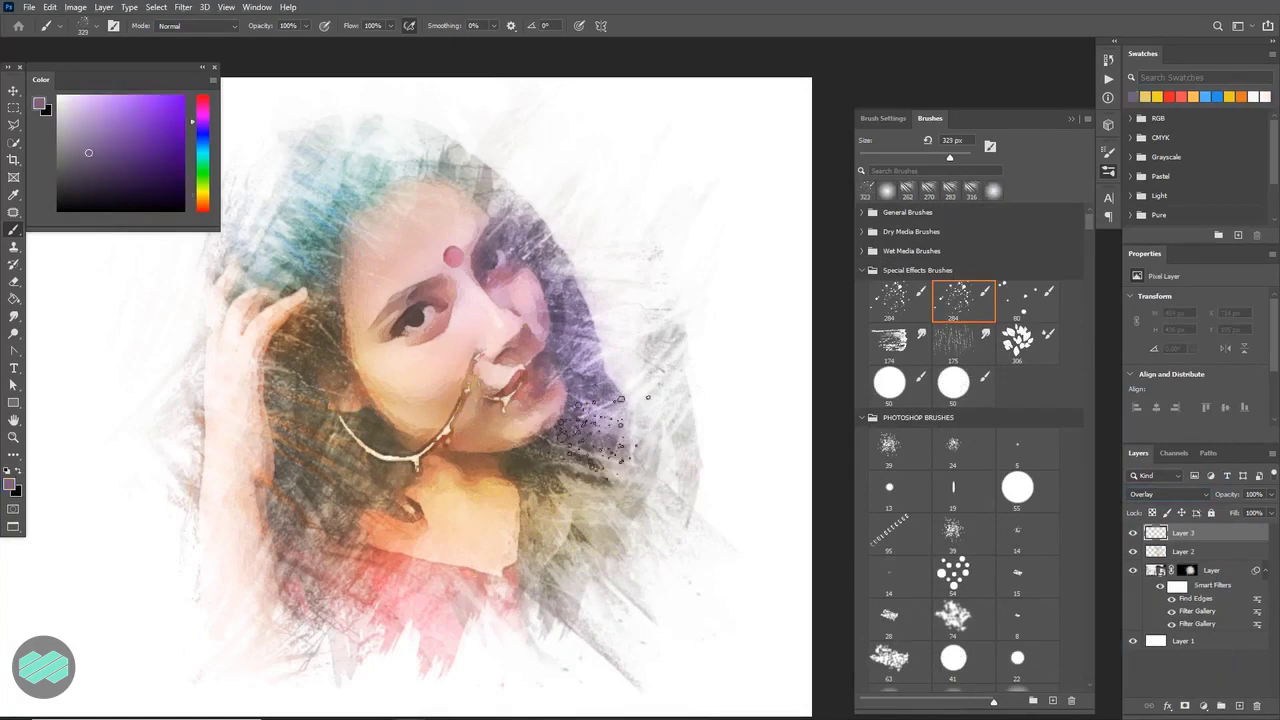
{"action": "key", "text": "bracketright"}
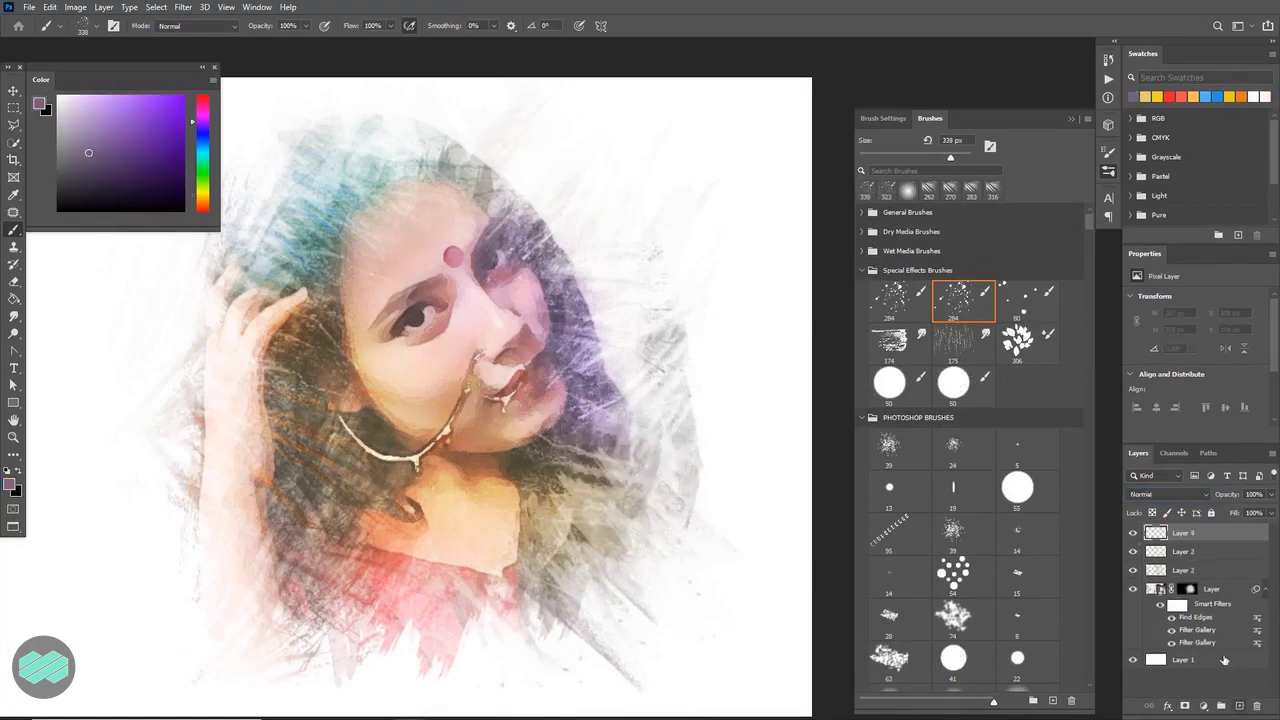
Add another empty layer on top, set it to Screen, and splatter muted purple over the hair beside the chin at 338 px.
{"action": "left_click", "coordinate": [1188, 494]}
{"action": "left_click", "coordinate": [1180, 500]}
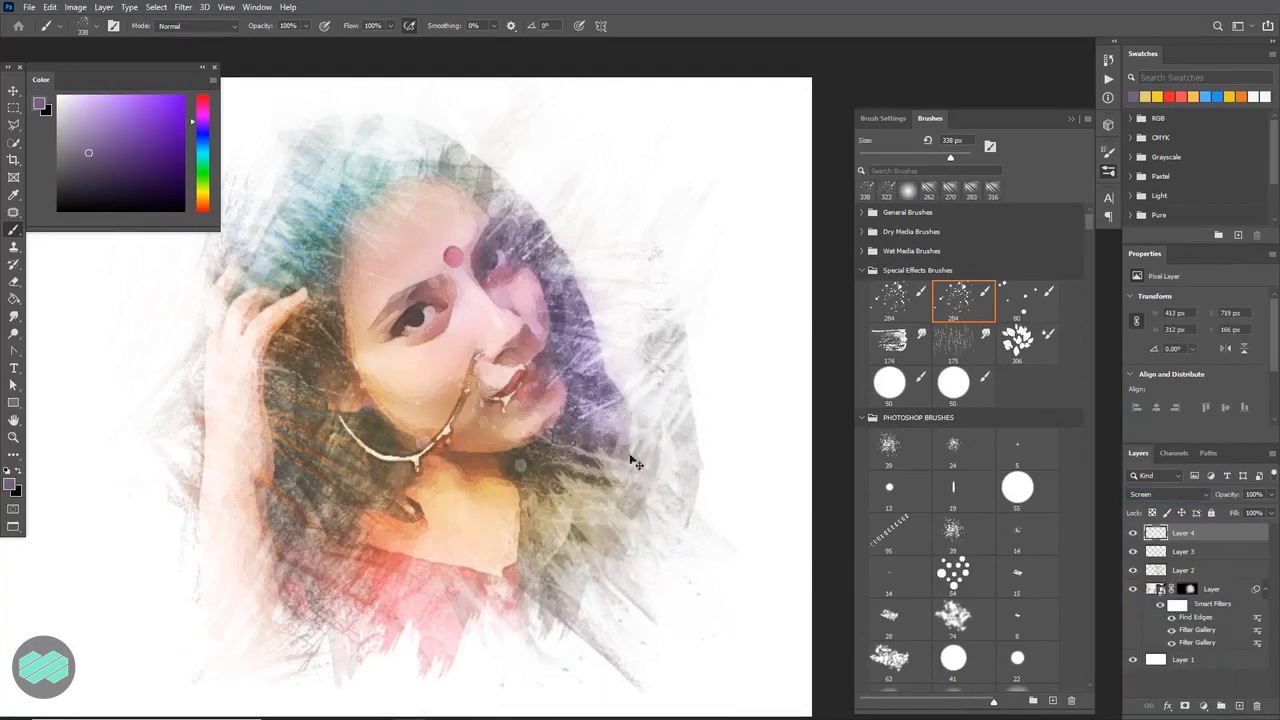
{"action": "left_click", "coordinate": [664, 444]}
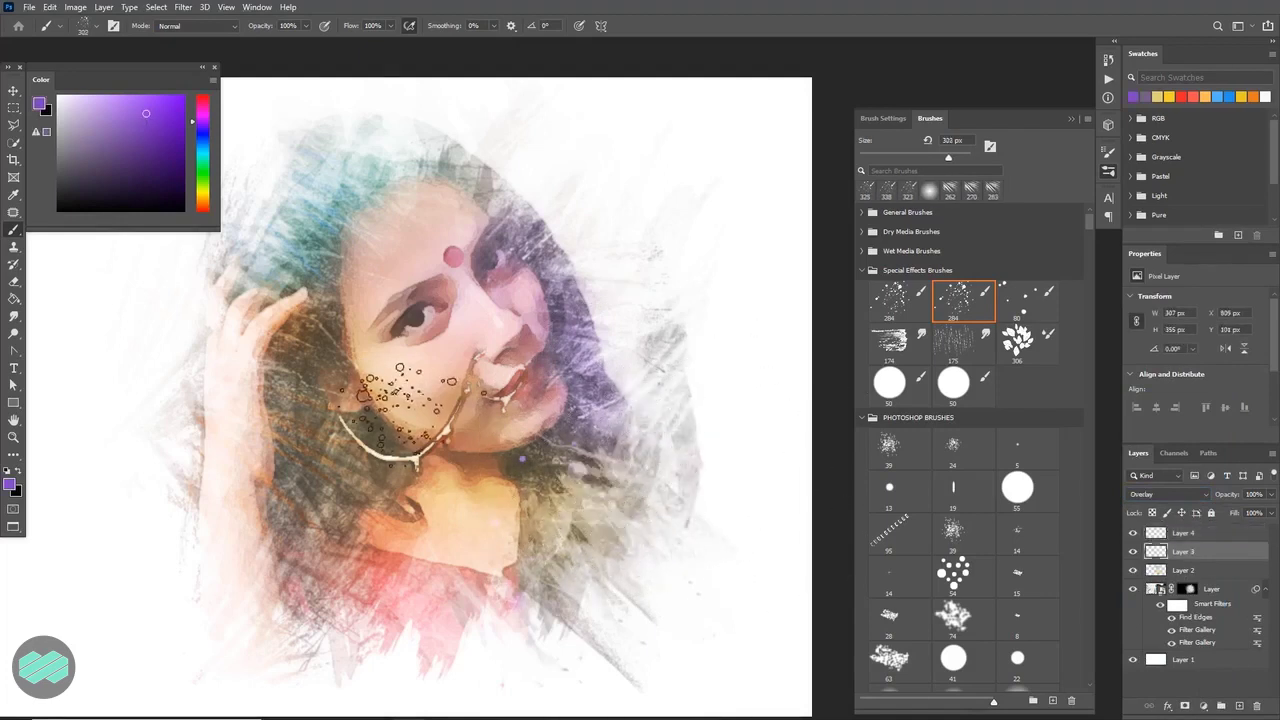
Splatter sampled skin tones, orange-red and magenta over the hair and dress on the Overlay splatter layer.
{"action": "left_click", "coordinate": [476, 402], "text": "alt"}
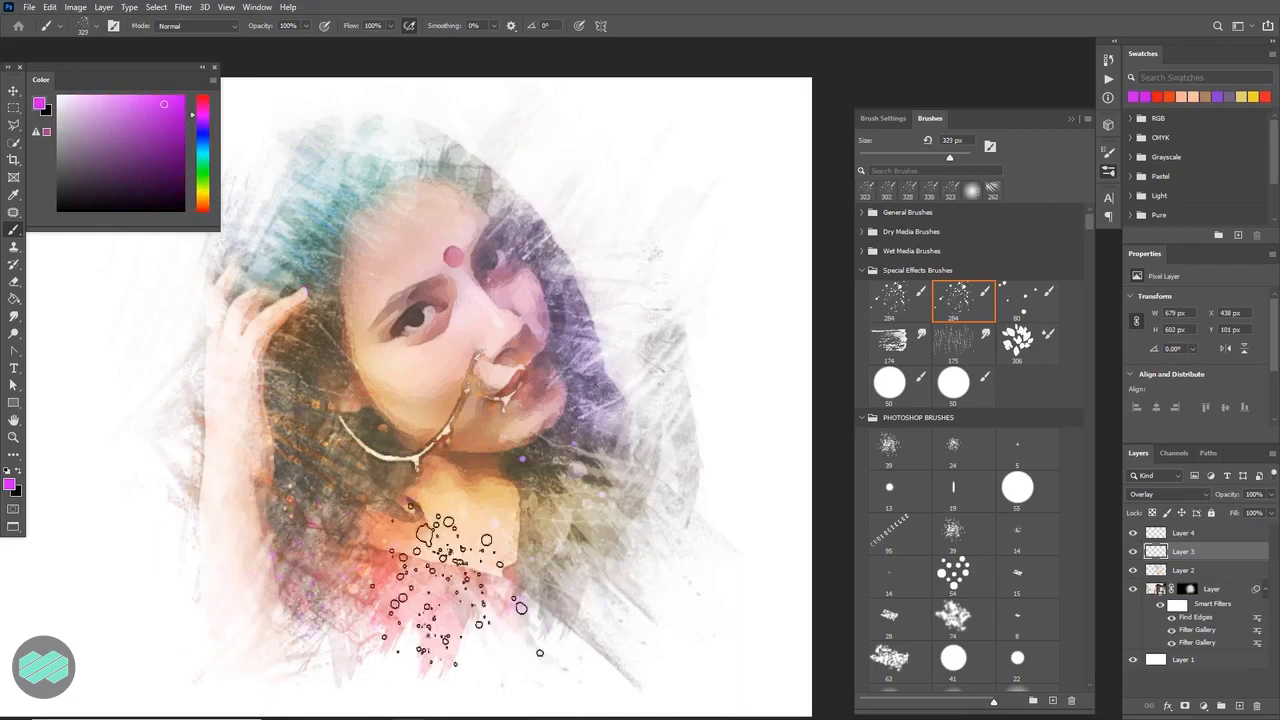
{"action": "left_click", "coordinate": [726, 500]}
{"action": "left_click", "coordinate": [700, 357]}
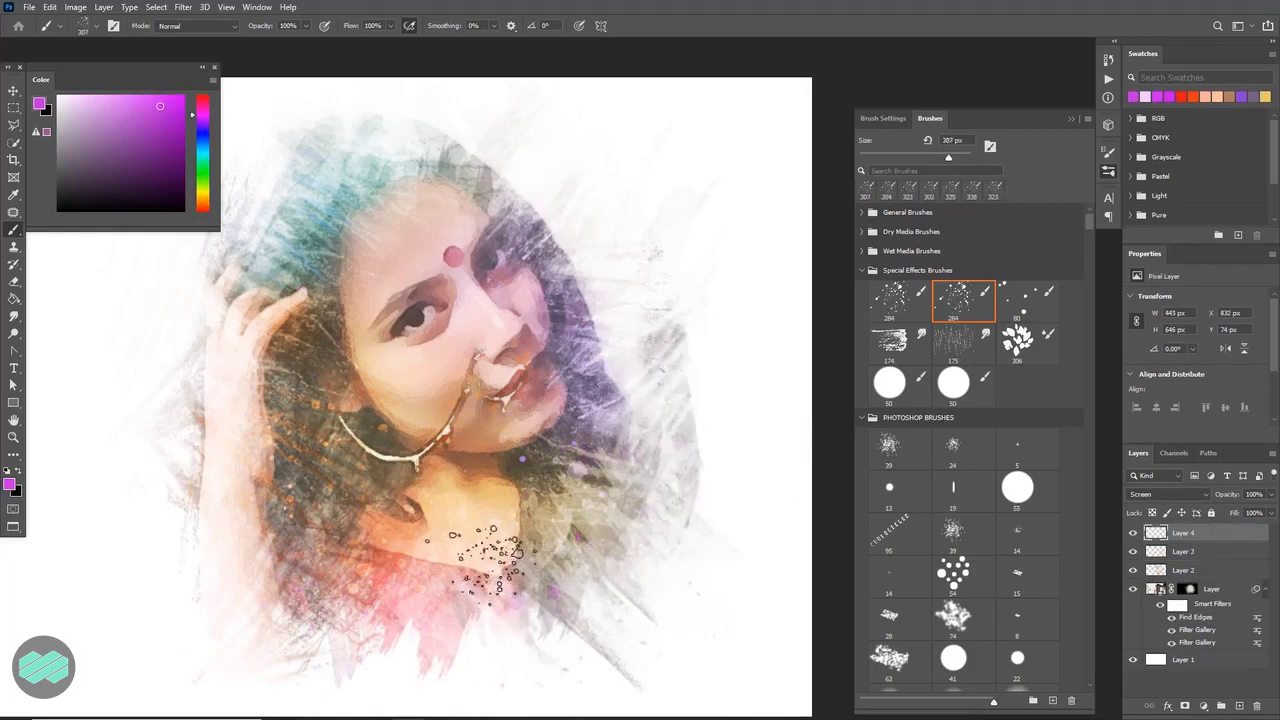
Change the top splatter layer's blend mode to Color Dodge and splatter golden yellow over the neck and lower hair.
{"action": "left_click", "coordinate": [203, 198]}
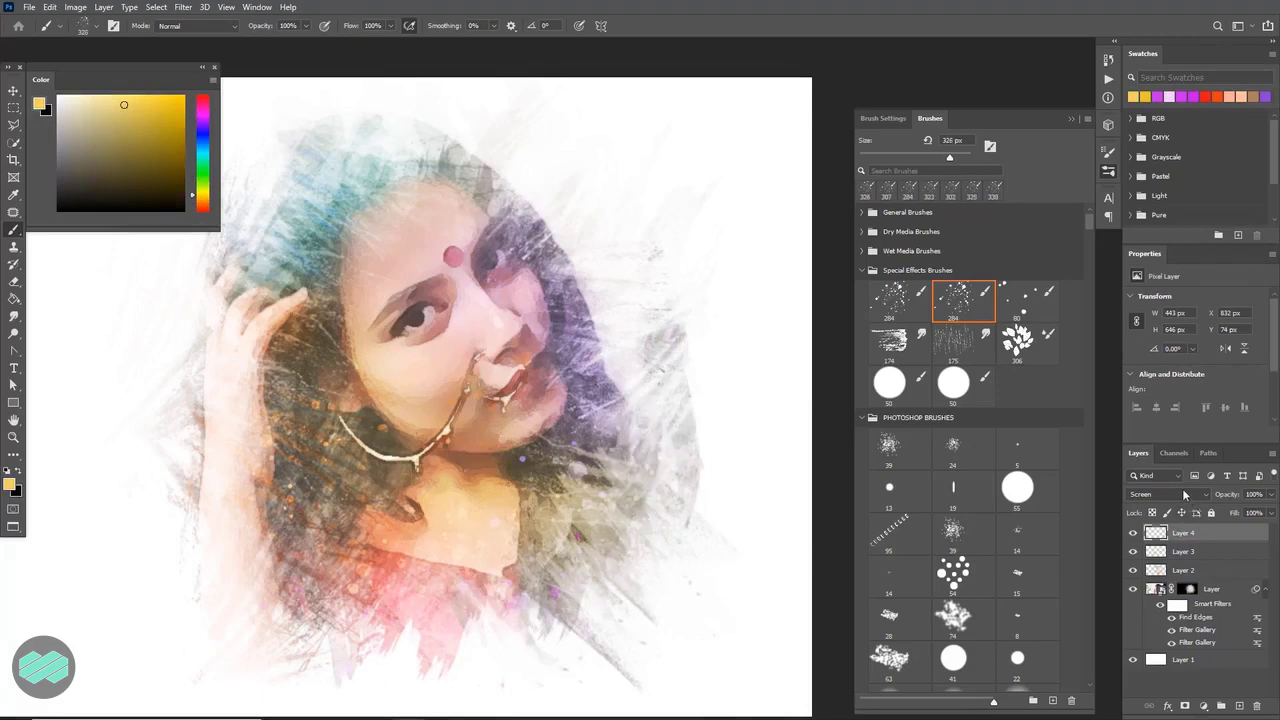
{"action": "left_click", "coordinate": [1183, 493]}
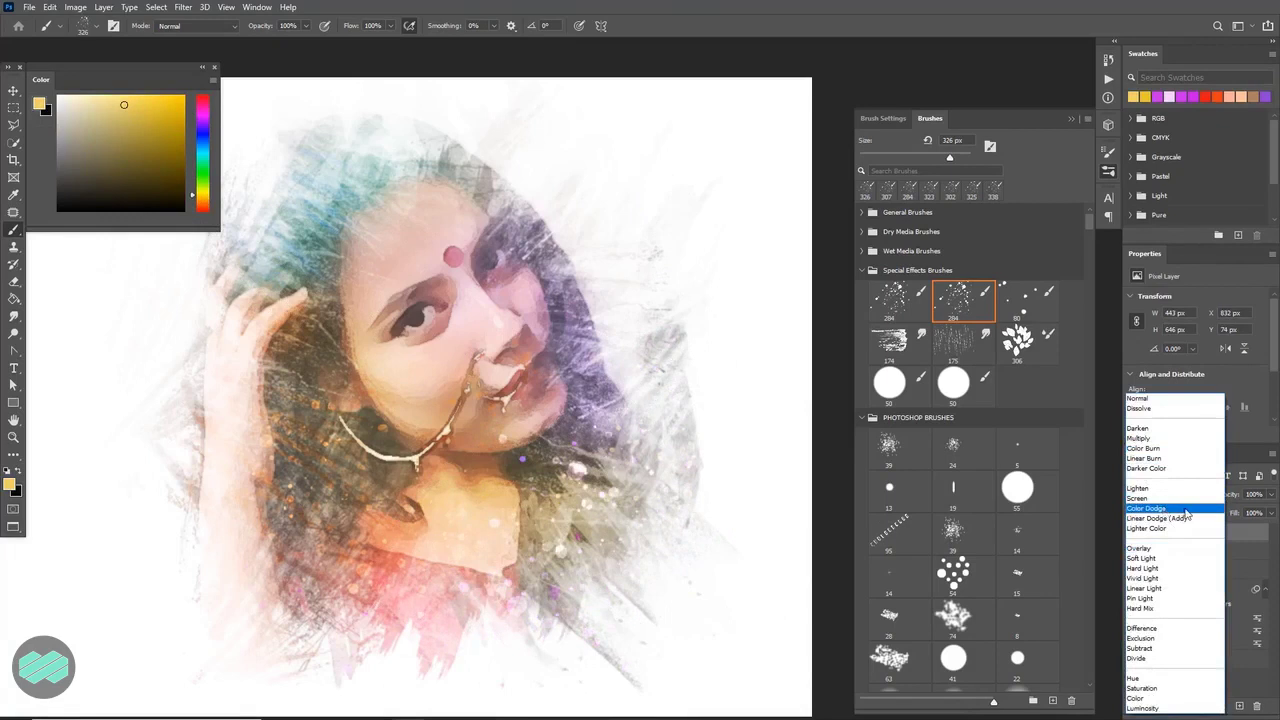
{"action": "left_click", "coordinate": [1187, 510]}
{"action": "left_click_drag", "start_coordinate": [440, 515], "coordinate": [455, 540]}
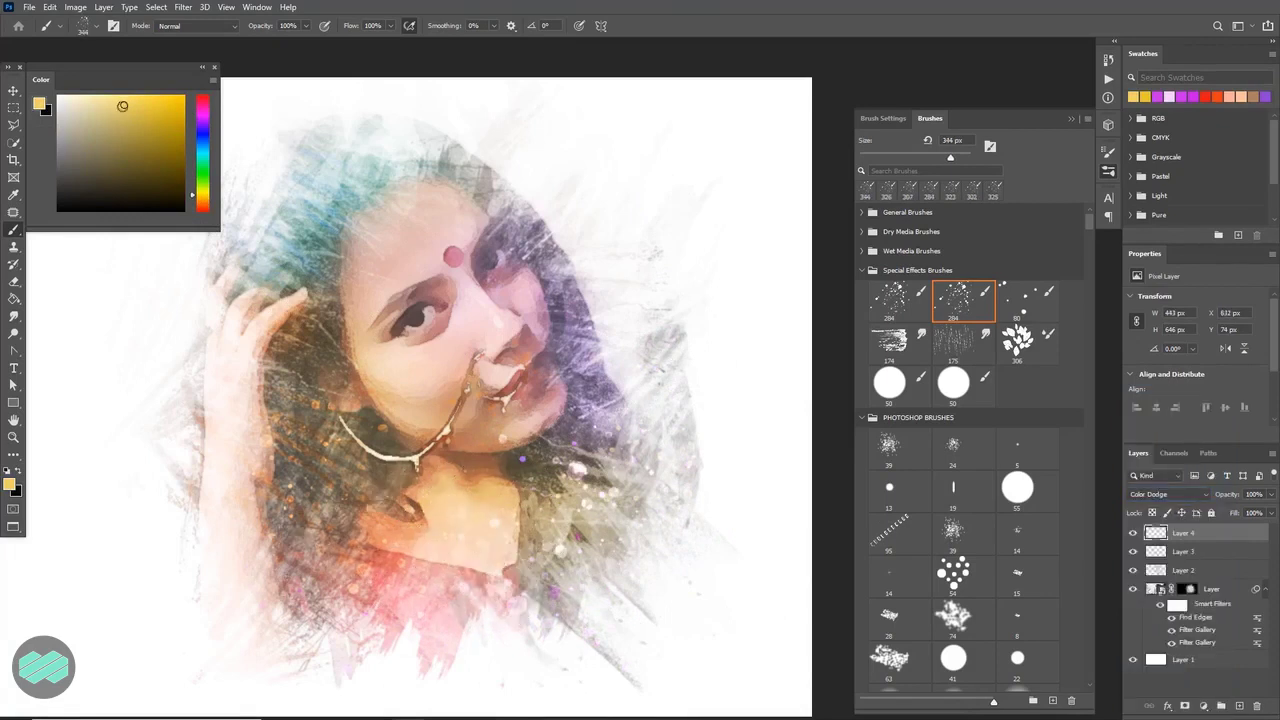
Splatter pale yellow, orange-red and sampled purple across the lower hair and dress on the Color Dodge layer at 370 to 380 px.
{"action": "mouse_move", "coordinate": [350, 480]}
{"action": "left_mouse_down"}
{"action": "mouse_move", "coordinate": [314, 614]}
{"action": "mouse_move", "coordinate": [371, 528]}
{"action": "left_mouse_up"}
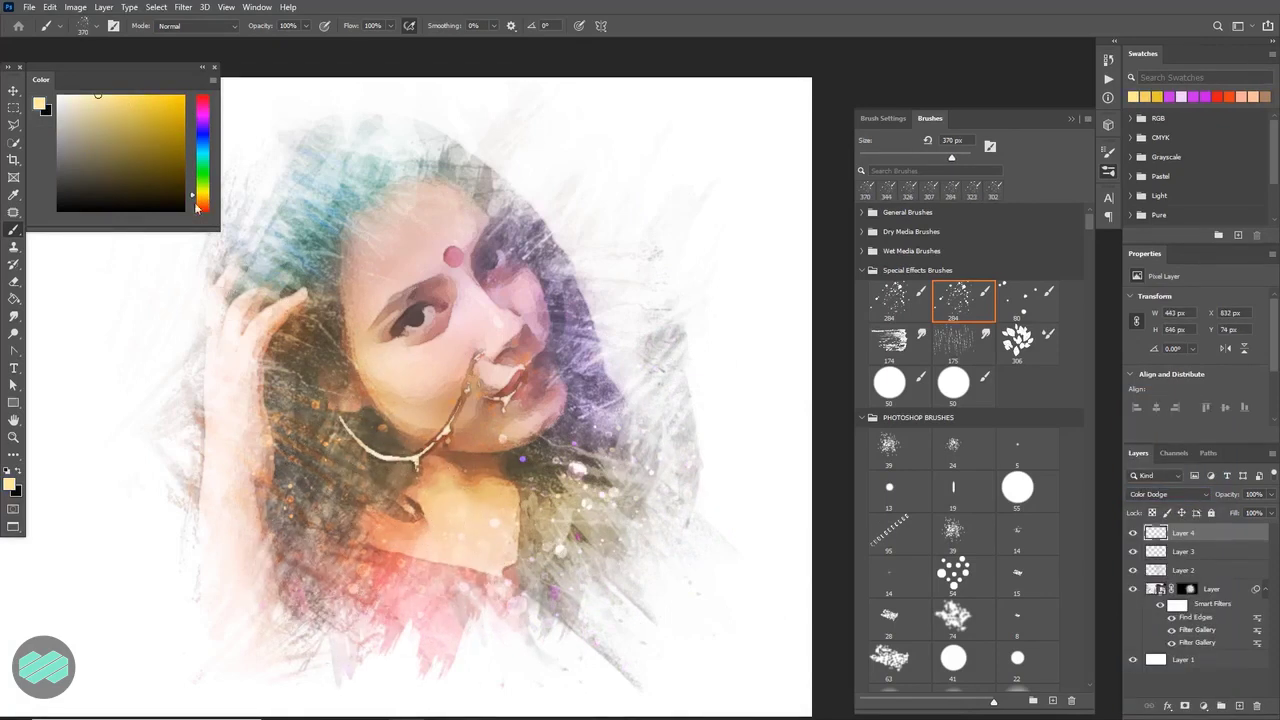
{"action": "left_click", "coordinate": [200, 210]}
{"action": "left_click_drag", "start_coordinate": [243, 571], "coordinate": [286, 614]}
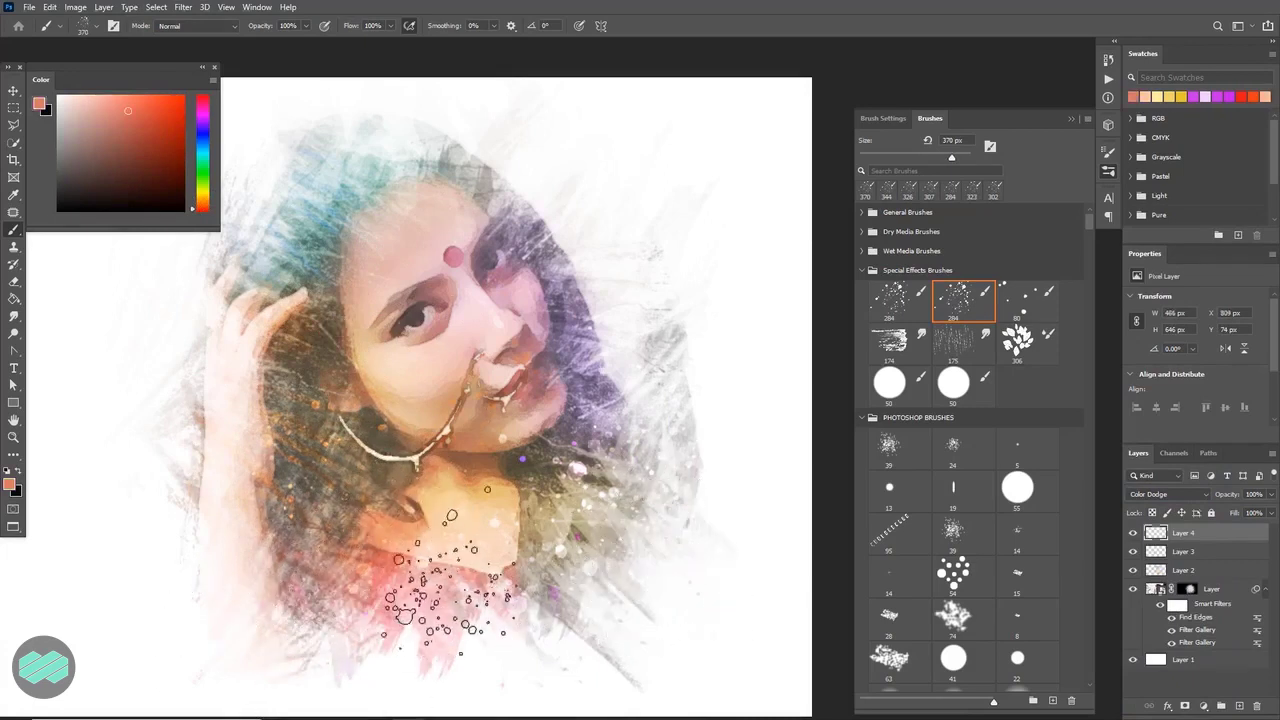
{"action": "left_click", "coordinate": [622, 330], "text": "alt"}
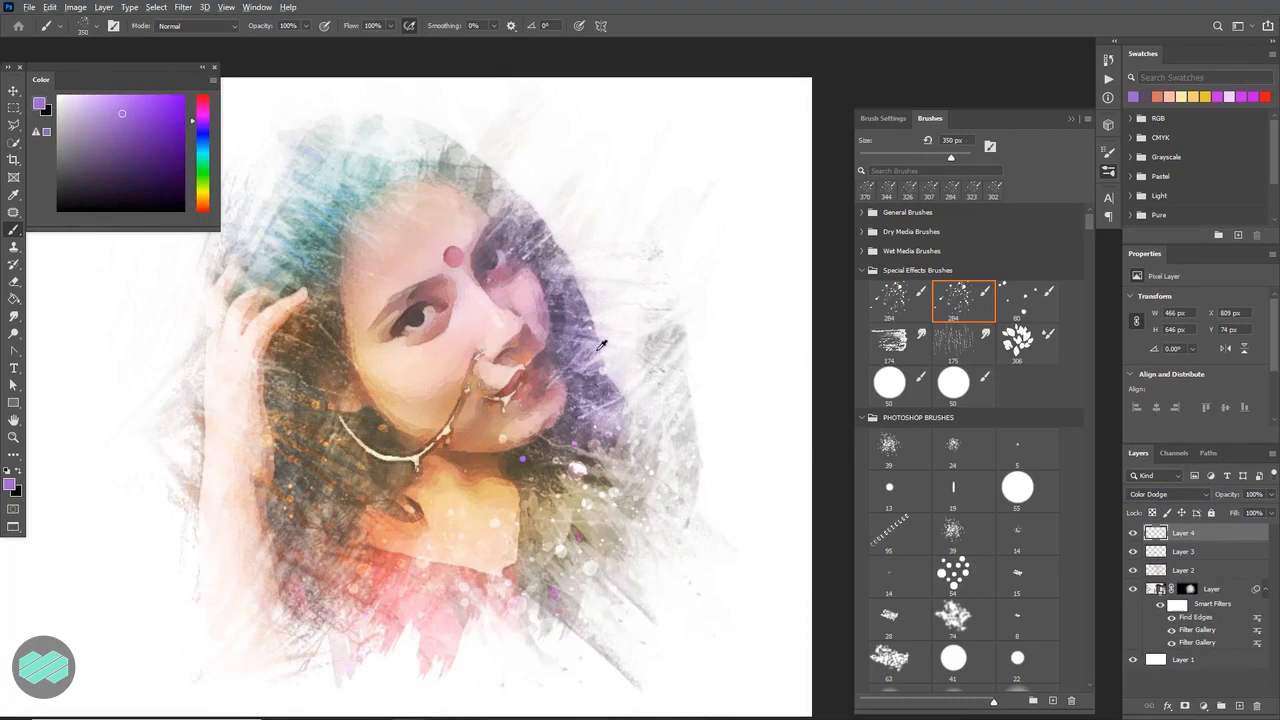
{"action": "left_click_drag", "start_coordinate": [743, 514], "coordinate": [486, 586]}
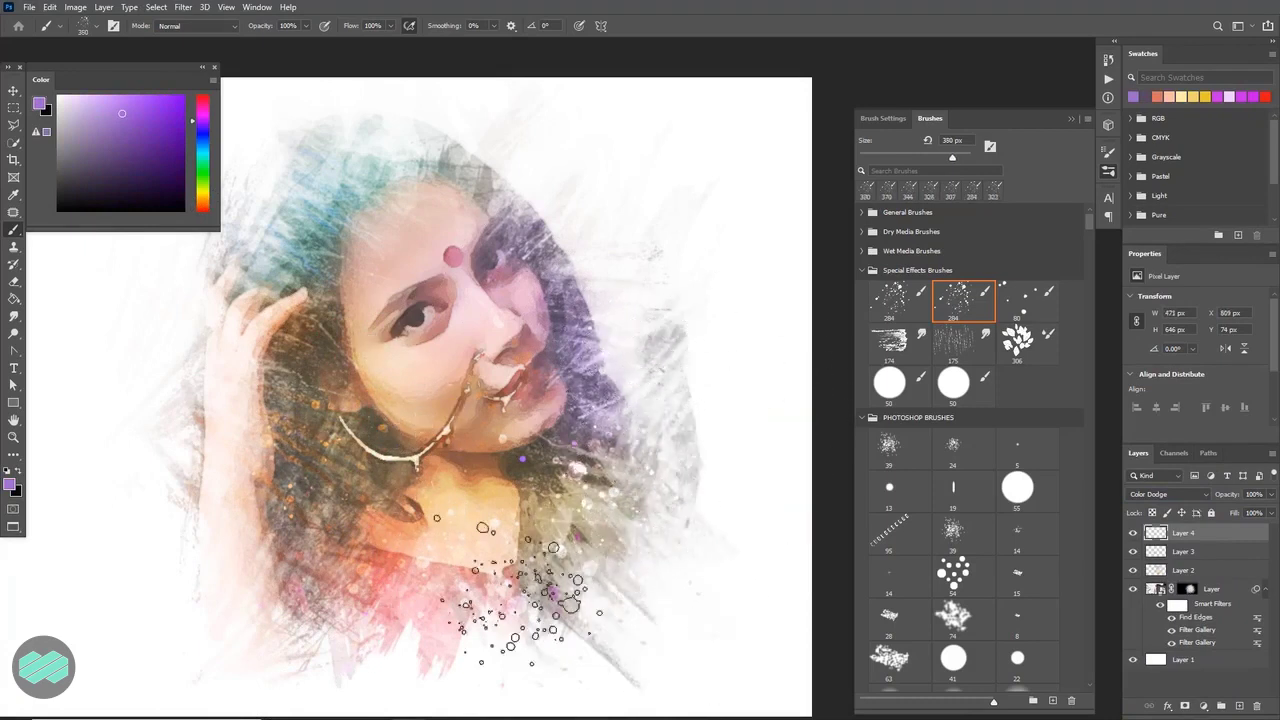
Splatter tan, blue and gold over the hair on the Overlay splatter layer at 380 px, changing to the first 284 brush at 322 px.
{"action": "left_click", "coordinate": [1216, 552]}
{"action": "left_click", "coordinate": [205, 198]}
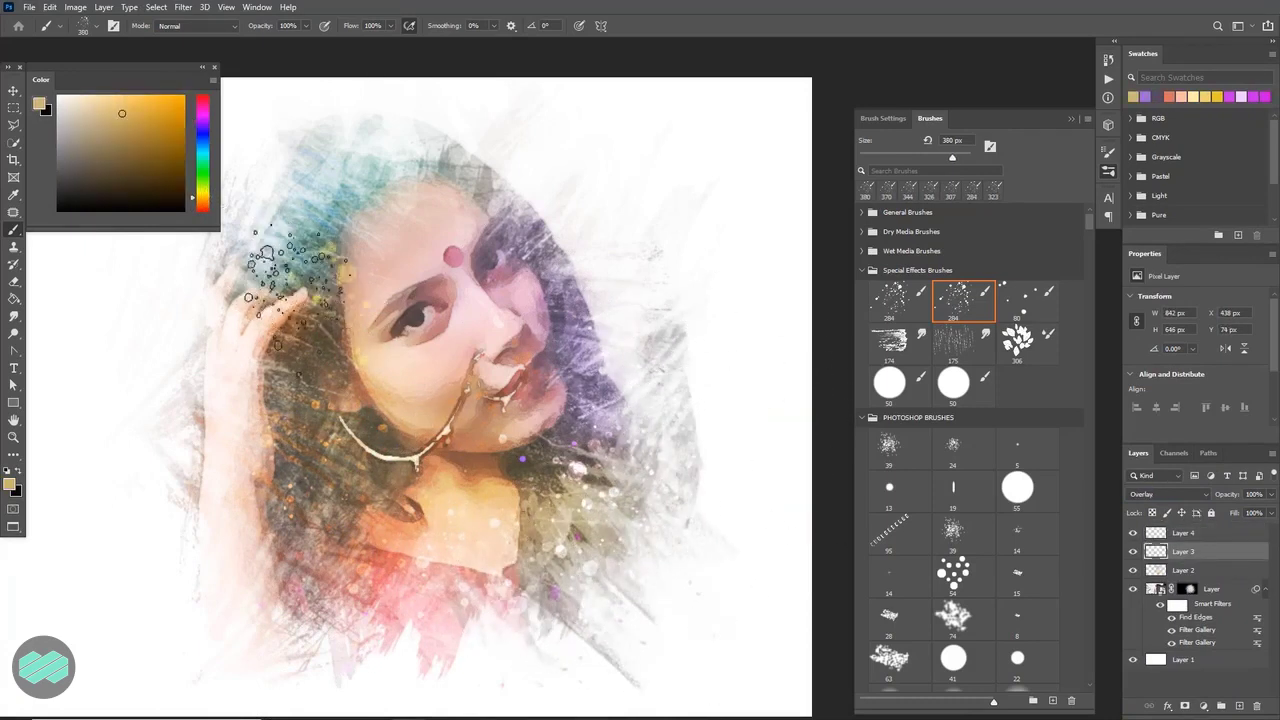
{"action": "left_click", "coordinate": [201, 150]}
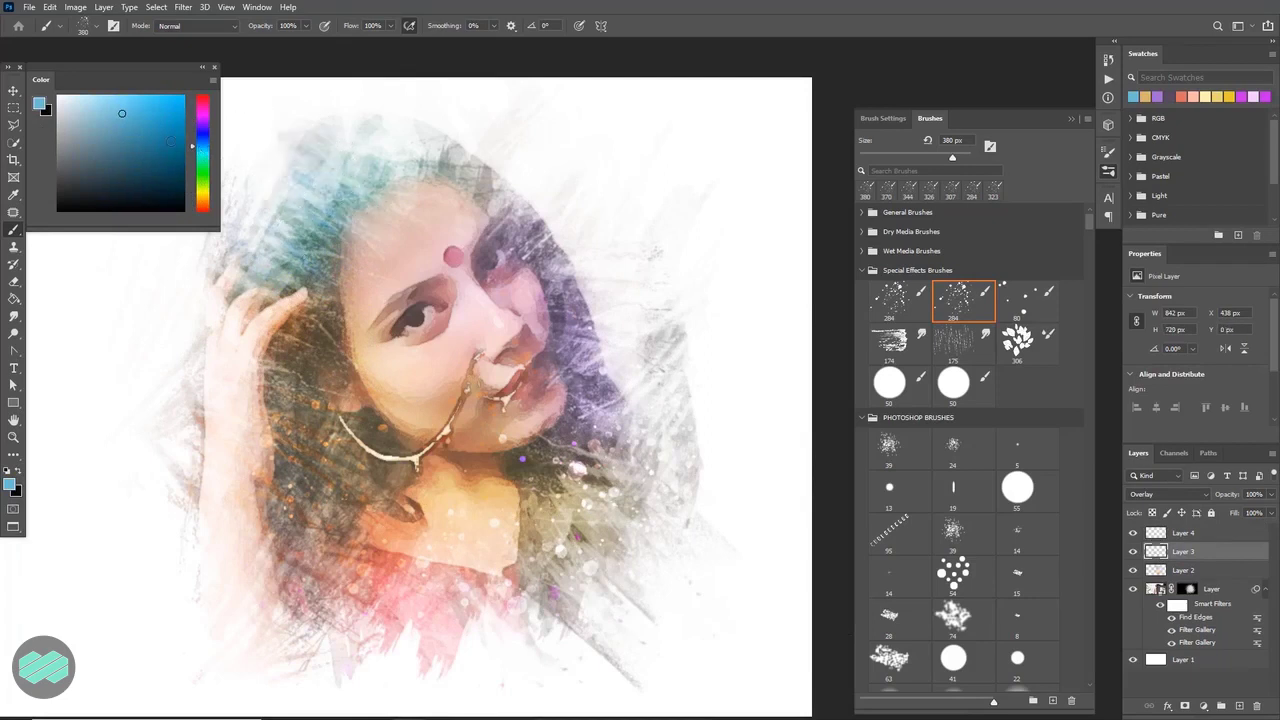
{"action": "left_click", "coordinate": [1157, 96]}
{"action": "mouse_move", "coordinate": [222, 414]}
{"action": "left_mouse_down"}
{"action": "mouse_move", "coordinate": [192, 421]}
{"action": "mouse_move", "coordinate": [337, 608]}
{"action": "mouse_move", "coordinate": [640, 600]}
{"action": "left_mouse_up"}
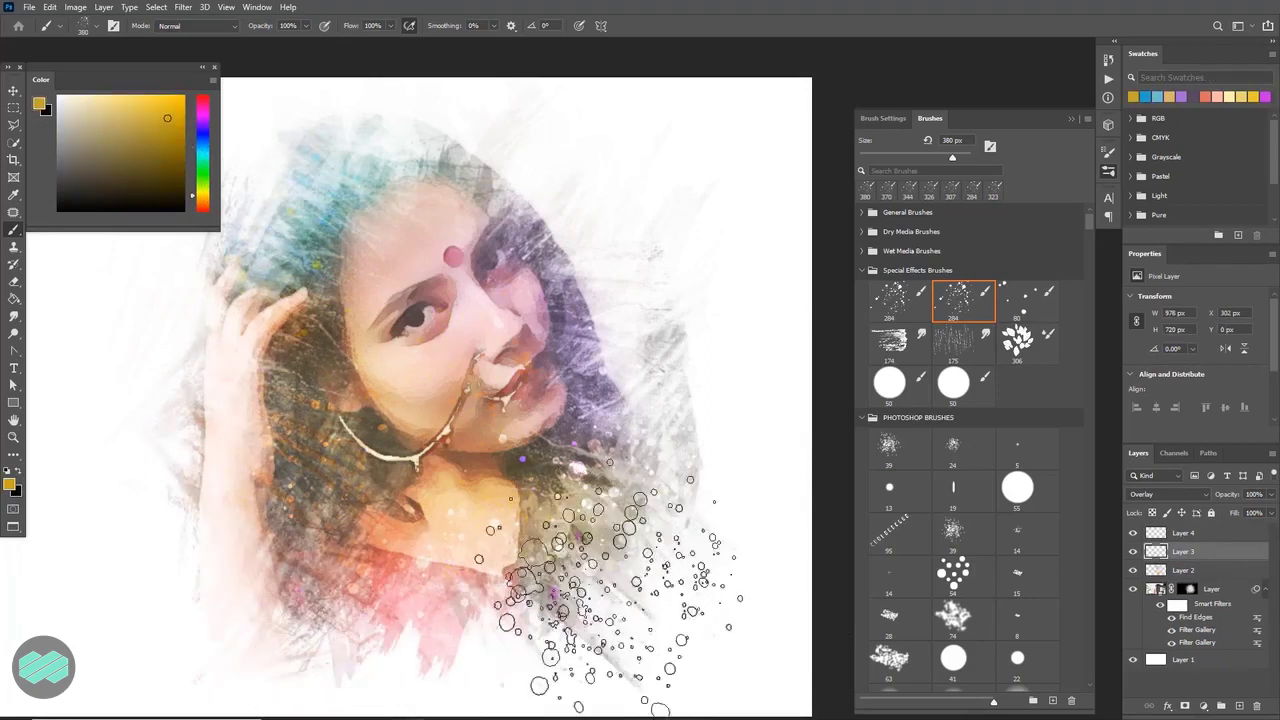
{"action": "key", "text": "comma"}
{"action": "right_click", "coordinate": [634, 422], "text": "alt"}
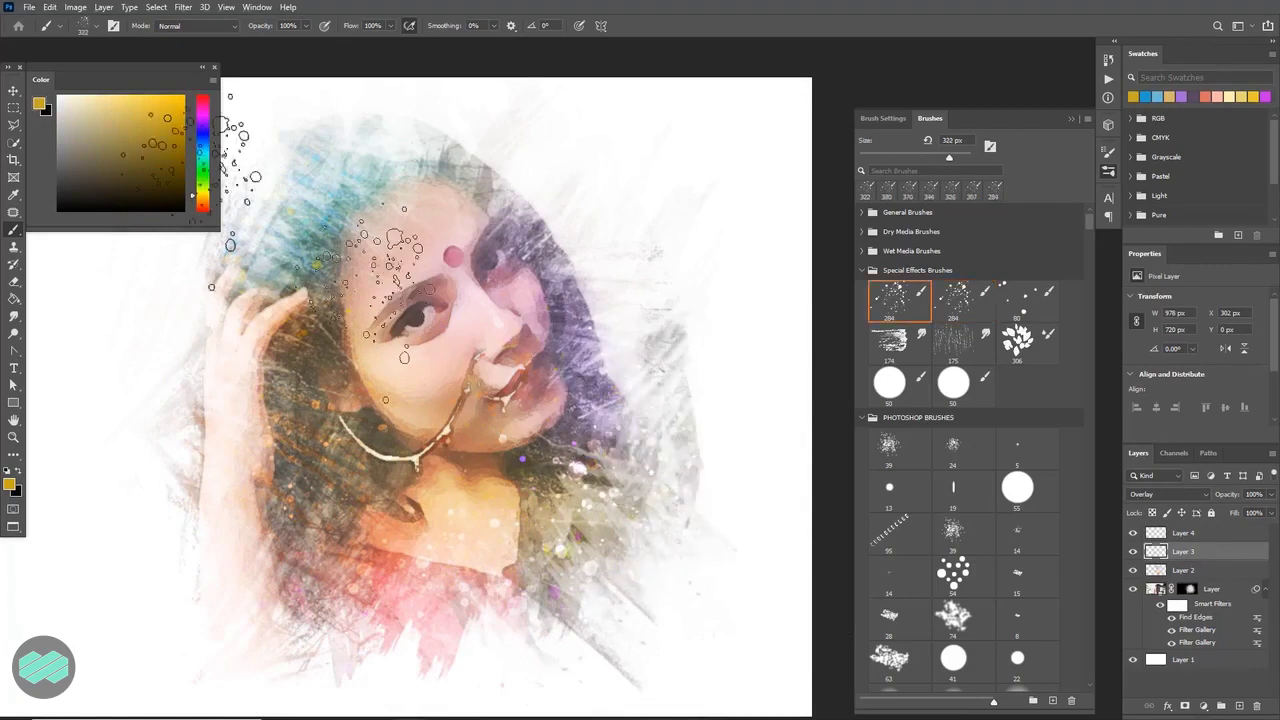
Set the foreground to off-white and add an Overlay layer between the colour tint layer and the splatter layers.
{"action": "left_click", "coordinate": [58, 97]}
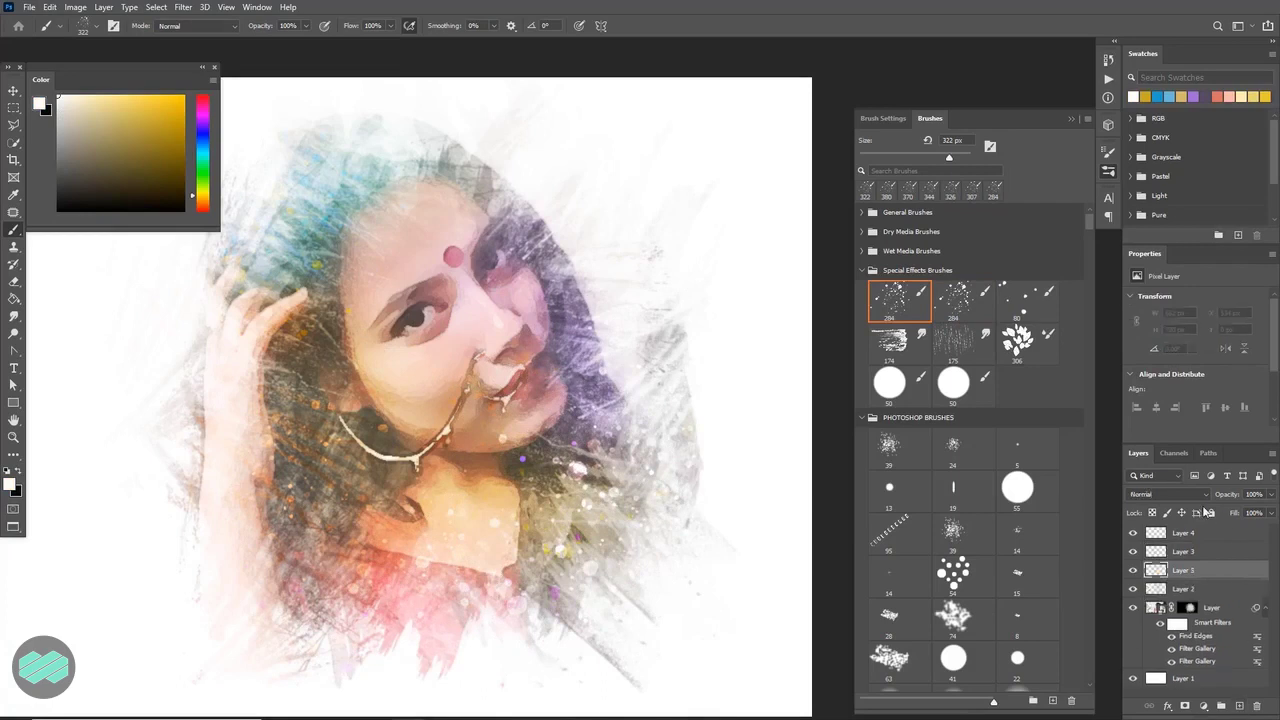
{"action": "left_click", "coordinate": [1168, 494]}
{"action": "left_click", "coordinate": [1173, 550]}
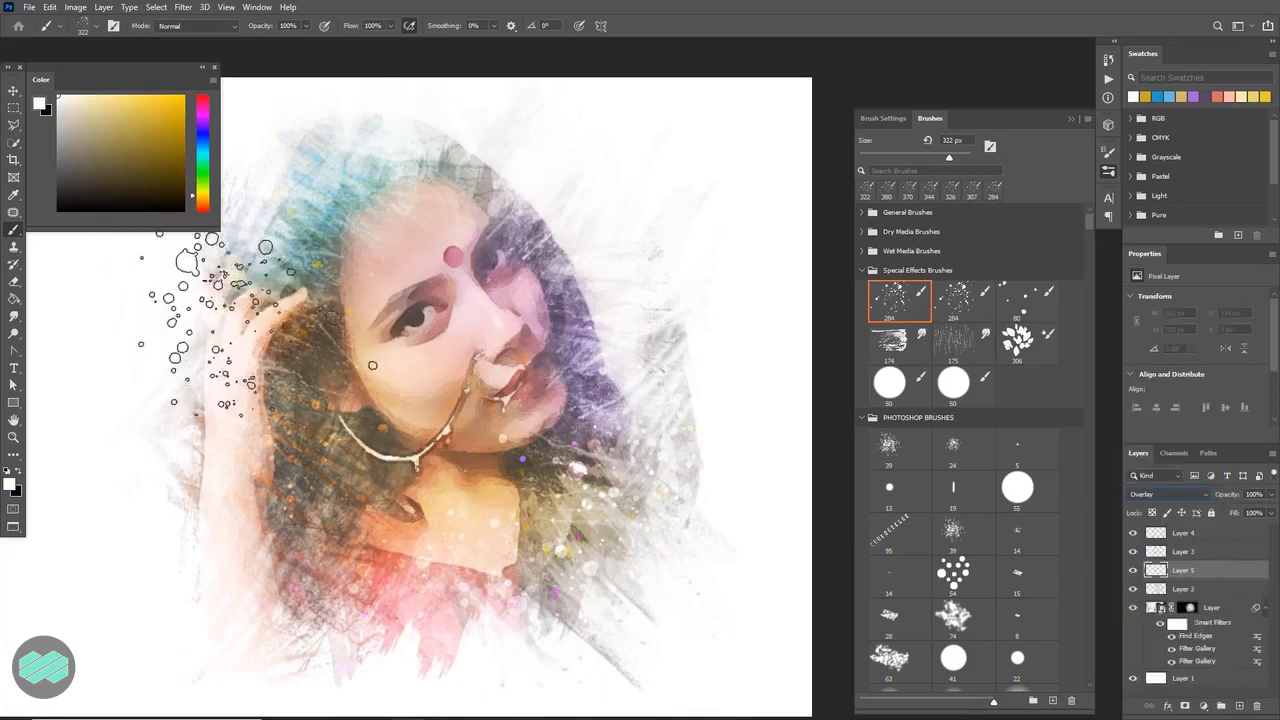
Brighten the forehead and upper hair in white on the new layer with the soft round brush at 209 px and 50% opacity.
{"action": "right_click", "coordinate": [265, 318]}
{"action": "left_click_drag", "start_coordinate": [609, 334], "coordinate": [510, 343]}
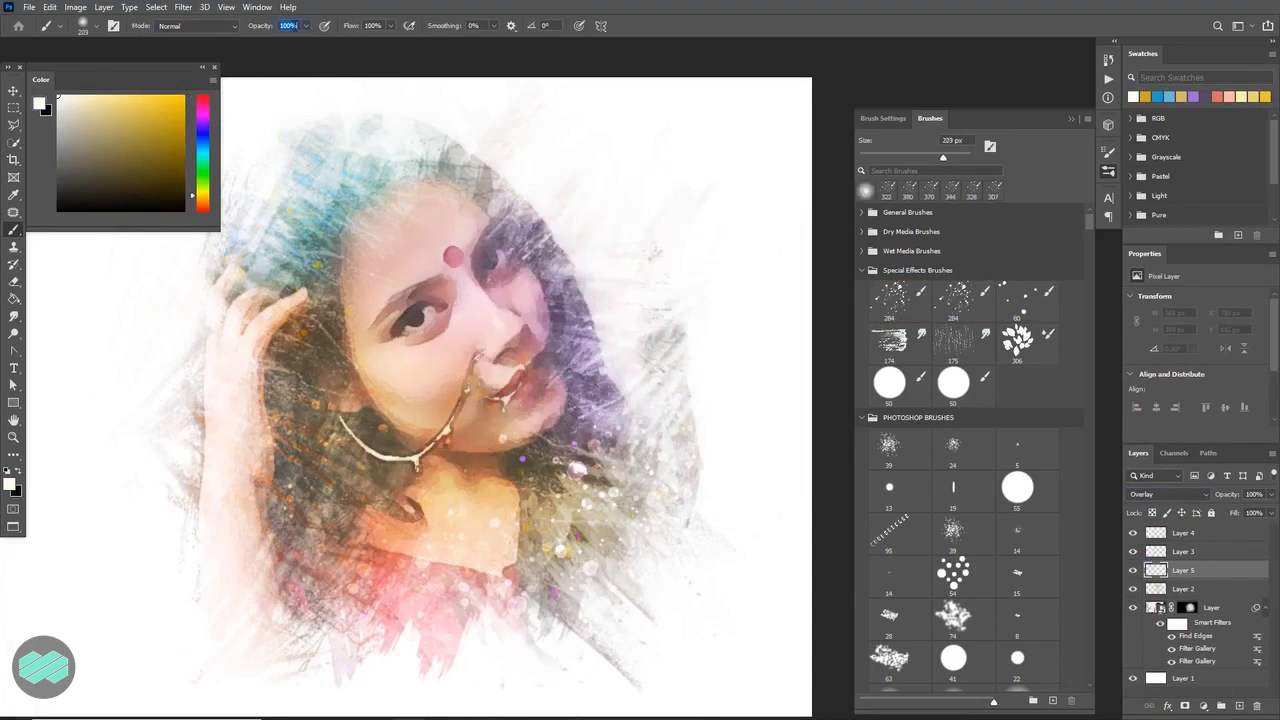
{"action": "left_click_drag", "start_coordinate": [433, 219], "coordinate": [469, 189]}
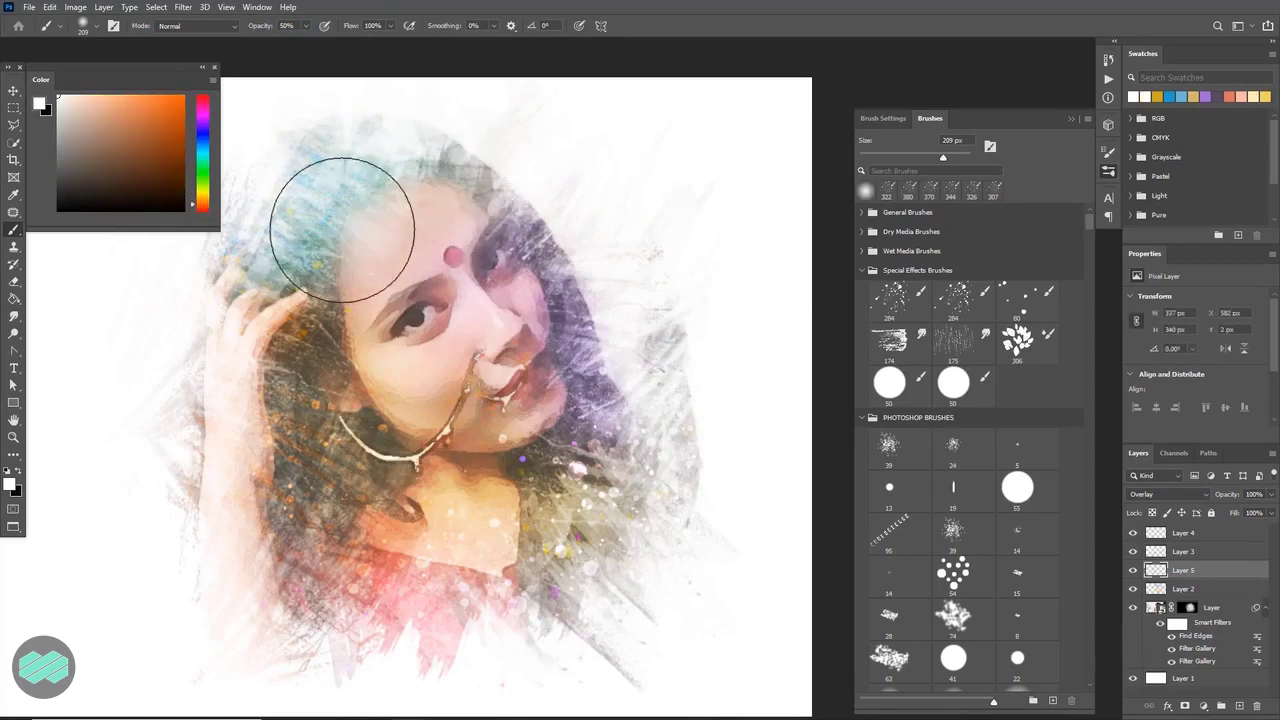
Paint yellow highlights over the hair on the new Overlay layer with the 1612 brush at 258 px and the 2243 brush at 356 px.
{"action": "left_click_drag", "start_coordinate": [1090, 229], "coordinate": [1092, 303]}
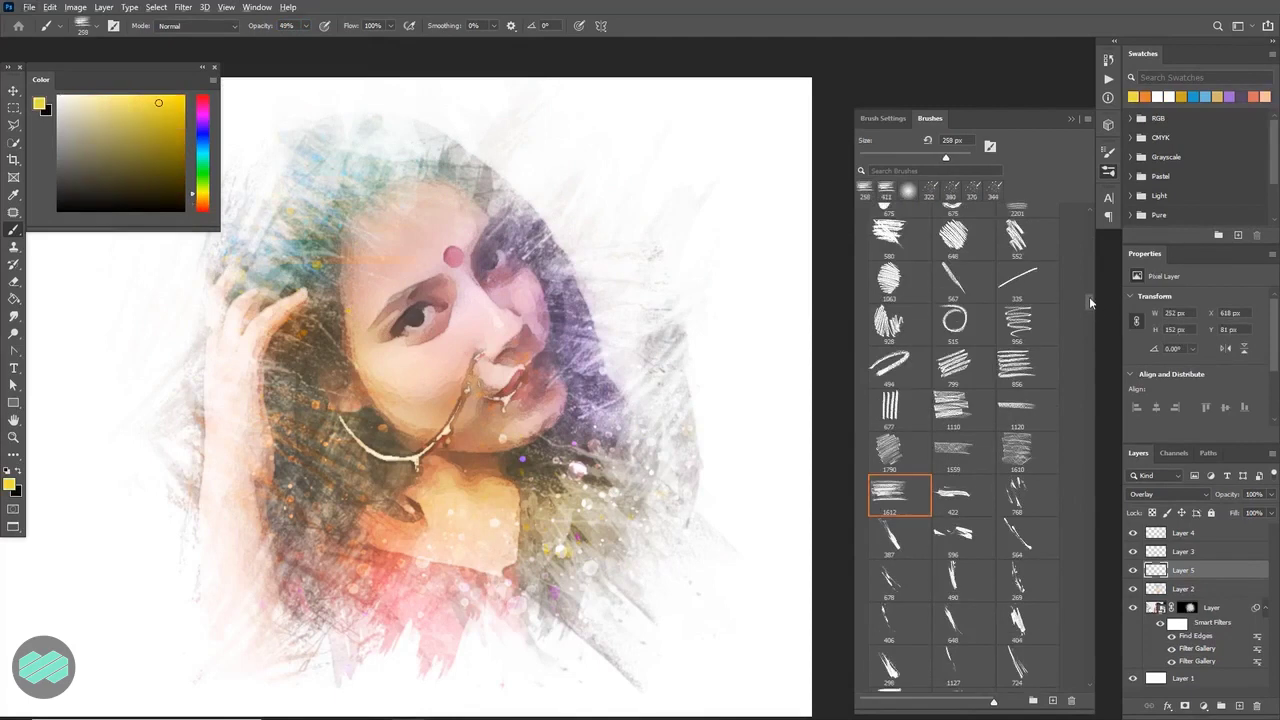
{"action": "left_click_drag", "start_coordinate": [1090, 302], "coordinate": [1080, 327]}
{"action": "left_click", "coordinate": [465, 440]}
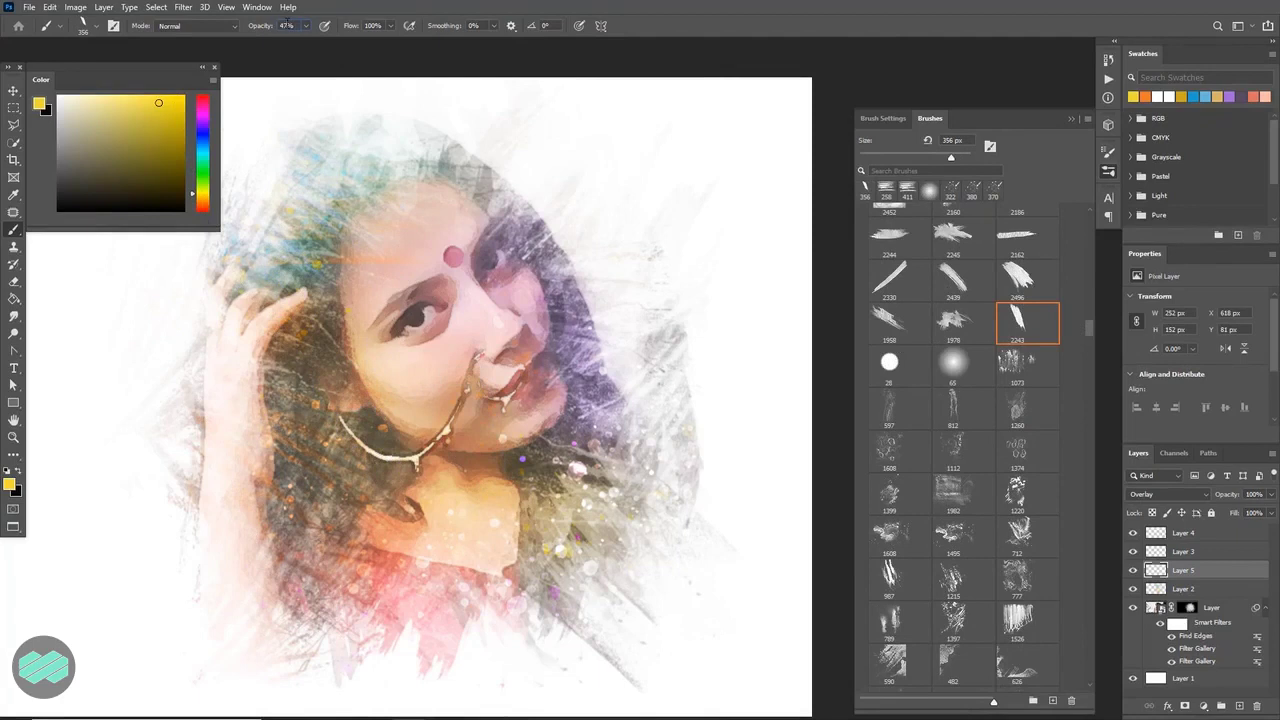
{"action": "left_click", "coordinate": [119, 99]}
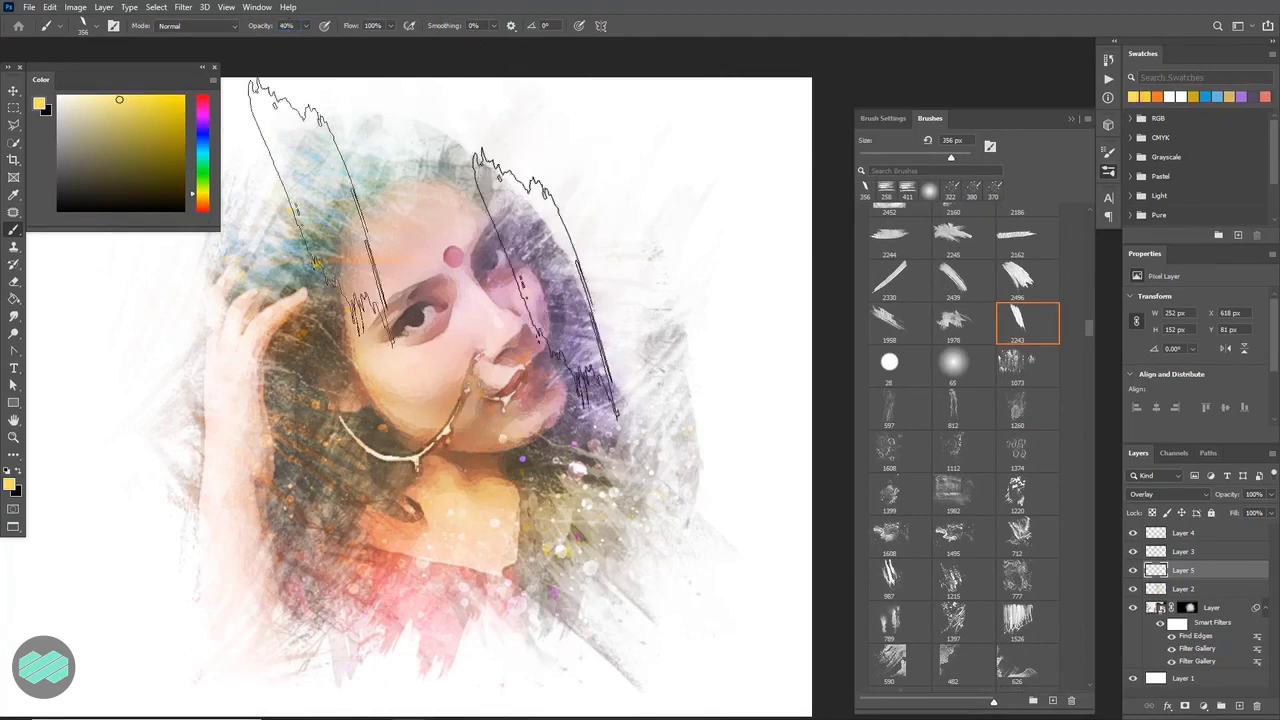
{"action": "key", "text": "bracketright"}
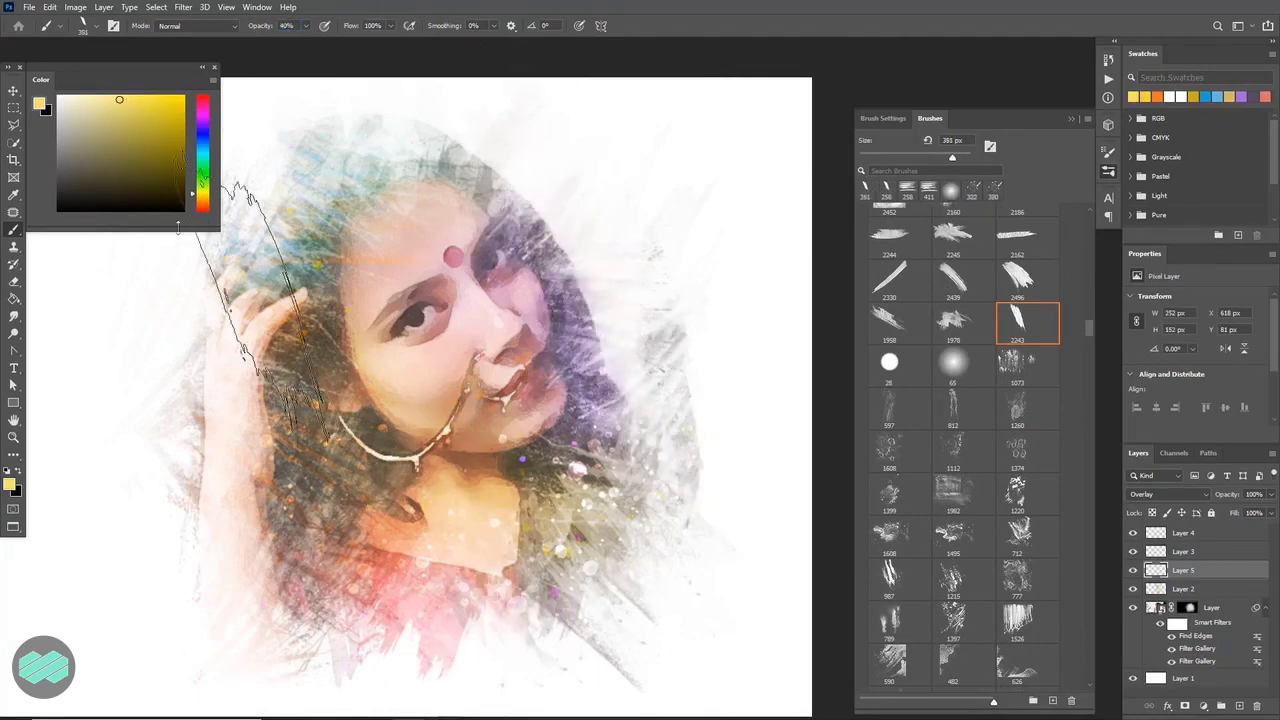
Brush salmon-orange over the lower hair with the 2243 brush rotated to 30° and sized 219 px at 40% opacity.
{"action": "left_click", "coordinate": [203, 205]}
{"action": "right_click", "coordinate": [330, 540]}
{"action": "left_click_drag", "start_coordinate": [380, 380], "coordinate": [378, 368]}
{"action": "key", "text": "Return"}
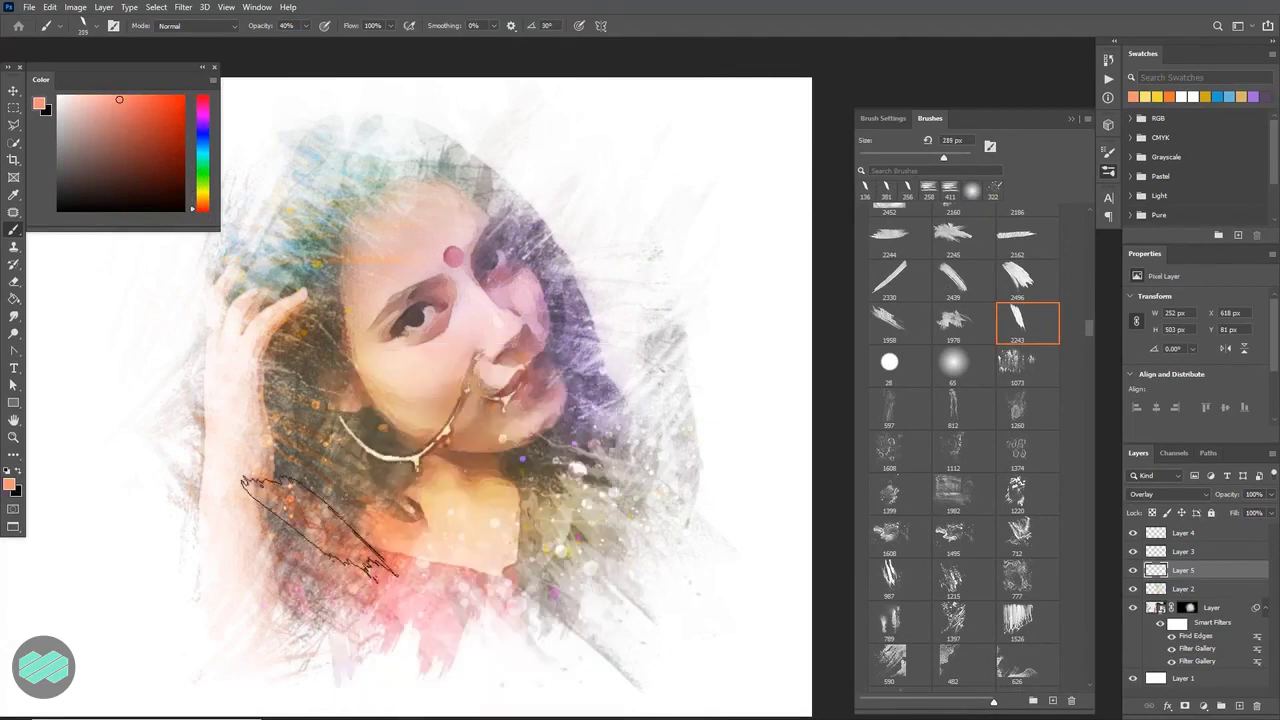
{"action": "key", "text": "bracketleft"}
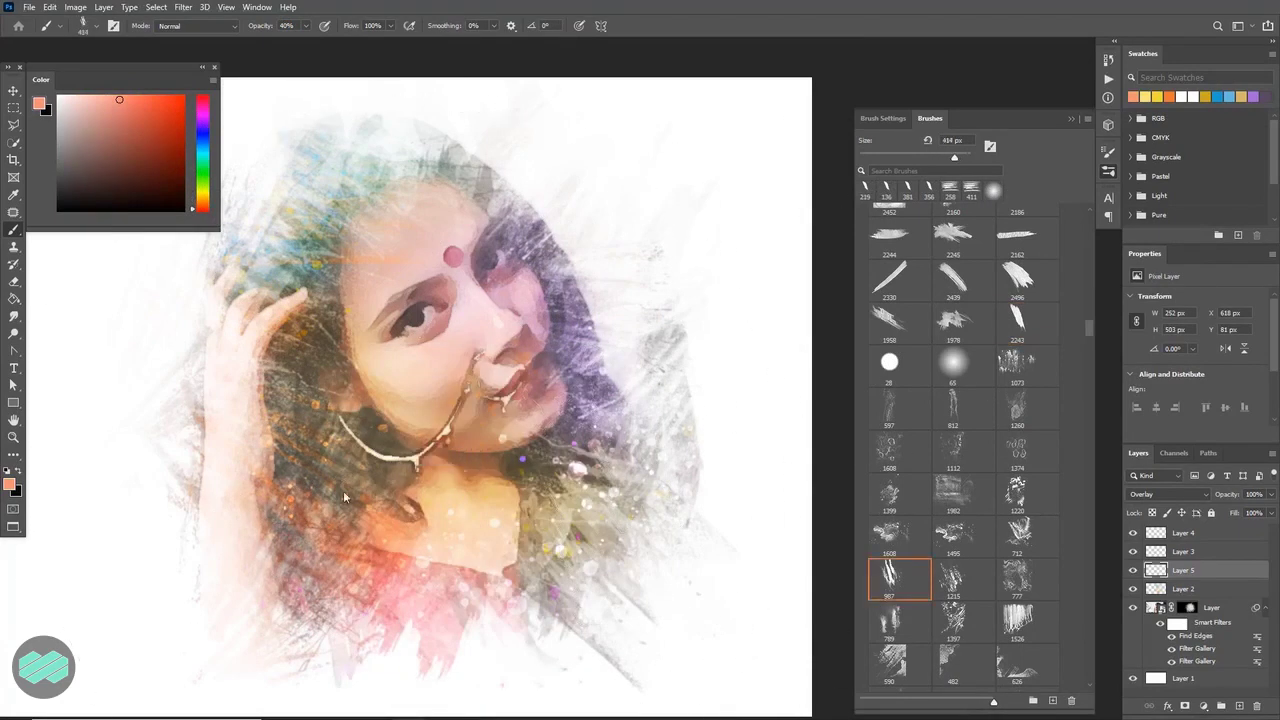
Texture the lower hair and dress in salmon and light orange with the 987 brush at 568 px, changing to the soft round brush.
{"action": "left_click_drag", "start_coordinate": [329, 571], "coordinate": [486, 543]}
{"action": "left_click", "coordinate": [203, 197]}
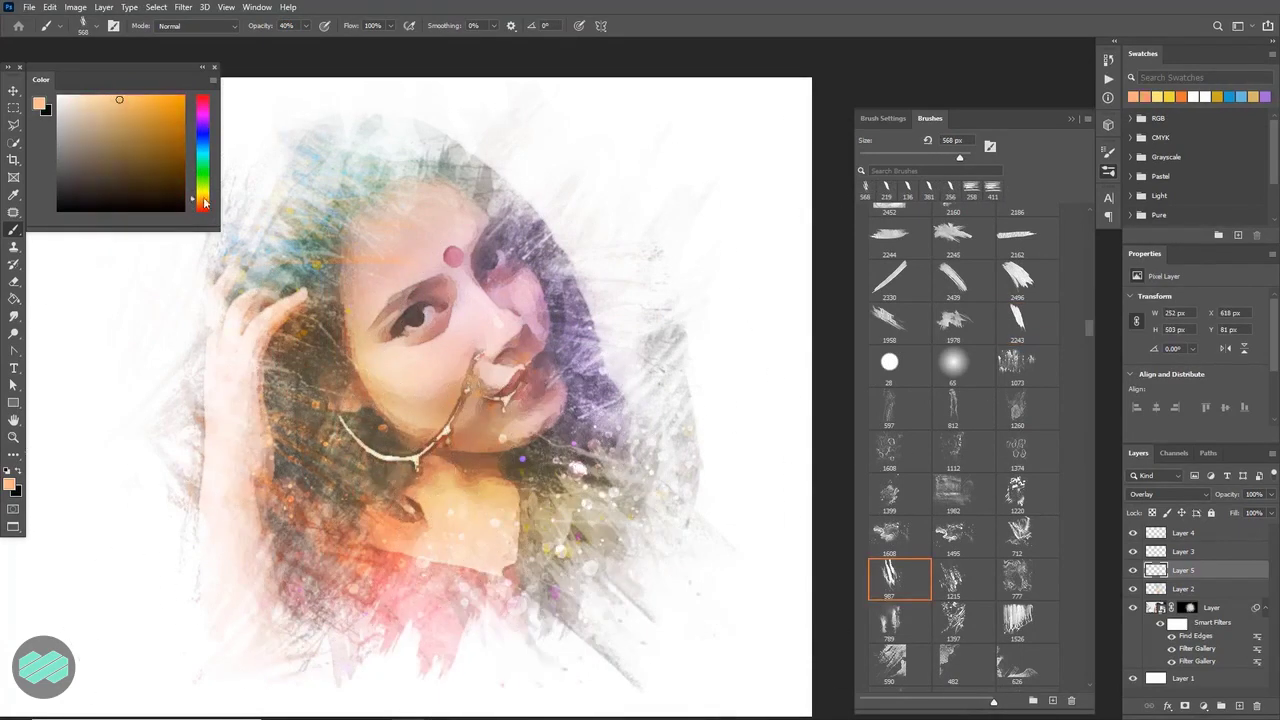
{"action": "right_click", "coordinate": [466, 342]}
{"action": "double_click", "coordinate": [520, 405]}
{"action": "left_click_drag", "start_coordinate": [457, 400], "coordinate": [420, 415]}
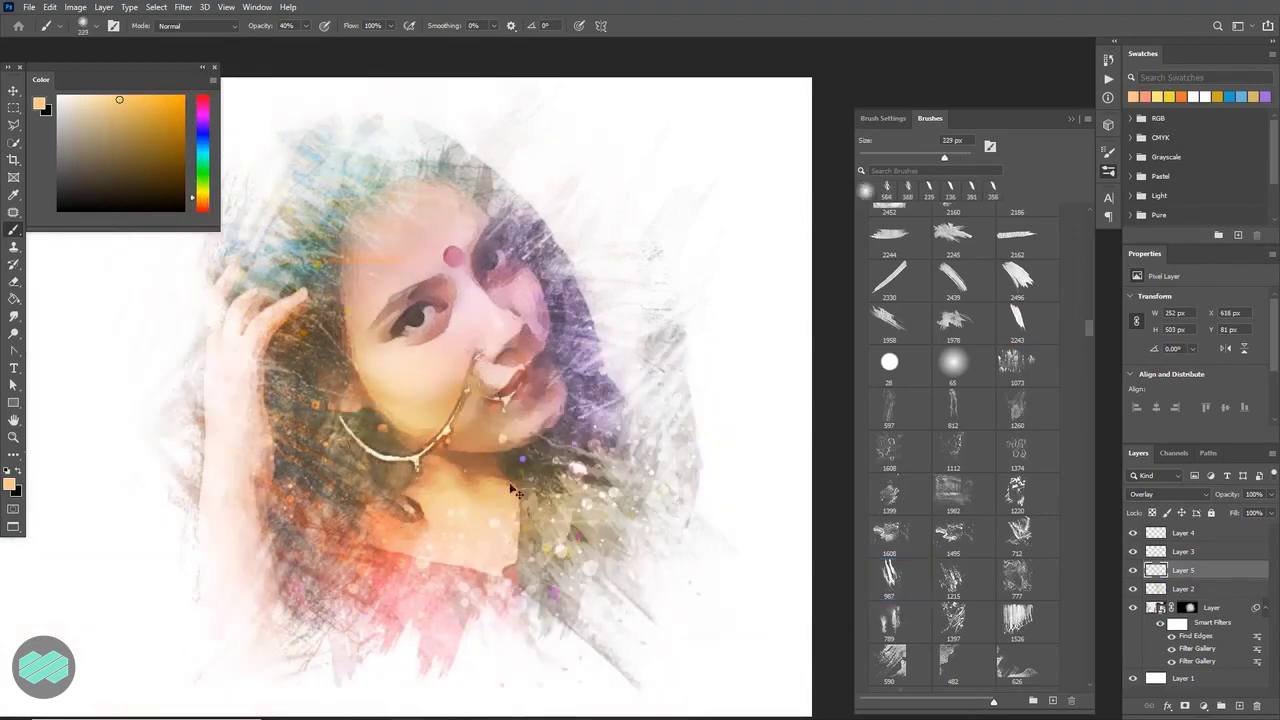
Tint the hair near the raised hand in sampled brown and orange-red with the soft round brush at 168 px.
{"action": "left_click", "coordinate": [357, 251], "text": "alt"}
{"action": "left_click_drag", "start_coordinate": [378, 278], "coordinate": [320, 271]}
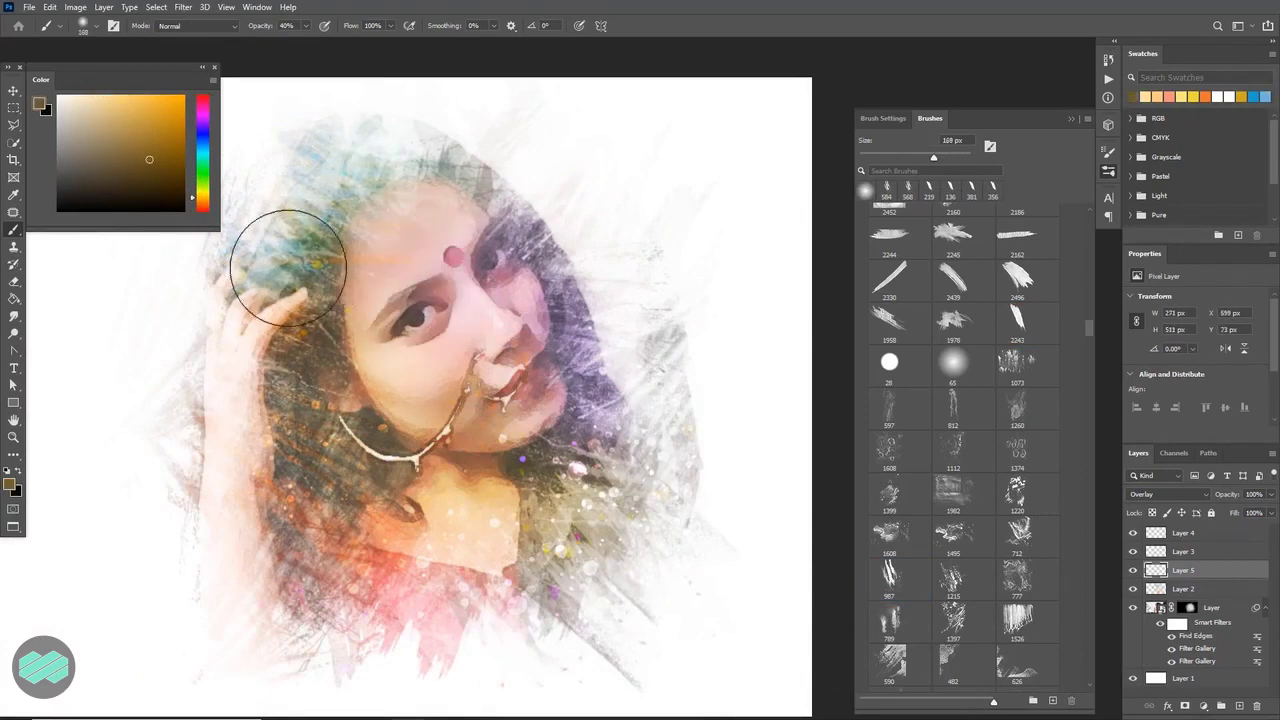
{"action": "left_click", "coordinate": [204, 208]}
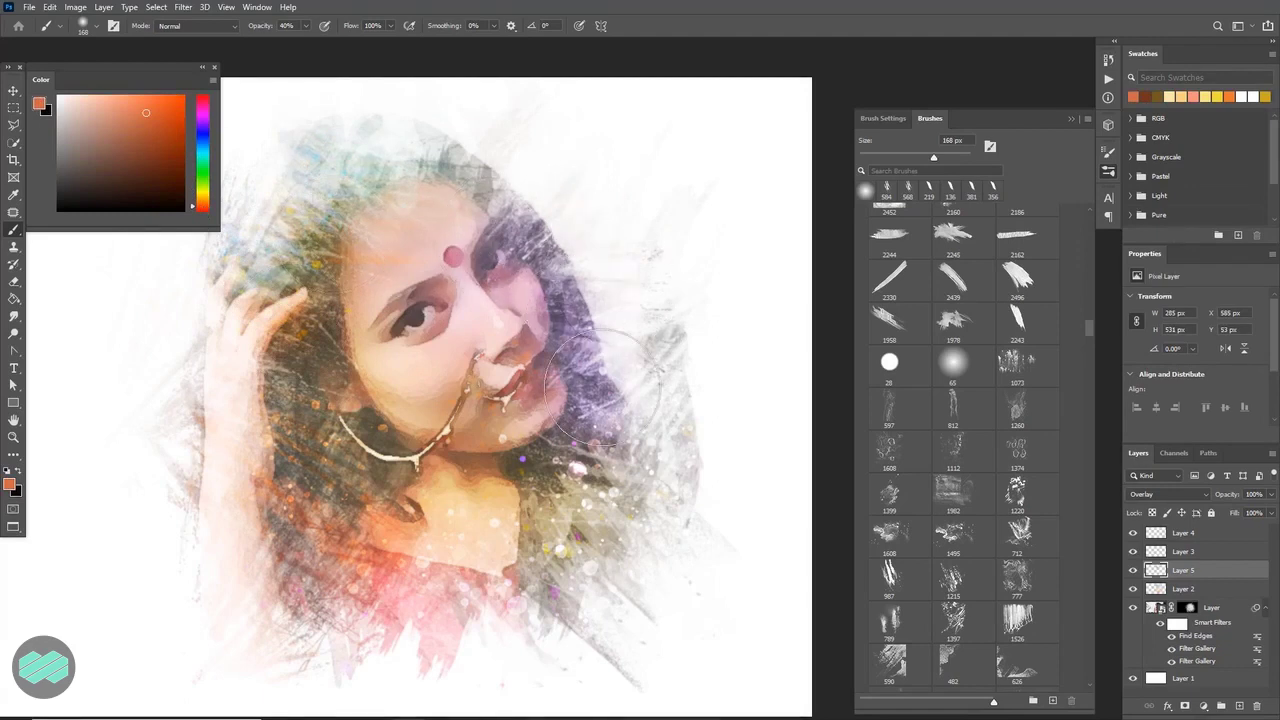
Add a Vibrance adjustment above the portrait smart object with vibrance -14 and saturation +31.
{"action": "left_click", "coordinate": [1227, 612]}
{"action": "left_click", "coordinate": [1205, 705]}
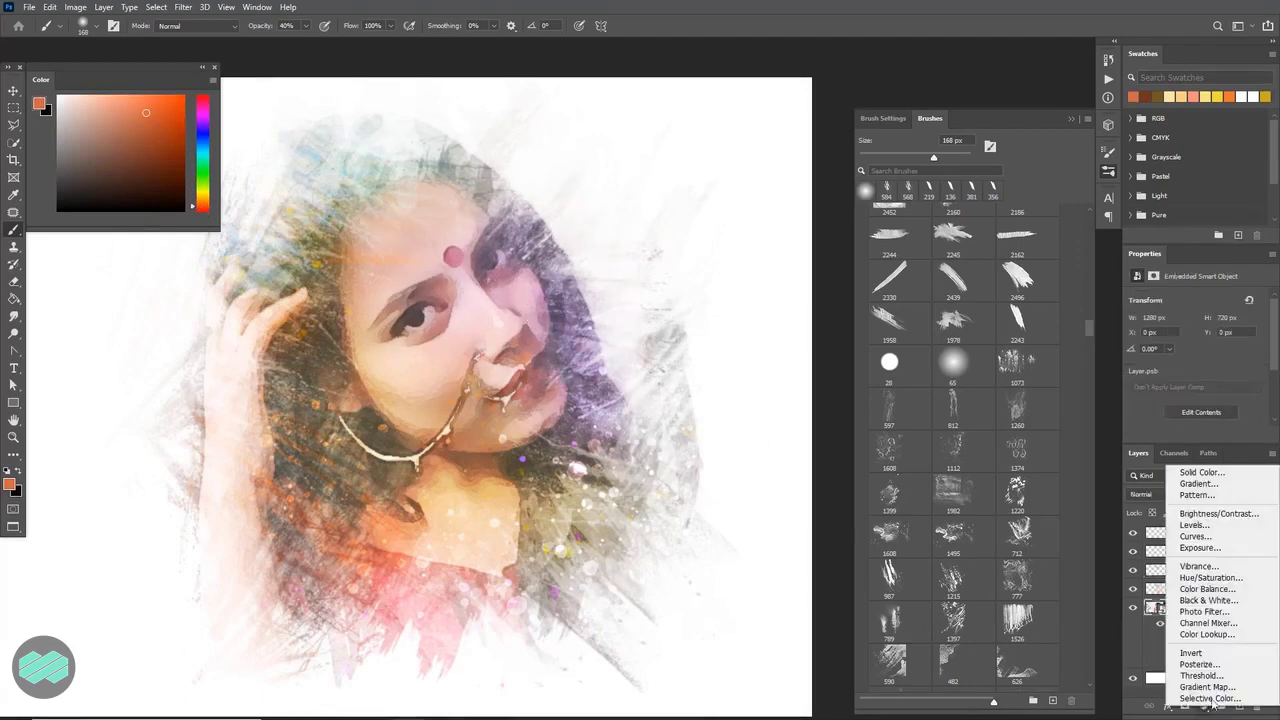
{"action": "left_click", "coordinate": [1226, 567]}
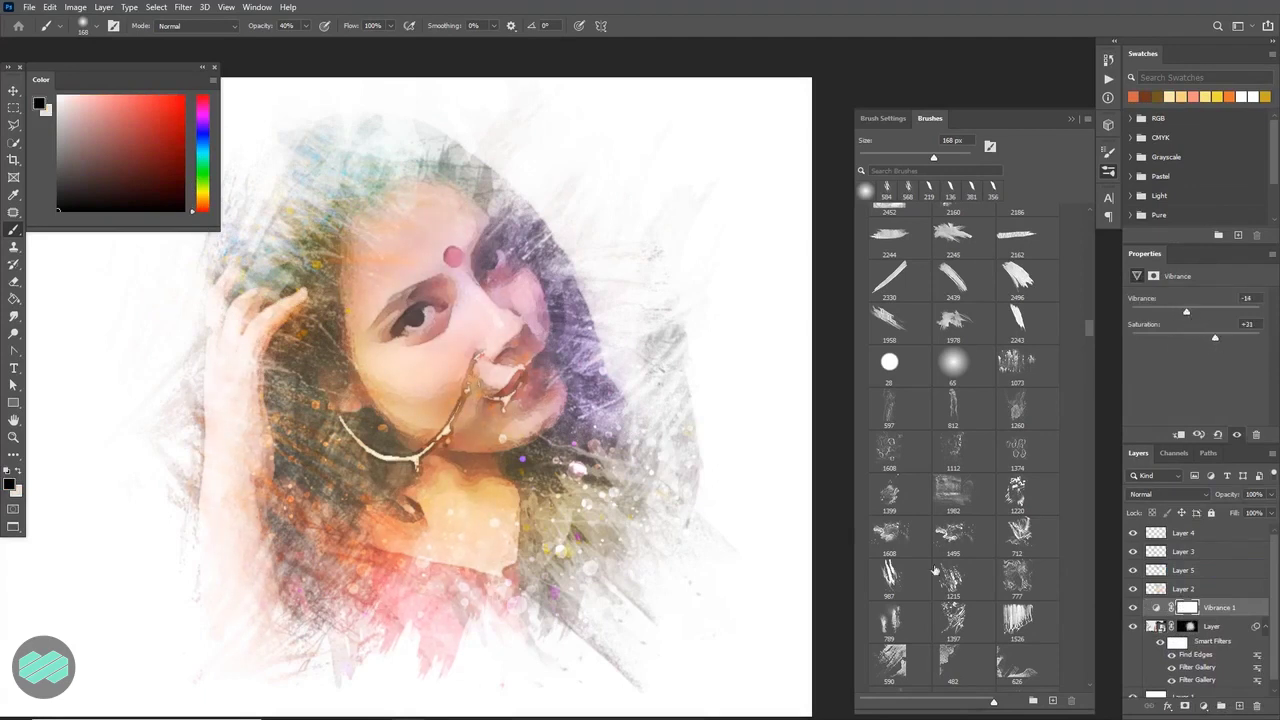
Paint orange-red, green and tan-orange strokes over the hair on the colour tint layer with the 1081 brush at 373 to 378 px.
{"action": "left_click_drag", "start_coordinate": [1088, 330], "coordinate": [1089, 343]}
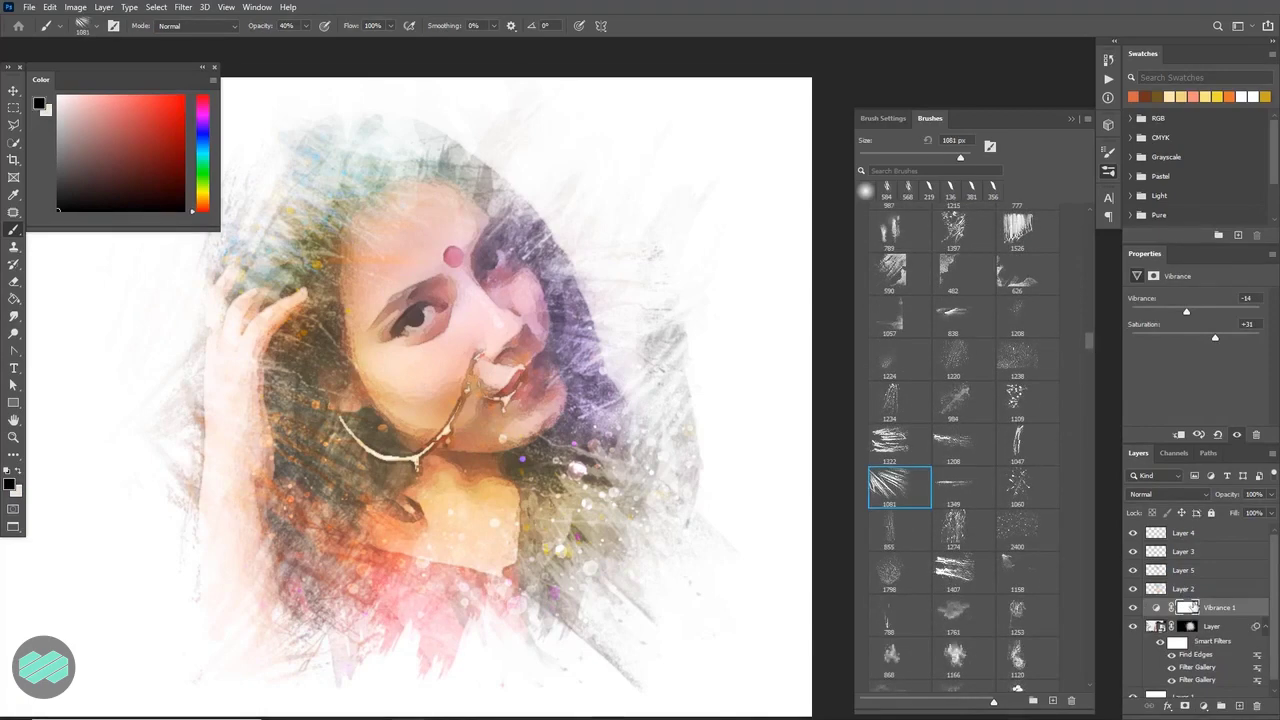
{"action": "left_click", "coordinate": [1205, 588]}
{"action": "left_click_drag", "start_coordinate": [470, 338], "coordinate": [657, 243]}
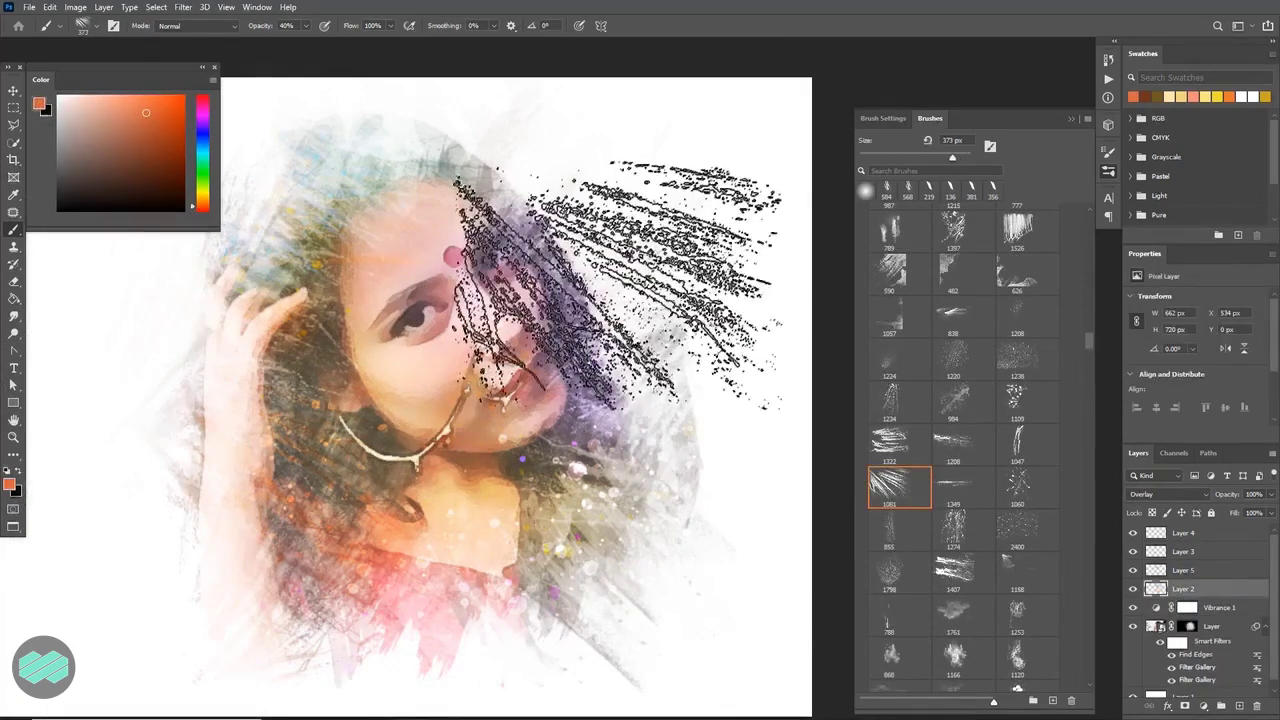
{"action": "left_click", "coordinate": [203, 172]}
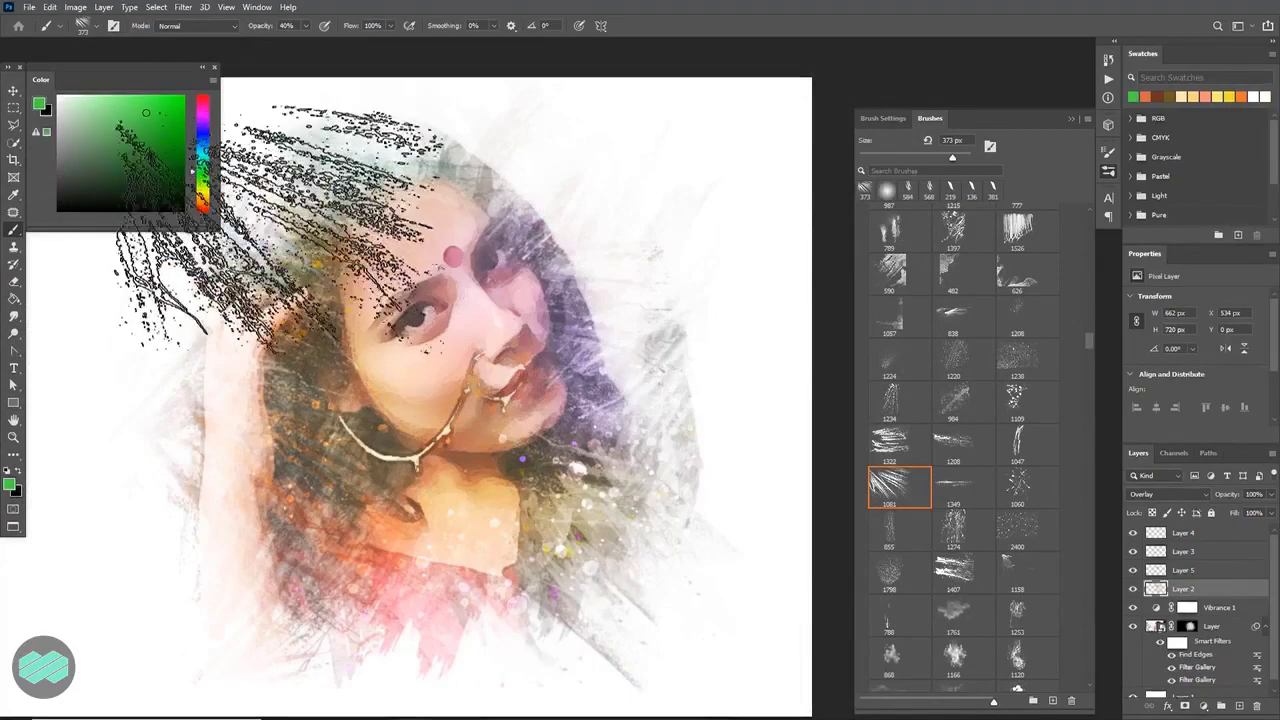
{"action": "left_click", "coordinate": [202, 200]}
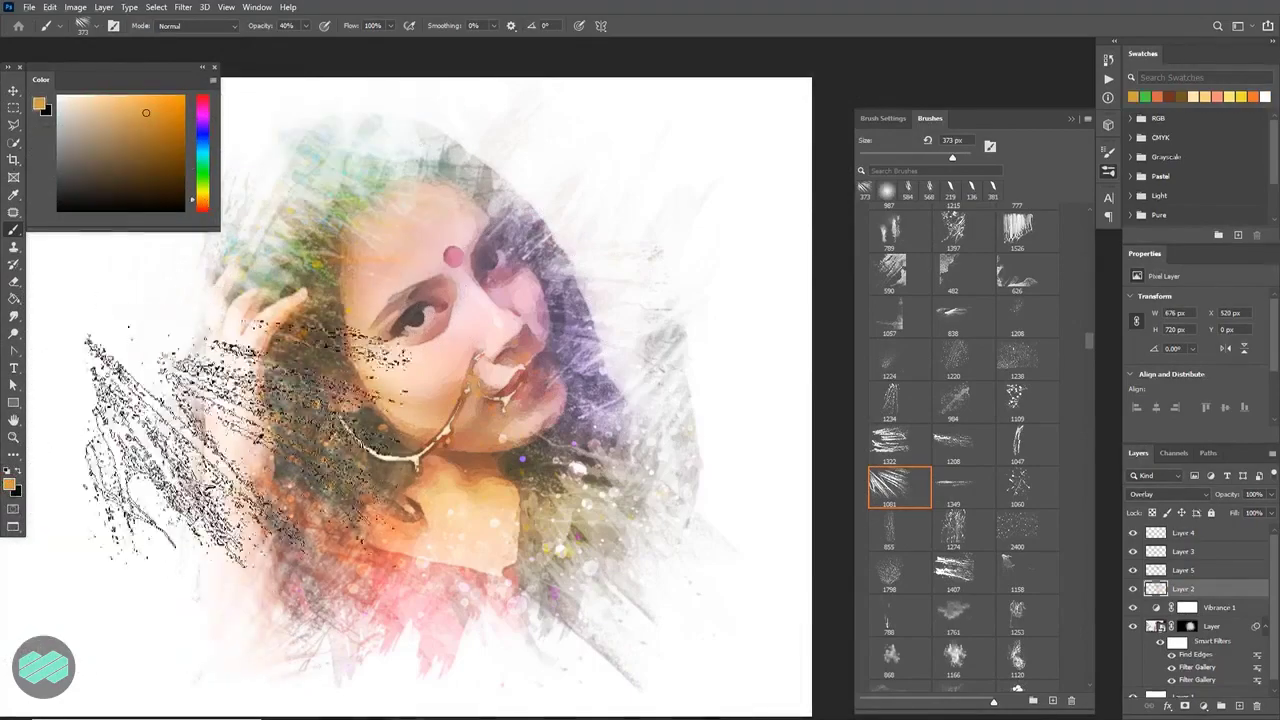
{"action": "mouse_move", "coordinate": [315, 525]}
{"action": "left_mouse_down"}
{"action": "mouse_move", "coordinate": [429, 586]}
{"action": "mouse_move", "coordinate": [429, 543]}
{"action": "mouse_move", "coordinate": [371, 571]}
{"action": "mouse_move", "coordinate": [447, 525]}
{"action": "left_mouse_up"}
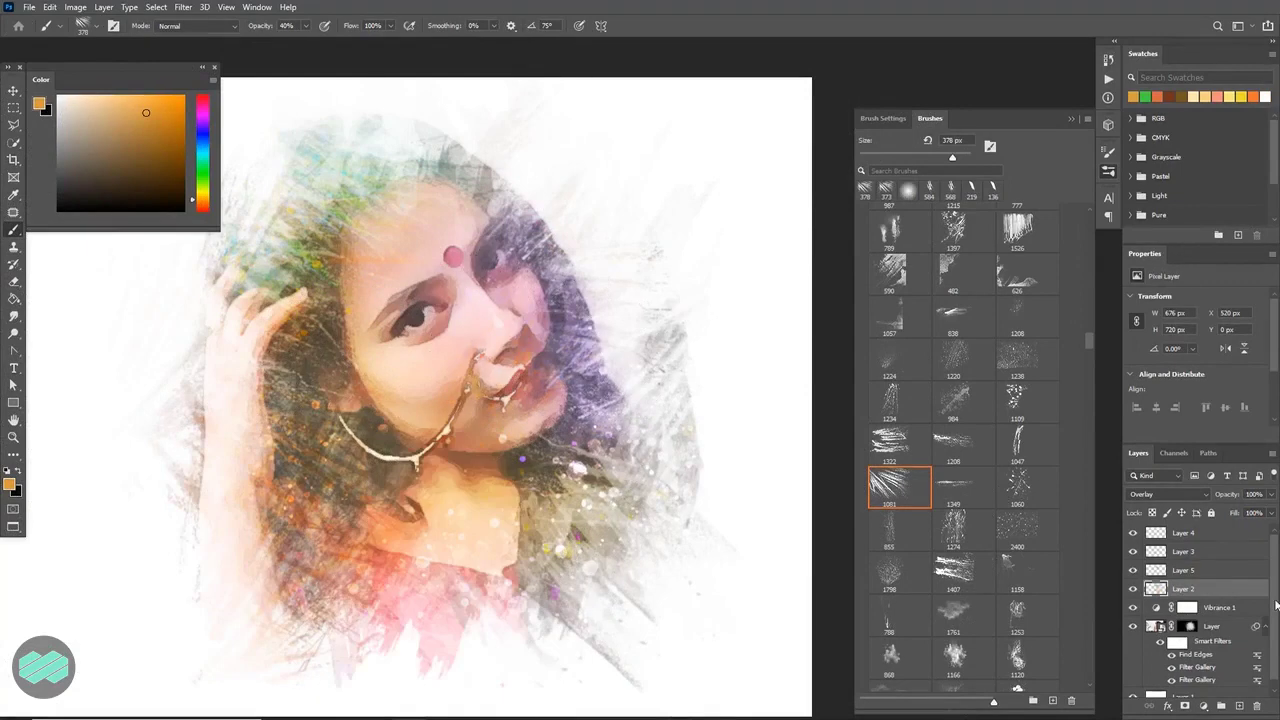
Paint the hair beside the arm on the Overlay highlight layer with the 1100 brush at -65°, sampling colours and changing to light blue.
{"action": "scroll", "coordinate": [1243, 590], "scroll_direction": "down", "scroll_amount": 1}
{"action": "mouse_move", "coordinate": [1091, 338]}
{"action": "left_mouse_down"}
{"action": "mouse_move", "coordinate": [1082, 253]}
{"action": "mouse_move", "coordinate": [1072, 388]}
{"action": "mouse_move", "coordinate": [1090, 416]}
{"action": "left_mouse_up"}
{"action": "left_click", "coordinate": [1017, 387]}
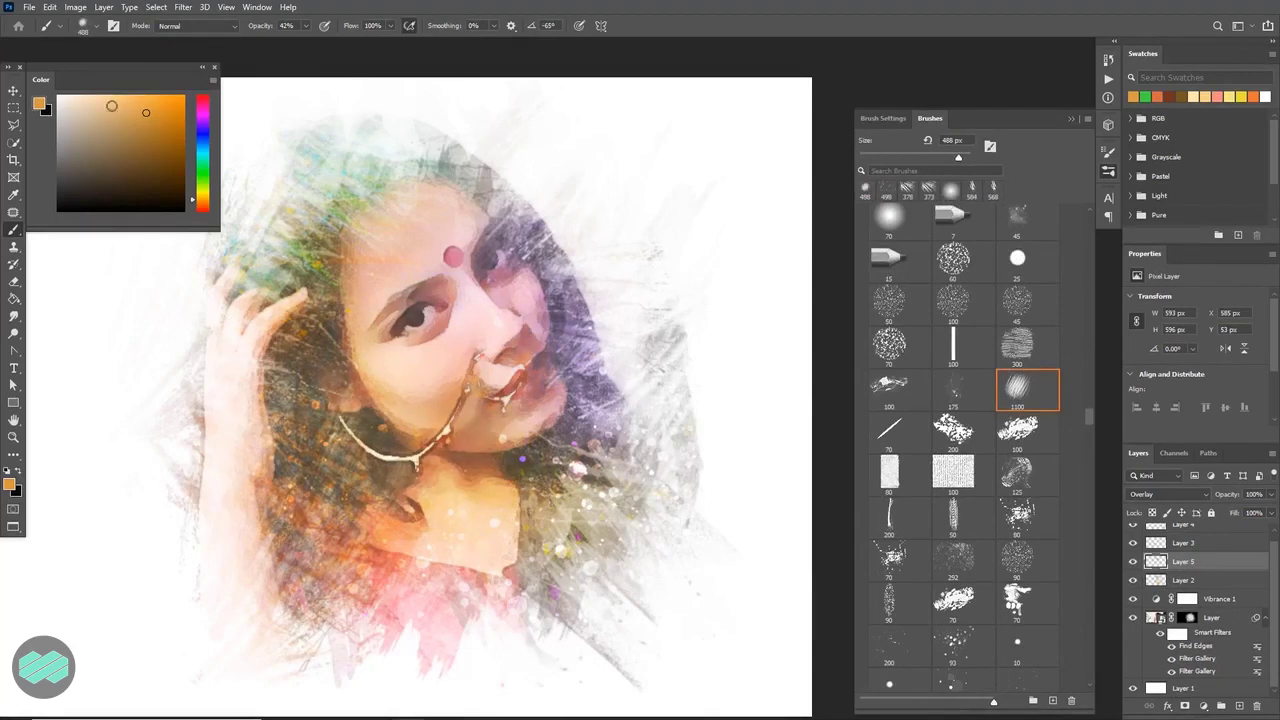
{"action": "left_click_drag", "start_coordinate": [293, 335], "coordinate": [245, 335]}
{"action": "mouse_move", "coordinate": [275, 413]}
{"action": "left_mouse_down"}
{"action": "mouse_move", "coordinate": [250, 495]}
{"action": "mouse_move", "coordinate": [266, 410]}
{"action": "mouse_move", "coordinate": [283, 424]}
{"action": "mouse_move", "coordinate": [270, 517]}
{"action": "left_mouse_up"}
{"action": "left_click", "coordinate": [264, 422], "text": "alt"}
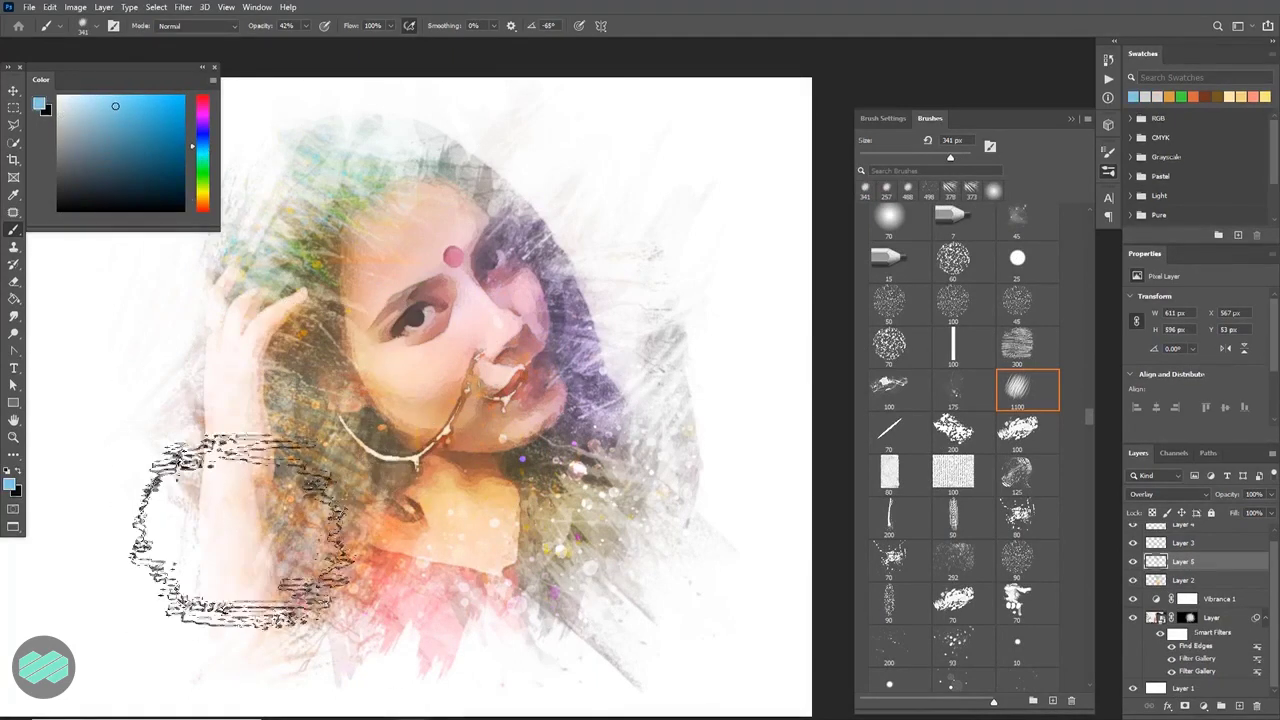
Streak light blue through the hair on the highlight layer with the 400 brush at 385 to 398 px and 42% opacity.
{"action": "left_click_drag", "start_coordinate": [1088, 418], "coordinate": [1084, 558]}
{"action": "left_click", "coordinate": [930, 352]}
{"action": "left_click", "coordinate": [1020, 338]}
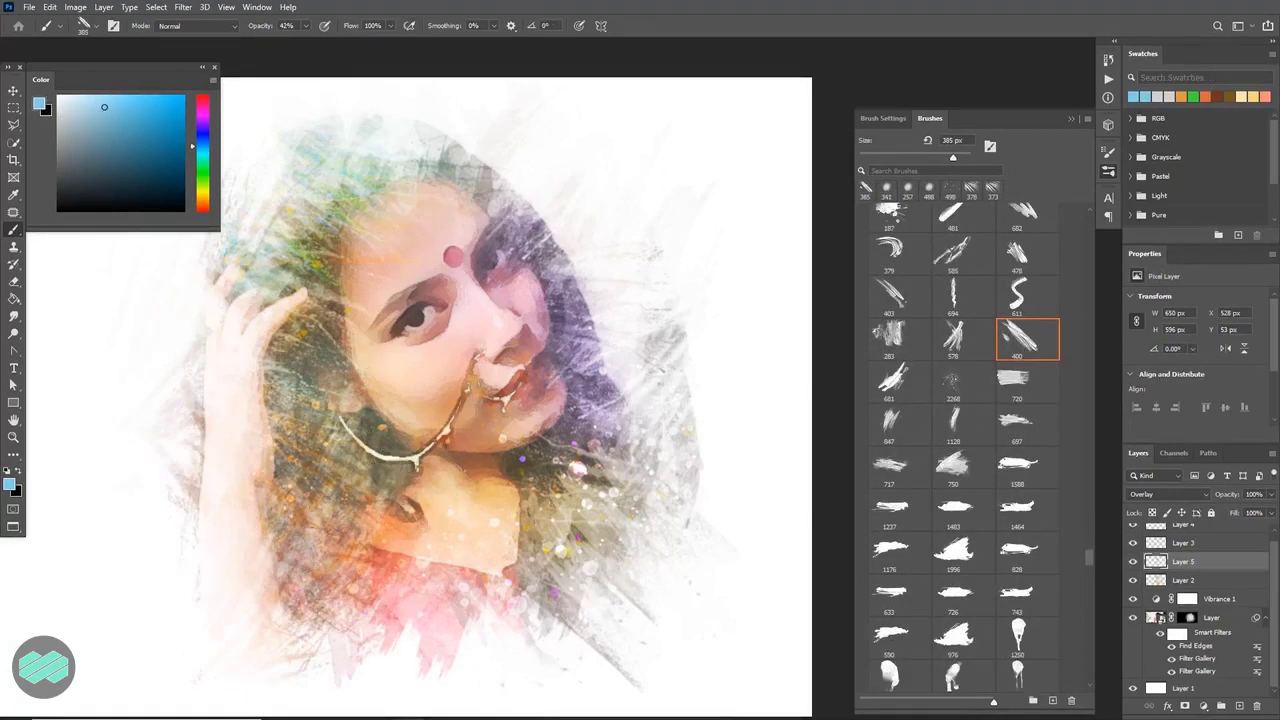
{"action": "left_click_drag", "start_coordinate": [561, 288], "coordinate": [575, 288]}
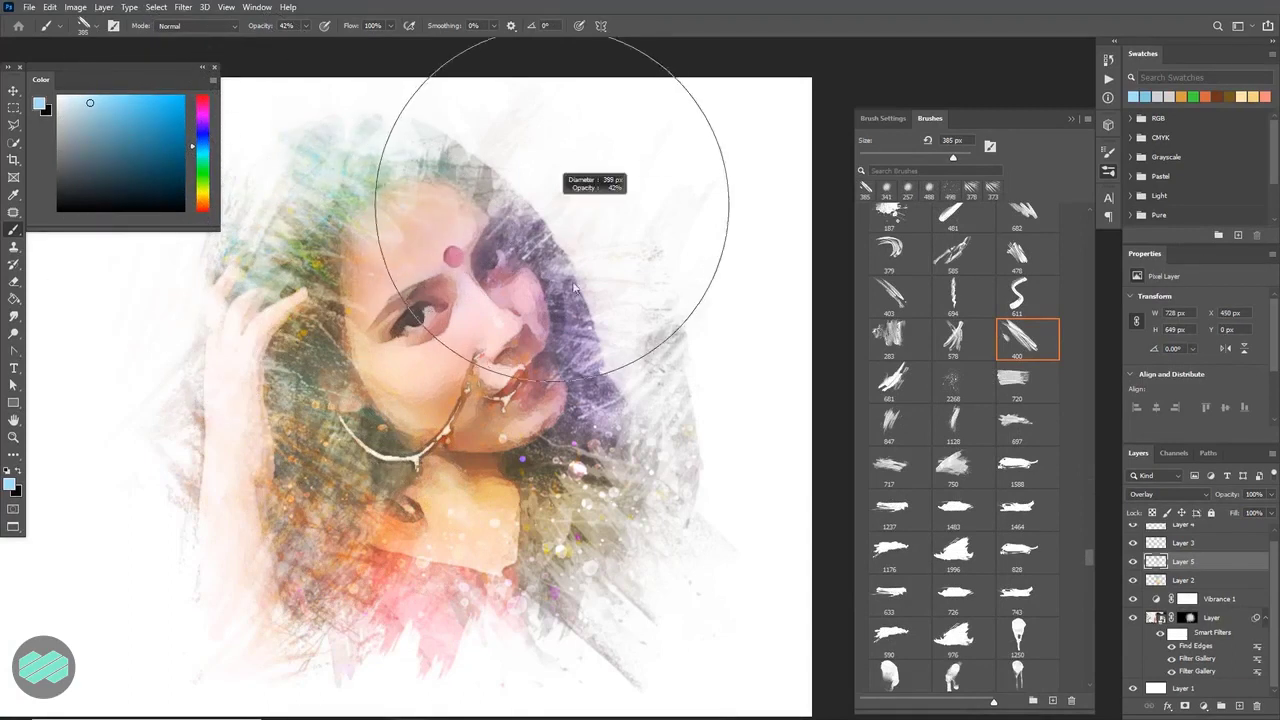
Add a Color Balance above the portrait: shadows green +9, blue +9; highlights toward yellow; midtones red -1, green +14, blue +39.
{"action": "left_click", "coordinate": [1228, 620]}
{"action": "left_click", "coordinate": [1205, 707]}
{"action": "left_click", "coordinate": [1207, 592]}
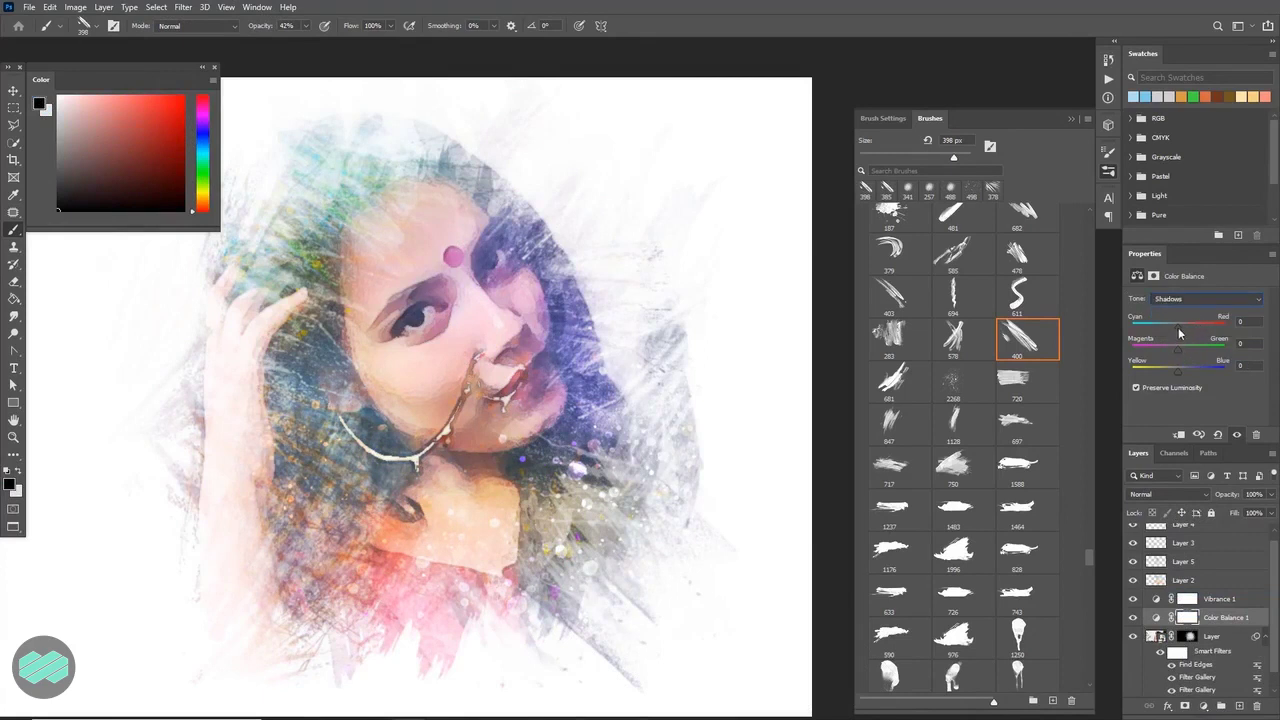
{"action": "left_click_drag", "start_coordinate": [1179, 333], "coordinate": [1184, 331]}
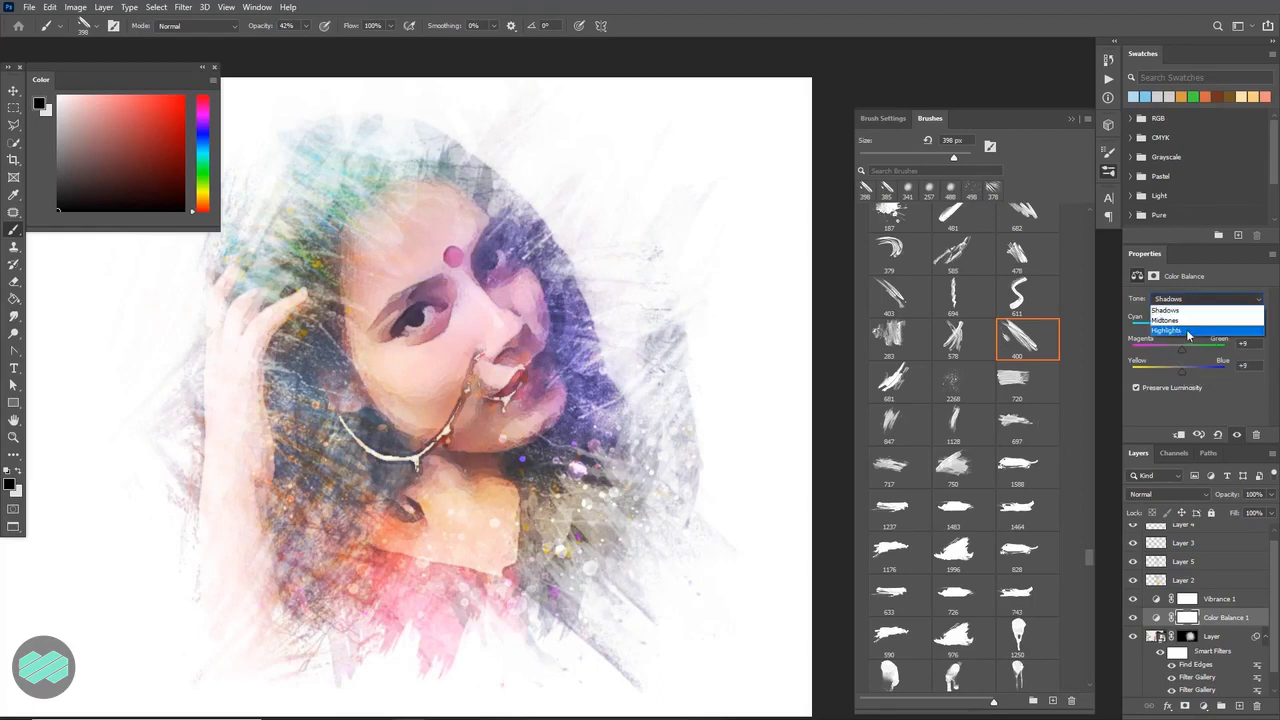
{"action": "left_click_drag", "start_coordinate": [1179, 376], "coordinate": [1170, 373]}
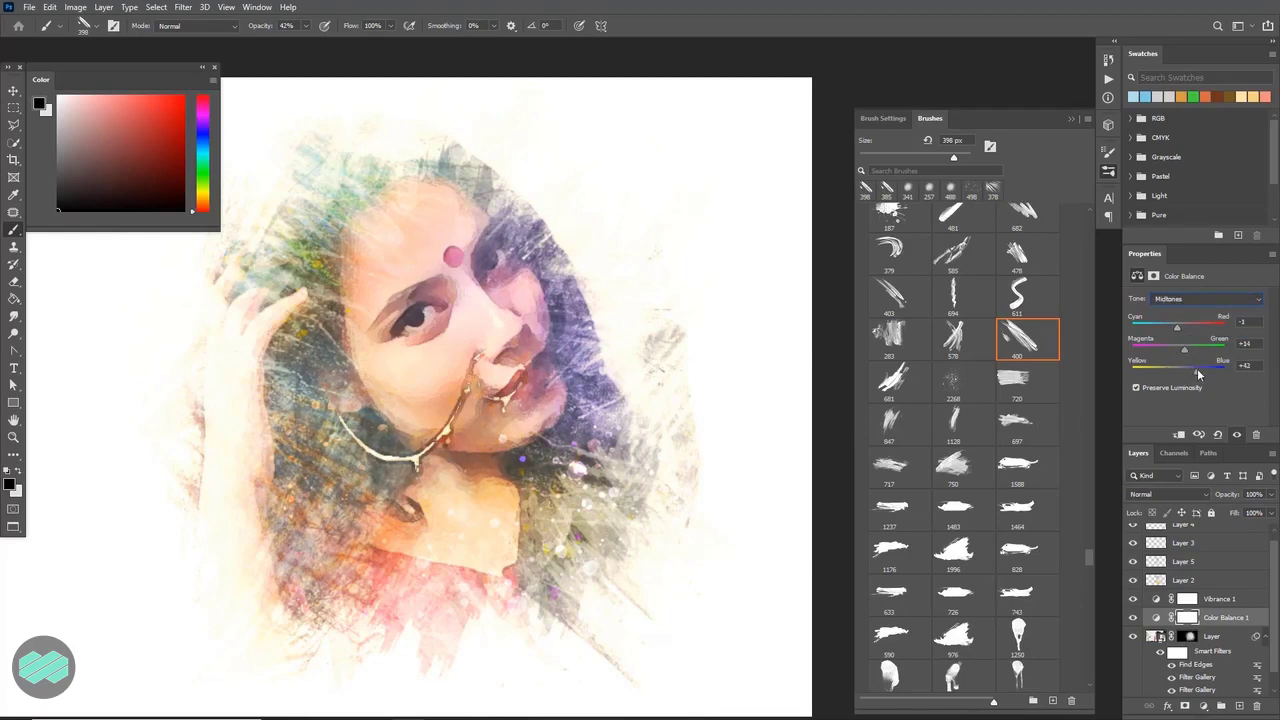
Splatter light purple over the hair and shoulder on the Color Dodge layer with the second 284 brush at 224 to 249 px.
{"action": "scroll", "coordinate": [1190, 530], "scroll_direction": "up", "scroll_amount": 1}
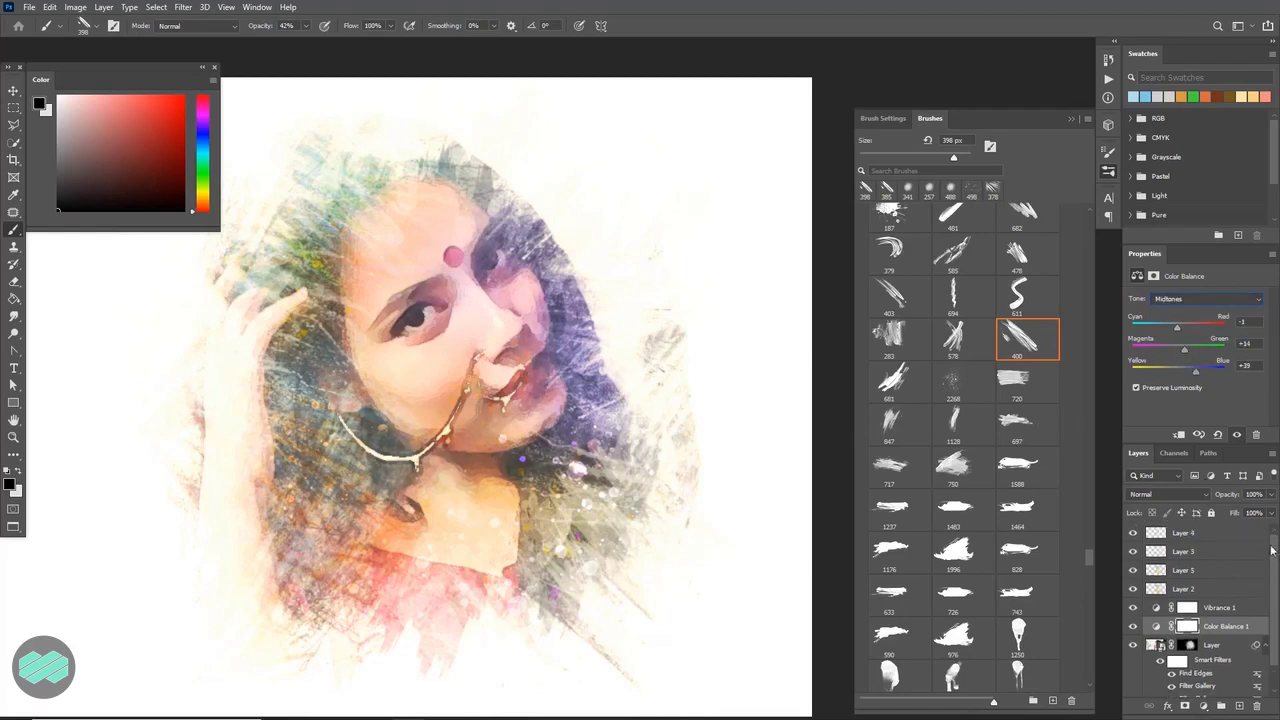
{"action": "left_click", "coordinate": [1160, 535]}
{"action": "scroll", "coordinate": [1000, 410], "scroll_direction": "up", "scroll_amount": 15}
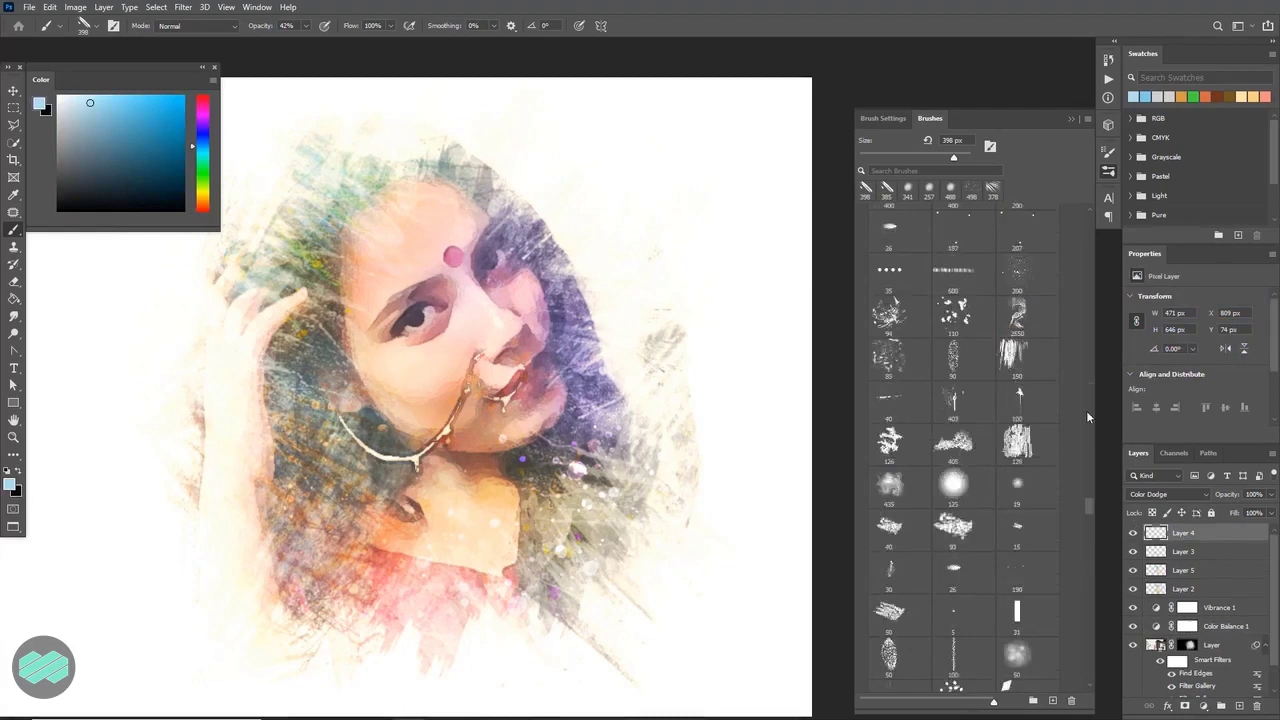
{"action": "left_click", "coordinate": [953, 298]}
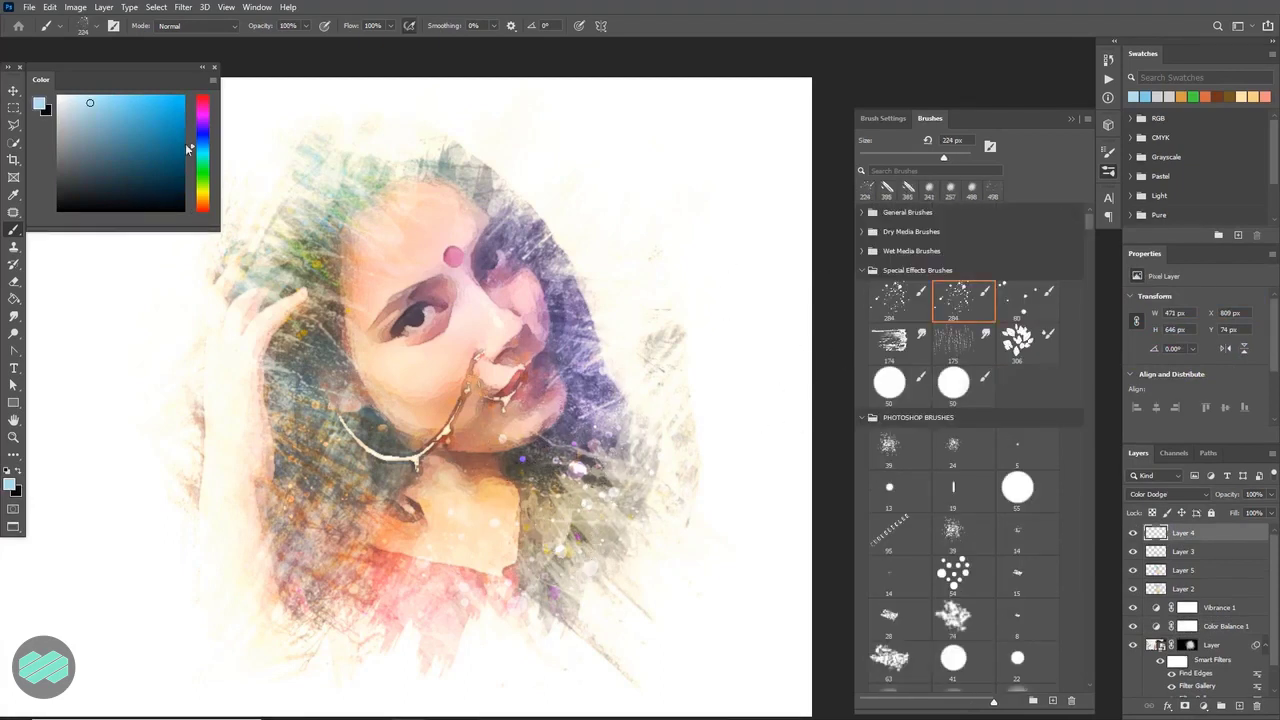
{"action": "left_click_drag", "start_coordinate": [187, 148], "coordinate": [191, 135]}
{"action": "key", "text": "]"}
{"action": "mouse_move", "coordinate": [480, 465]}
{"action": "left_mouse_down"}
{"action": "mouse_move", "coordinate": [465, 492]}
{"action": "mouse_move", "coordinate": [450, 567]}
{"action": "mouse_move", "coordinate": [300, 525]}
{"action": "left_mouse_up"}
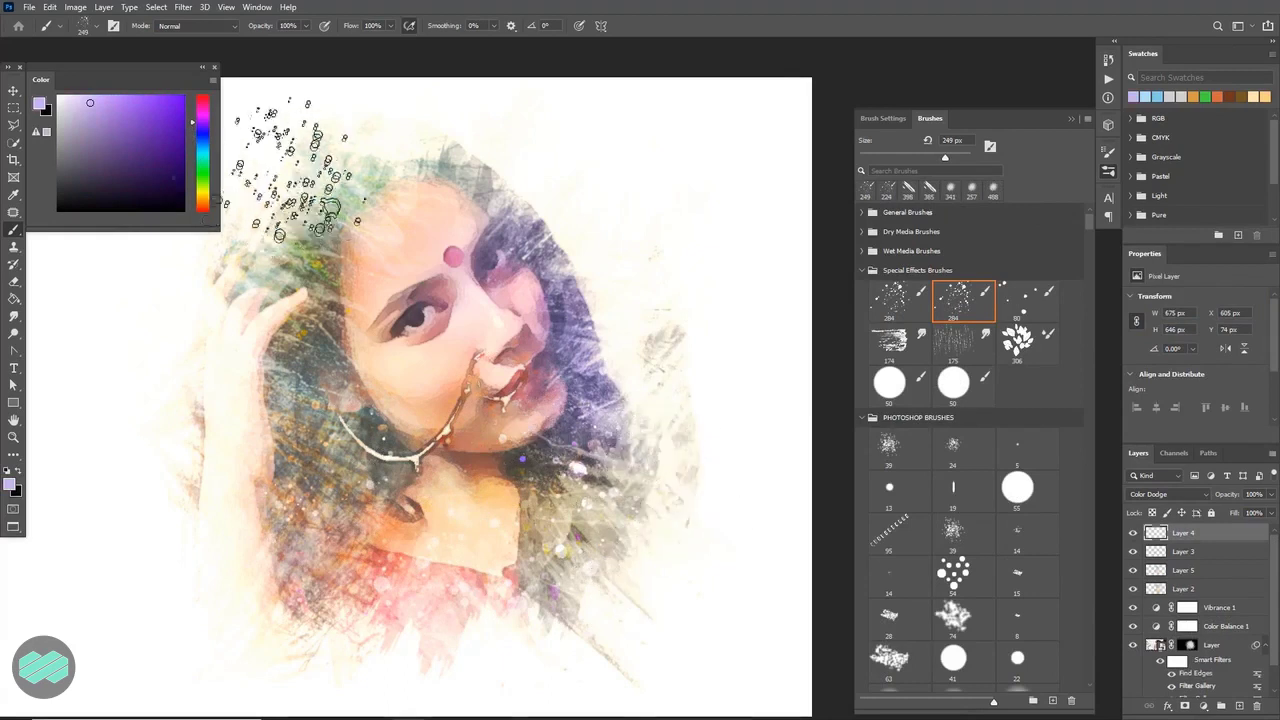
{"action": "mouse_move", "coordinate": [457, 200]}
{"action": "left_mouse_down"}
{"action": "mouse_move", "coordinate": [585, 170]}
{"action": "mouse_move", "coordinate": [650, 370]}
{"action": "mouse_move", "coordinate": [692, 362]}
{"action": "left_mouse_up"}
Target the portrait layer's mask and prepare the 1234 brush with a rotated tip for painting in black.
{"action": "left_click", "coordinate": [1185, 645]}
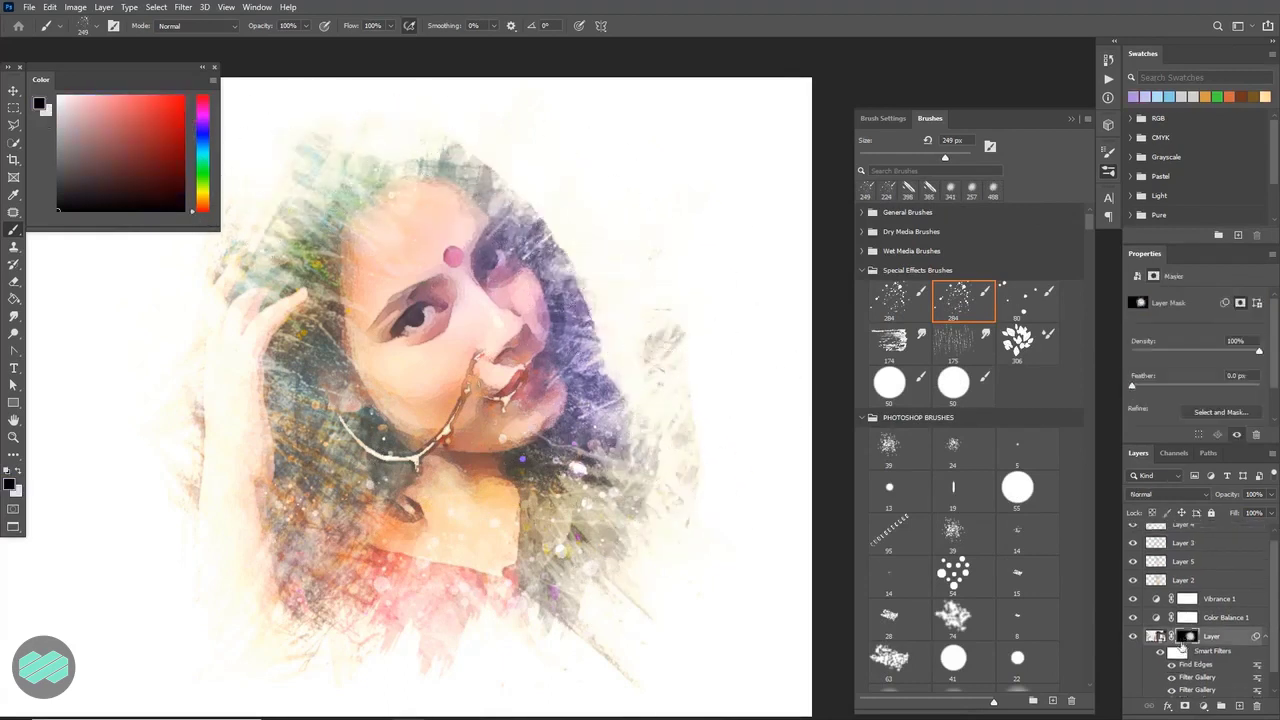
{"action": "left_click_drag", "start_coordinate": [615, 305], "coordinate": [628, 310]}
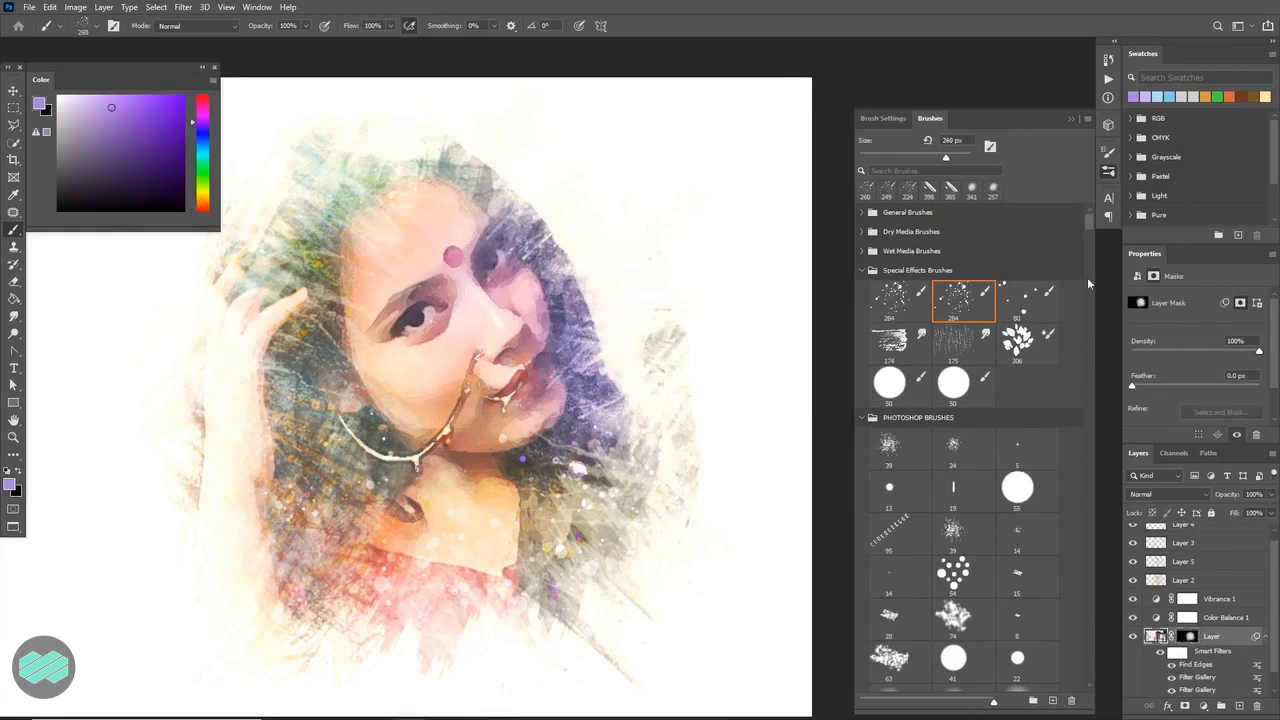
{"action": "scroll", "coordinate": [1088, 270], "scroll_direction": "down", "scroll_amount": 4}
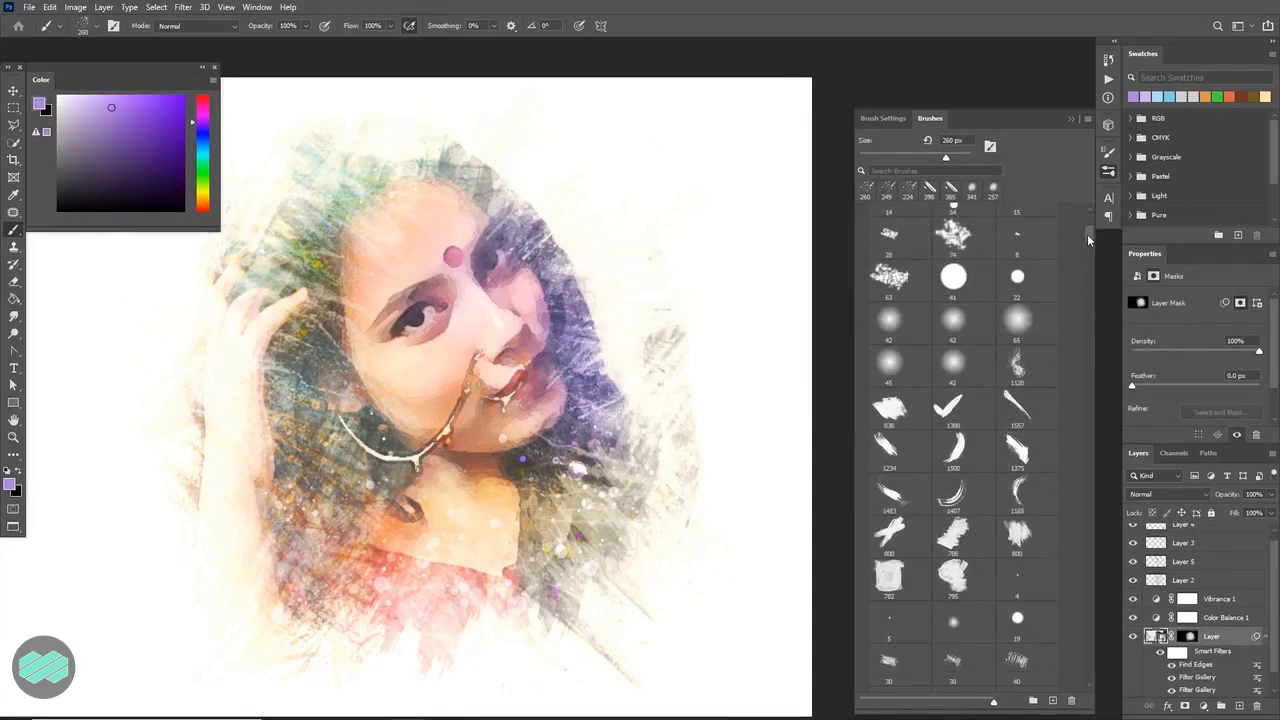
{"action": "left_click", "coordinate": [1191, 638]}
{"action": "right_click", "coordinate": [610, 315], "text": "alt"}
{"action": "right_click", "coordinate": [604, 304]}
{"action": "right_click", "coordinate": [582, 268], "text": "alt"}
{"action": "right_click", "coordinate": [586, 272]}
{"action": "left_click", "coordinate": [628, 334]}
{"action": "key", "text": "Return"}
Hide the rough outer edge of the purple hair on the mask with the 1234 brush at 235 px and 42% opacity.
{"action": "left_click", "coordinate": [646, 306]}
{"action": "key", "text": "ctrl+z"}
{"action": "key", "text": "Return"}
{"action": "right_click", "coordinate": [652, 360], "text": "alt"}
{"action": "left_click", "coordinate": [680, 400]}
{"action": "left_click", "coordinate": [720, 415]}
{"action": "left_click", "coordinate": [660, 332]}
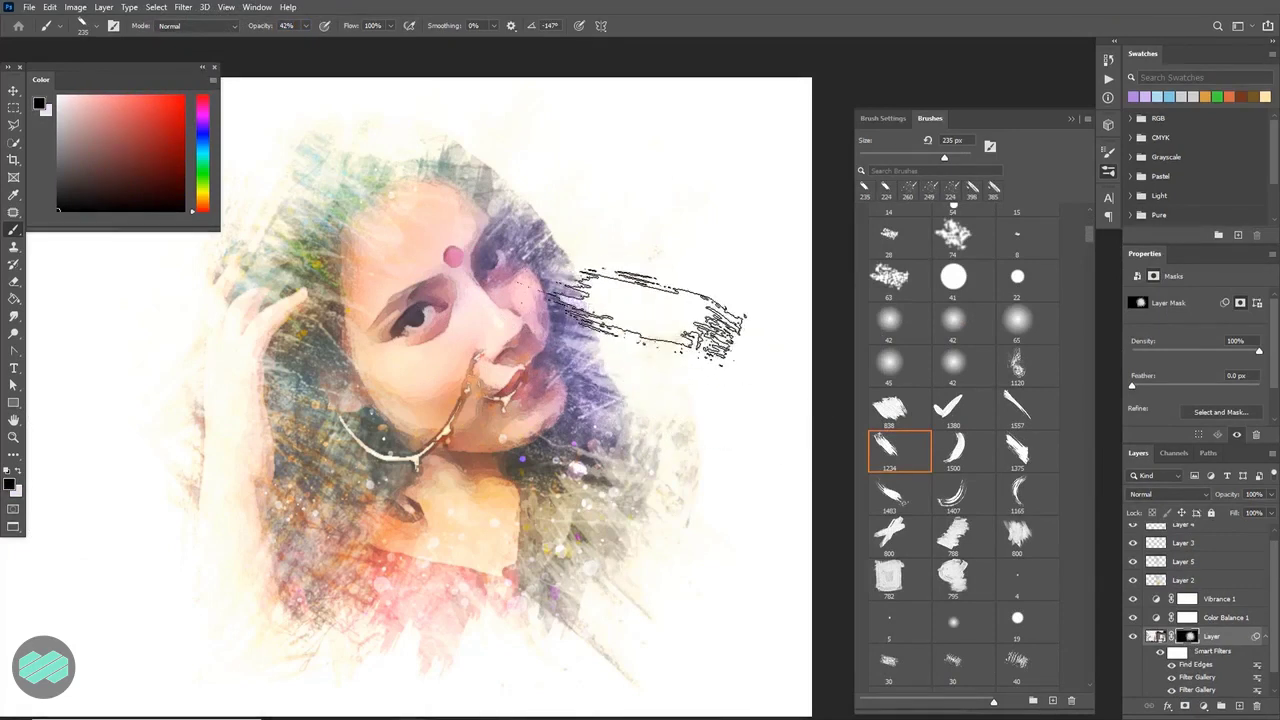
Fade more of the outer hair edge on the mask beside the mouth and shoulder, turning the 1234 brush to -51° at 245 px.
{"action": "right_click", "coordinate": [662, 284]}
{"action": "right_click", "coordinate": [659, 280]}
{"action": "left_click", "coordinate": [675, 336]}
{"action": "key", "text": "Return"}
{"action": "left_click", "coordinate": [591, 386]}
{"action": "right_click", "coordinate": [668, 330], "text": "alt"}
{"action": "right_click", "coordinate": [662, 334]}
{"action": "left_click_drag", "start_coordinate": [687, 403], "coordinate": [699, 400]}
{"action": "key", "text": "Return"}
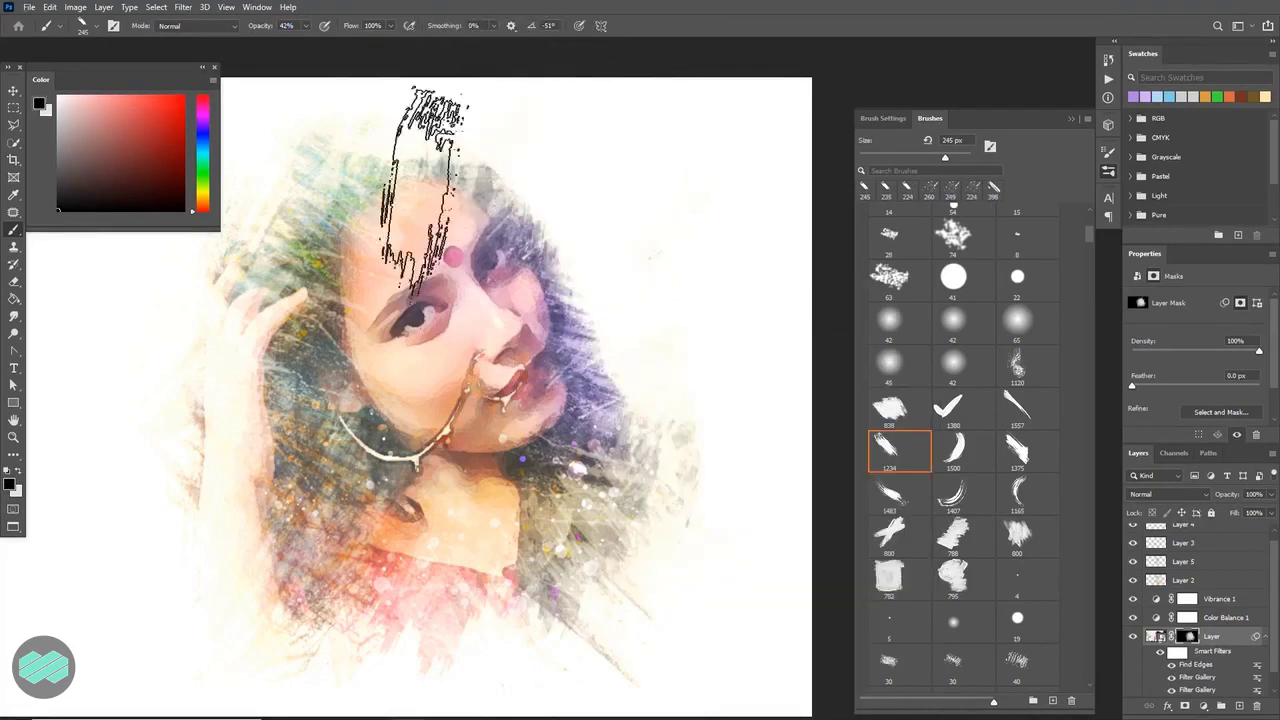
{"action": "key", "text": "x"}
{"action": "right_click", "coordinate": [384, 232], "text": "alt"}
{"action": "left_click_drag", "start_coordinate": [388, 213], "coordinate": [427, 203]}
{"action": "key", "text": "ctrl+z"}
Fade the hair edge above the forehead on the portrait's mask with the 590 brush at 274 px turned to 58°.
{"action": "left_click_drag", "start_coordinate": [1087, 233], "coordinate": [1087, 338]}
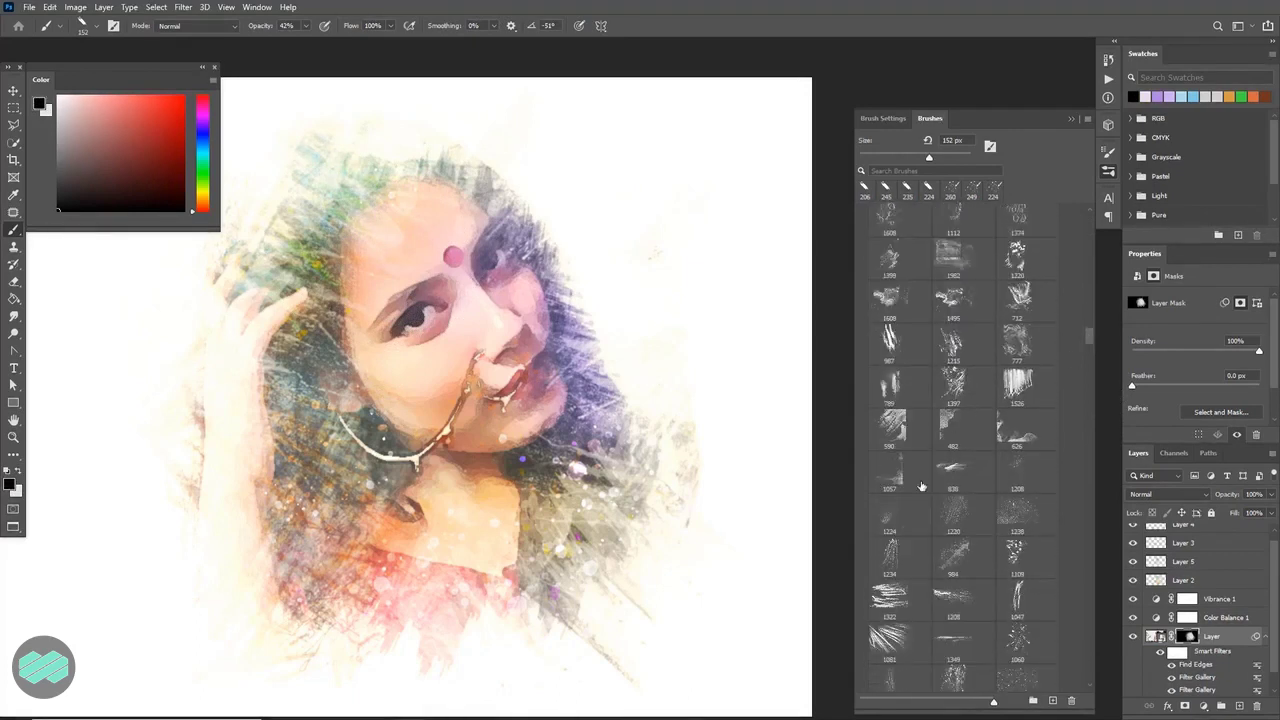
{"action": "left_click_drag", "start_coordinate": [487, 215], "coordinate": [450, 240]}
{"action": "right_click", "coordinate": [440, 205]}
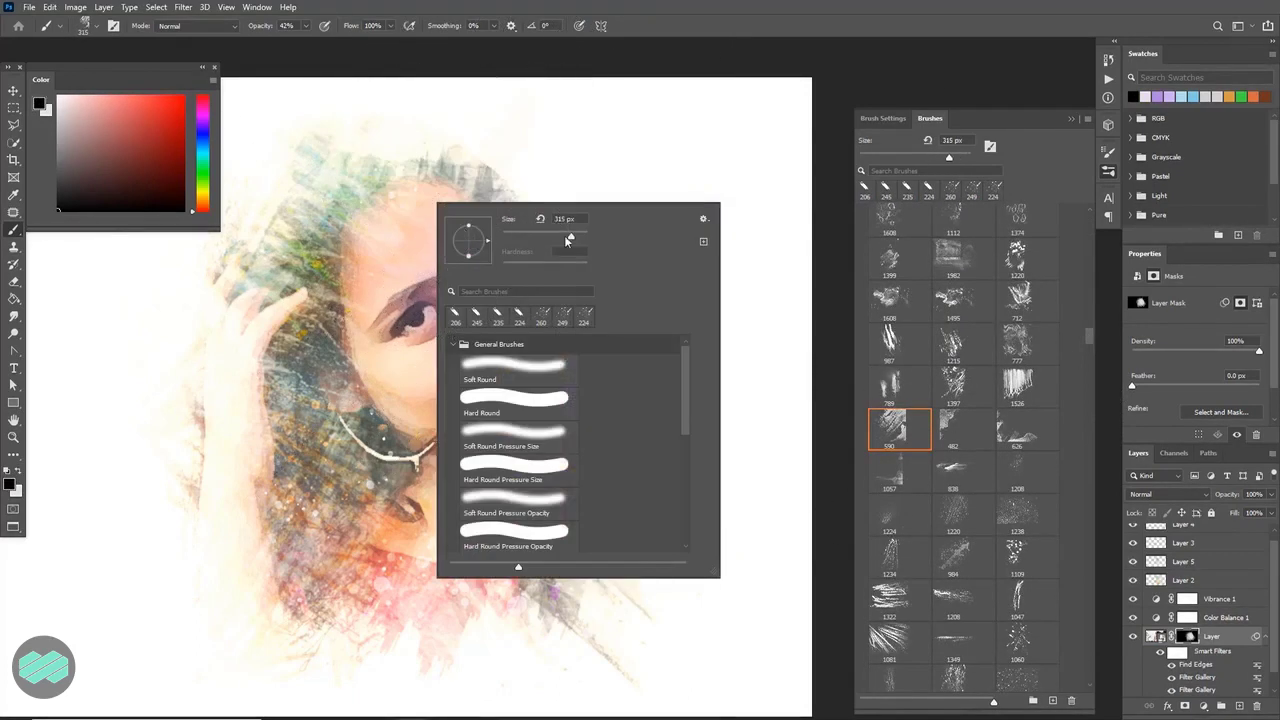
{"action": "key", "text": "Escape"}
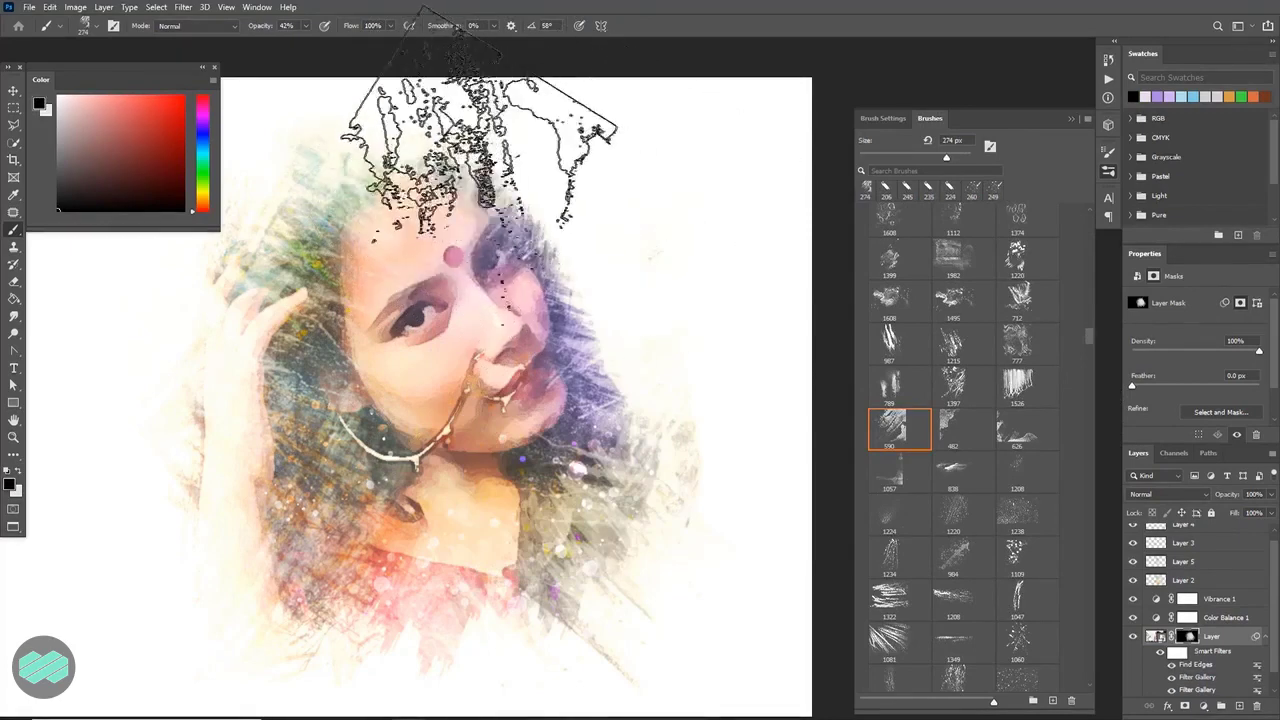
Soften the hair along the top and side of the head on the mask with the 1081 brush, enlarging it to 316 px at 25% opacity.
{"action": "left_click", "coordinate": [890, 640]}
{"action": "left_click_drag", "start_coordinate": [463, 231], "coordinate": [428, 212]}
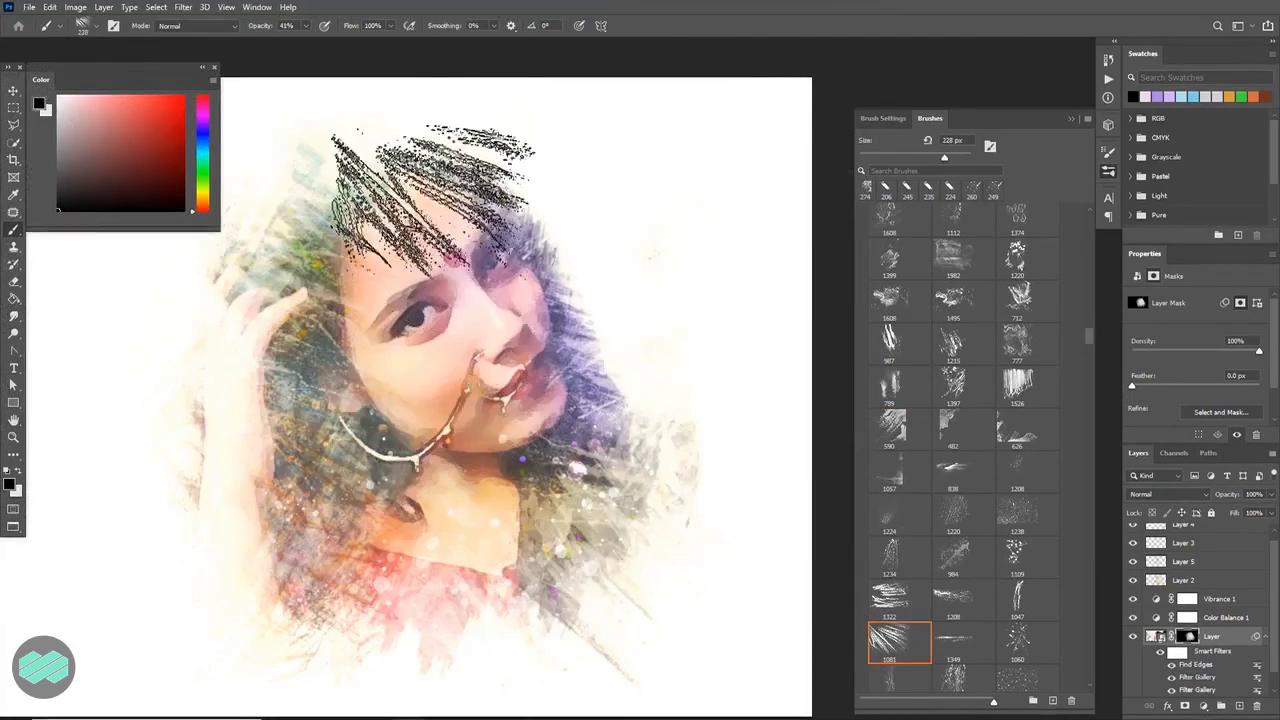
{"action": "mouse_move", "coordinate": [286, 337]}
{"action": "left_mouse_down"}
{"action": "mouse_move", "coordinate": [306, 320]}
{"action": "mouse_move", "coordinate": [352, 362]}
{"action": "left_mouse_up"}
{"action": "type", "text": "25"}
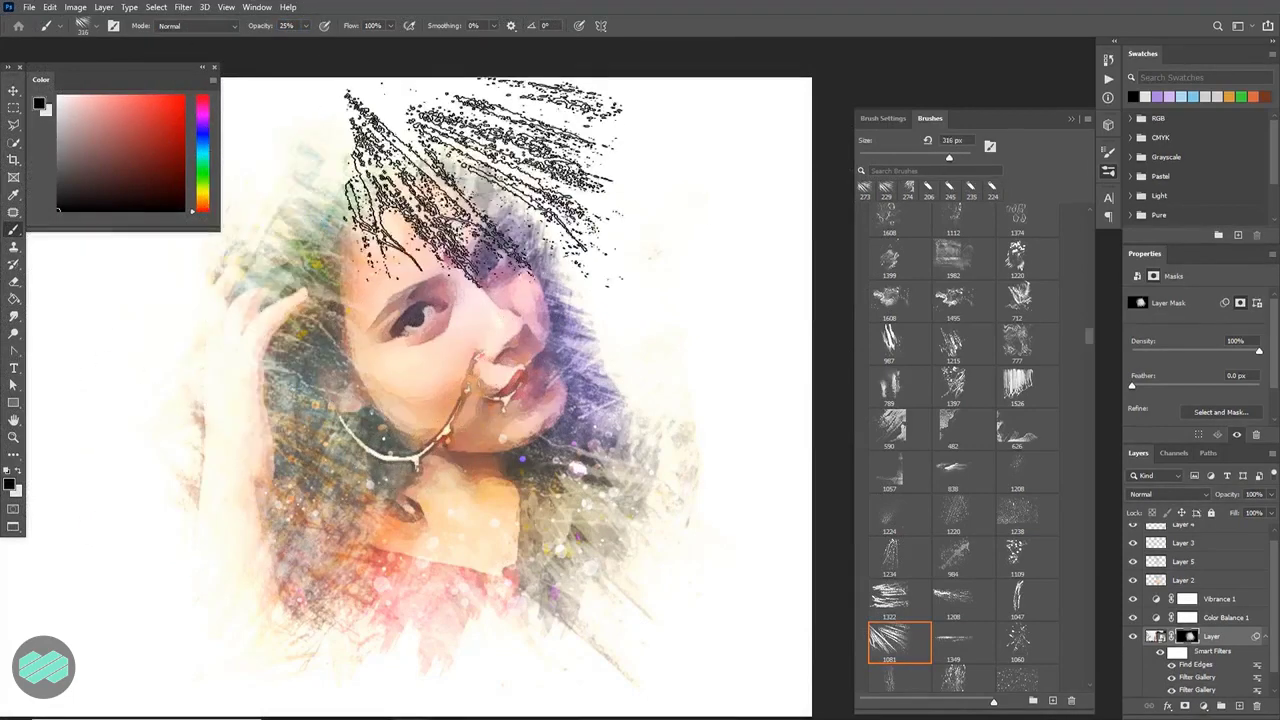
{"action": "left_click_drag", "start_coordinate": [660, 250], "coordinate": [525, 255]}
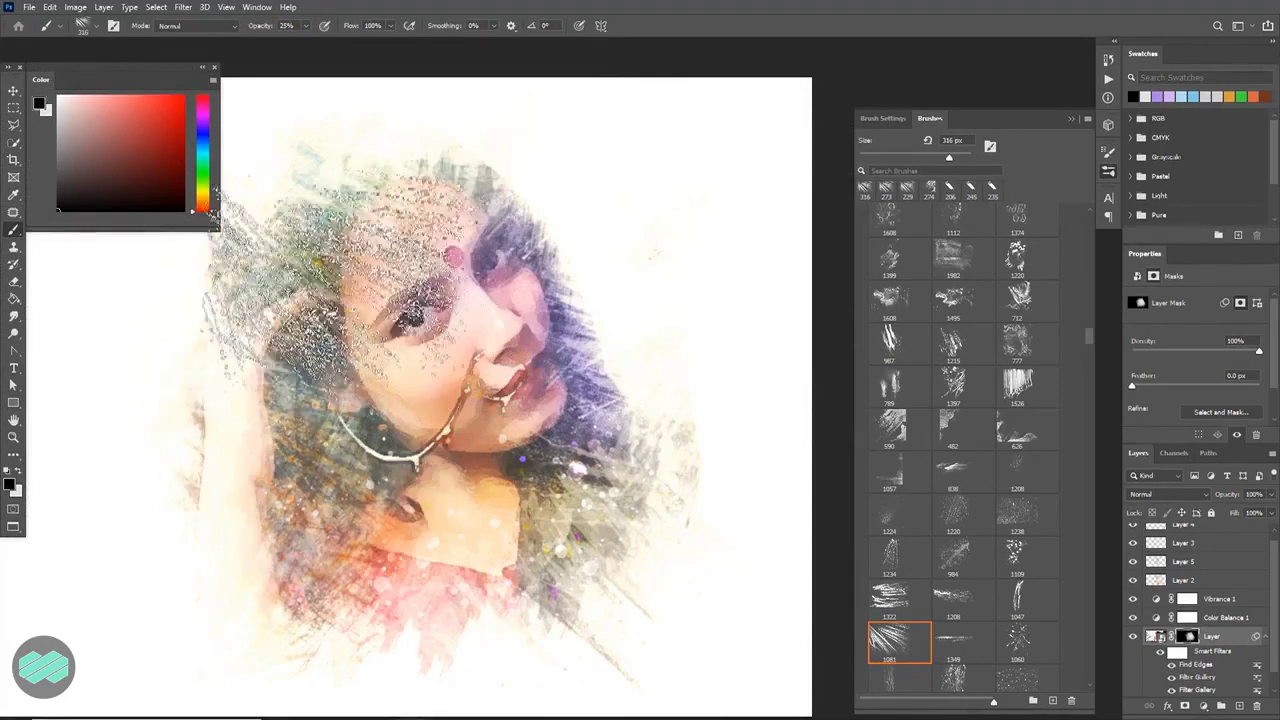
Fade the lower hair and shoulder edges on the mask with the 1081 brush turned to 60°, lowering its opacity to 15% at 273 px.
{"action": "left_click_drag", "start_coordinate": [362, 470], "coordinate": [383, 470]}
{"action": "key", "text": "shift+Right"}
{"action": "key", "text": "shift+Right"}
{"action": "key", "text": "shift+Right"}
{"action": "key", "text": "shift+Right"}
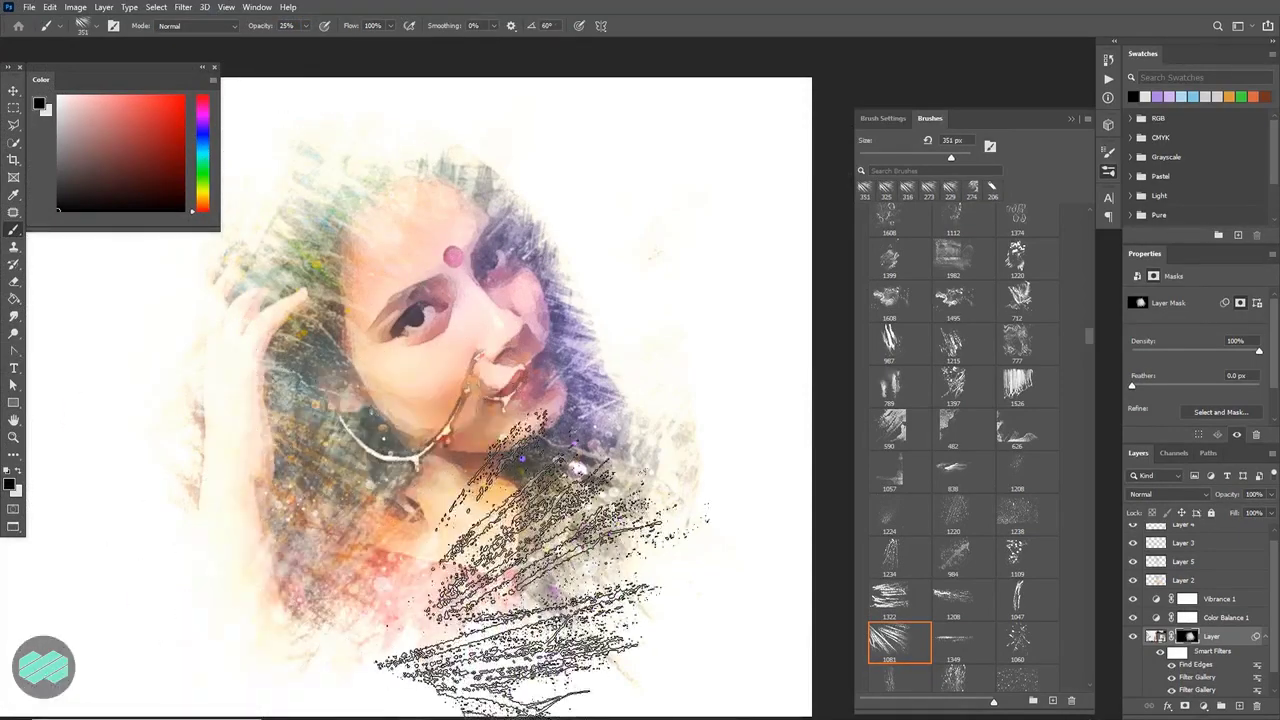
{"action": "left_click_drag", "start_coordinate": [503, 405], "coordinate": [471, 393]}
{"action": "left_click", "coordinate": [602, 522]}
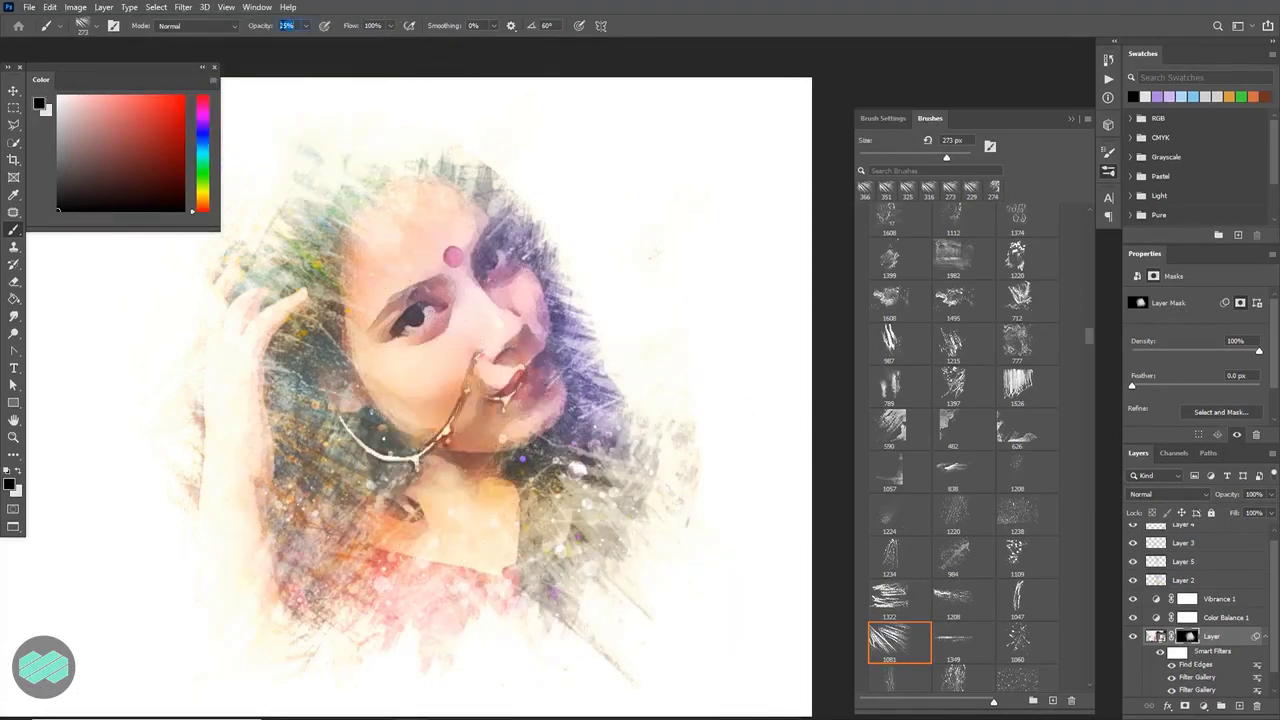
{"action": "type", "text": "15"}
{"action": "mouse_move", "coordinate": [314, 486]}
{"action": "left_mouse_down"}
{"action": "mouse_move", "coordinate": [343, 509]}
{"action": "mouse_move", "coordinate": [271, 457]}
{"action": "mouse_move", "coordinate": [285, 445]}
{"action": "mouse_move", "coordinate": [85, 440]}
{"action": "mouse_move", "coordinate": [200, 507]}
{"action": "mouse_move", "coordinate": [220, 535]}
{"action": "left_mouse_up"}
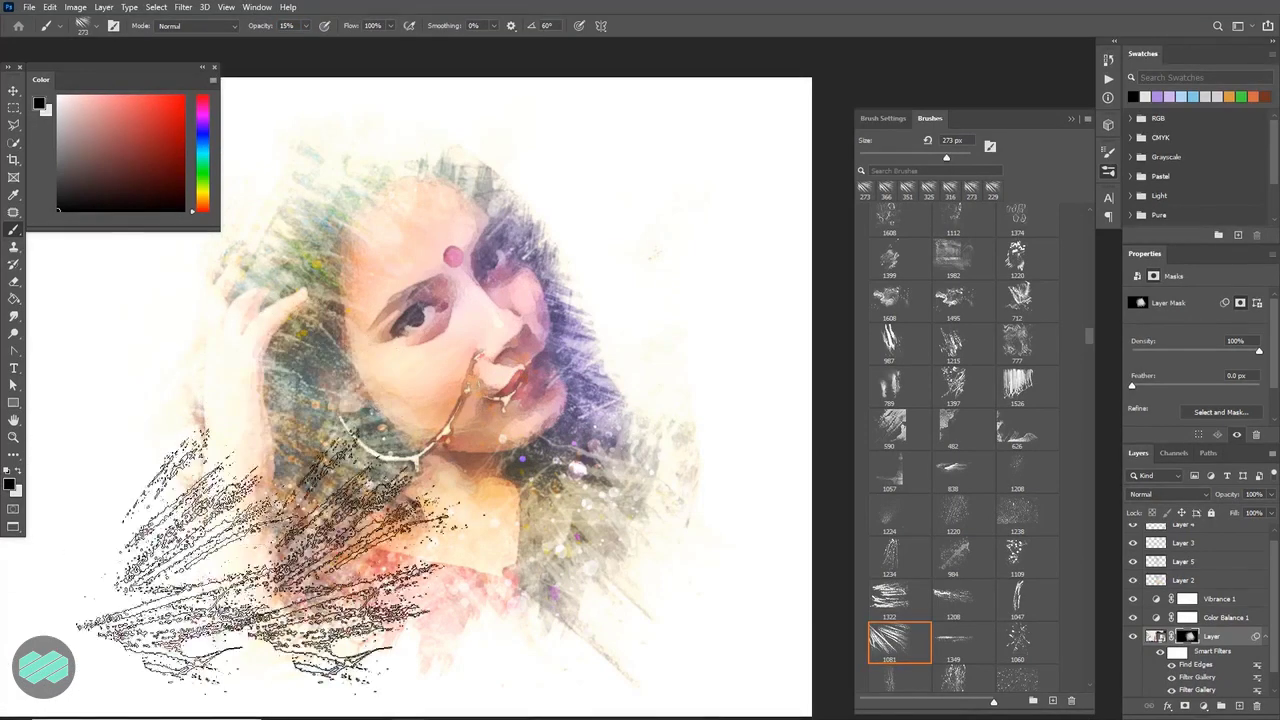
Set the Color Balance midtones to -23, +12 and +55, and the Vibrance adjustment to Vibrance -11 and Saturation +31.
{"action": "left_click", "coordinate": [1216, 582]}
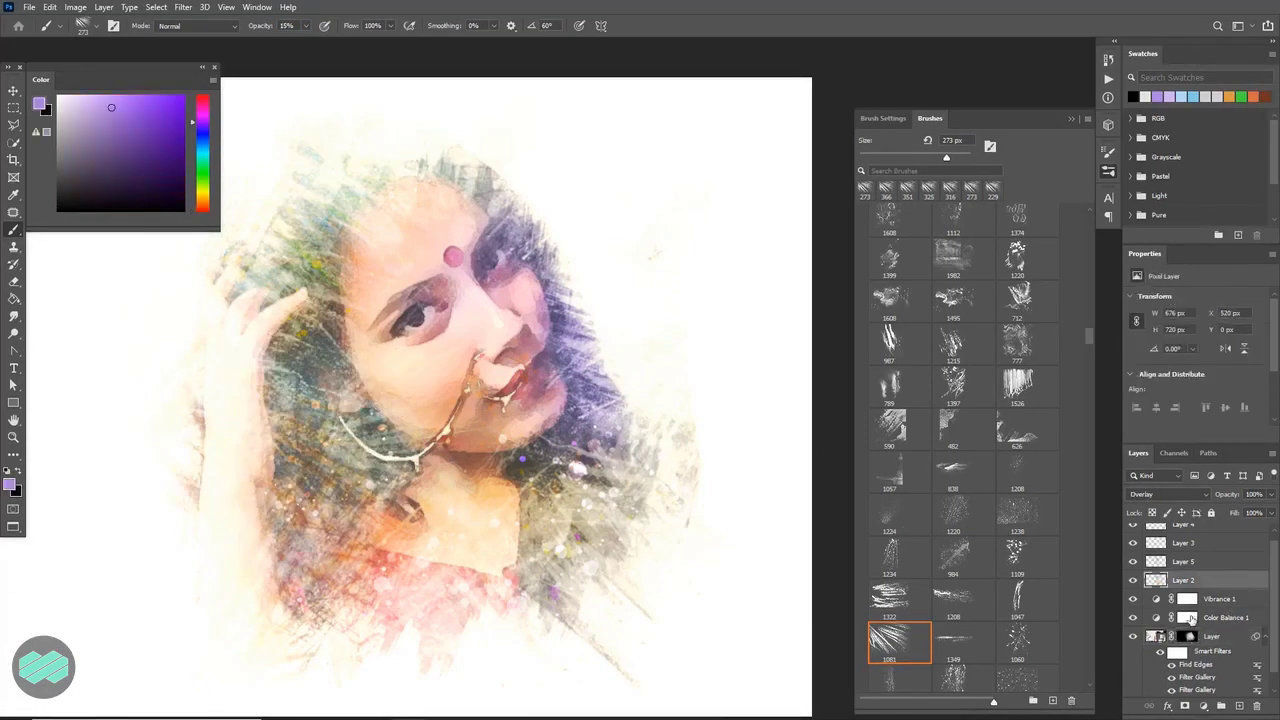
{"action": "left_click", "coordinate": [1189, 618]}
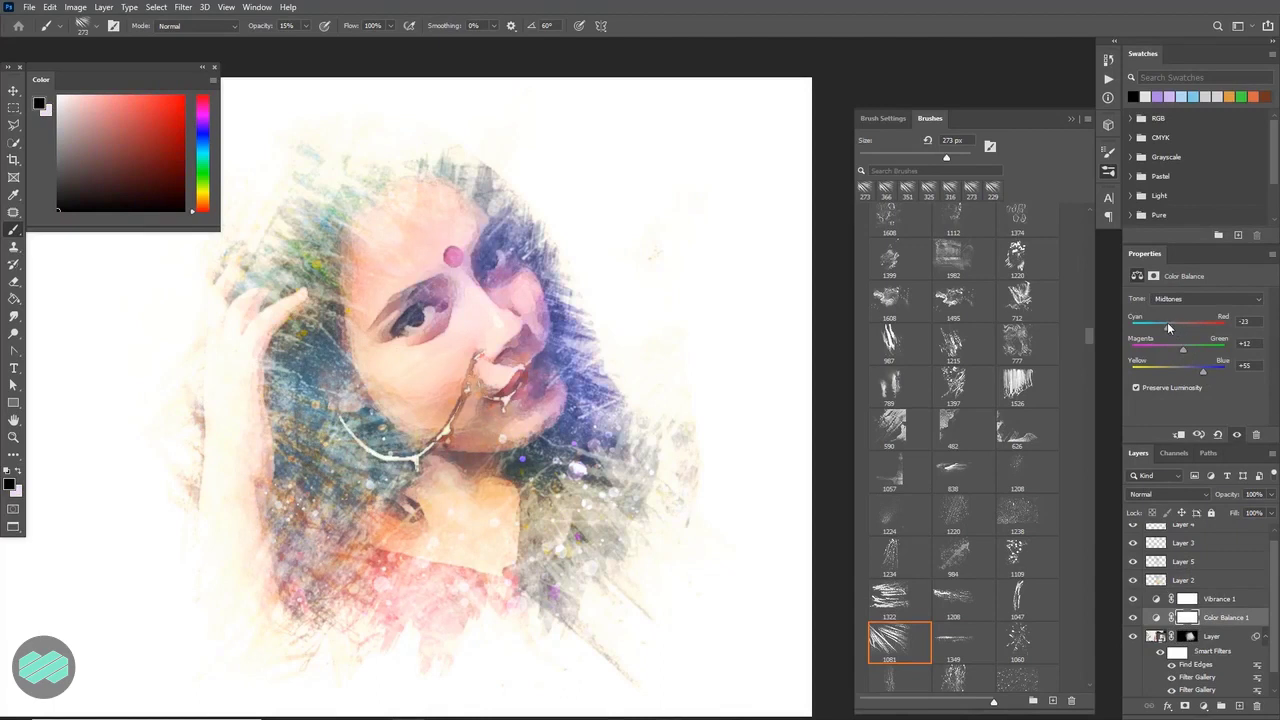
{"action": "left_click", "coordinate": [1187, 599]}
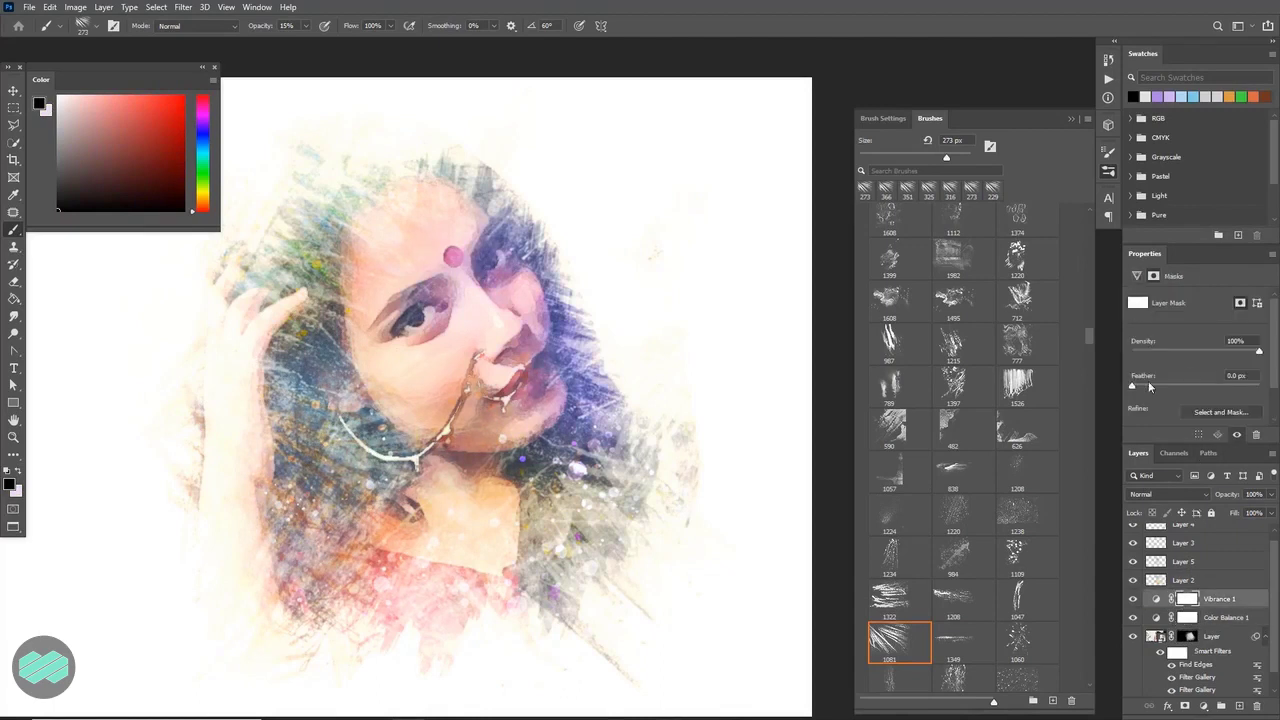
{"action": "left_click", "coordinate": [1157, 599]}
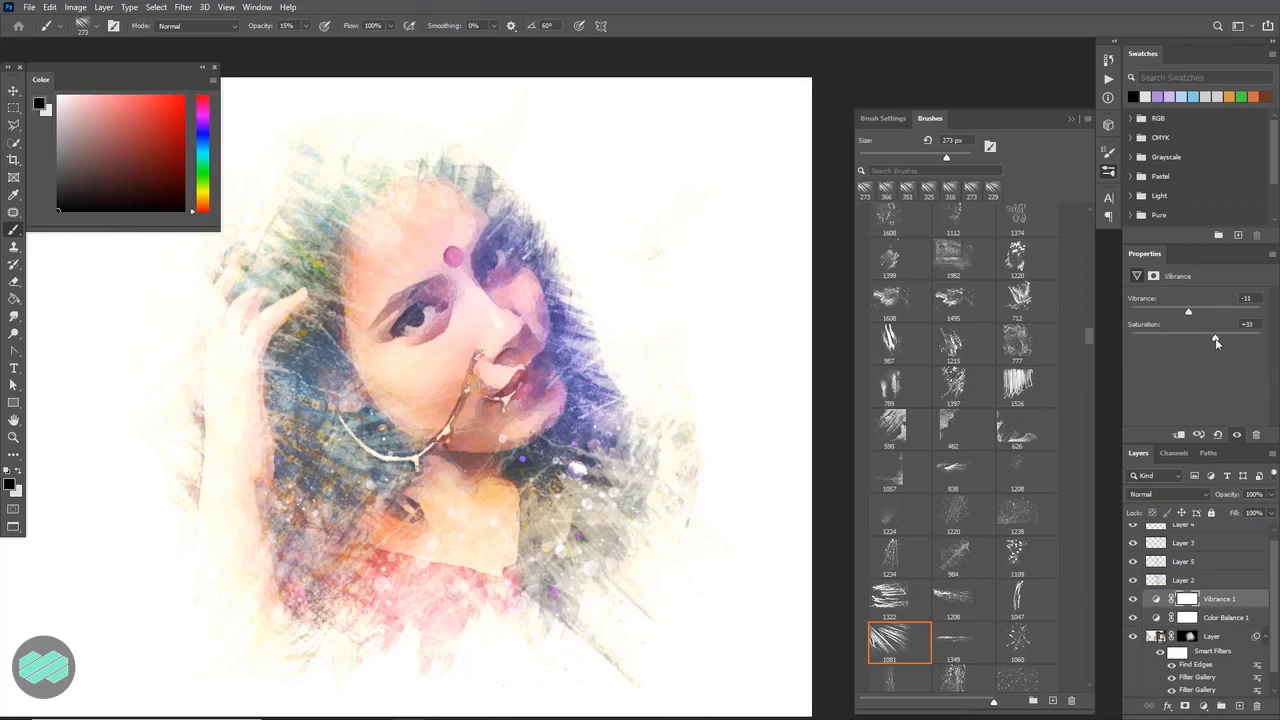
Splatter white and yellow paint over the hair on the Color Dodge layer with the second 284 brush at 304 px.
{"action": "scroll", "coordinate": [1276, 578], "scroll_direction": "up", "scroll_amount": 1}
{"action": "left_click", "coordinate": [1218, 555]}
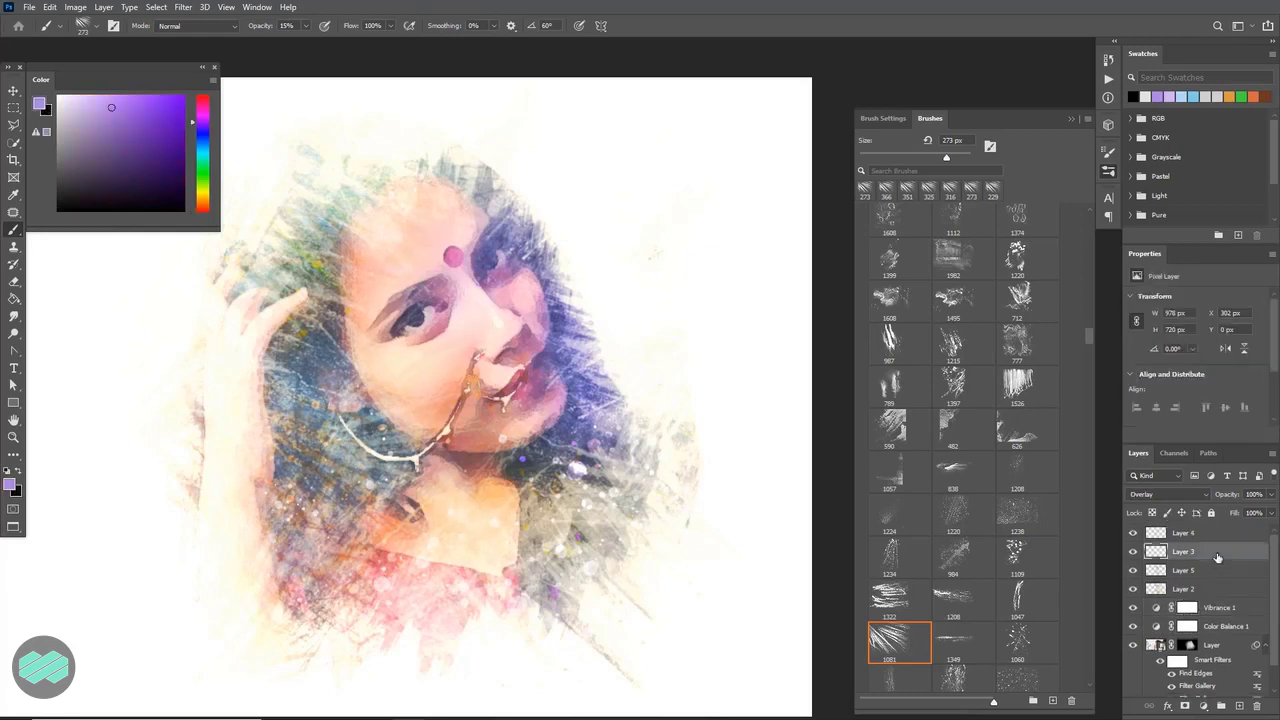
{"action": "scroll", "coordinate": [1000, 330], "scroll_direction": "up", "scroll_amount": 10}
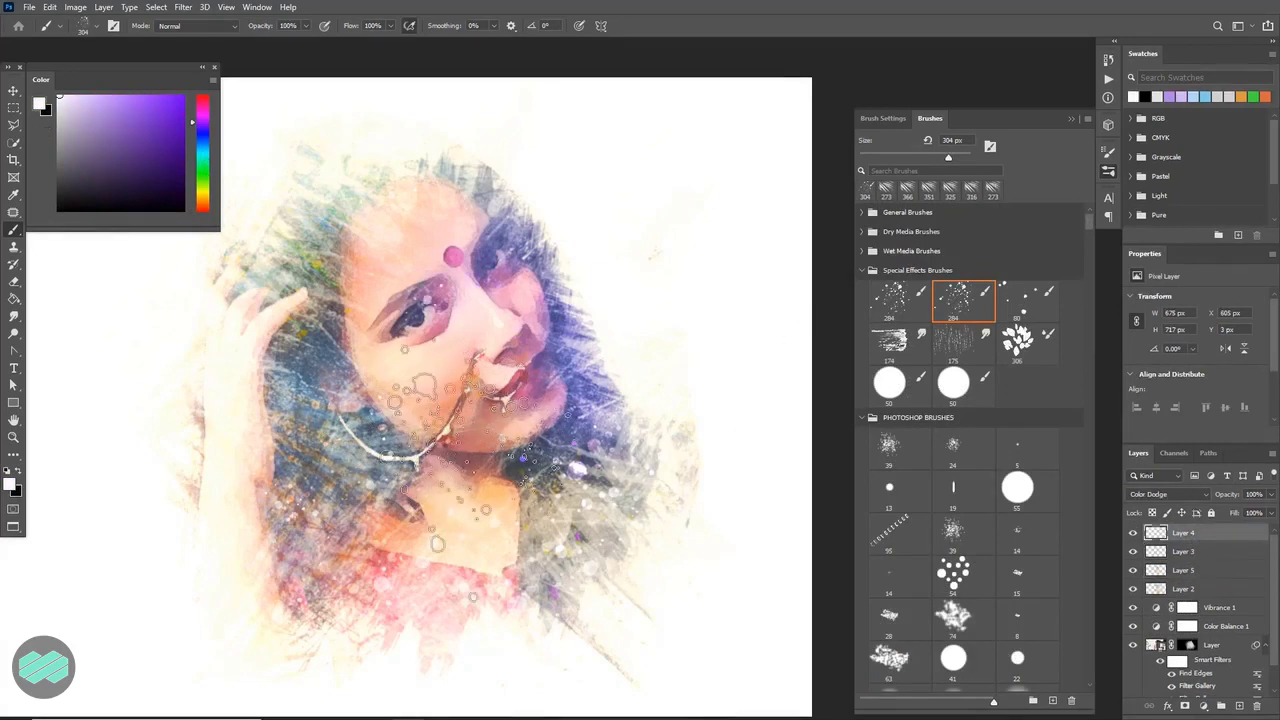
{"action": "left_click", "coordinate": [204, 192]}
{"action": "left_click", "coordinate": [380, 490]}
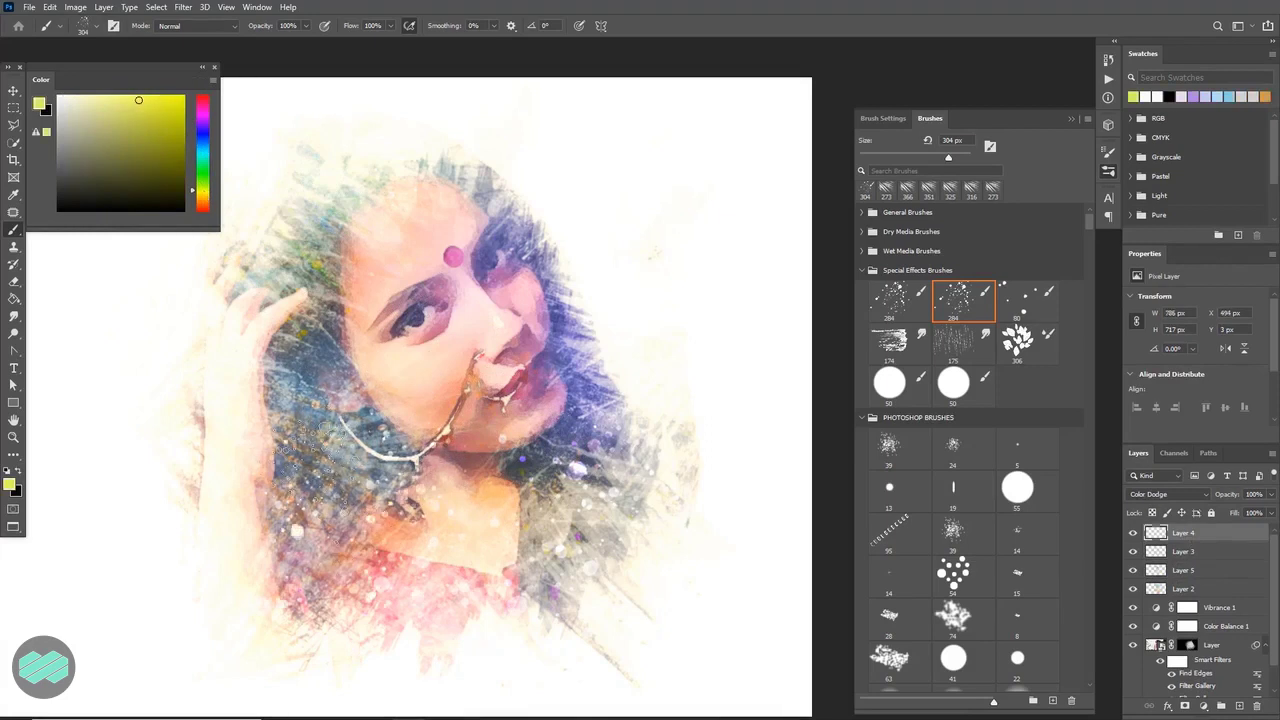
{"action": "left_click", "coordinate": [350, 200]}
{"action": "left_click", "coordinate": [500, 160]}
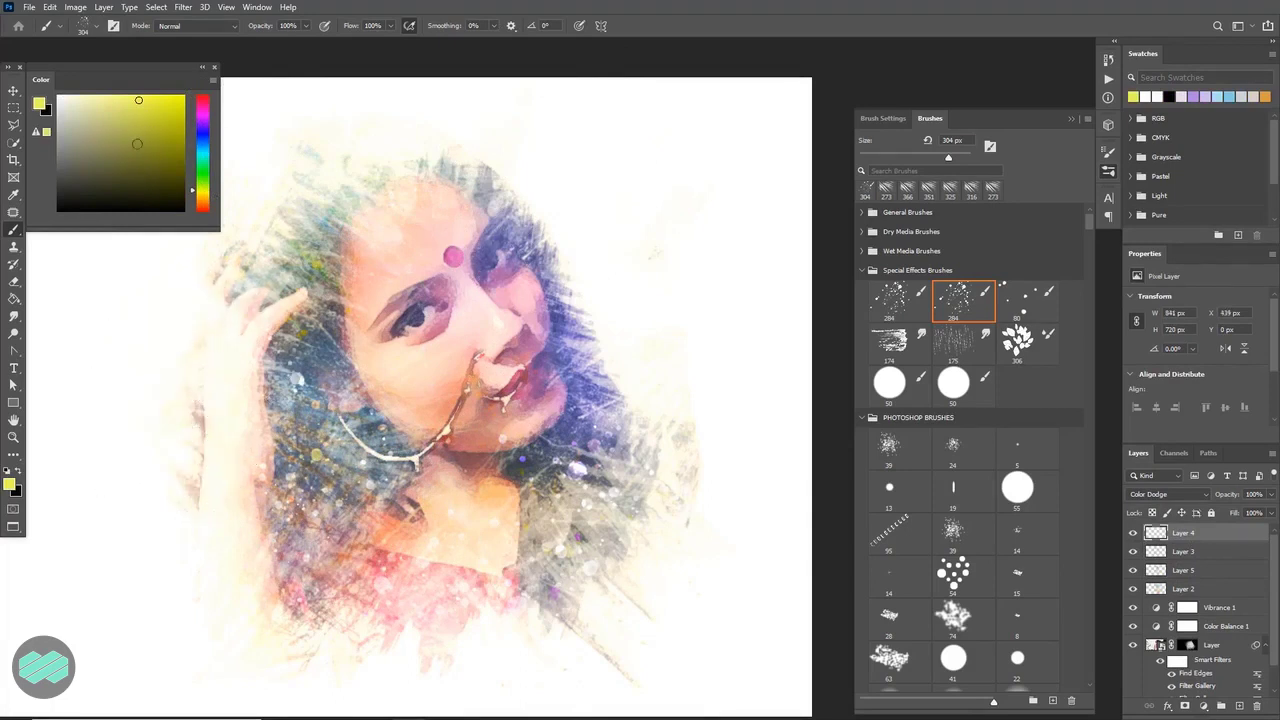
Tint the face peach and the hair beside it purple on the Overlay Layer 3 with a soft round brush at 47% opacity.
{"action": "right_click", "coordinate": [296, 306]}
{"action": "key", "text": "Return"}
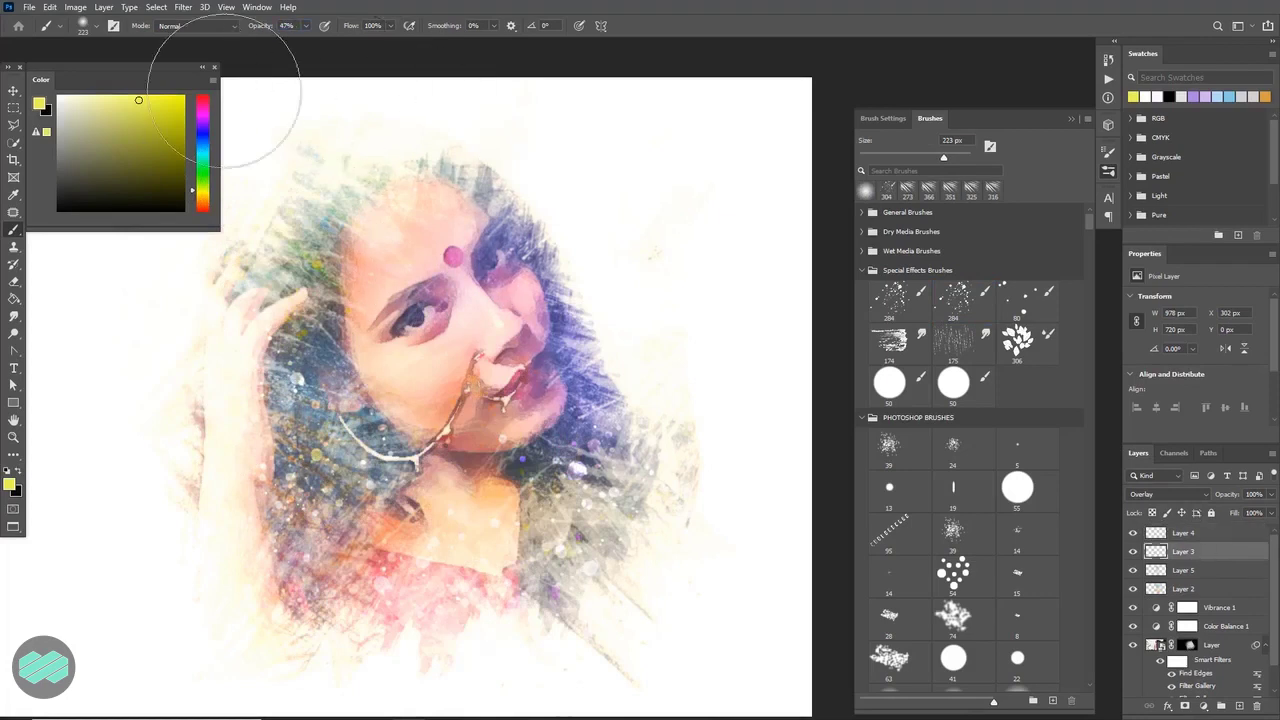
{"action": "left_click", "coordinate": [427, 232], "text": "alt"}
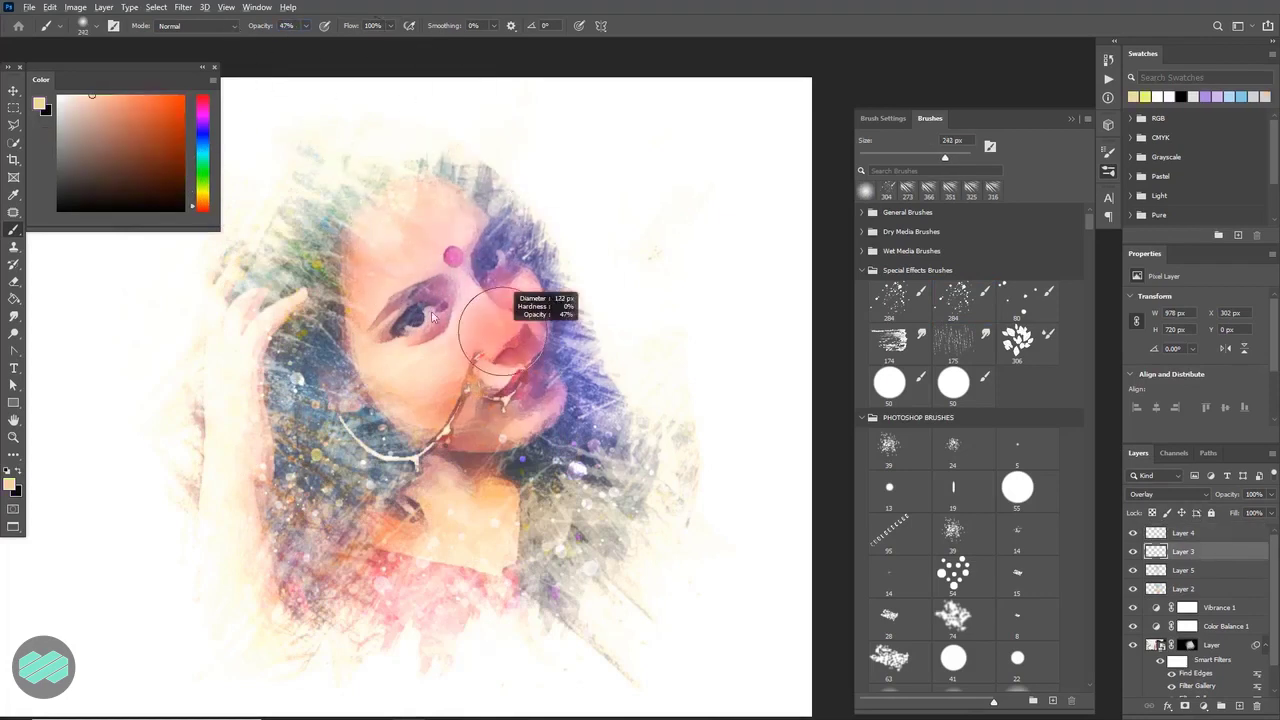
{"action": "left_click_drag", "start_coordinate": [204, 147], "coordinate": [200, 131]}
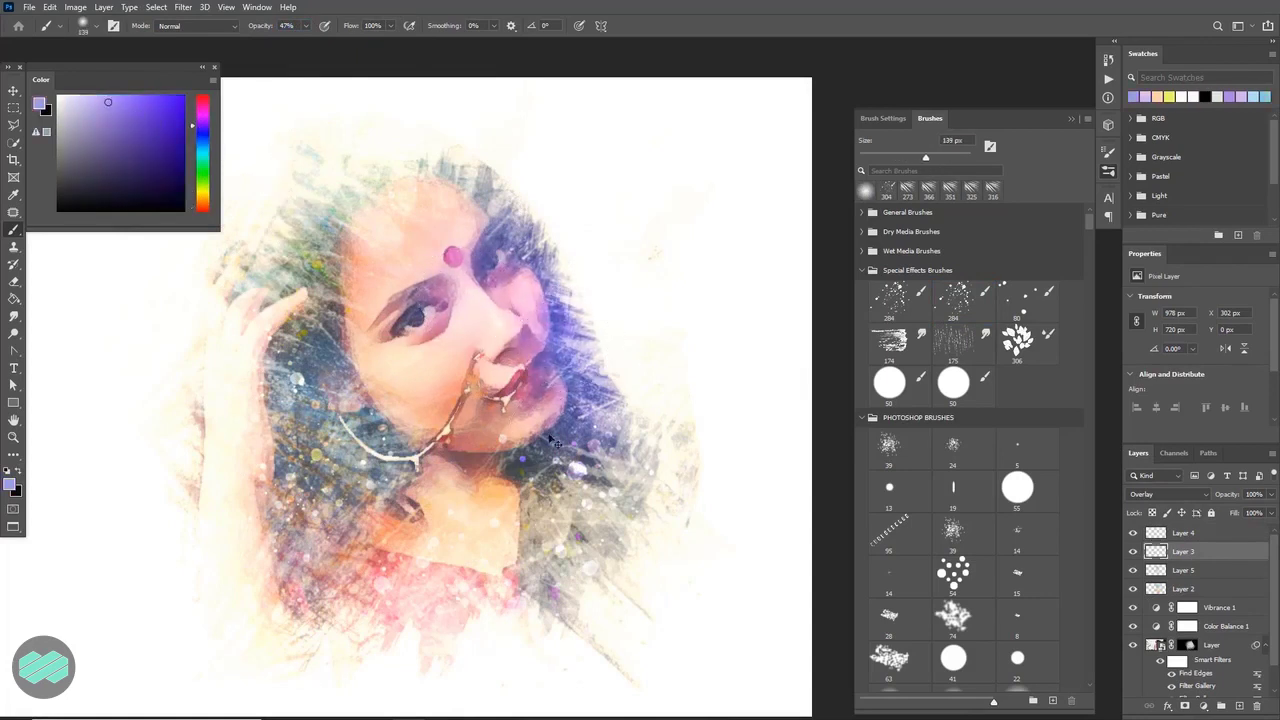
Add a sampled peach-orange tint and a light blue hair tint on Layer 3 with the soft round brush.
{"action": "left_click", "coordinate": [424, 412], "text": "alt"}
{"action": "left_click_drag", "start_coordinate": [400, 414], "coordinate": [360, 414]}
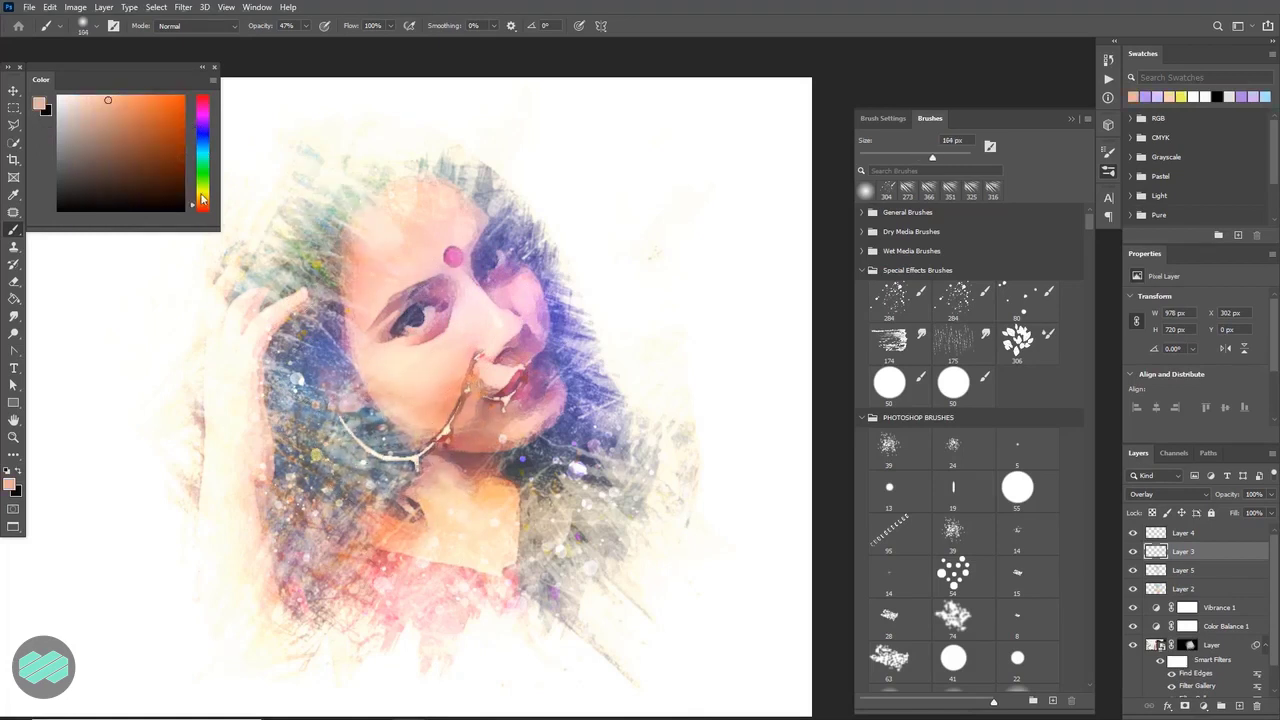
{"action": "left_click_drag", "start_coordinate": [204, 206], "coordinate": [204, 177]}
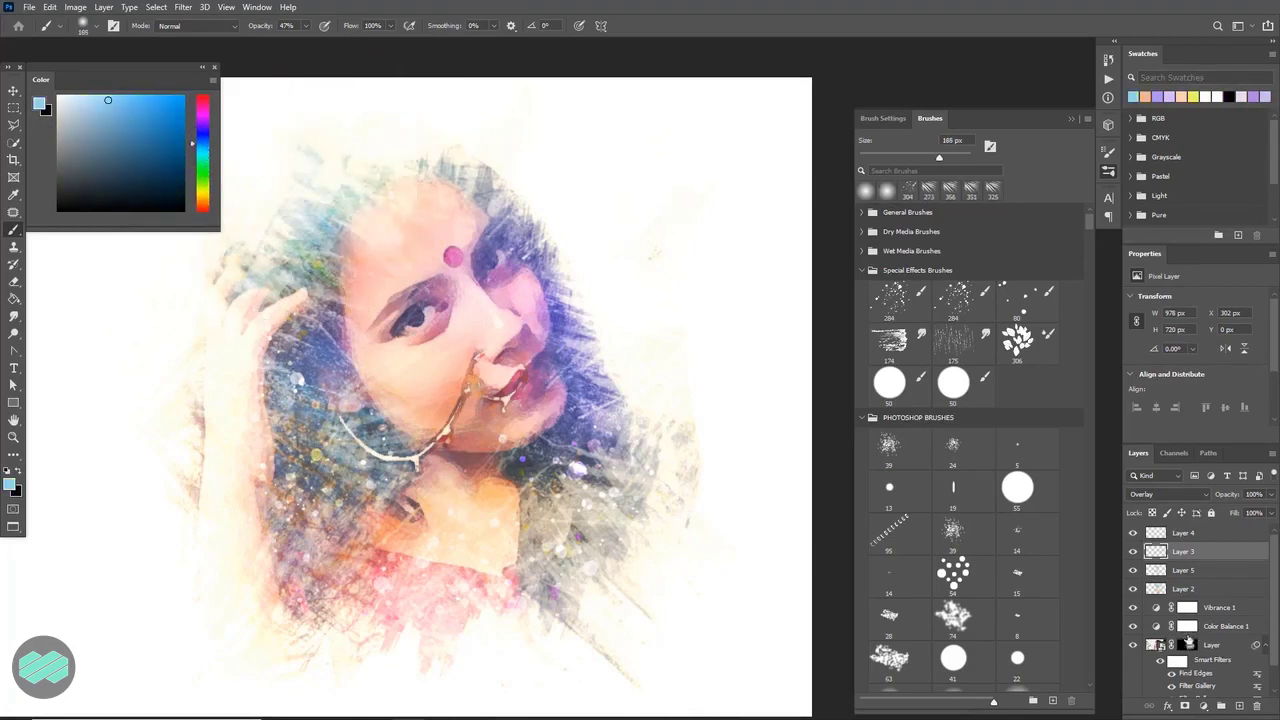
Reveal more hair on the portrait's mask in light grey with the 1081 brush at 277 to 315 px, turning the tip to 30°.
{"action": "left_click", "coordinate": [1188, 643]}
{"action": "scroll", "coordinate": [1087, 234], "scroll_direction": "down", "scroll_amount": 5}
{"action": "left_click", "coordinate": [950, 190]}
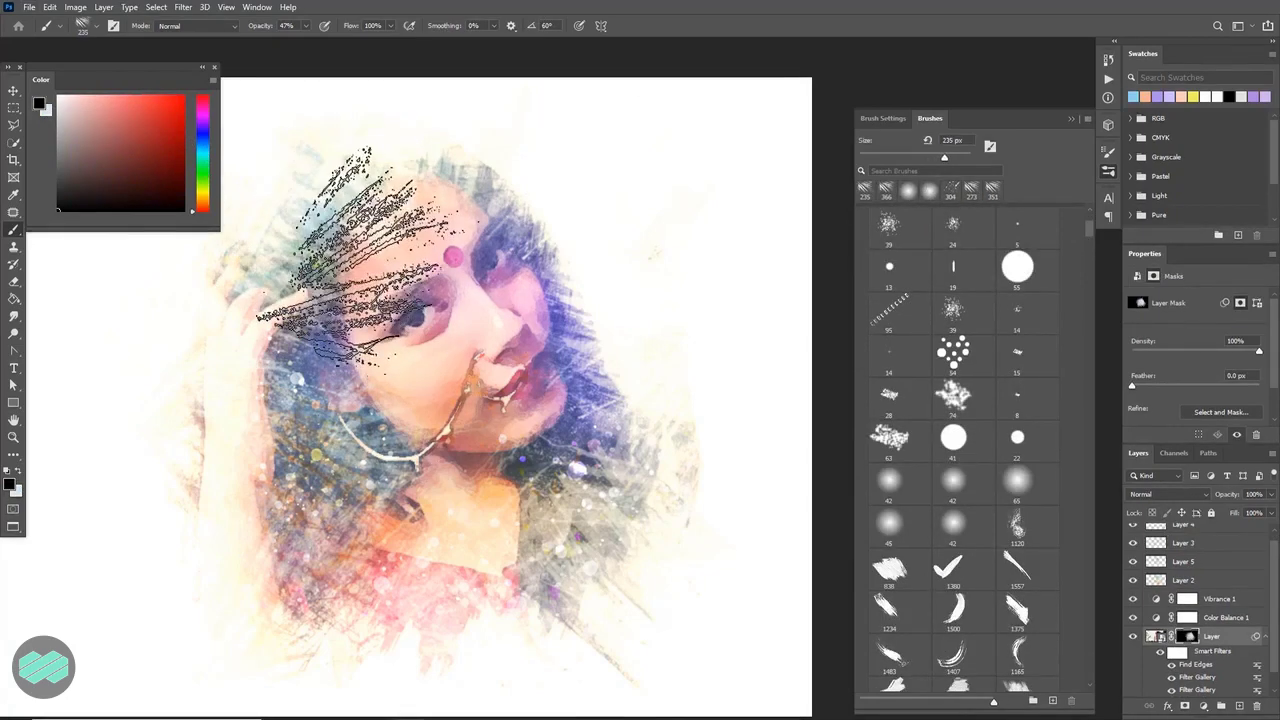
{"action": "key", "text": "x"}
{"action": "key", "text": "bracketright"}
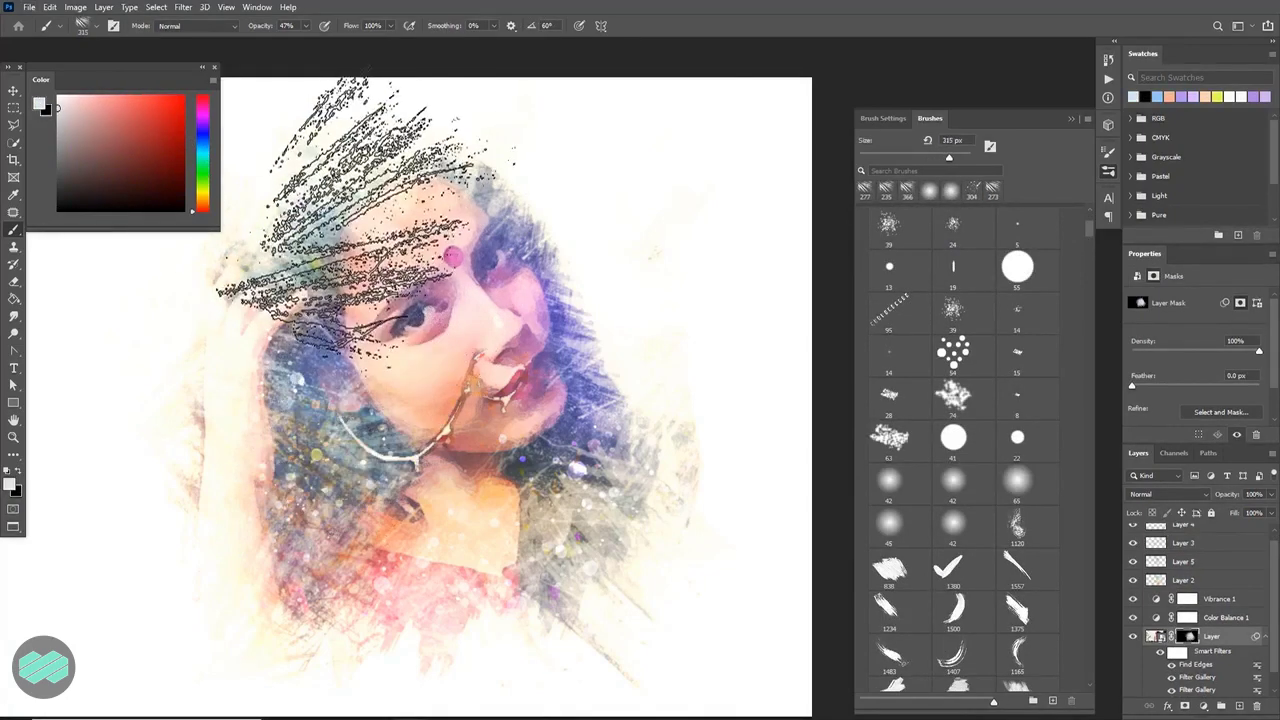
{"action": "key", "text": "shift+Right"}
{"action": "key", "text": "shift+Right"}
{"action": "key", "text": "bracketright"}
{"action": "mouse_move", "coordinate": [370, 250]}
{"action": "left_mouse_down"}
{"action": "mouse_move", "coordinate": [271, 214]}
{"action": "mouse_move", "coordinate": [314, 400]}
{"action": "mouse_move", "coordinate": [414, 314]}
{"action": "left_mouse_up"}
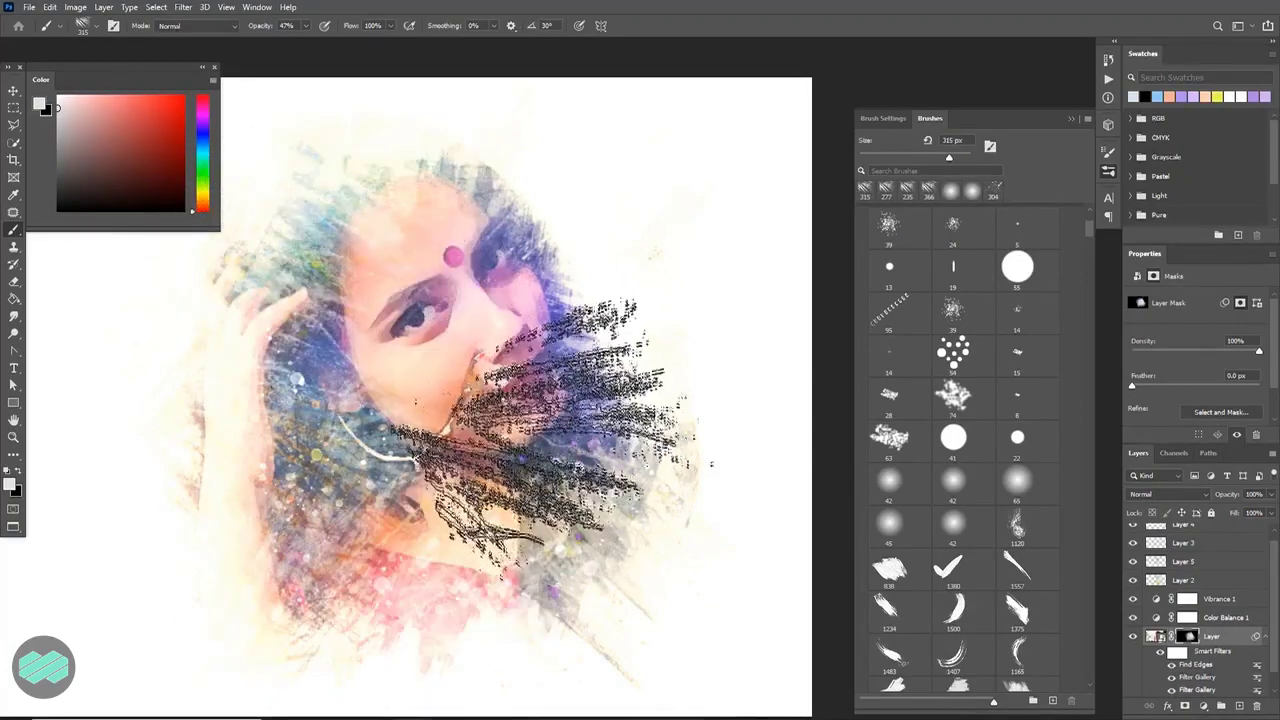
Reveal streaks beside the shoulder and dress on the mask with the 1081 brush at 325 px and -125°, and at 286 px and -54°.
{"action": "right_click", "coordinate": [600, 350]}
{"action": "left_click_drag", "start_coordinate": [677, 439], "coordinate": [660, 420]}
{"action": "key", "text": "Return"}
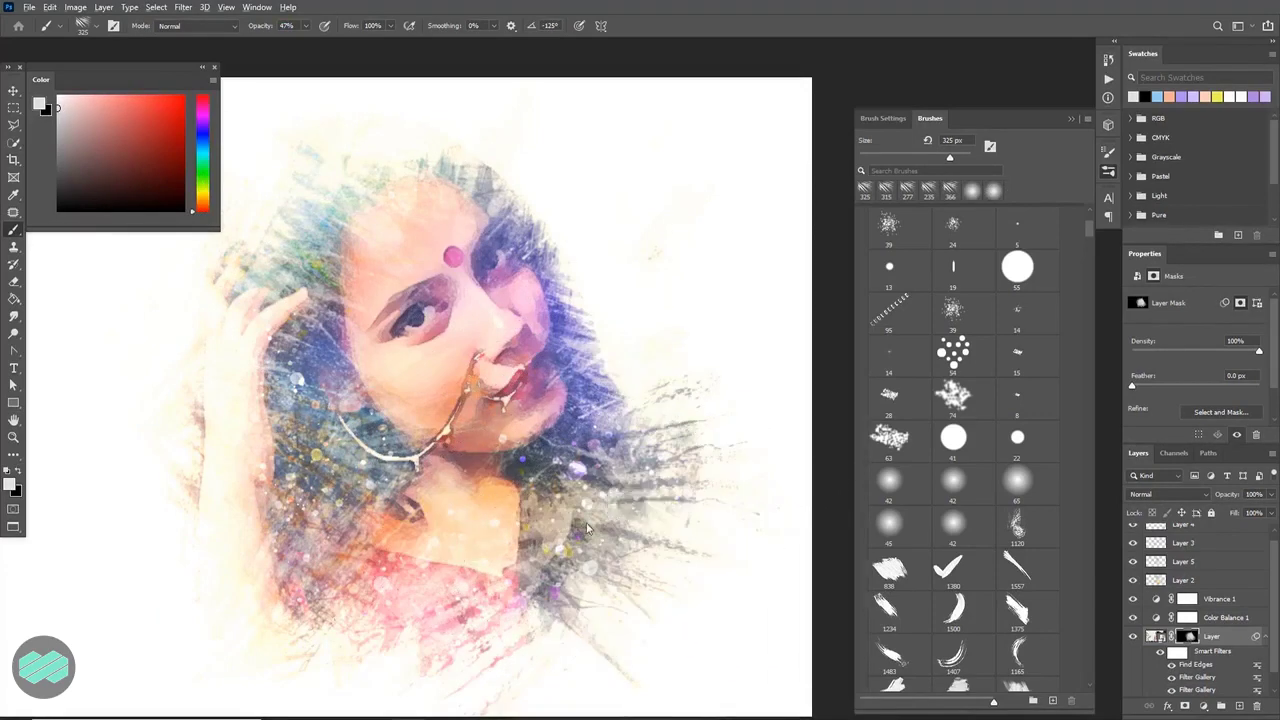
{"action": "right_click", "coordinate": [440, 352]}
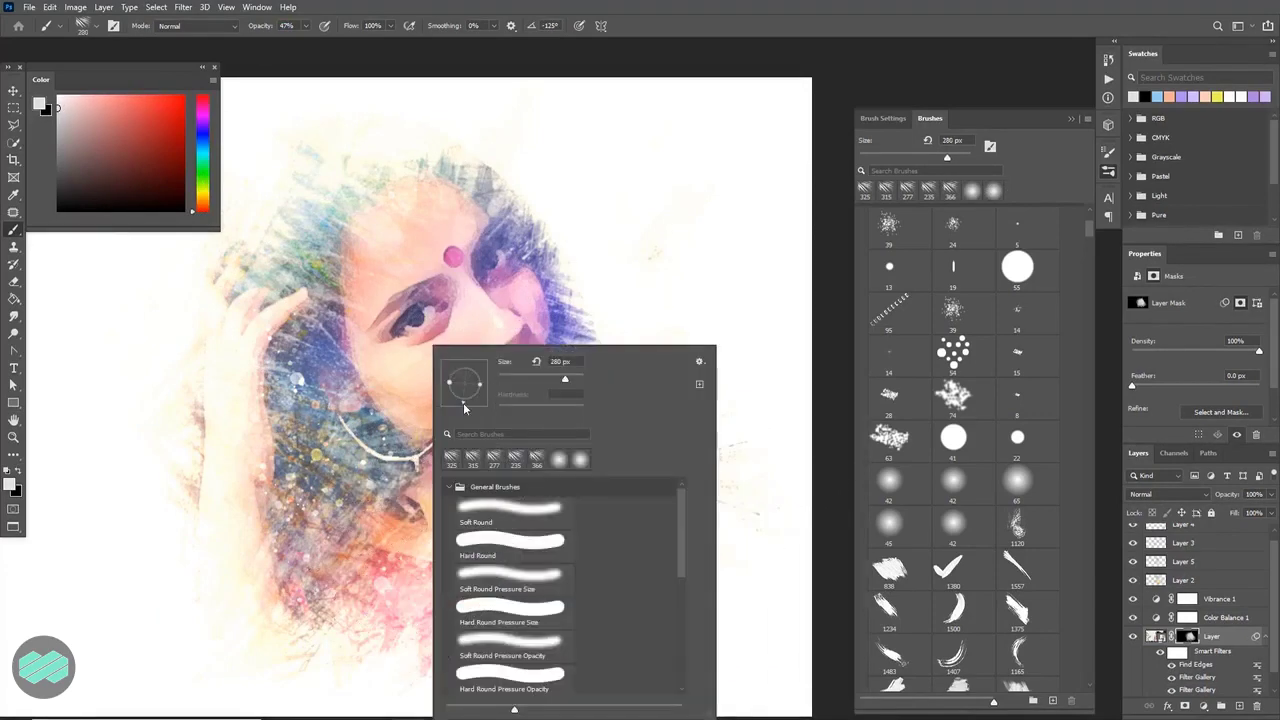
{"action": "key", "text": "Return"}
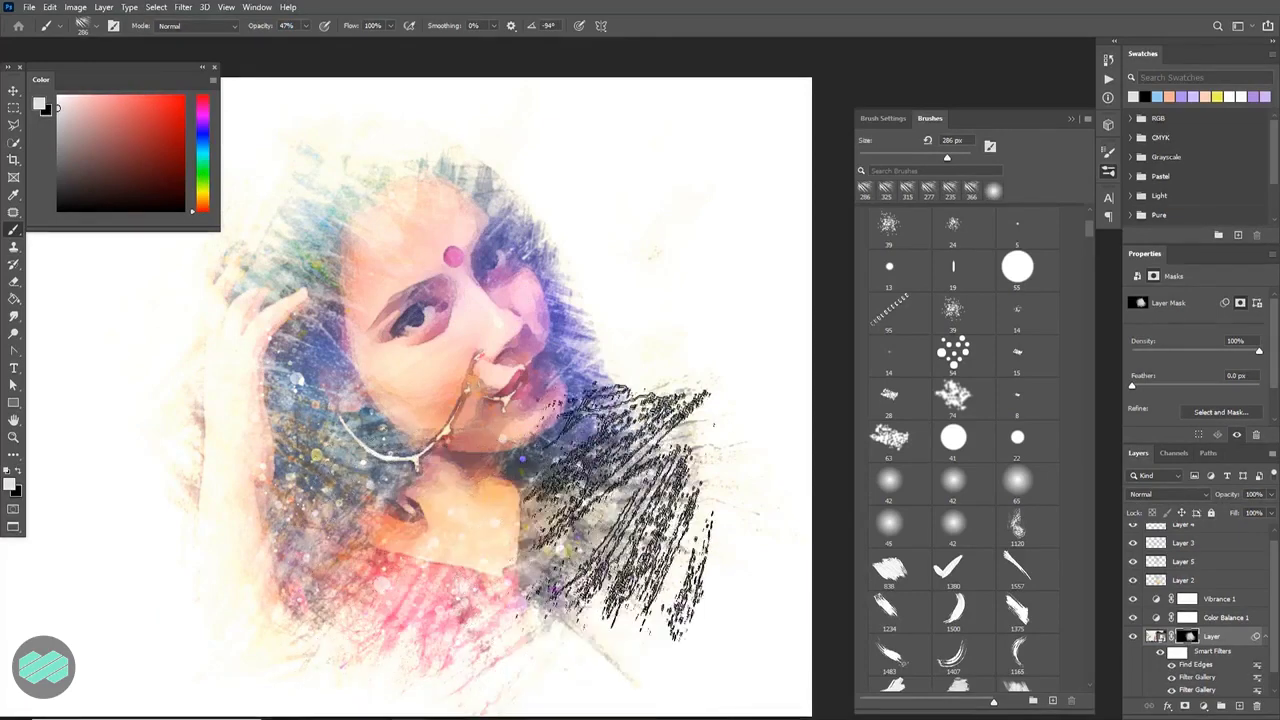
Reveal more of the portrait's edges on the mask with the 838 brush at 282 and 217 px and the 150 brush turned to 90°.
{"action": "left_click", "coordinate": [893, 572]}
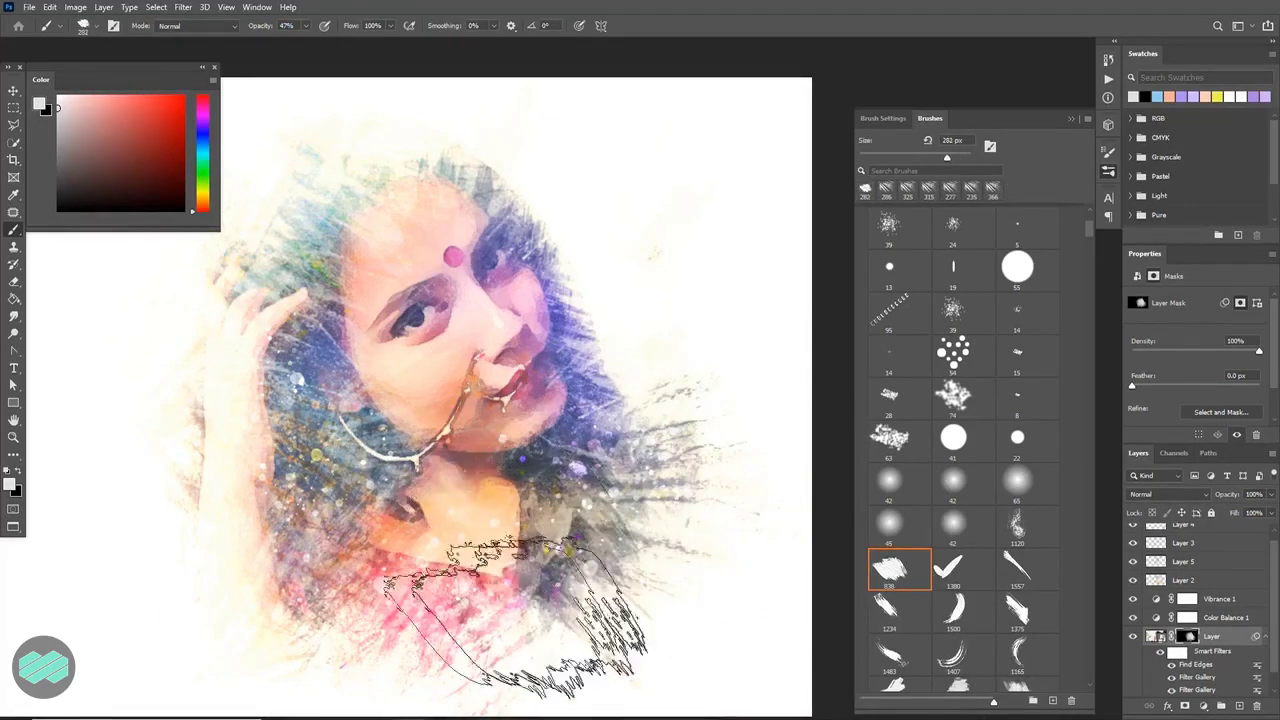
{"action": "key", "text": "bracketleft"}
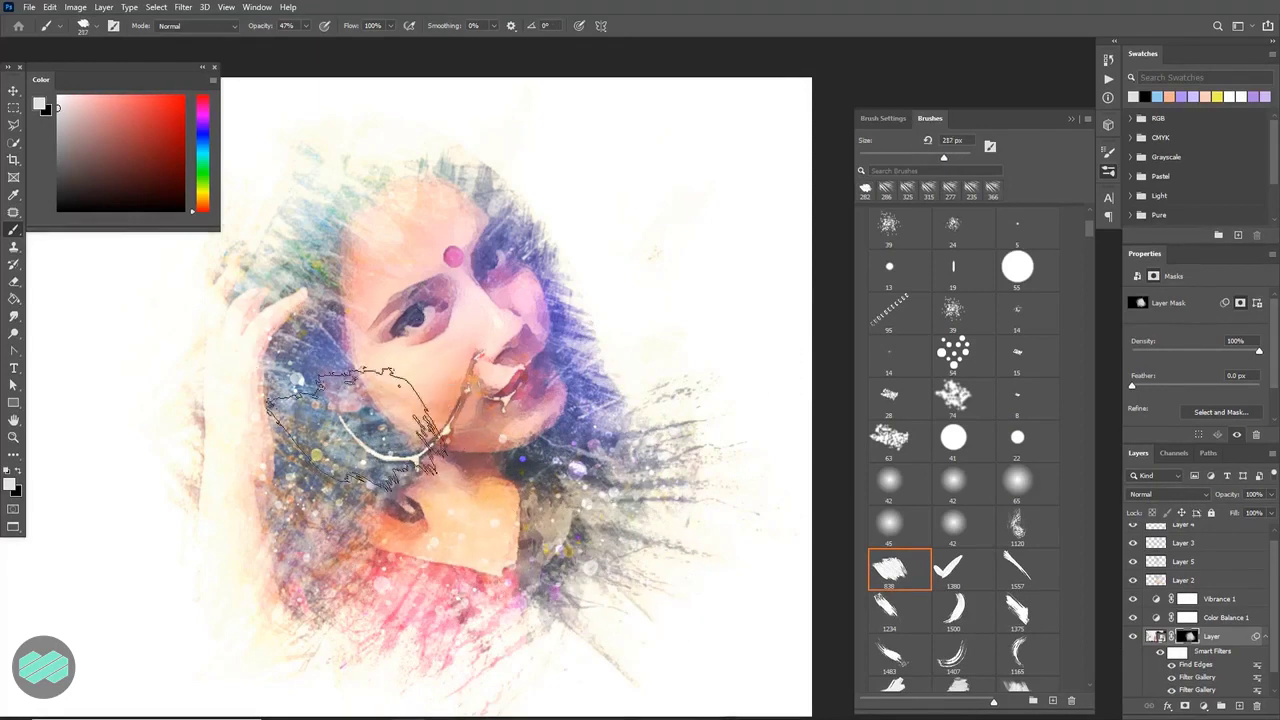
{"action": "mouse_move", "coordinate": [1088, 232]}
{"action": "left_mouse_down"}
{"action": "mouse_move", "coordinate": [1098, 327]}
{"action": "mouse_move", "coordinate": [1064, 504]}
{"action": "left_mouse_up"}
{"action": "left_click", "coordinate": [1027, 477]}
{"action": "left_click_drag", "start_coordinate": [400, 223], "coordinate": [390, 223]}
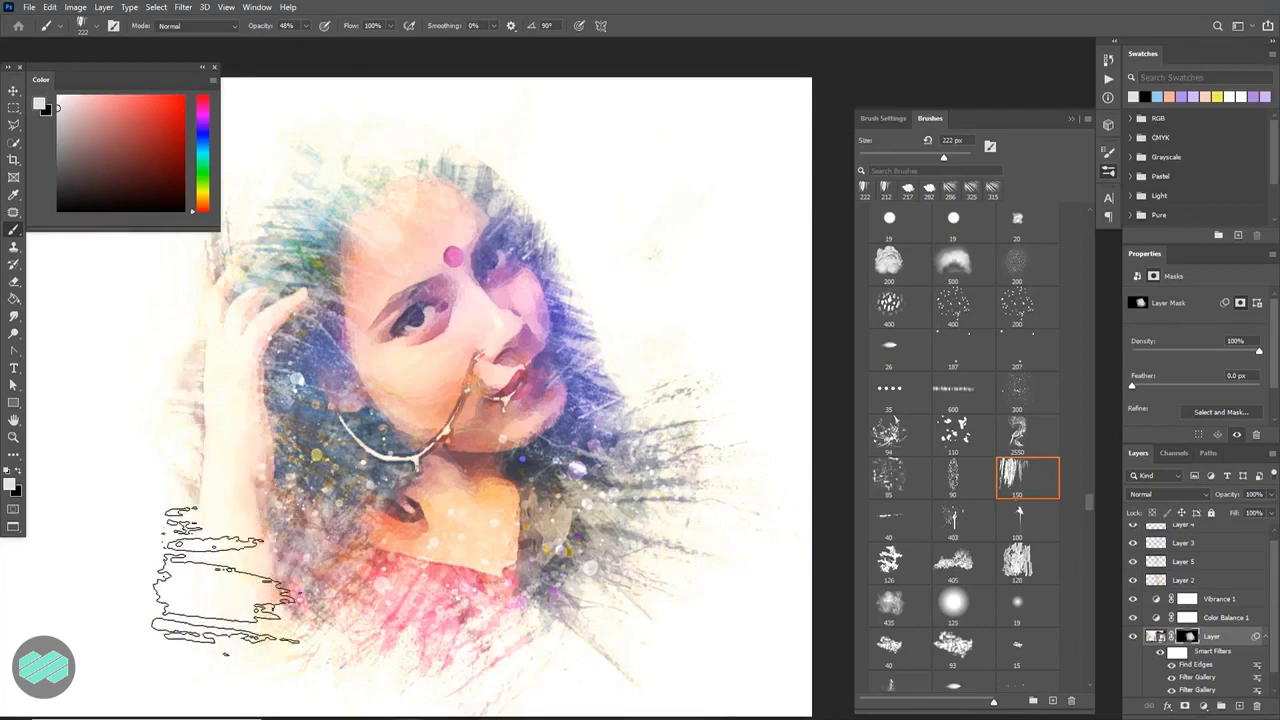
{"action": "left_click_drag", "start_coordinate": [680, 368], "coordinate": [690, 368]}
{"action": "left_click_drag", "start_coordinate": [370, 215], "coordinate": [380, 215]}
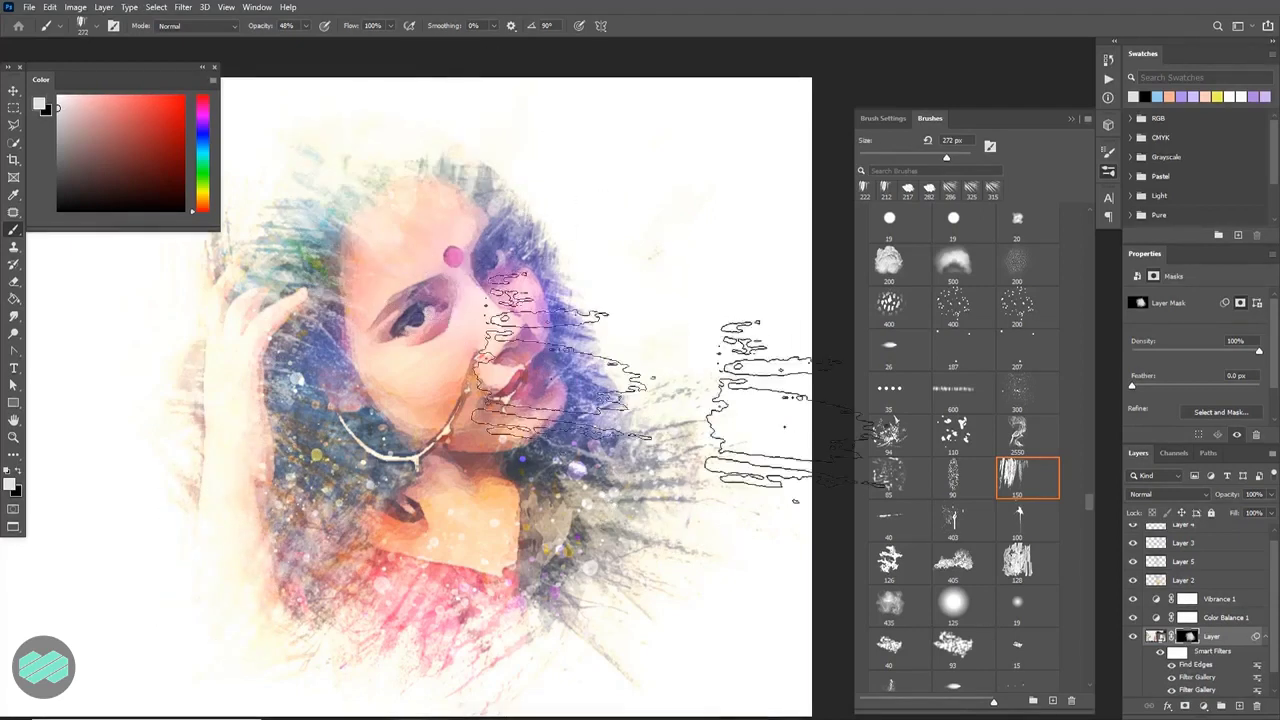
Fade the upper hair edges on the mask in black with the 1081 brush at 279 px, -125° and 22% opacity.
{"action": "left_click", "coordinate": [971, 188]}
{"action": "left_click_drag", "start_coordinate": [443, 286], "coordinate": [430, 286]}
{"action": "mouse_move", "coordinate": [430, 230]}
{"action": "left_mouse_down"}
{"action": "mouse_move", "coordinate": [450, 320]}
{"action": "mouse_move", "coordinate": [420, 300]}
{"action": "mouse_move", "coordinate": [420, 140]}
{"action": "left_mouse_up"}
{"action": "type", "text": "x"}
{"action": "type", "text": "22"}
{"action": "key", "text": "Return"}
{"action": "left_click_drag", "start_coordinate": [440, 60], "coordinate": [560, 130]}
{"action": "key", "text": "ctrl+z"}
{"action": "left_click_drag", "start_coordinate": [471, 194], "coordinate": [514, 194]}
{"action": "left_click_drag", "start_coordinate": [450, 150], "coordinate": [410, 370]}
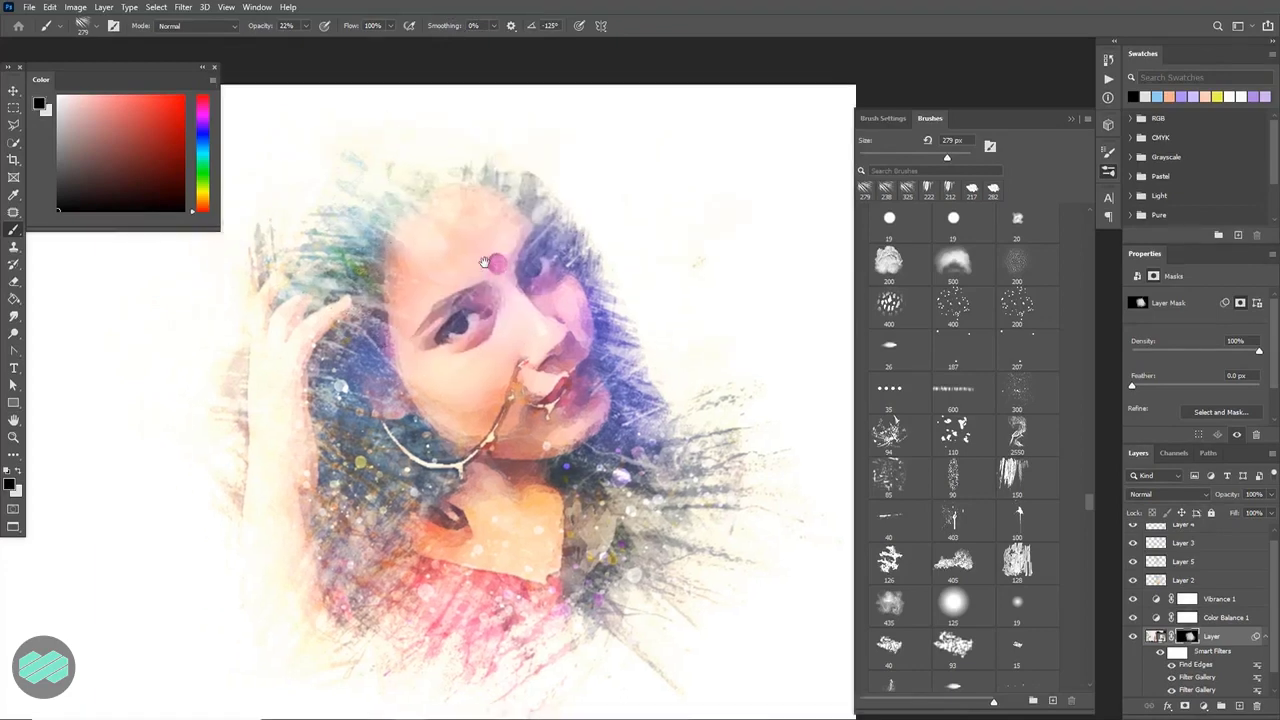
Fade the hair around the top of the head with the 1081 brush, turning it to -65° and setting 298 px and 19% opacity.
{"action": "mouse_move", "coordinate": [430, 140]}
{"action": "left_mouse_down"}
{"action": "mouse_move", "coordinate": [470, 360]}
{"action": "mouse_move", "coordinate": [400, 390]}
{"action": "mouse_move", "coordinate": [270, 320]}
{"action": "left_mouse_up"}
{"action": "key", "text": "shift+Left"}
{"action": "key", "text": "shift+Left"}
{"action": "key", "text": "shift+Left"}
{"action": "key", "text": "shift+Left"}
{"action": "key", "text": "shift+Left"}
{"action": "key", "text": "shift+Left"}
{"action": "key", "text": "shift+Left"}
{"action": "key", "text": "shift+Left"}
{"action": "key", "text": "shift+Left"}
{"action": "left_click", "coordinate": [335, 217]}
{"action": "key", "text": "shift+Right"}
{"action": "key", "text": "shift+Right"}
{"action": "key", "text": "shift+Right"}
{"action": "key", "text": "shift+Right"}
{"action": "key", "text": "shift+Right"}
{"action": "key", "text": "shift+Right"}
{"action": "key", "text": "1"}
{"action": "key", "text": "9"}
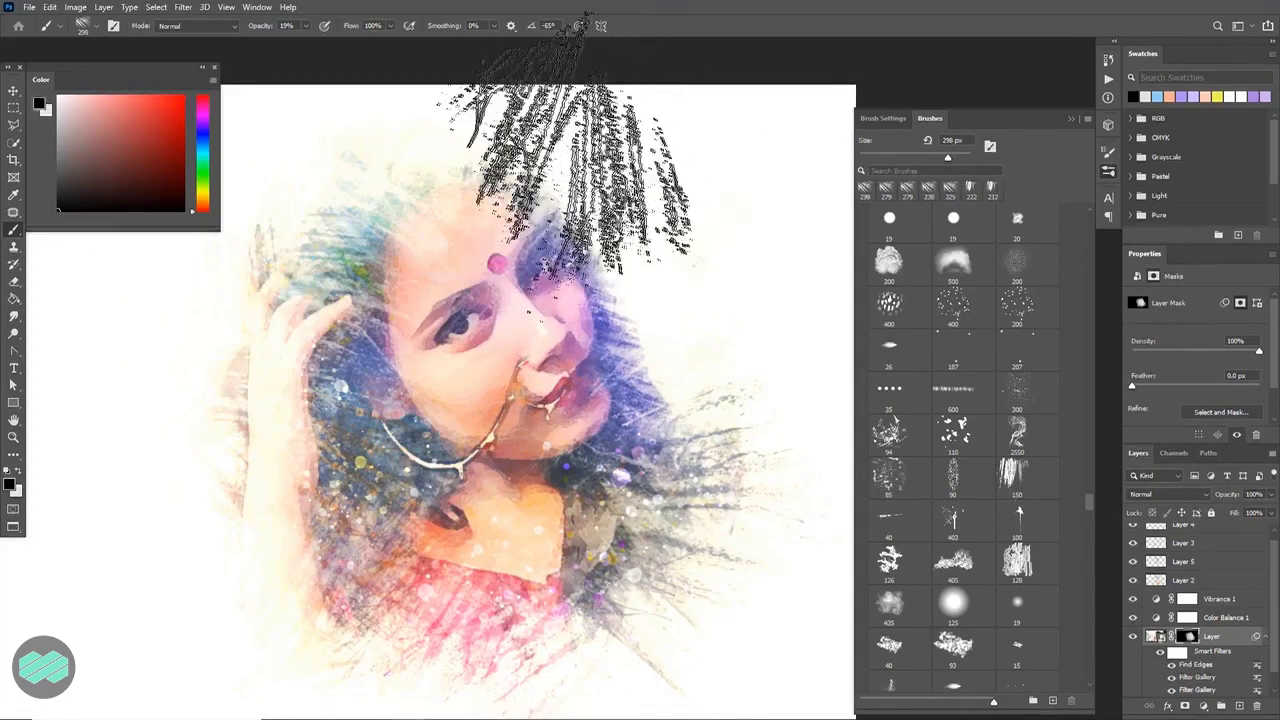
Restore parts of the portrait beside the mouth and shoulder on the mask in light grey with a smaller 1081 brush.
{"action": "key", "text": "x"}
{"action": "key", "text": "bracketleft"}
{"action": "key", "text": "bracketleft"}
{"action": "key", "text": "bracketleft"}
{"action": "key", "text": "bracketleft"}
{"action": "left_click_drag", "start_coordinate": [548, 410], "coordinate": [540, 405]}
{"action": "key", "text": "bracketright"}
{"action": "key", "text": "x"}
{"action": "key", "text": "x"}
{"action": "left_click_drag", "start_coordinate": [705, 500], "coordinate": [620, 445]}
{"action": "key", "text": "bracketright"}
{"action": "left_click_drag", "start_coordinate": [600, 500], "coordinate": [590, 530]}
Soften the dress edge, chin and cheek on the mask in black with the 1081 brush.
{"action": "key", "text": "x"}
{"action": "mouse_move", "coordinate": [570, 622]}
{"action": "left_mouse_down"}
{"action": "mouse_move", "coordinate": [556, 492]}
{"action": "mouse_move", "coordinate": [580, 515]}
{"action": "left_mouse_up"}
{"action": "left_click_drag", "start_coordinate": [540, 452], "coordinate": [552, 463]}
{"action": "mouse_move", "coordinate": [447, 425]}
{"action": "left_mouse_down"}
{"action": "mouse_move", "coordinate": [468, 421]}
{"action": "mouse_move", "coordinate": [375, 554]}
{"action": "mouse_move", "coordinate": [426, 445]}
{"action": "mouse_move", "coordinate": [405, 446]}
{"action": "mouse_move", "coordinate": [420, 600]}
{"action": "mouse_move", "coordinate": [380, 450]}
{"action": "mouse_move", "coordinate": [522, 395]}
{"action": "mouse_move", "coordinate": [590, 397]}
{"action": "left_mouse_up"}
Fade the area over the lower face and neck on the mask with the 1081 brush at 298 px, 100° and 15% opacity.
{"action": "key", "text": "shift+Right"}
{"action": "key", "text": "shift+Right"}
{"action": "key", "text": "shift+Right"}
{"action": "key", "text": "shift+Right"}
{"action": "type", "text": "15"}
{"action": "key", "text": "Return"}
{"action": "mouse_move", "coordinate": [462, 358]}
{"action": "left_mouse_down"}
{"action": "mouse_move", "coordinate": [478, 360]}
{"action": "mouse_move", "coordinate": [420, 590]}
{"action": "mouse_move", "coordinate": [460, 470]}
{"action": "left_mouse_up"}
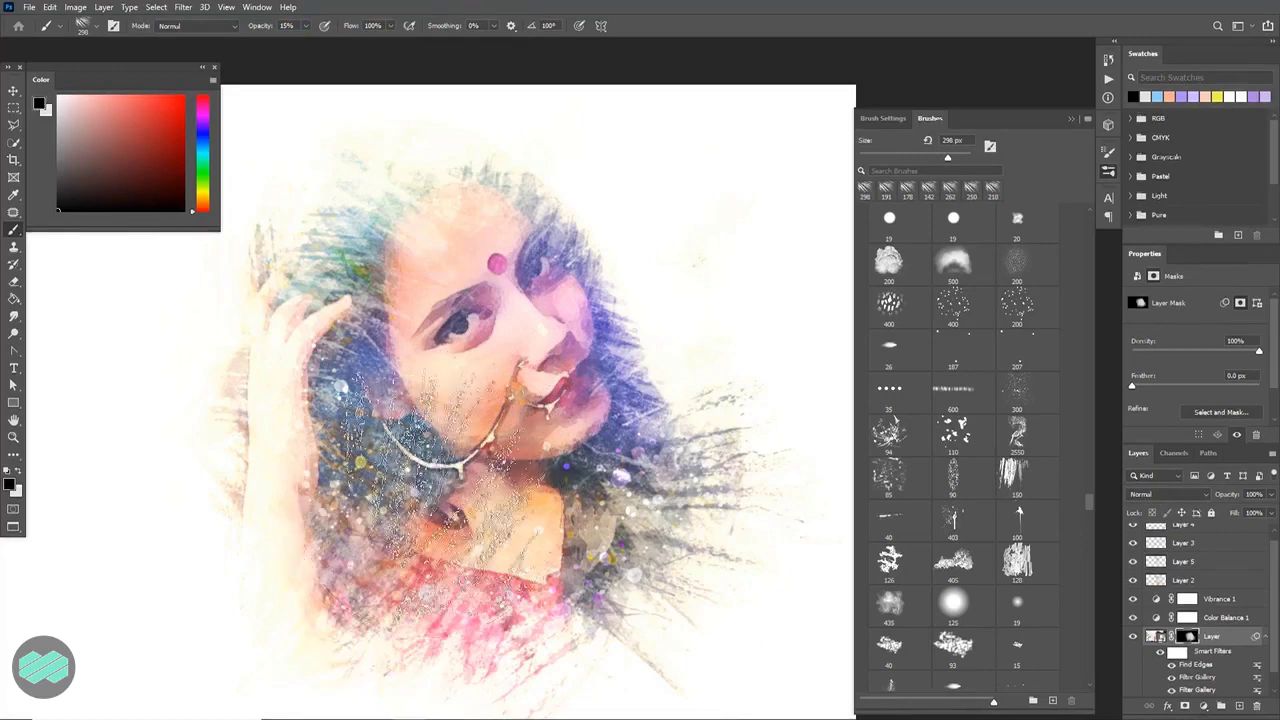
Fade the neck area and the hair strands beside the shoulder on the mask with the 1081 brush at 274 px, 35° and 15% opacity.
{"action": "mouse_move", "coordinate": [506, 517]}
{"action": "left_mouse_down"}
{"action": "mouse_move", "coordinate": [820, 600]}
{"action": "mouse_move", "coordinate": [437, 265]}
{"action": "mouse_move", "coordinate": [360, 255]}
{"action": "mouse_move", "coordinate": [310, 400]}
{"action": "mouse_move", "coordinate": [285, 357]}
{"action": "mouse_move", "coordinate": [177, 406]}
{"action": "left_mouse_up"}
{"action": "mouse_move", "coordinate": [753, 402]}
{"action": "left_mouse_down"}
{"action": "mouse_move", "coordinate": [760, 450]}
{"action": "mouse_move", "coordinate": [586, 591]}
{"action": "mouse_move", "coordinate": [305, 470]}
{"action": "mouse_move", "coordinate": [530, 540]}
{"action": "mouse_move", "coordinate": [660, 530]}
{"action": "mouse_move", "coordinate": [700, 500]}
{"action": "mouse_move", "coordinate": [700, 535]}
{"action": "left_mouse_up"}
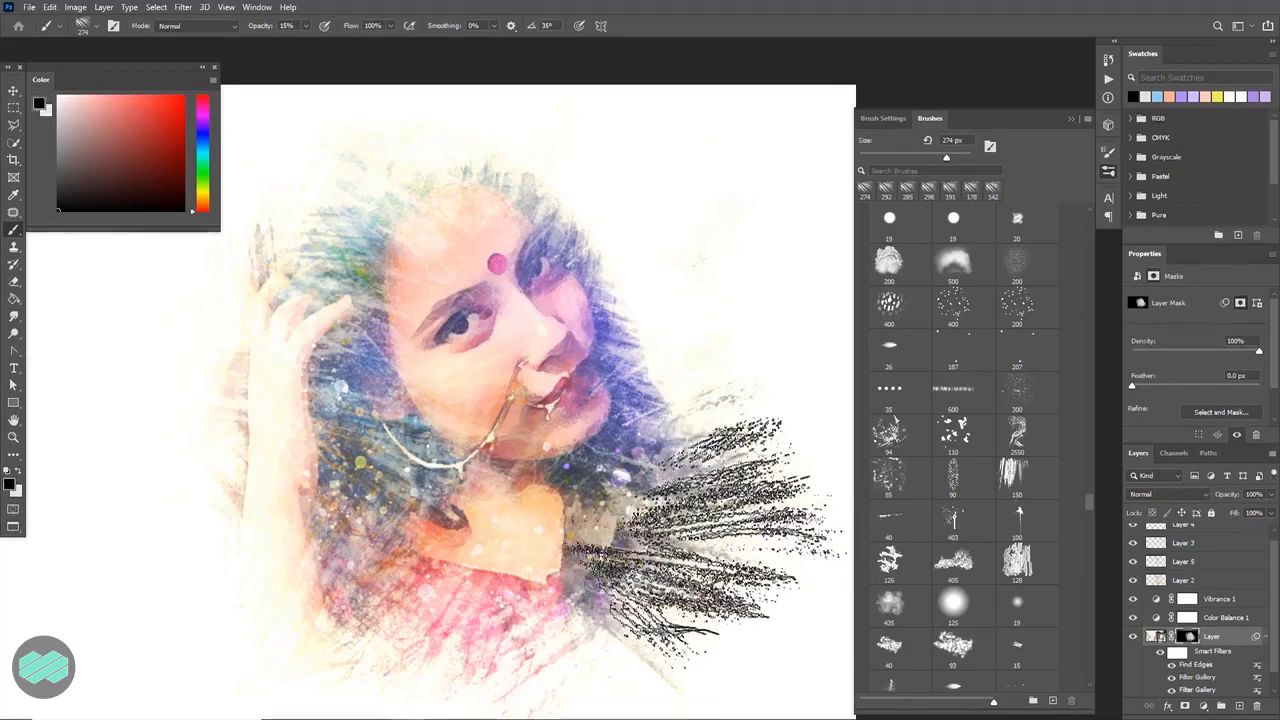
Toggle and select Layer 4, and scatter light blue splatters over the neck and dress with the 300 brush.
{"action": "scroll", "coordinate": [1242, 556], "scroll_direction": "up", "scroll_amount": 1}
{"action": "left_click", "coordinate": [1230, 535]}
{"action": "left_click", "coordinate": [1133, 533]}
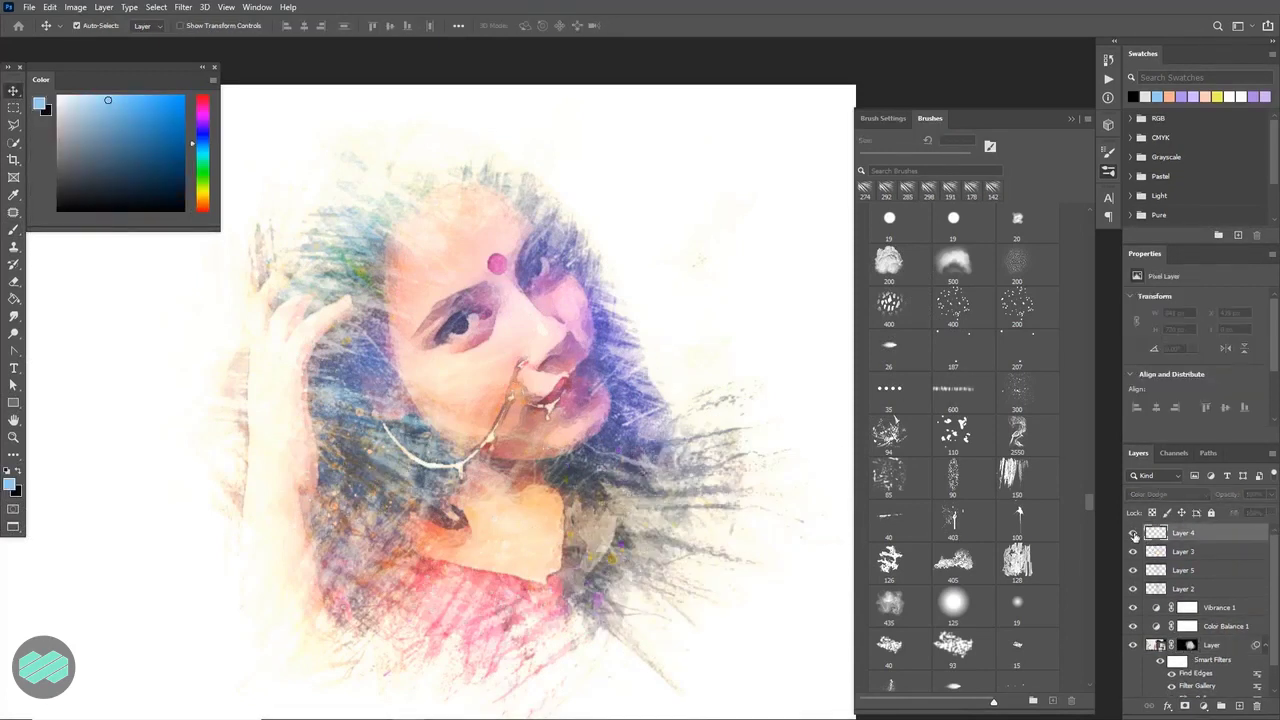
{"action": "left_click", "coordinate": [1020, 396]}
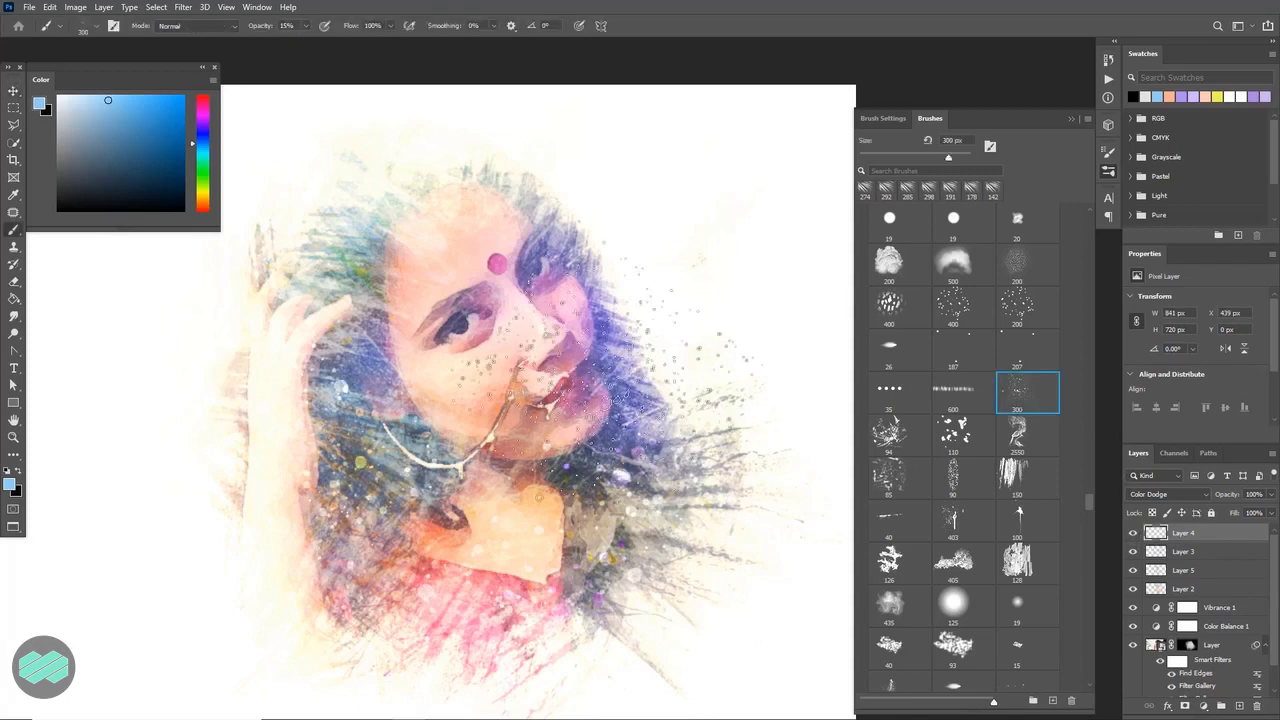
{"action": "left_click_drag", "start_coordinate": [488, 502], "coordinate": [421, 488]}
Scatter green and orange splatters on Layer 4 with the 284 Special Effects brush, undoing one stroke across the neck and shoulder.
{"action": "left_click_drag", "start_coordinate": [1088, 505], "coordinate": [1088, 204]}
{"action": "left_click", "coordinate": [508, 462]}
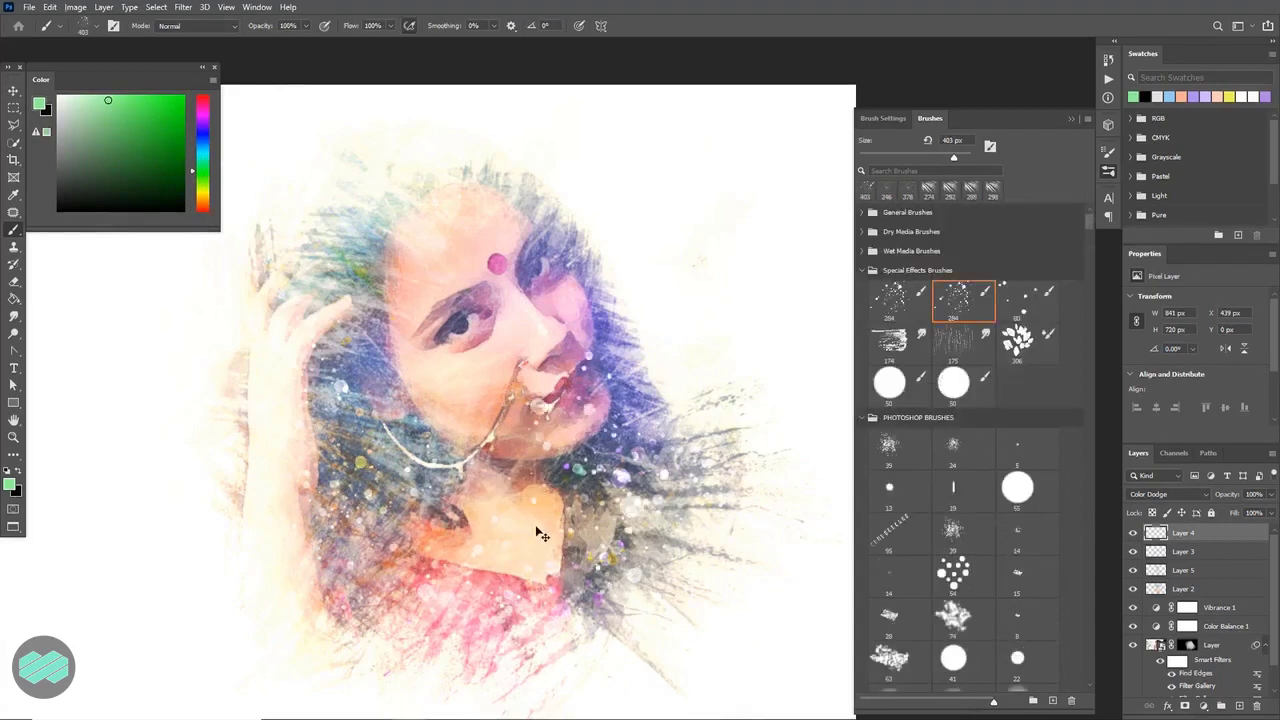
{"action": "left_click", "coordinate": [449, 369], "text": "alt"}
{"action": "mouse_move", "coordinate": [485, 490]}
{"action": "left_mouse_down"}
{"action": "mouse_move", "coordinate": [571, 586]}
{"action": "mouse_move", "coordinate": [700, 530]}
{"action": "mouse_move", "coordinate": [704, 560]}
{"action": "left_mouse_up"}
{"action": "key", "text": "ctrl+z"}
{"action": "right_click", "coordinate": [706, 453], "text": "alt"}
{"action": "left_click", "coordinate": [530, 255]}
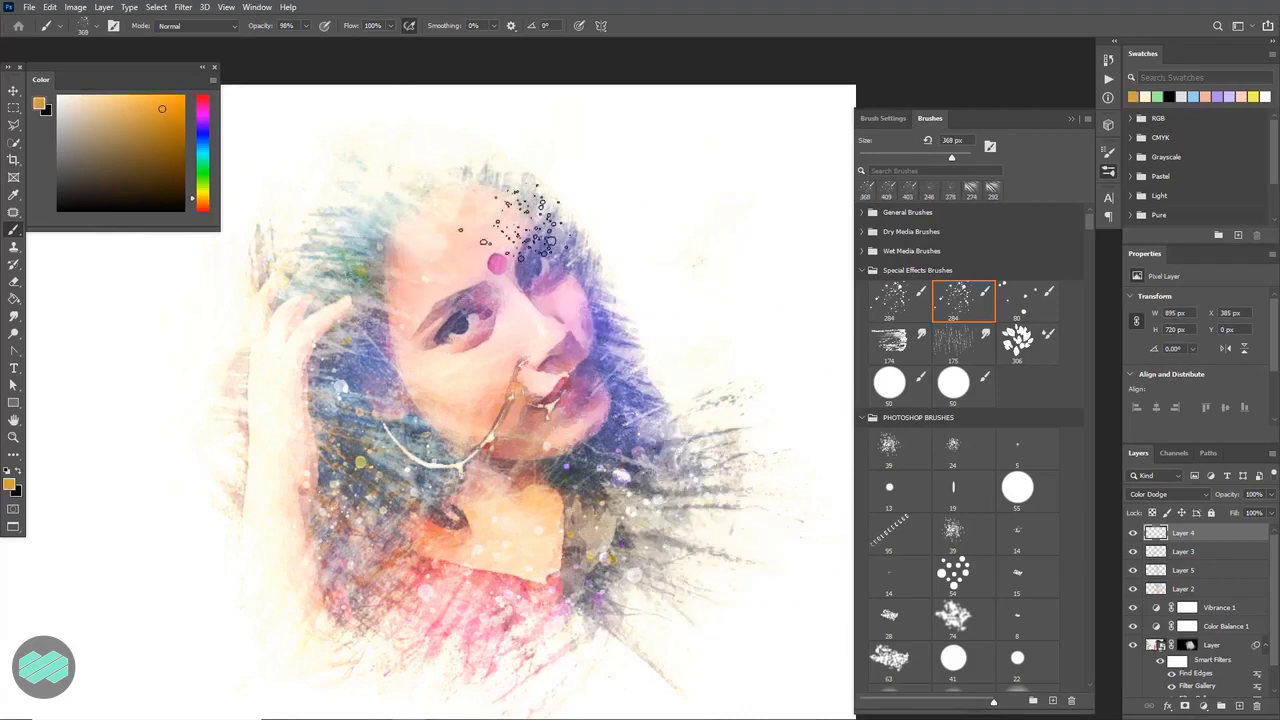
Scatter faint blue and yellow-green splatters on a new layer above Layer 4 with the 284 brush, lowering its opacity to 32%.
{"action": "left_click", "coordinate": [203, 147]}
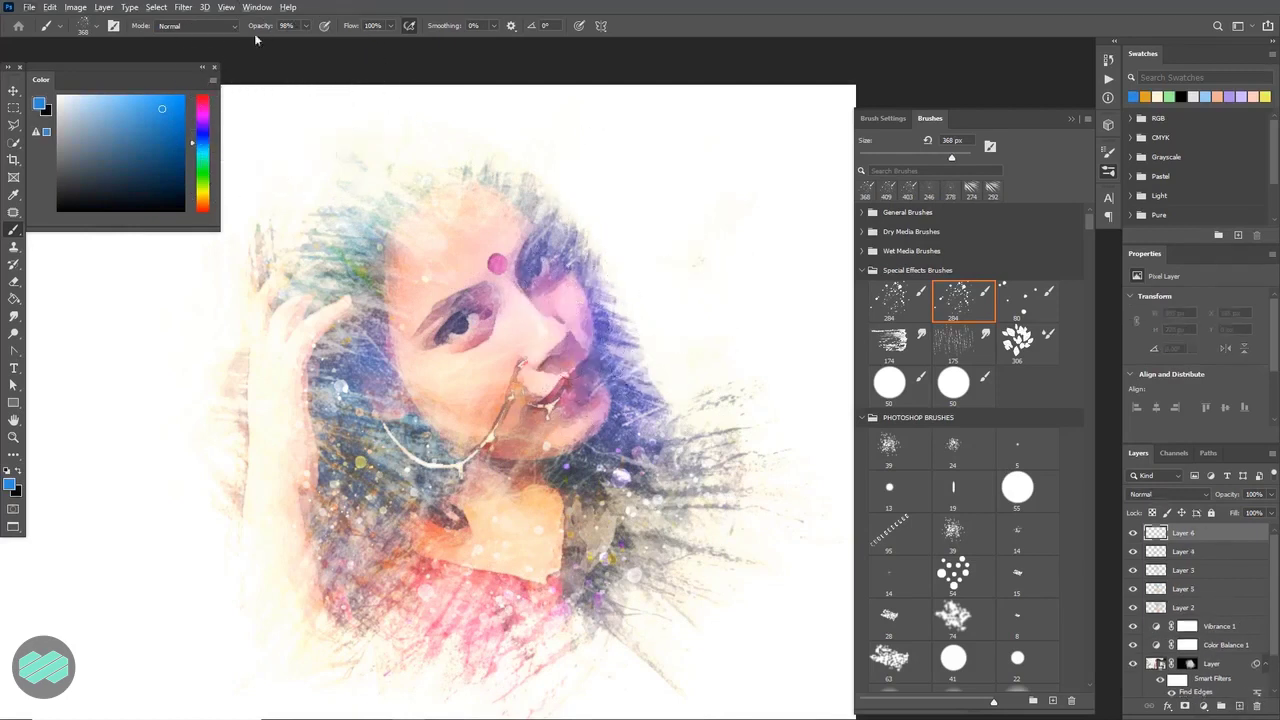
{"action": "type", "text": "42"}
{"action": "right_click", "coordinate": [500, 270], "text": "alt"}
{"action": "left_click", "coordinate": [204, 189]}
{"action": "left_click", "coordinate": [425, 385]}
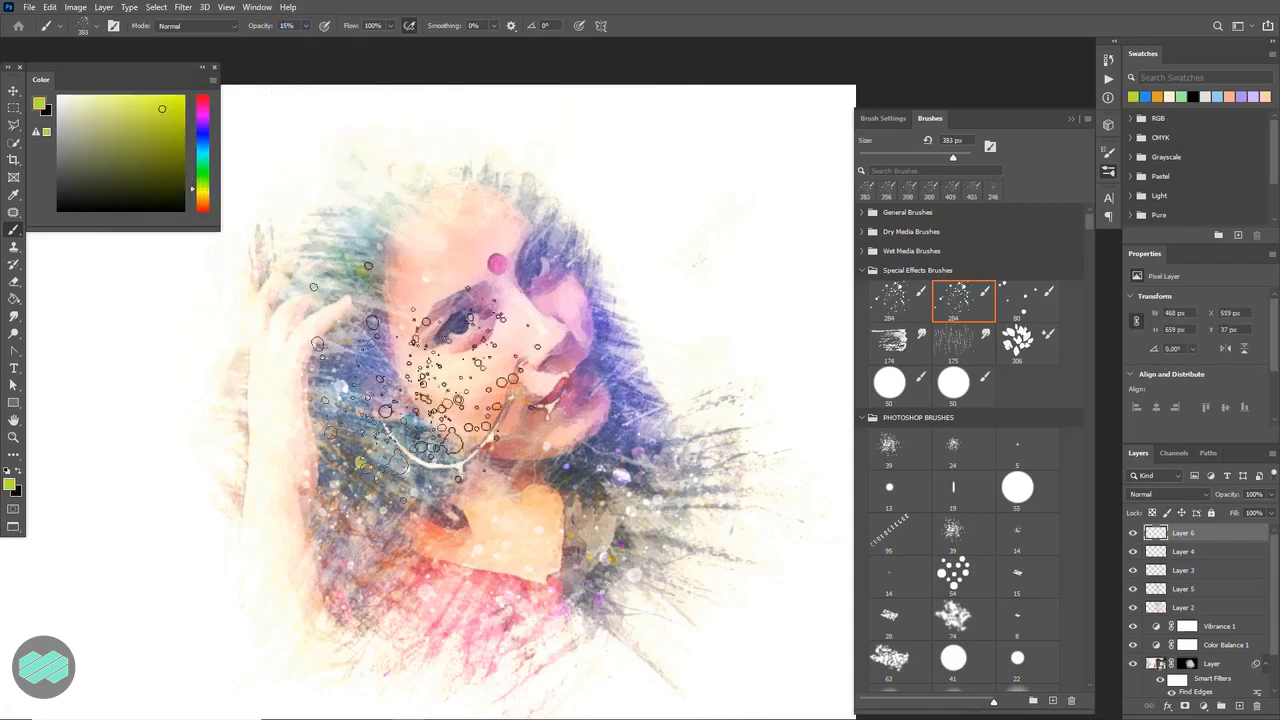
{"action": "left_click", "coordinate": [217, 420]}
{"action": "right_click", "coordinate": [497, 526], "text": "alt"}
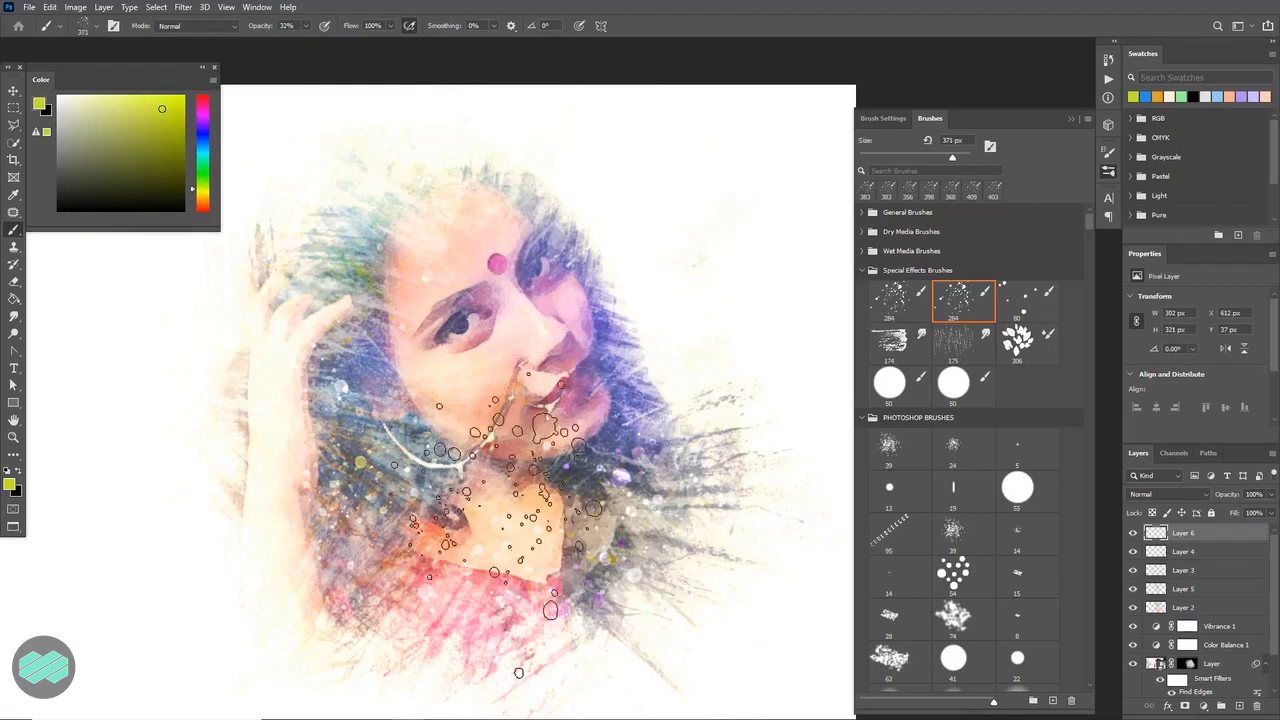
Scatter pale lavender splatters around the hair and shoulder with the 284 brush at 376 px and 42% opacity, undoing the first lavender strokes.
{"action": "left_click", "coordinate": [603, 318], "text": "alt"}
{"action": "left_click", "coordinate": [675, 190]}
{"action": "left_click", "coordinate": [570, 670]}
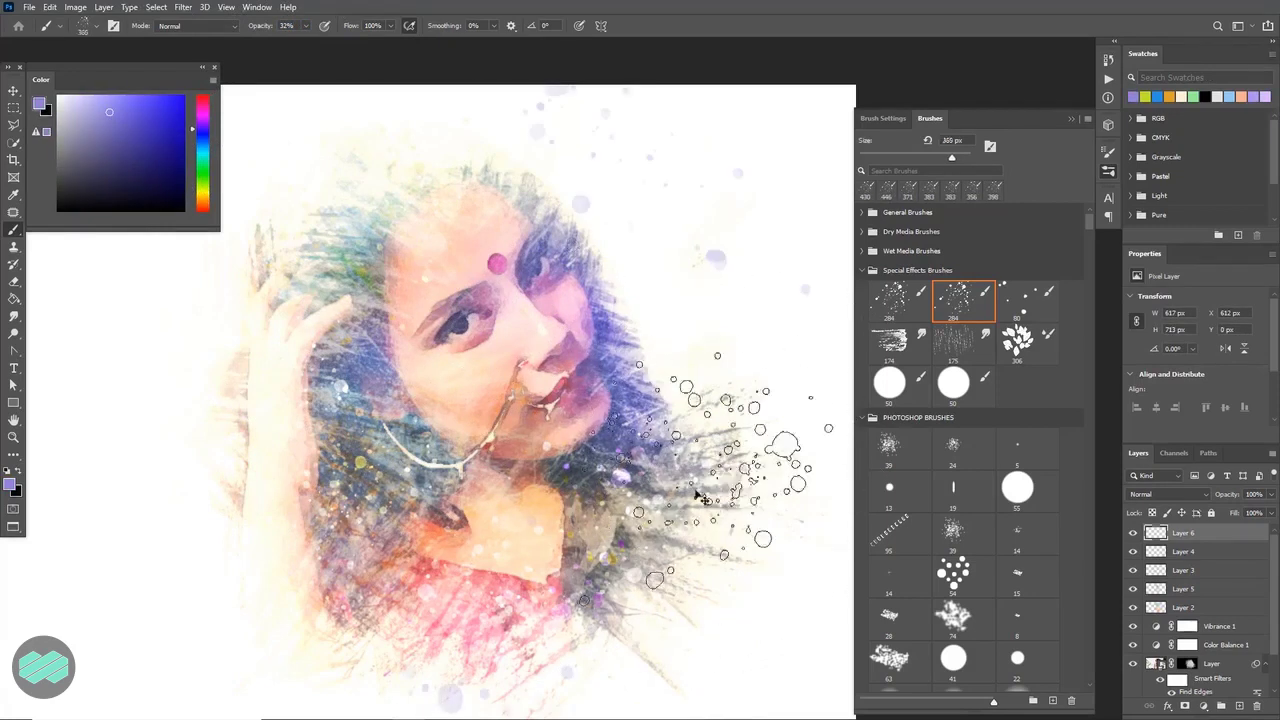
{"action": "key", "text": "ctrl+z"}
{"action": "key", "text": "ctrl+z"}
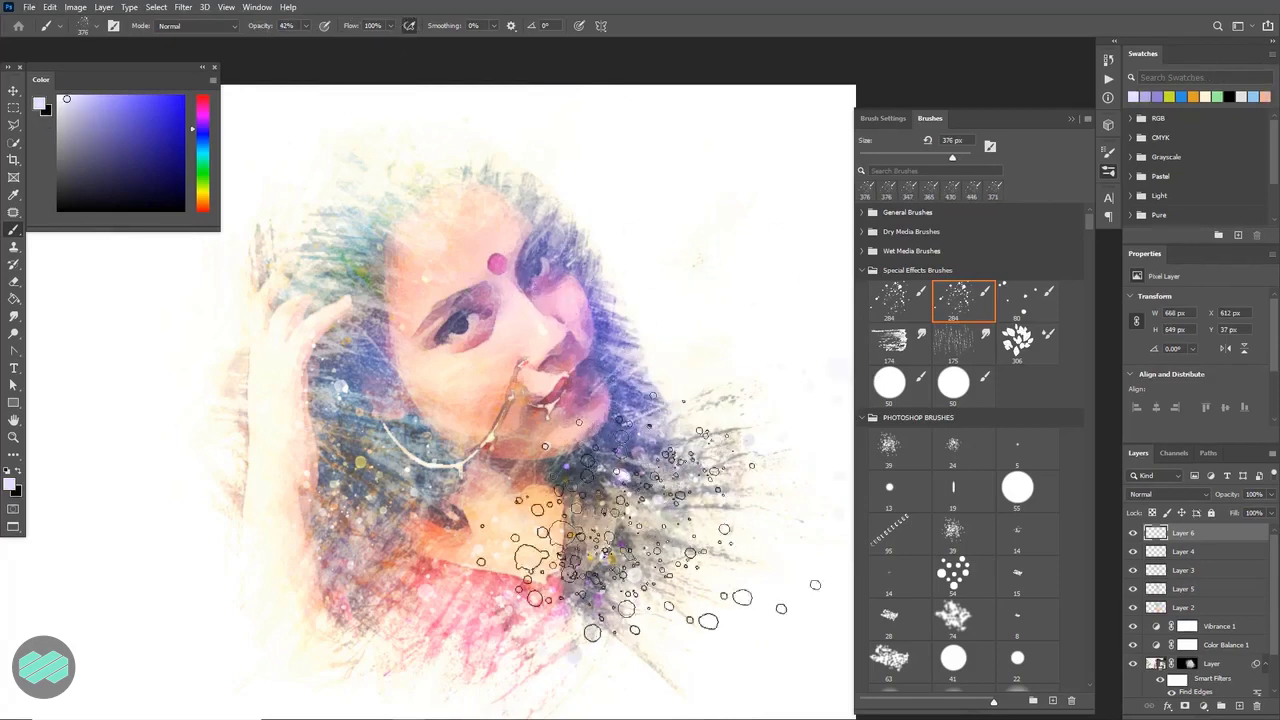
{"action": "left_click", "coordinate": [700, 586]}
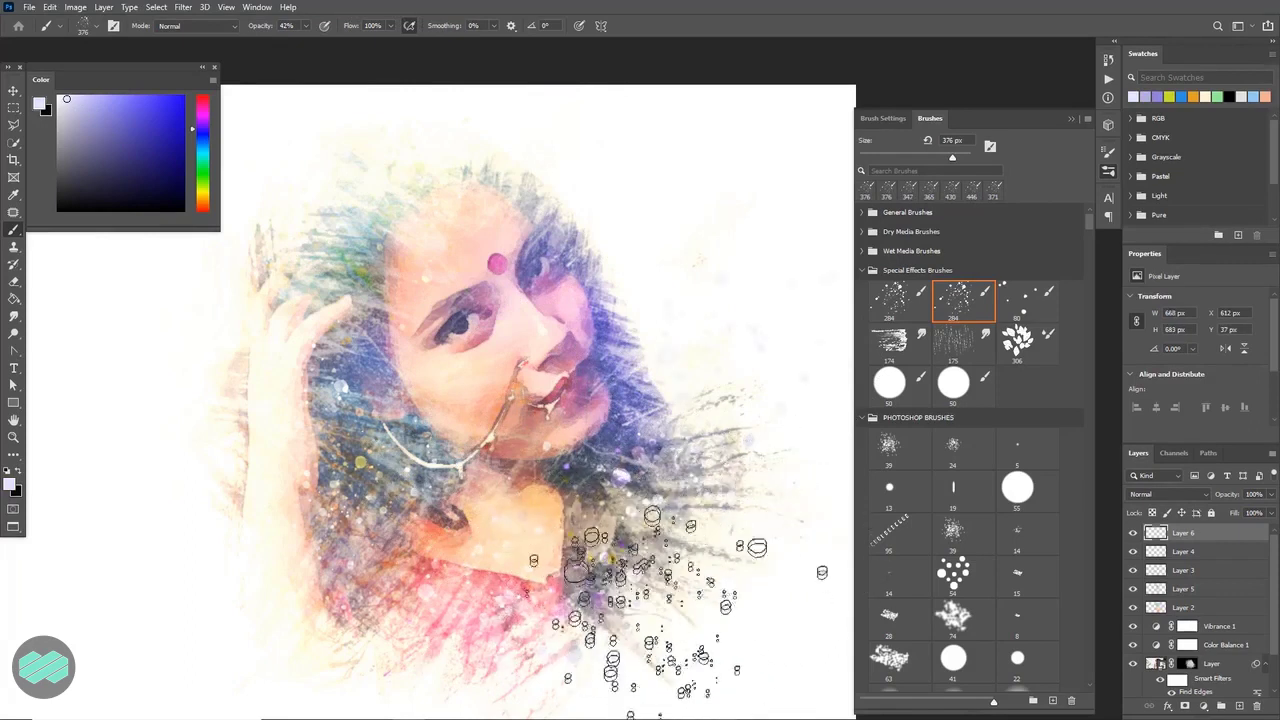
Fine-tune the yellow–blue balance of the Highlights tones in the Color Balance 1 adjustment.
{"action": "scroll", "coordinate": [1257, 668], "scroll_direction": "down", "scroll_amount": 2}
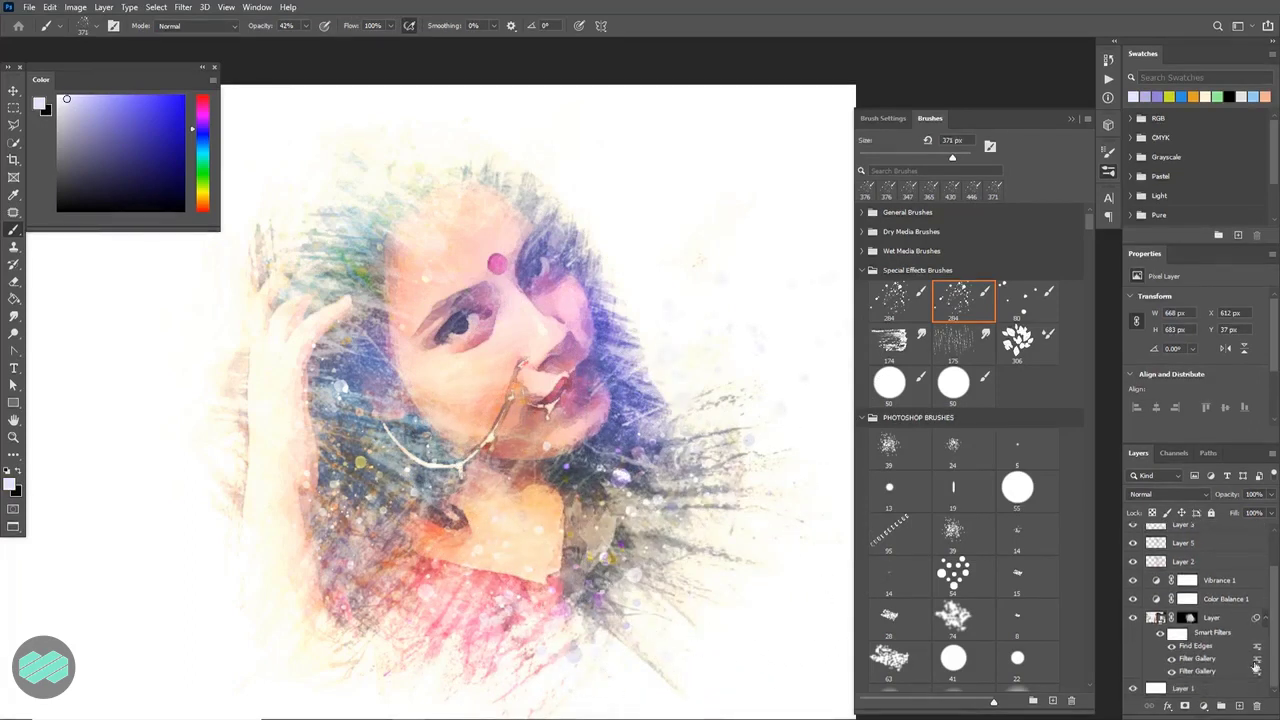
{"action": "left_click", "coordinate": [1188, 600]}
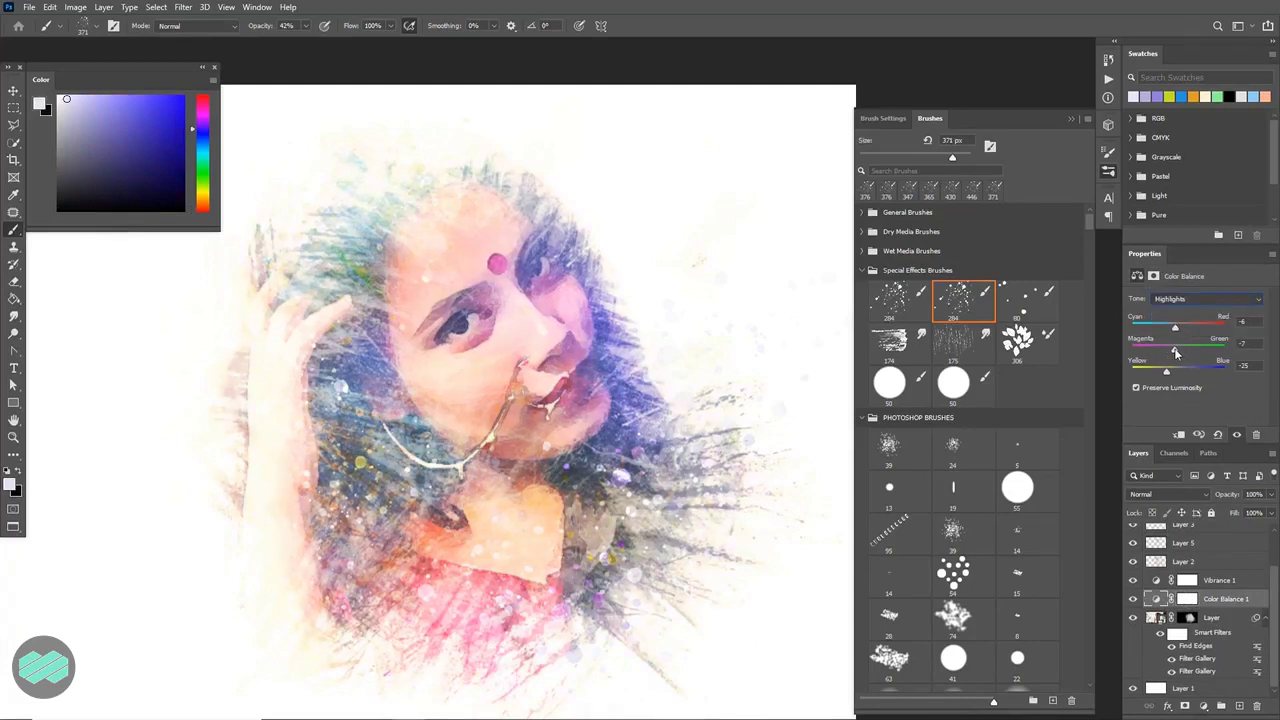
{"action": "left_click_drag", "start_coordinate": [1166, 372], "coordinate": [1168, 376]}
Restore the cheek and mouth area on the portrait's mask in light grey with the 2496 brush at 174 px, 15° and 45% opacity.
{"action": "key", "text": "x"}
{"action": "left_click", "coordinate": [1188, 619]}
{"action": "left_click_drag", "start_coordinate": [1086, 226], "coordinate": [1084, 331]}
{"action": "left_click", "coordinate": [1017, 287]}
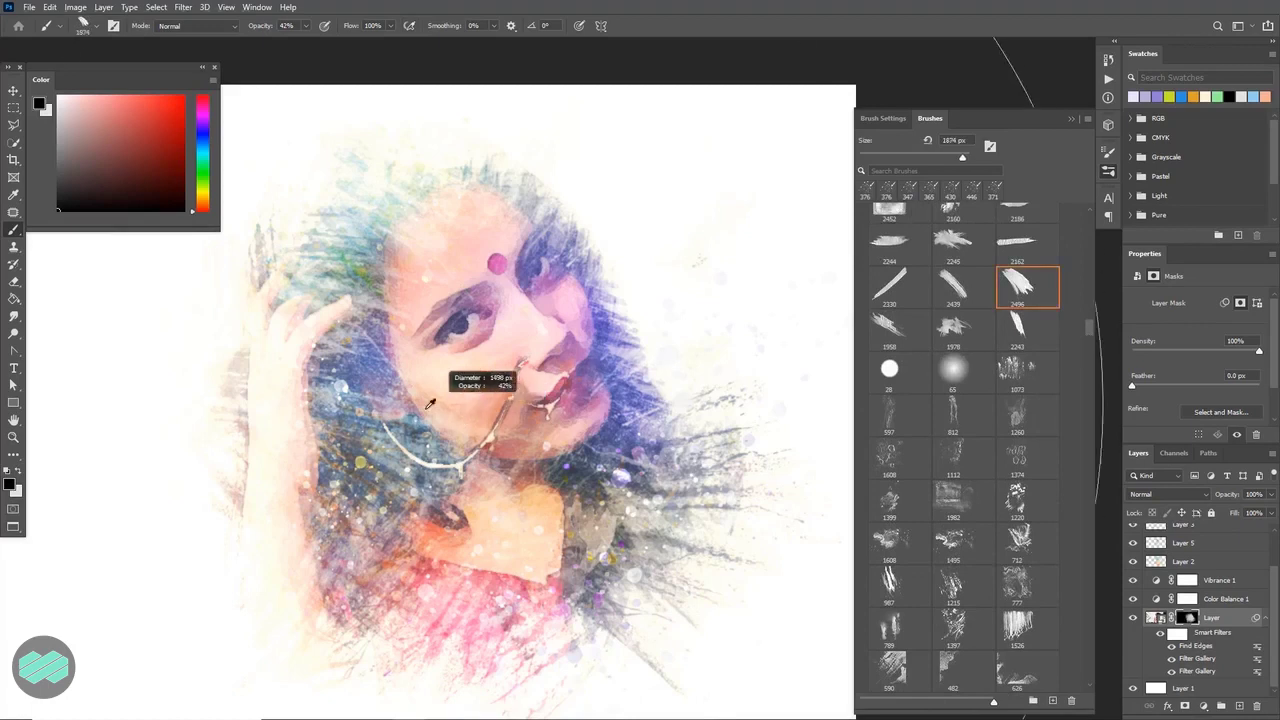
{"action": "right_click", "coordinate": [484, 420], "text": "alt"}
{"action": "left_click", "coordinate": [470, 420]}
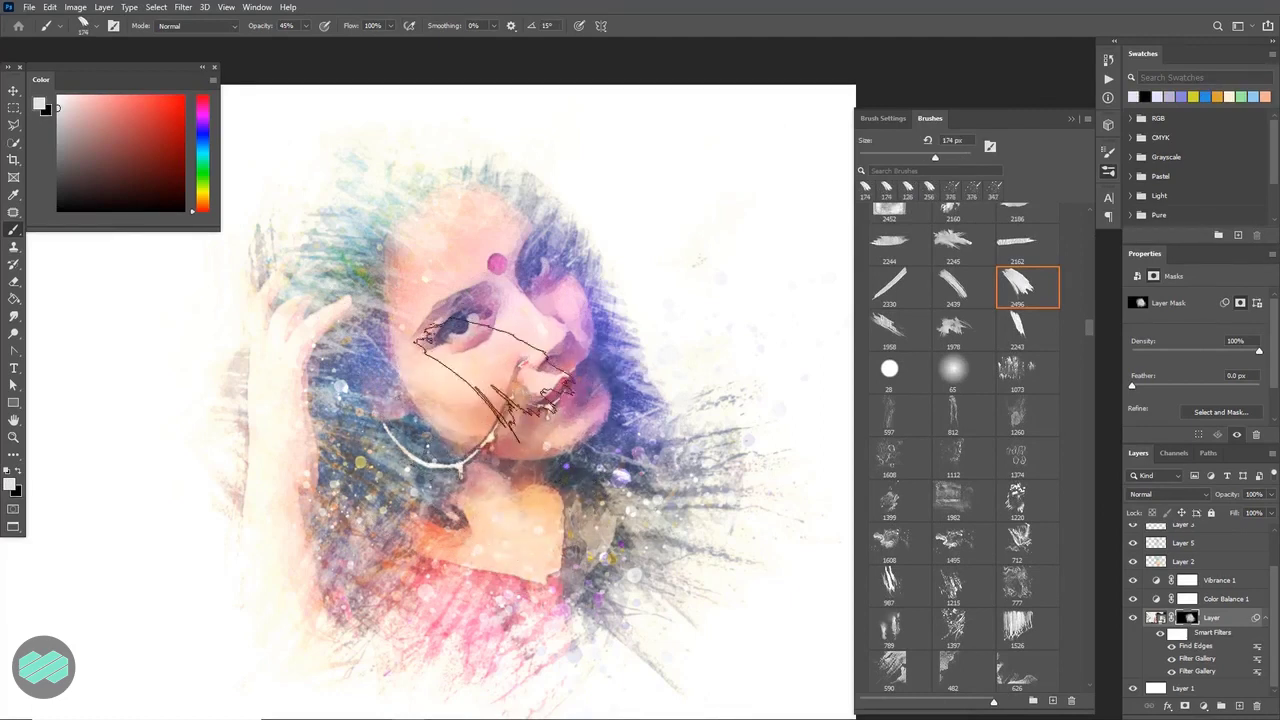
Restore more of the face and neck on the mask with the 2496 brush at 43% opacity and the 987 brush at 254 px and 29°.
{"action": "right_click", "coordinate": [522, 363], "text": "alt"}
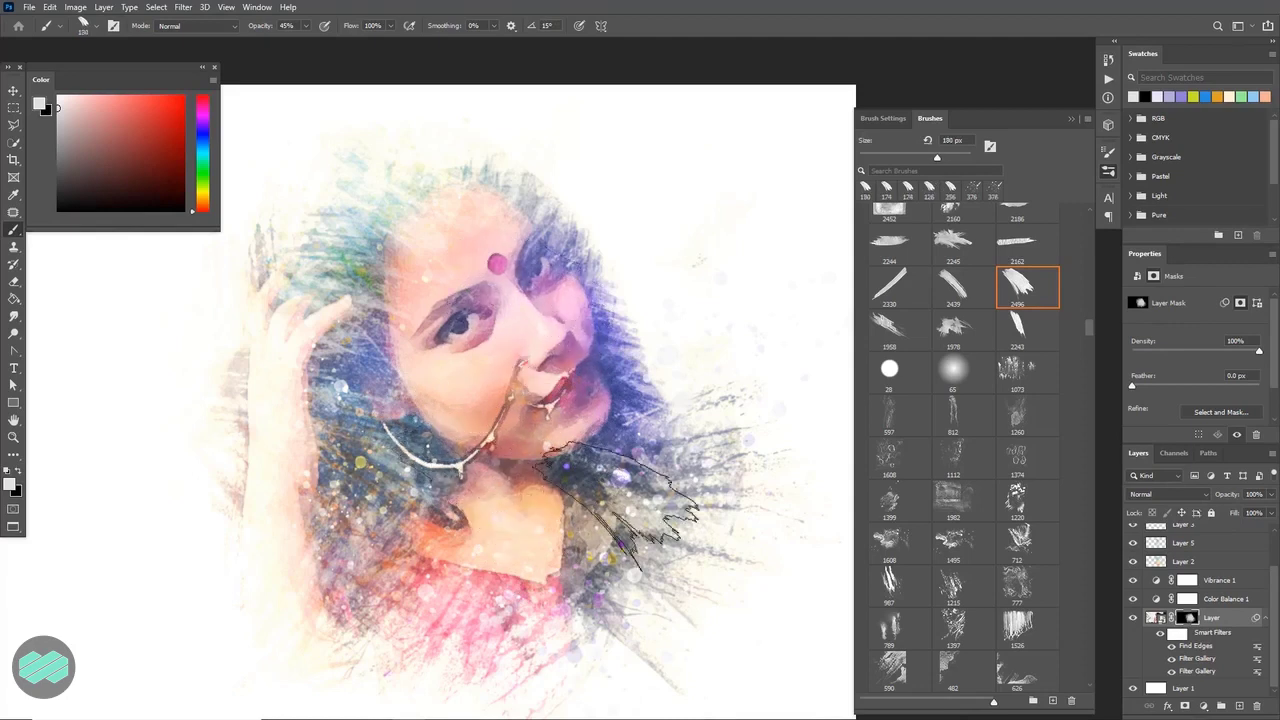
{"action": "left_click_drag", "start_coordinate": [430, 480], "coordinate": [455, 480], "text": "alt"}
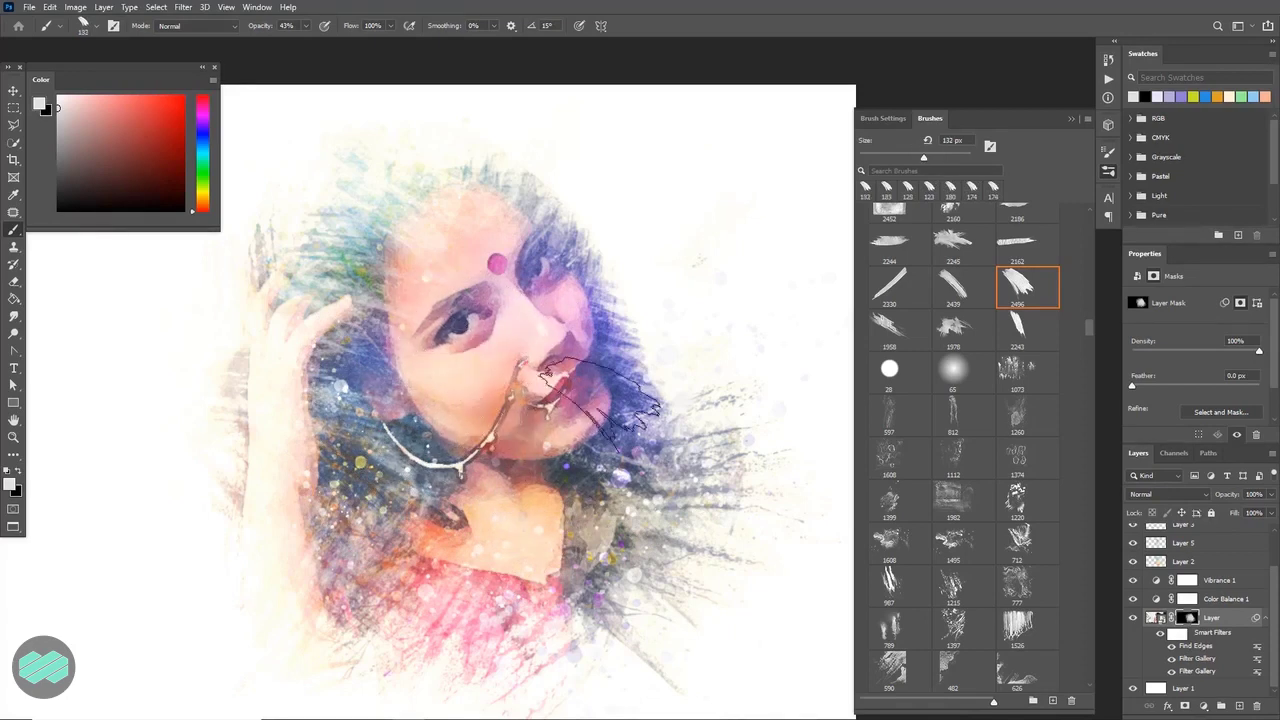
{"action": "left_click_drag", "start_coordinate": [477, 291], "coordinate": [505, 286], "text": "alt"}
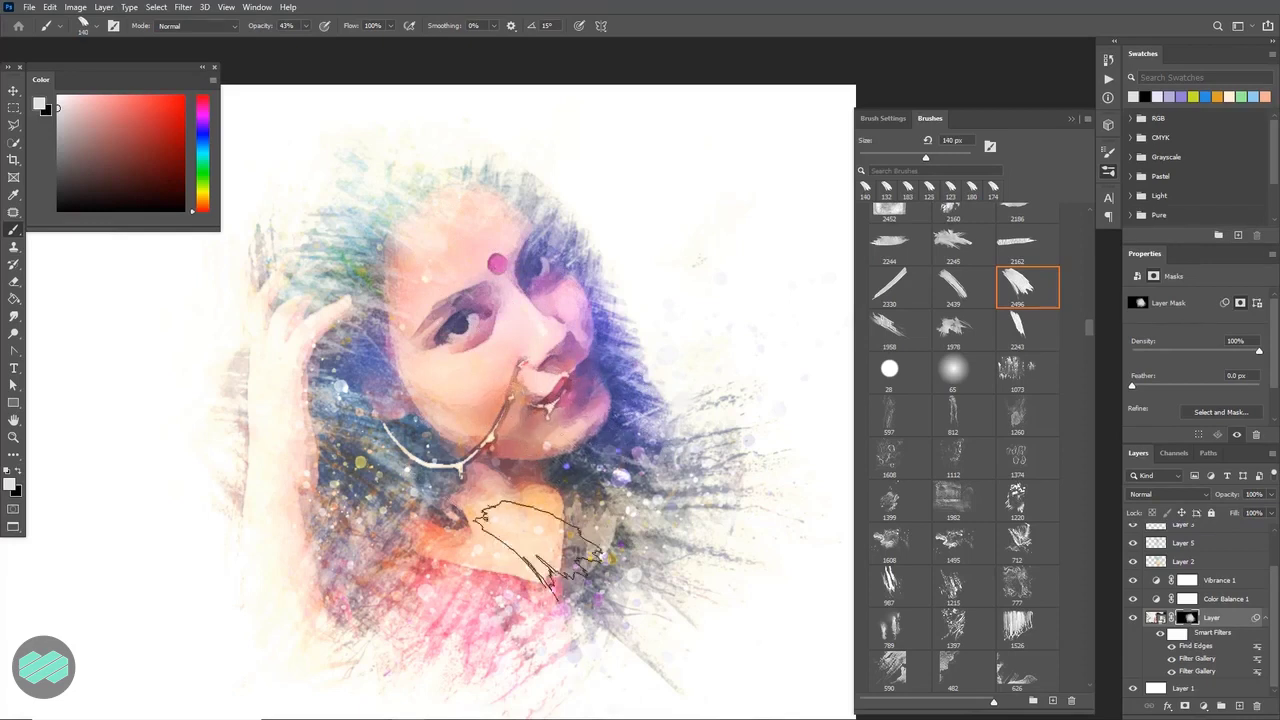
{"action": "left_click", "coordinate": [890, 582]}
{"action": "mouse_move", "coordinate": [614, 458]}
{"action": "left_mouse_down", "text": "alt"}
{"action": "mouse_move", "coordinate": [598, 410]}
{"action": "mouse_move", "coordinate": [588, 493]}
{"action": "mouse_move", "coordinate": [529, 500]}
{"action": "left_mouse_up", "text": "alt"}
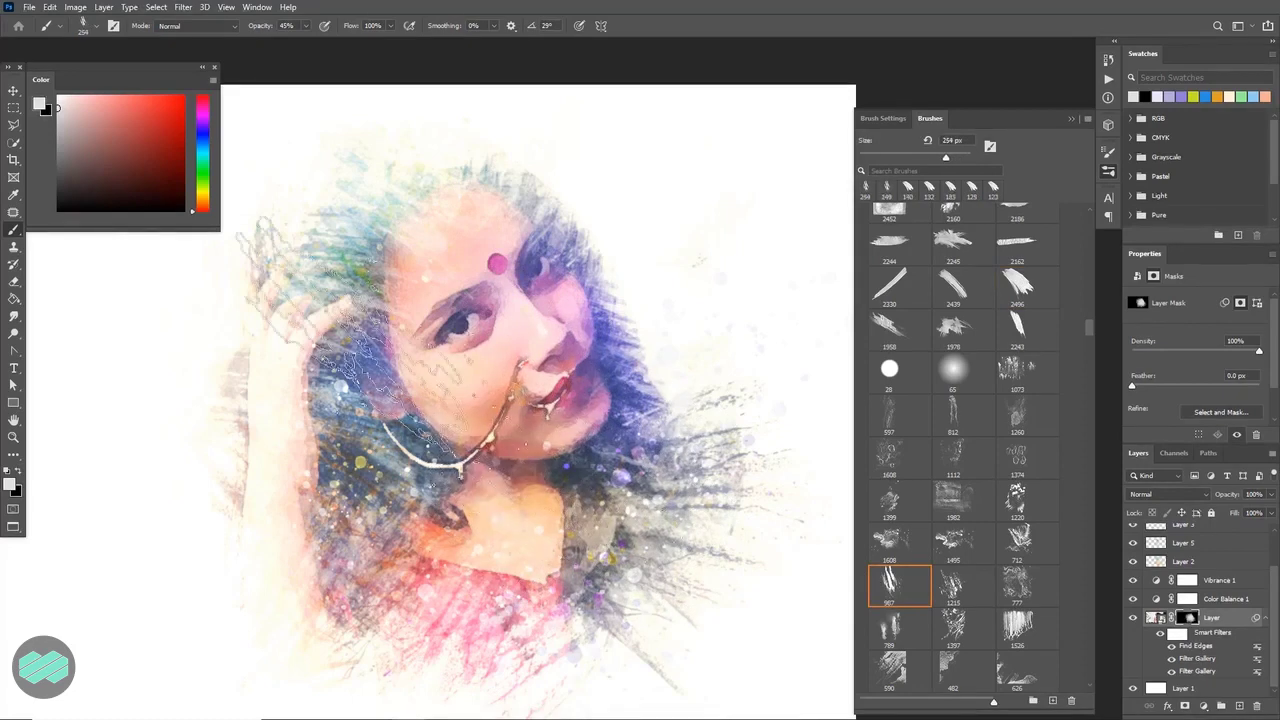
Apply a Camera Raw Filter to the portrait with Exposure +0.35, Texture +11 and Clarity +11.
{"action": "key", "text": "v"}
{"action": "left_click", "coordinate": [183, 7]}
{"action": "left_click", "coordinate": [250, 106]}
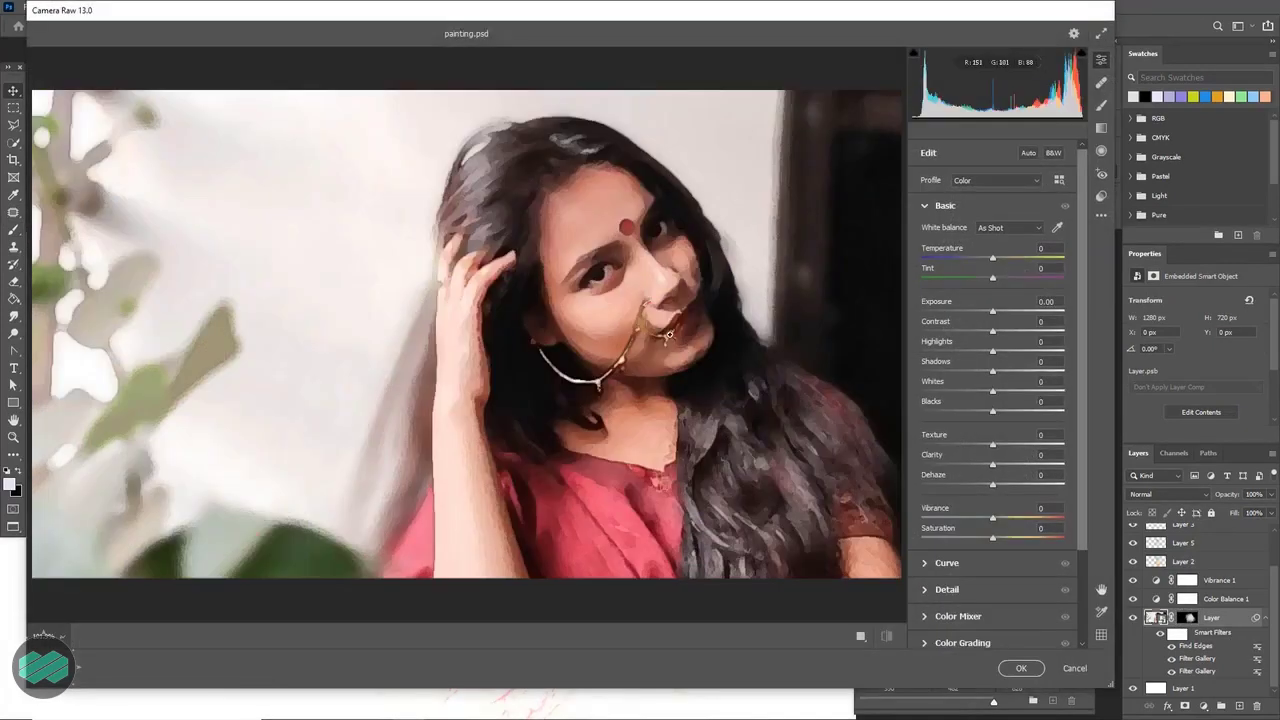
{"action": "left_click_drag", "start_coordinate": [994, 313], "coordinate": [1000, 313]}
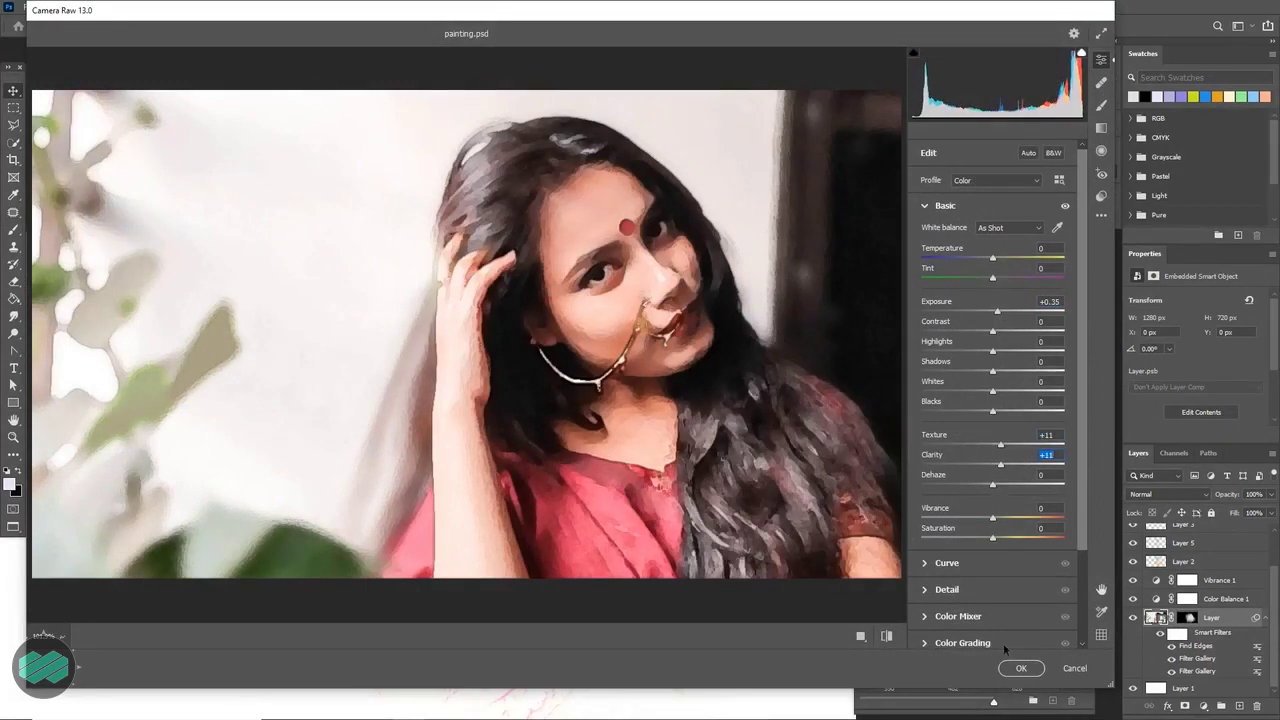
{"action": "left_click", "coordinate": [1019, 667]}
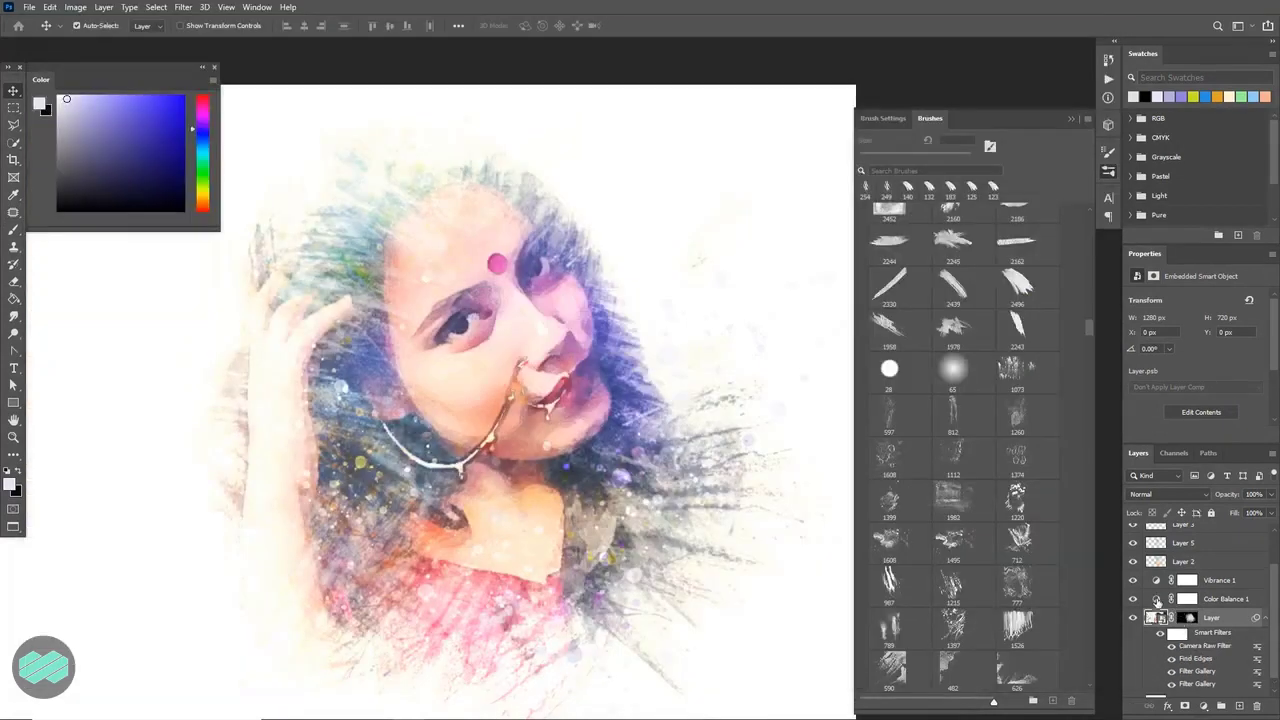
Set the cyan–red value of the Color Balance 1 midtones to +1 and open the Vibrance 1 settings.
{"action": "left_click", "coordinate": [1157, 600]}
{"action": "left_click_drag", "start_coordinate": [1180, 328], "coordinate": [1177, 328]}
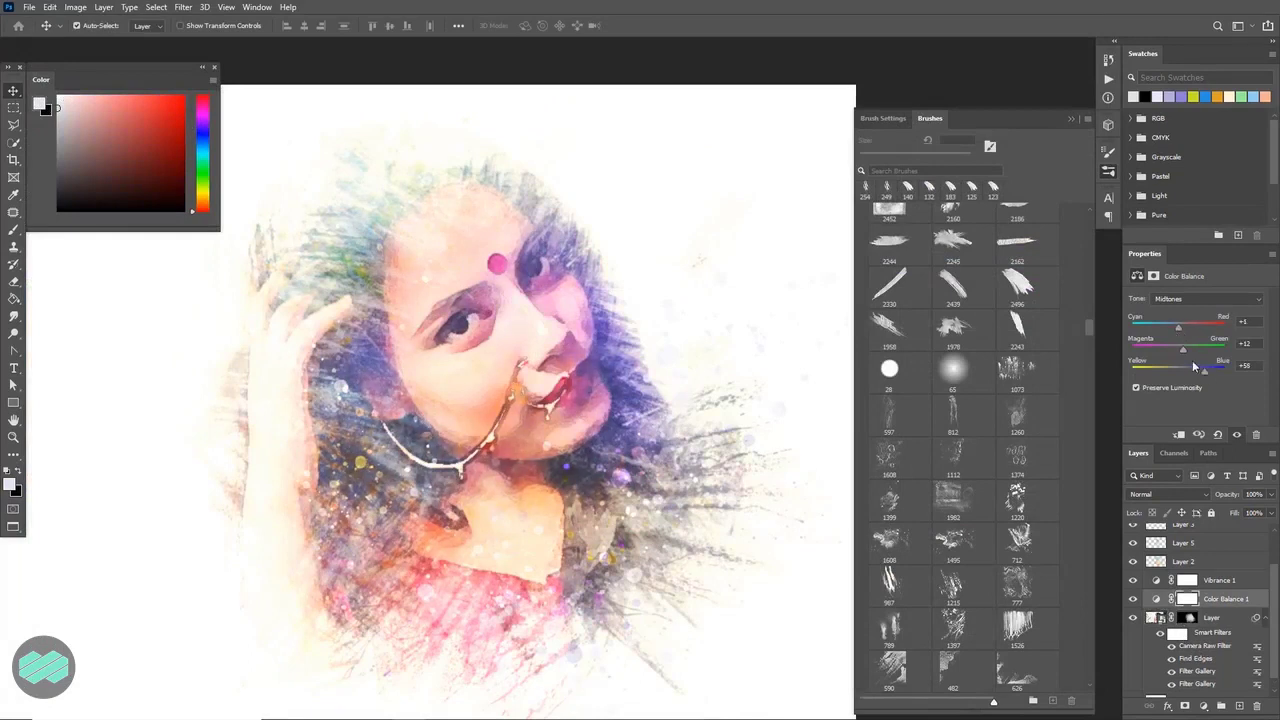
{"action": "left_click", "coordinate": [1171, 583]}
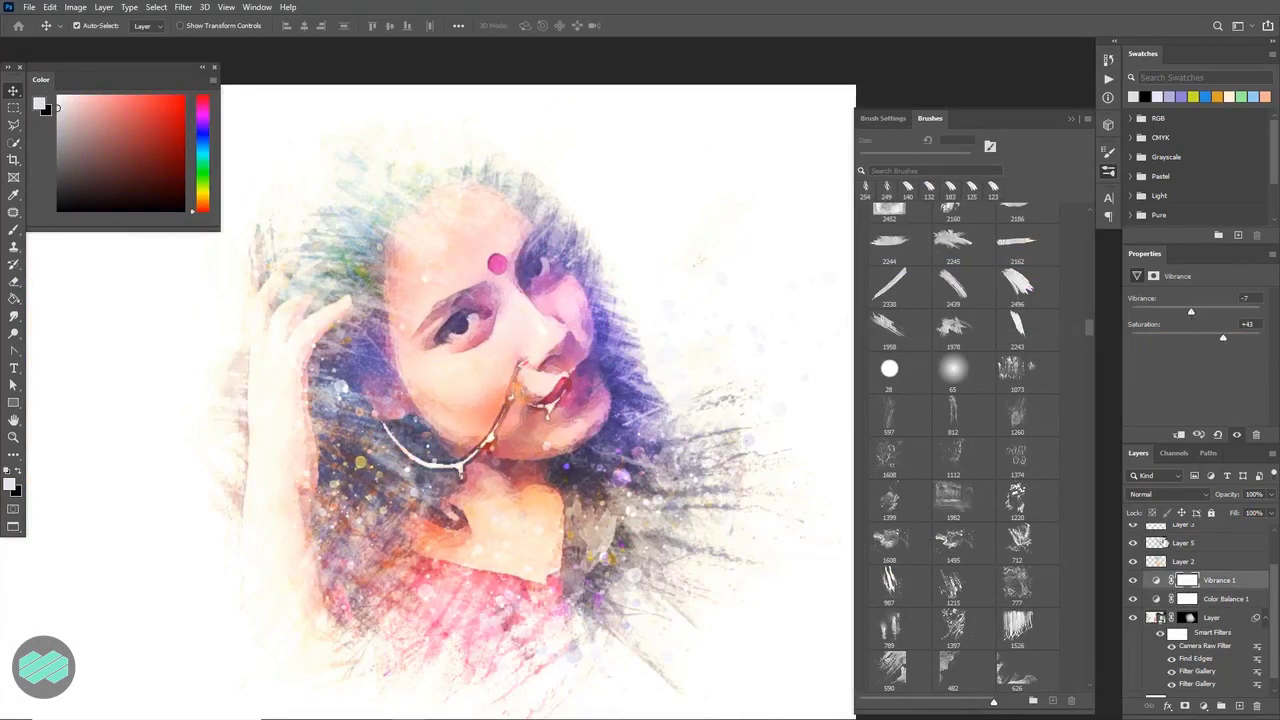
Paint hair strands beside the shoulder on the portrait's mask in light grey with an enlarged 1081 brush.
{"action": "left_click", "coordinate": [1189, 619]}
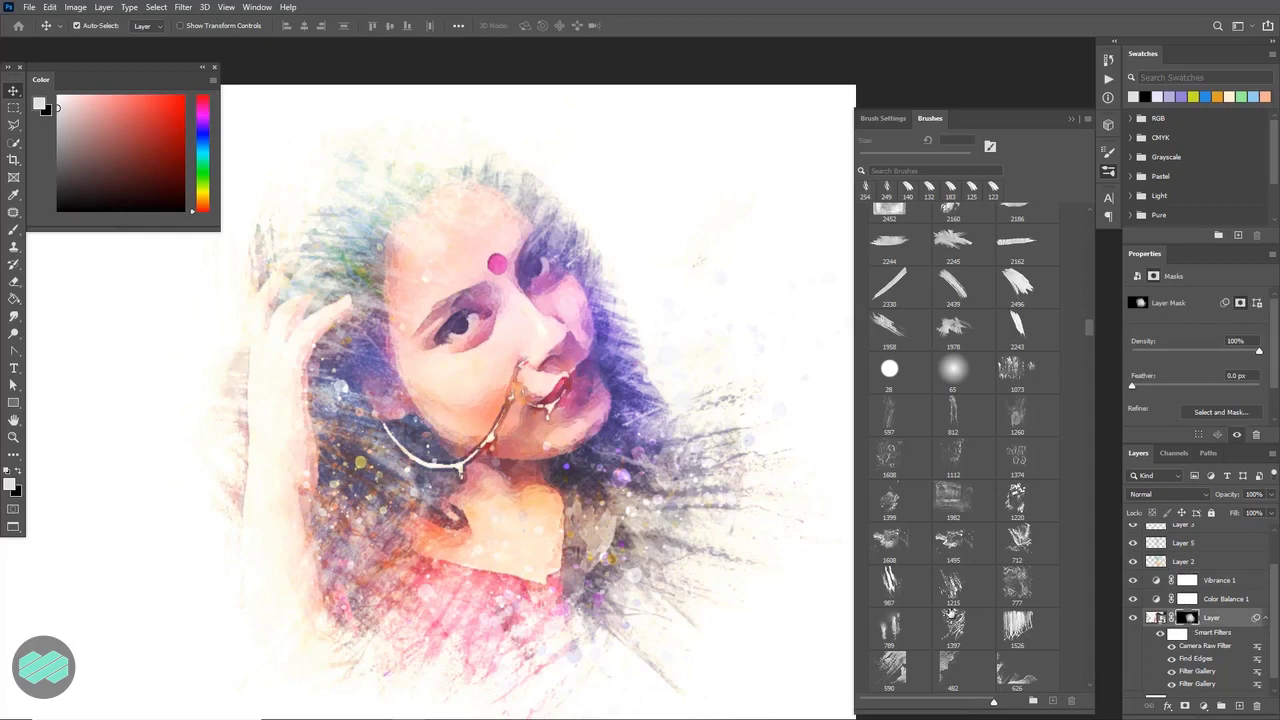
{"action": "left_click_drag", "start_coordinate": [1091, 324], "coordinate": [1091, 342]}
{"action": "left_click", "coordinate": [899, 373]}
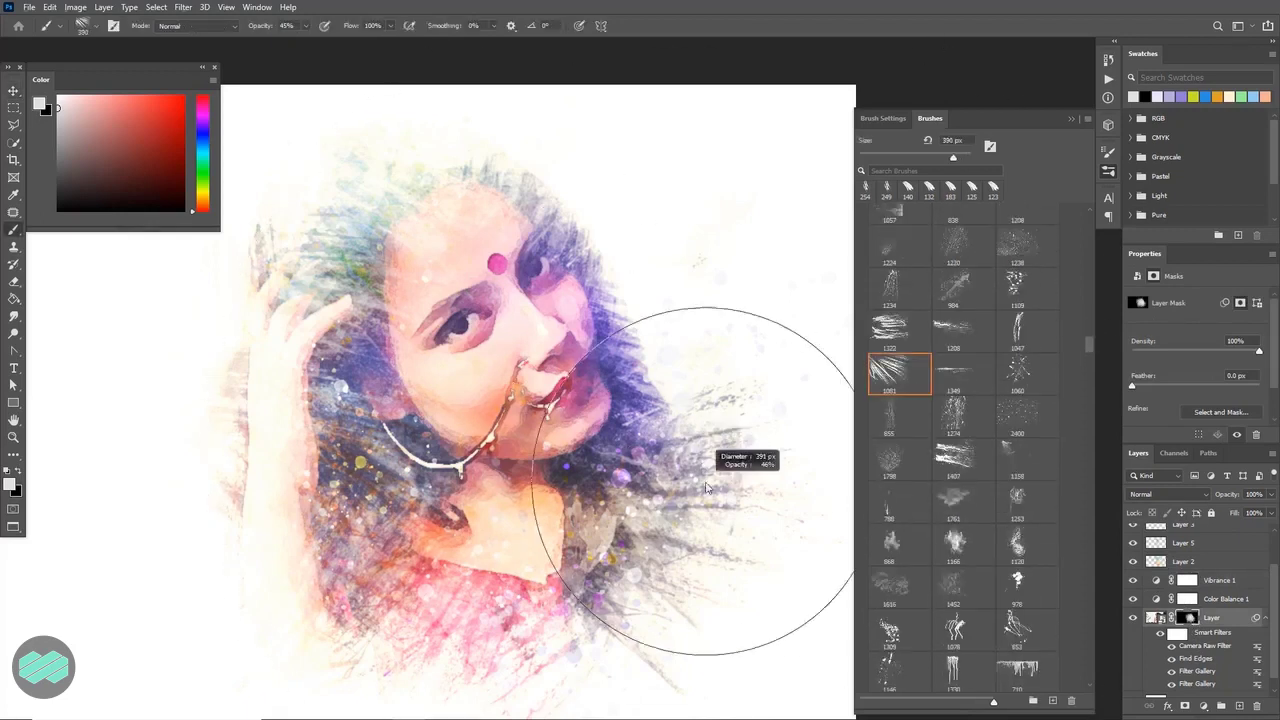
{"action": "mouse_move", "coordinate": [686, 437]}
{"action": "left_mouse_down"}
{"action": "mouse_move", "coordinate": [738, 517]}
{"action": "mouse_move", "coordinate": [765, 454]}
{"action": "mouse_move", "coordinate": [747, 427]}
{"action": "mouse_move", "coordinate": [742, 467]}
{"action": "mouse_move", "coordinate": [737, 447]}
{"action": "mouse_move", "coordinate": [772, 432]}
{"action": "mouse_move", "coordinate": [747, 397]}
{"action": "mouse_move", "coordinate": [777, 332]}
{"action": "mouse_move", "coordinate": [722, 462]}
{"action": "mouse_move", "coordinate": [797, 487]}
{"action": "mouse_move", "coordinate": [747, 512]}
{"action": "mouse_move", "coordinate": [683, 514]}
{"action": "left_mouse_up"}
Fade the hair and dress edge below the shoulder on the mask in black with the 1081 brush at 307 px, -90° and 49% opacity.
{"action": "key", "text": "x"}
{"action": "left_click_drag", "start_coordinate": [700, 574], "coordinate": [706, 570]}
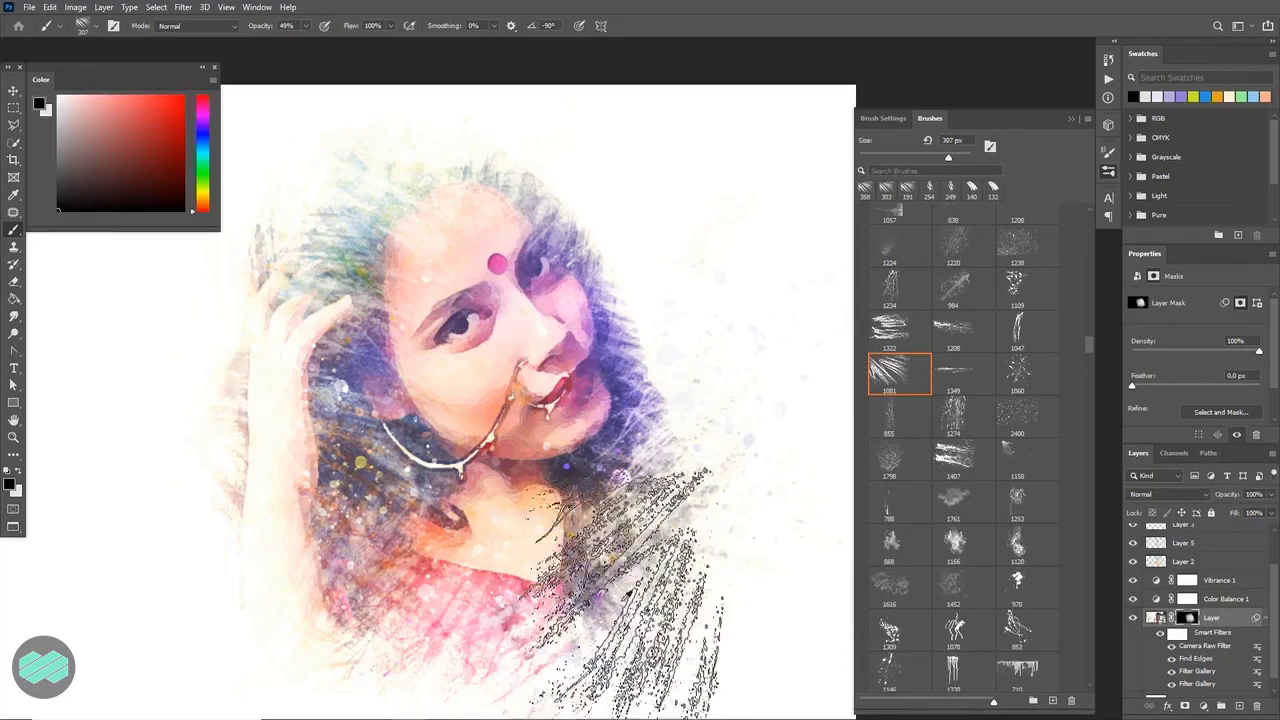
{"action": "left_click_drag", "start_coordinate": [610, 590], "coordinate": [614, 588]}
Restore the hair, raised arm and forehead on the mask in light grey with the 1081 brush at -15° and 50% opacity.
{"action": "key", "text": "shift+Right"}
{"action": "key", "text": "shift+Right"}
{"action": "key", "text": "shift+Right"}
{"action": "key", "text": "shift+Right"}
{"action": "key", "text": "shift+Right"}
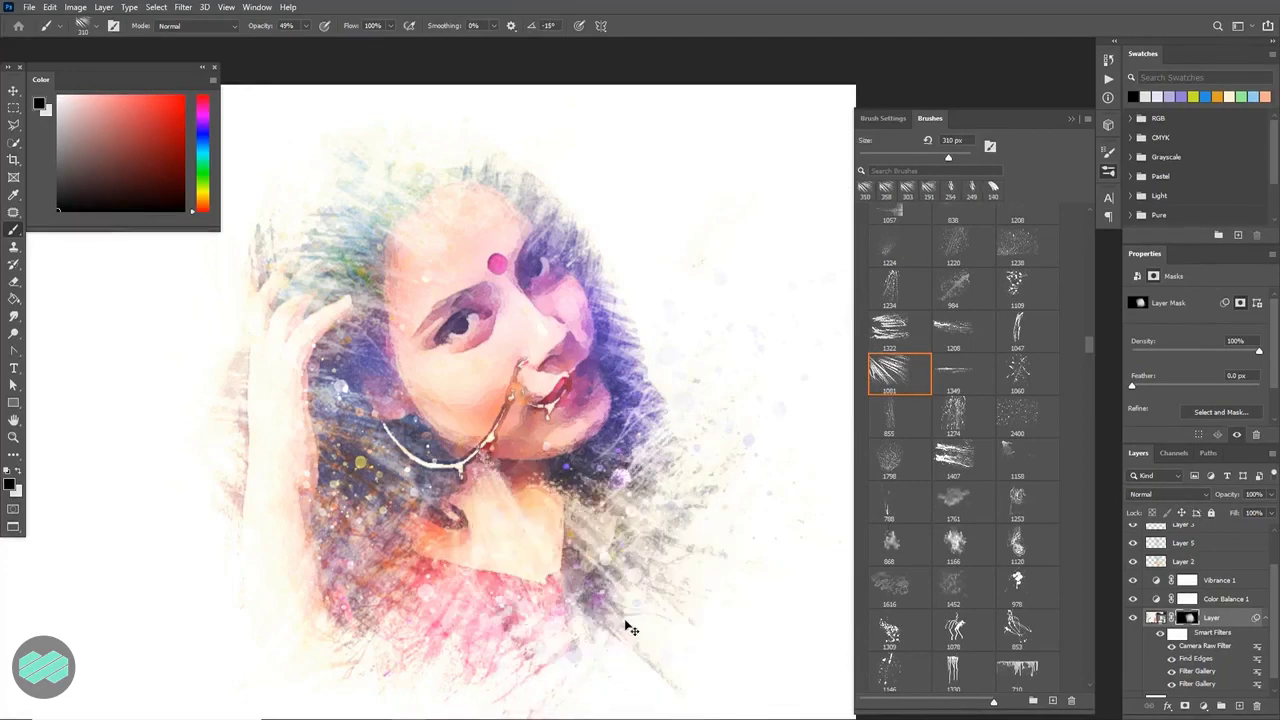
{"action": "key", "text": "x"}
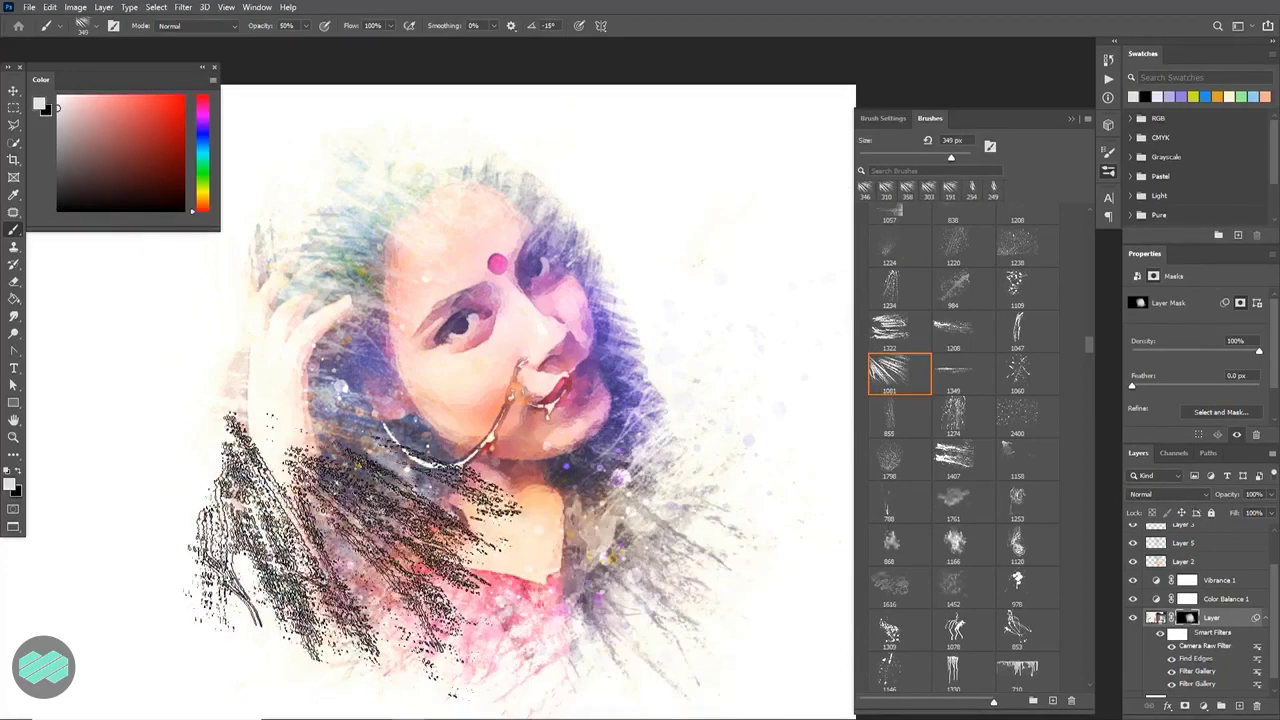
{"action": "left_click_drag", "start_coordinate": [400, 565], "coordinate": [402, 562]}
{"action": "left_click_drag", "start_coordinate": [405, 280], "coordinate": [407, 278]}
{"action": "left_click_drag", "start_coordinate": [468, 328], "coordinate": [470, 326]}
Fade the hair at the top of the head on the mask in black with the 1081 brush at 304 px and 39% opacity.
{"action": "key", "text": "x"}
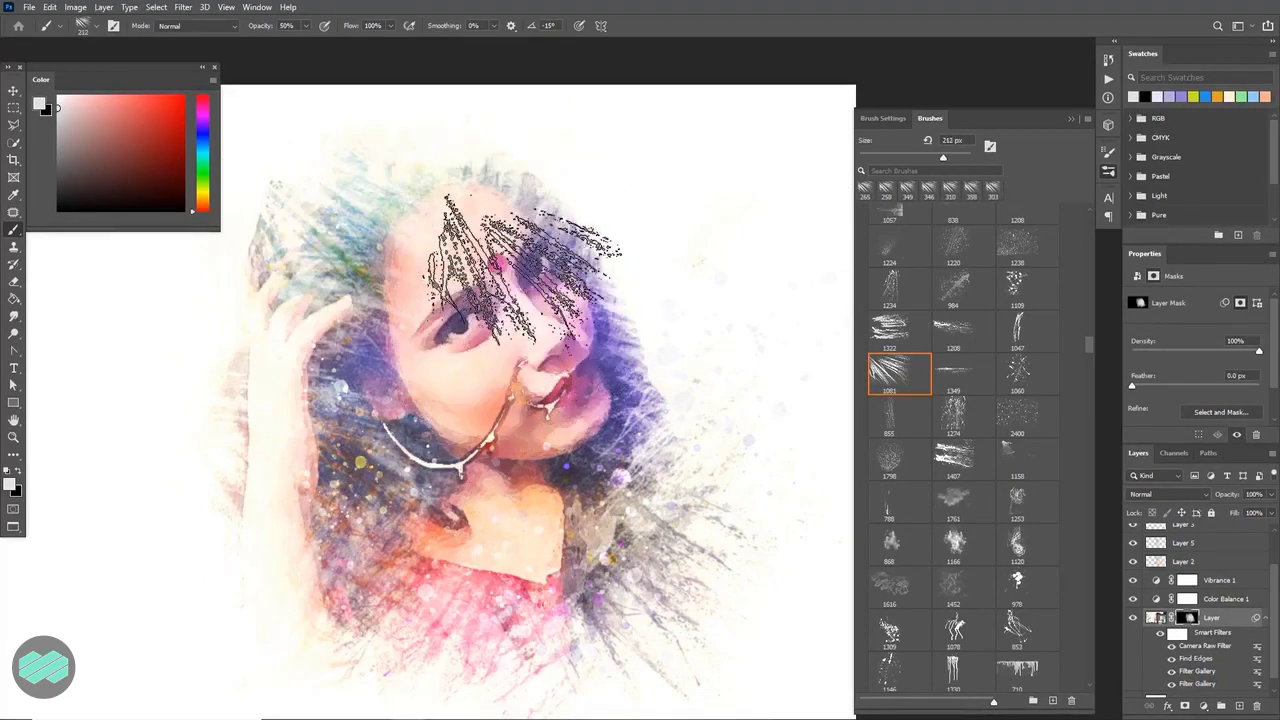
{"action": "left_click", "coordinate": [287, 25]}
{"action": "type", "text": "40"}
{"action": "key", "text": "Return"}
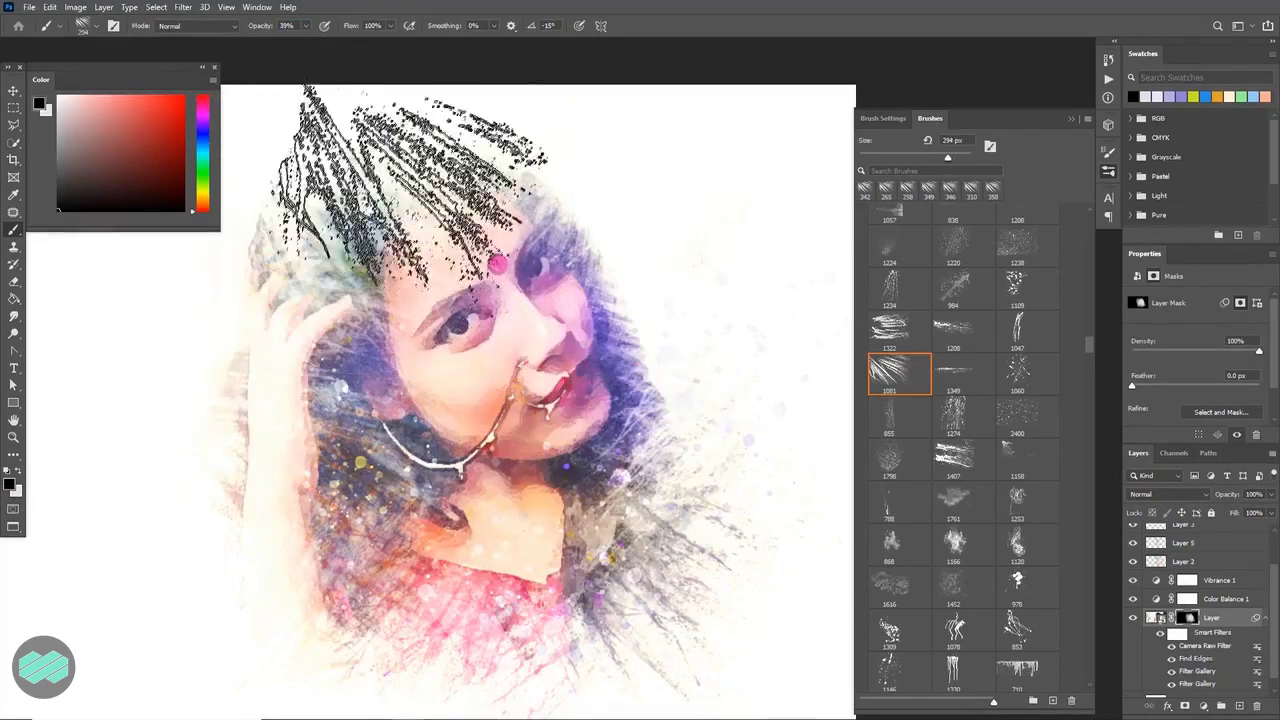
{"action": "key", "text": "bracketright"}
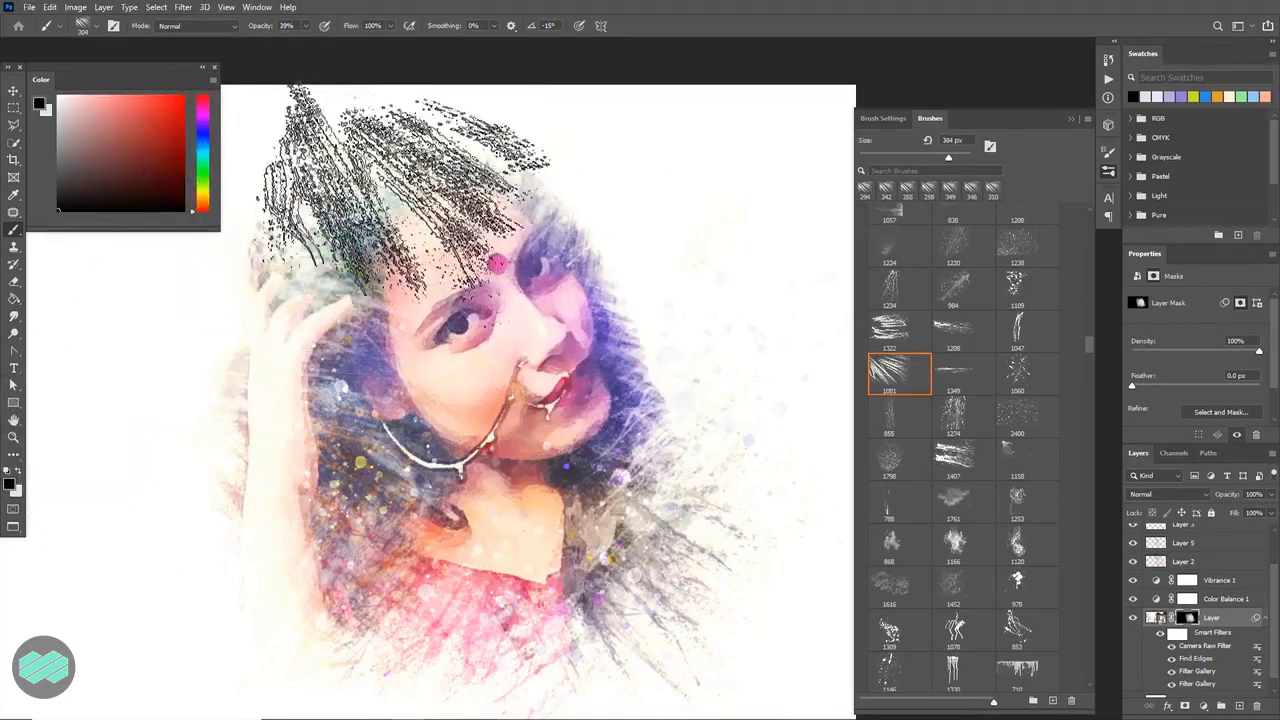
Soften the hair beside the cheek and ear on the mask with the 1081 brush at 298 px, -60° and 15% opacity.
{"action": "key", "text": "shift+Right"}
{"action": "key", "text": "shift+Right"}
{"action": "key", "text": "shift+Right"}
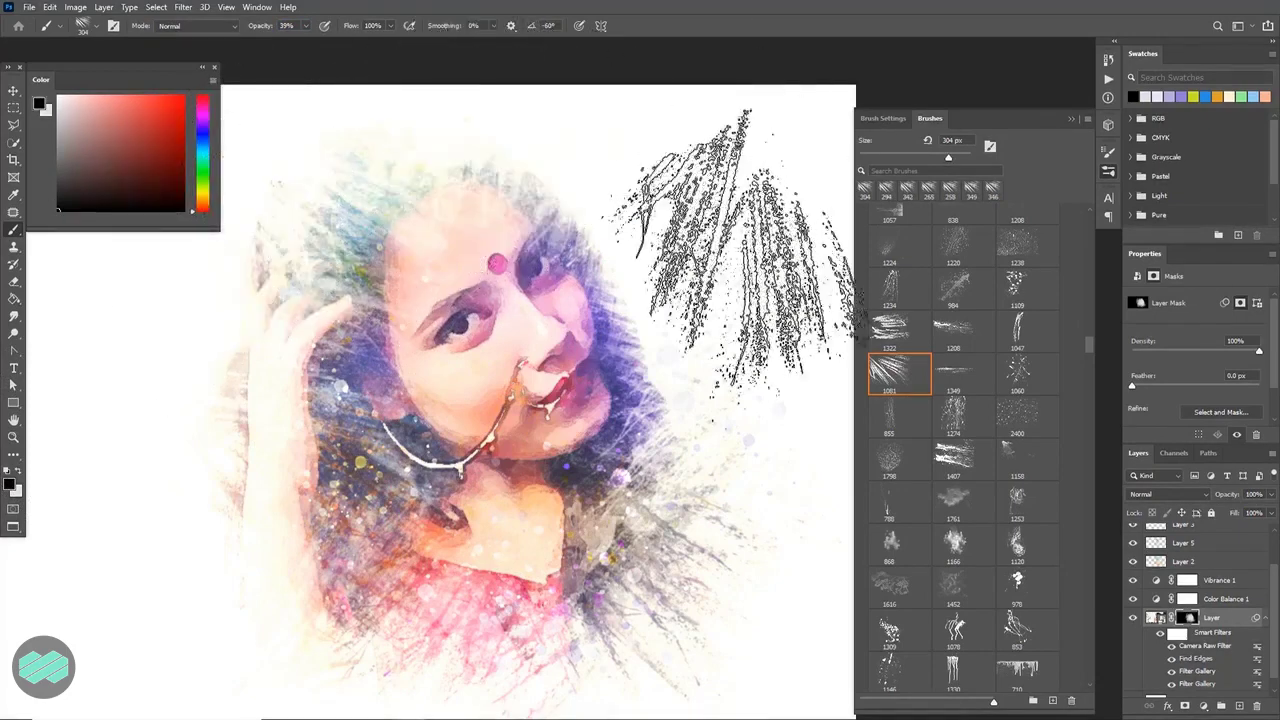
{"action": "key", "text": "bracketleft"}
{"action": "type", "text": "15"}
{"action": "key", "text": "bracketright"}
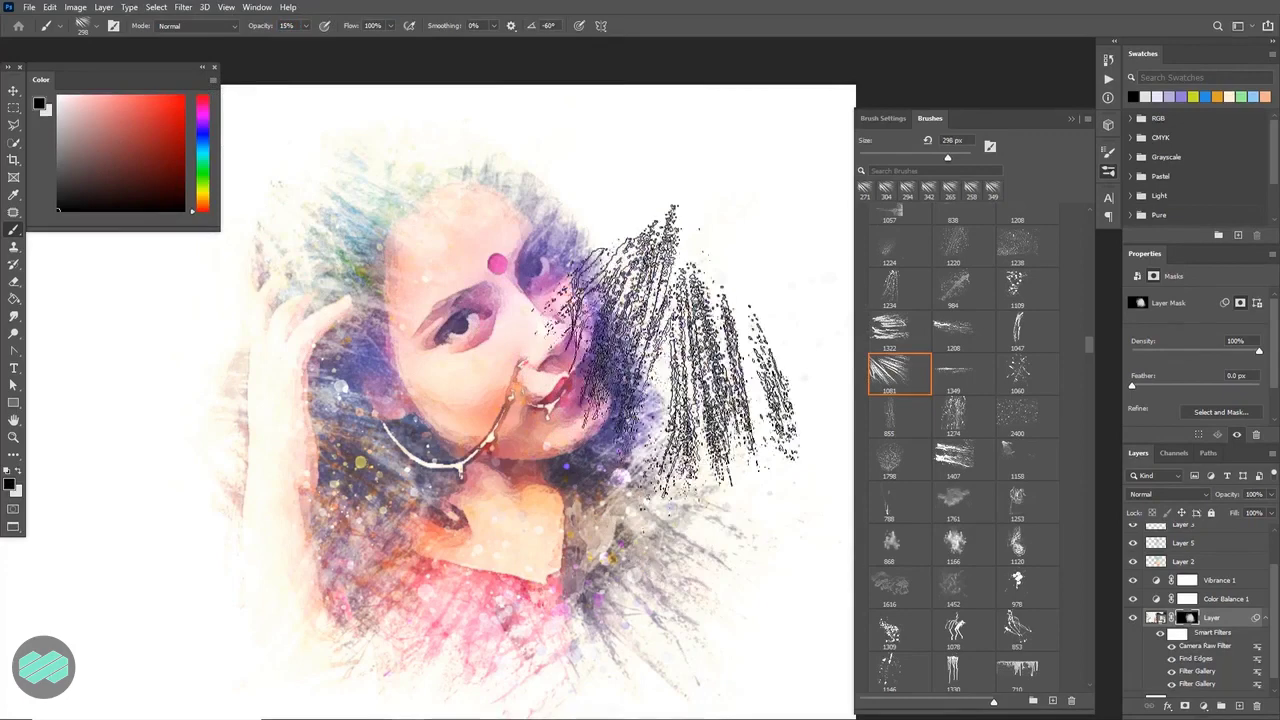
{"action": "left_click_drag", "start_coordinate": [585, 371], "coordinate": [605, 378]}
{"action": "mouse_move", "coordinate": [415, 410]}
{"action": "left_mouse_down"}
{"action": "mouse_move", "coordinate": [314, 443]}
{"action": "mouse_move", "coordinate": [343, 486]}
{"action": "mouse_move", "coordinate": [400, 460]}
{"action": "left_mouse_up"}
Soften the portrait around the chin and neck on the mask in black with the 1081 brush at 15°.
{"action": "key", "text": "bracketleft"}
{"action": "key", "text": "bracketleft"}
{"action": "key", "text": "bracketleft"}
{"action": "key", "text": "bracketleft"}
{"action": "key", "text": "bracketleft"}
{"action": "key", "text": "shift+Right"}
{"action": "key", "text": "shift+Right"}
{"action": "key", "text": "shift+Right"}
{"action": "key", "text": "shift+Right"}
{"action": "key", "text": "shift+Right"}
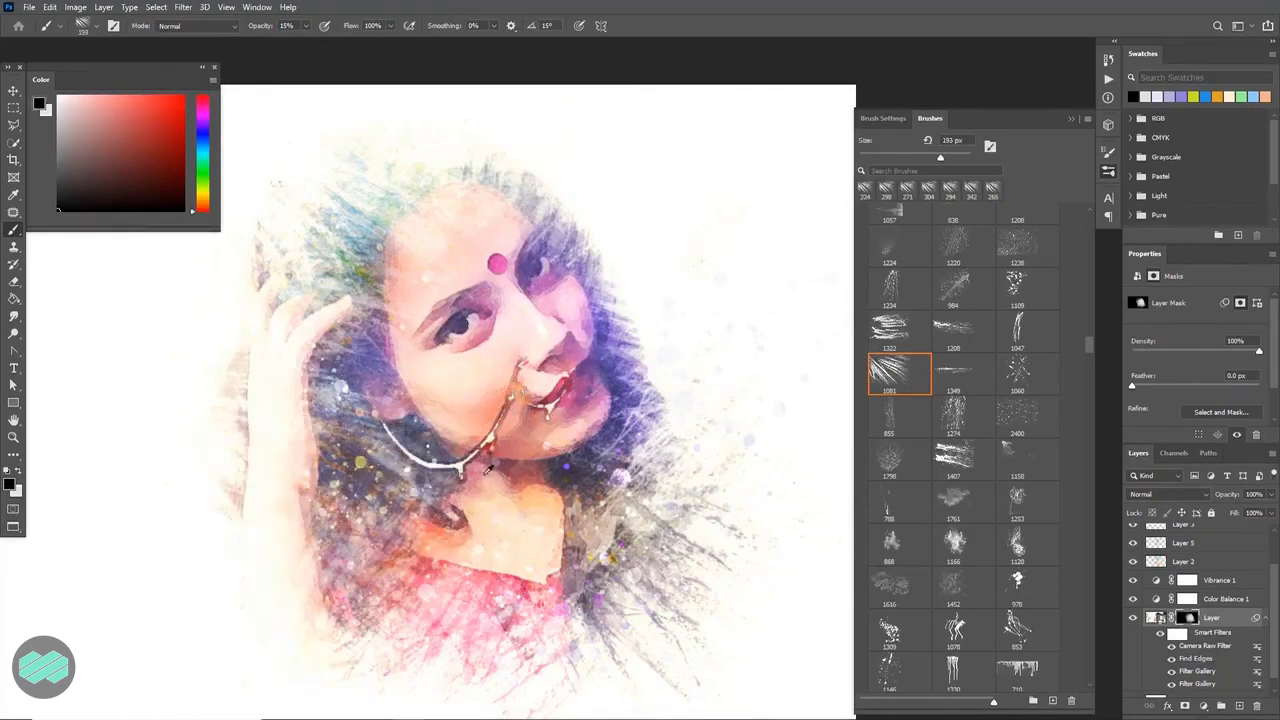
{"action": "left_click_drag", "start_coordinate": [470, 570], "coordinate": [489, 571]}
{"action": "type", "text": "0"}
{"action": "key", "text": "Return"}
{"action": "mouse_move", "coordinate": [490, 380]}
{"action": "left_mouse_down"}
{"action": "mouse_move", "coordinate": [502, 381]}
{"action": "mouse_move", "coordinate": [495, 480]}
{"action": "mouse_move", "coordinate": [520, 425]}
{"action": "mouse_move", "coordinate": [508, 440]}
{"action": "left_mouse_up"}
Fade the outer hair edge beside the cheek on the mask with the 1081 brush at 261 px, 90° and 11% opacity.
{"action": "key", "text": "shift+Right"}
{"action": "key", "text": "shift+Right"}
{"action": "key", "text": "shift+Right"}
{"action": "key", "text": "shift+Right"}
{"action": "key", "text": "shift+Right"}
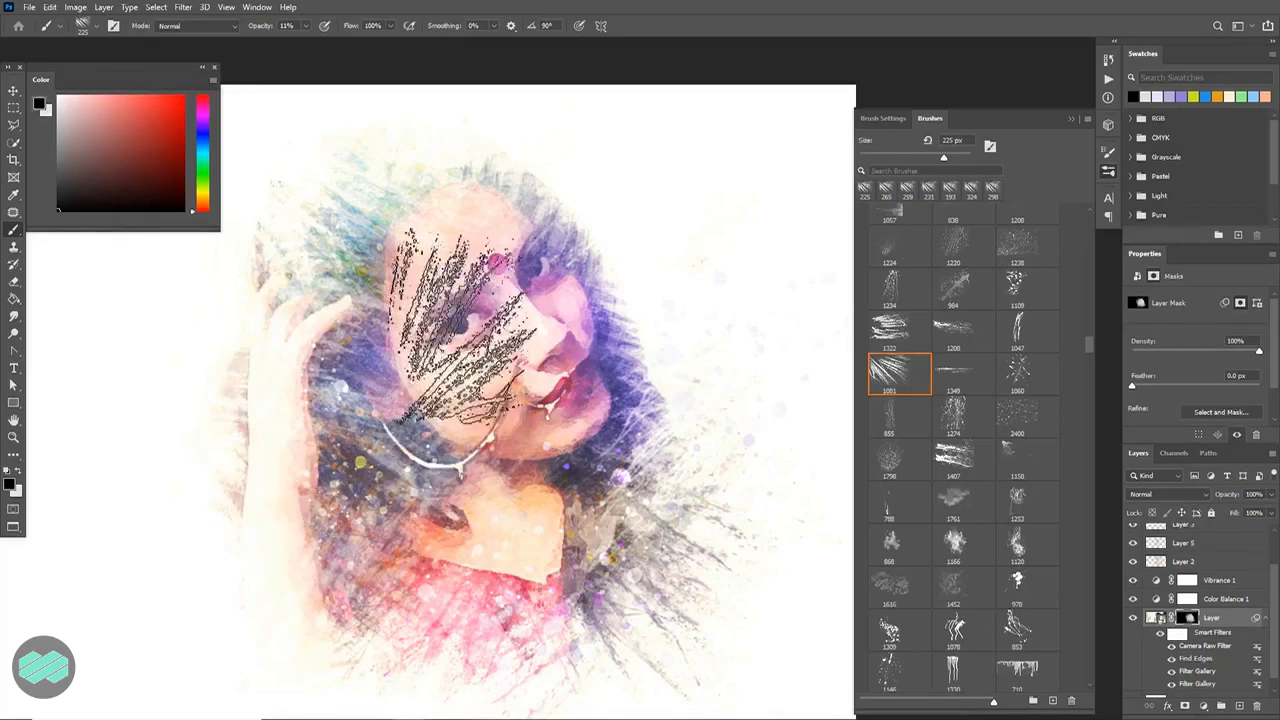
{"action": "left_click_drag", "start_coordinate": [714, 314], "coordinate": [745, 316]}
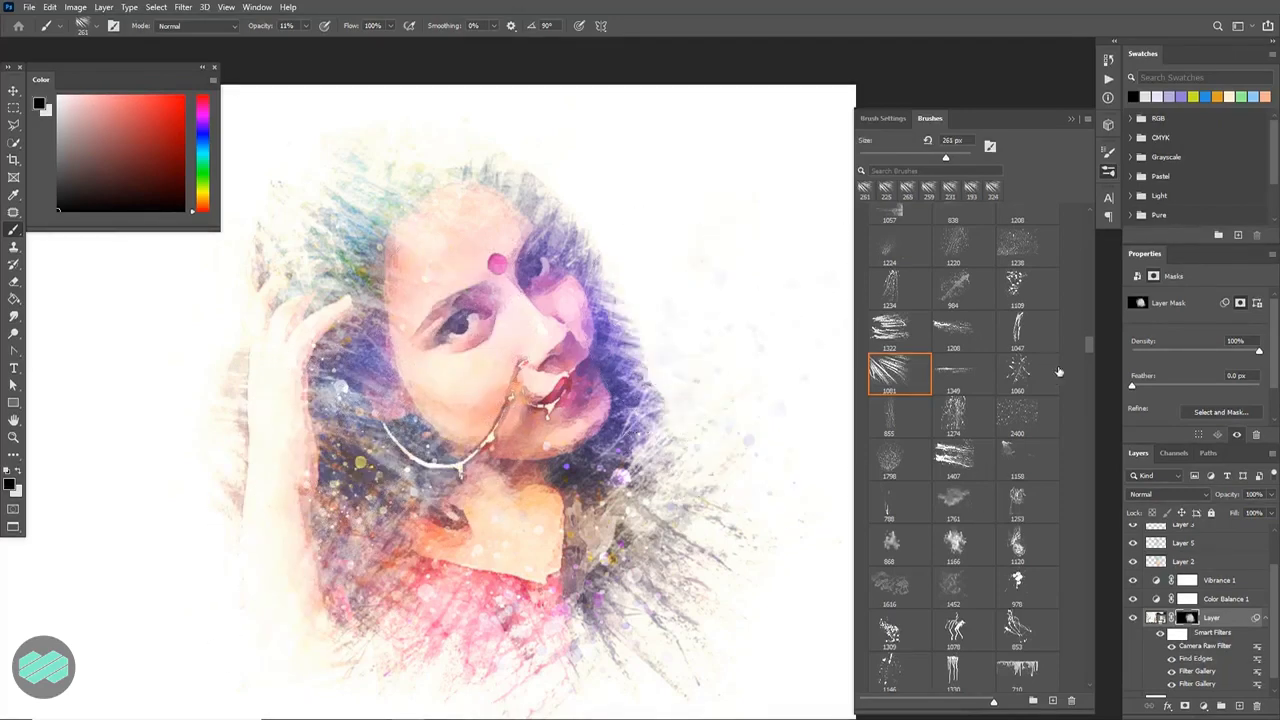
Speckle the faded hair beside the cheek and shoulder on the mask in black with the 2400 brush at 12% opacity.
{"action": "mouse_move", "coordinate": [670, 372]}
{"action": "left_mouse_down"}
{"action": "mouse_move", "coordinate": [600, 335]}
{"action": "mouse_move", "coordinate": [646, 323]}
{"action": "left_mouse_up"}
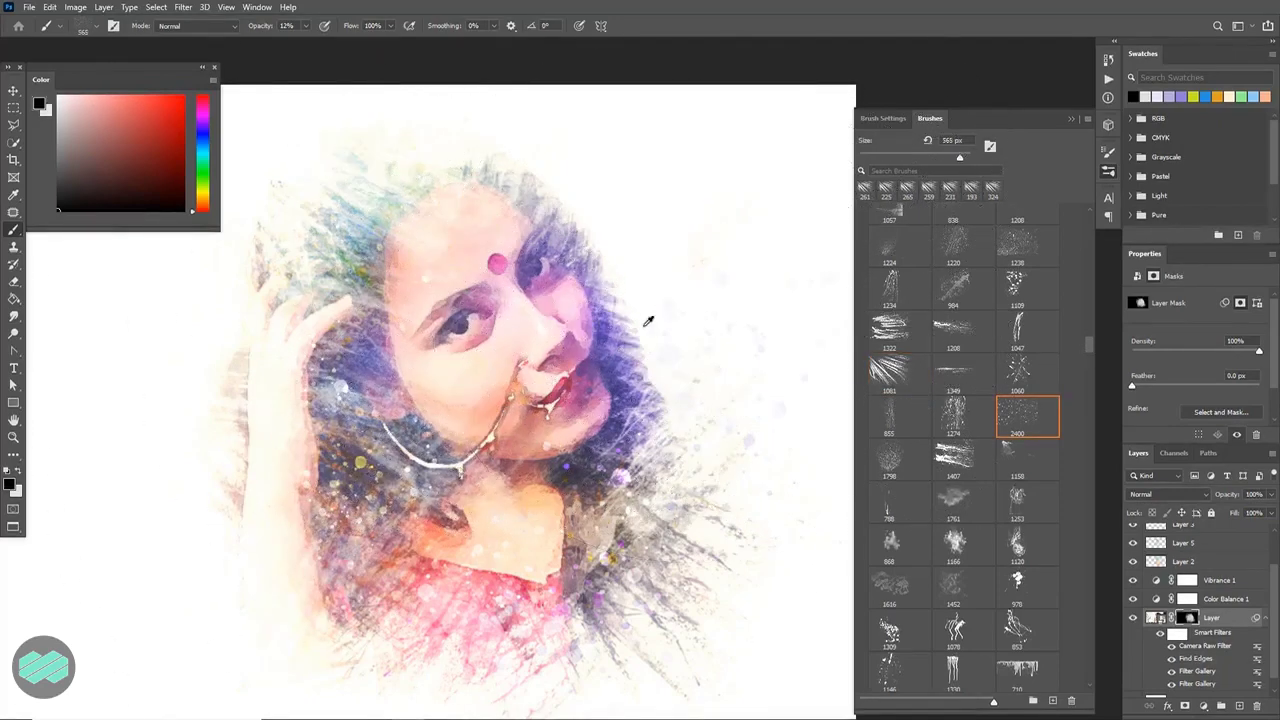
{"action": "left_click_drag", "start_coordinate": [628, 512], "coordinate": [645, 500]}
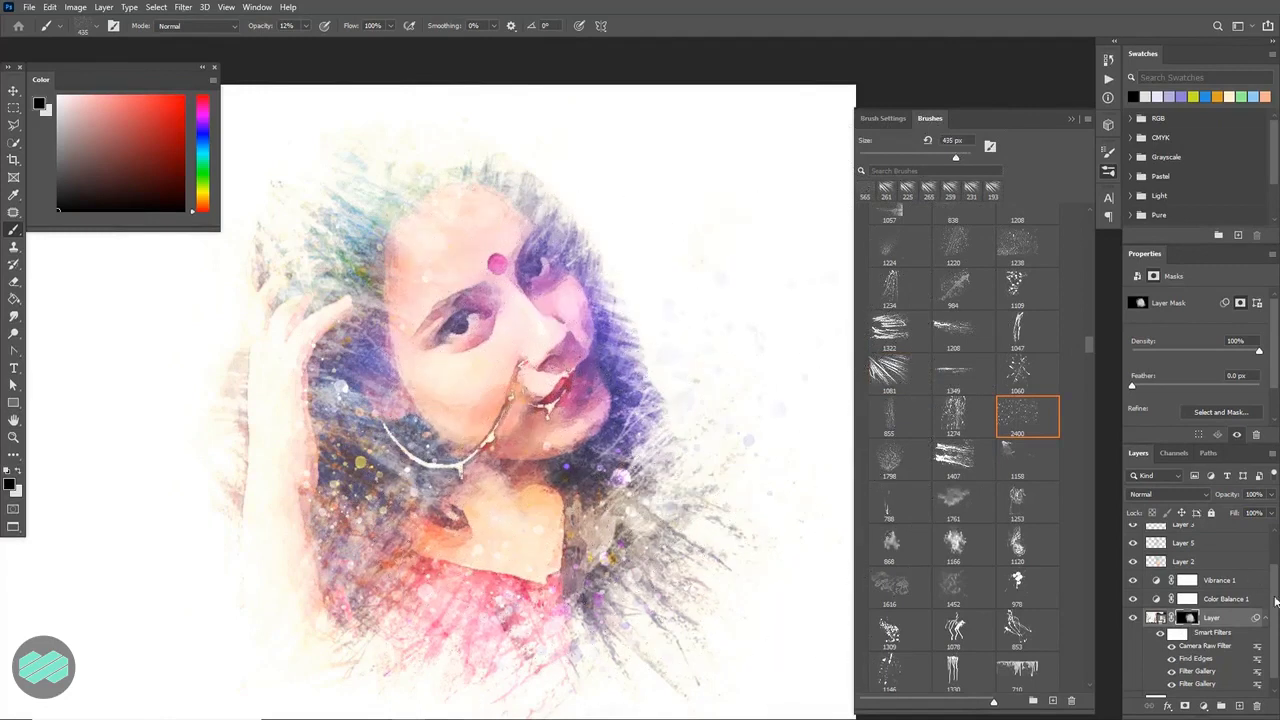
{"action": "left_click_drag", "start_coordinate": [665, 318], "coordinate": [612, 316]}
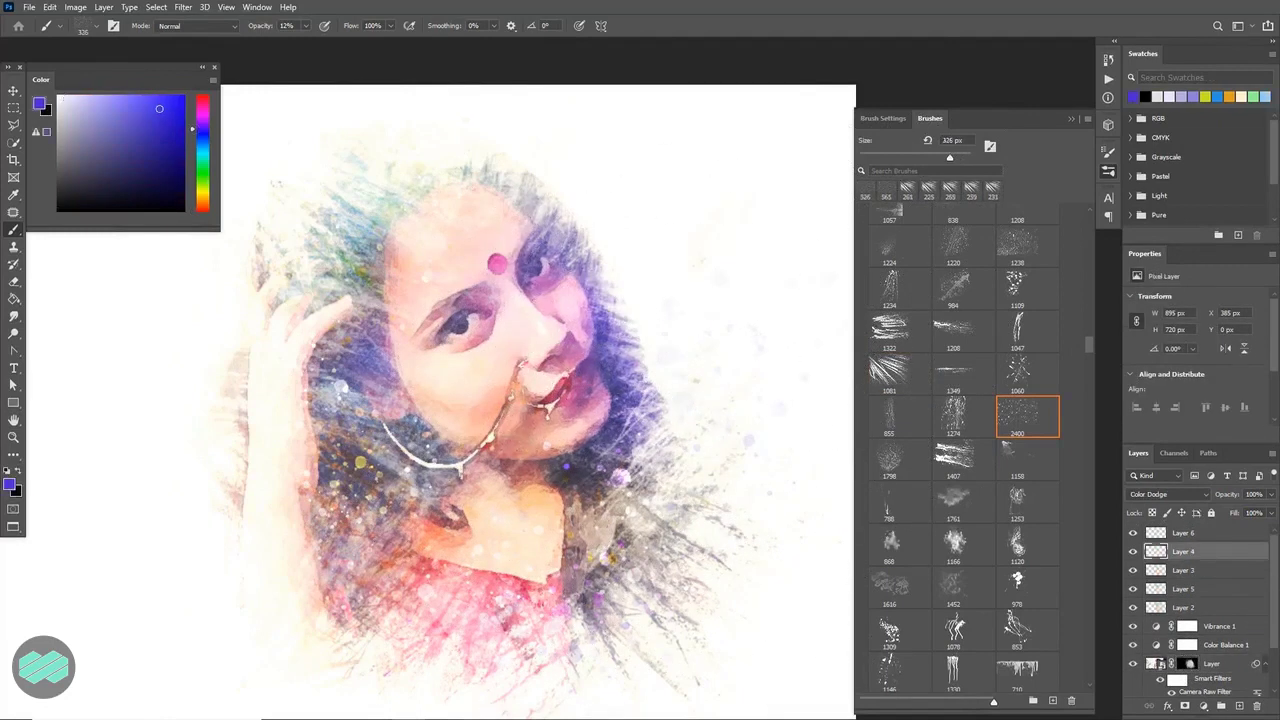
Try black splatters beside the face on Layer 6 with the second 284 Special Effects brush at 418 px and 50% opacity.
{"action": "left_click_drag", "start_coordinate": [1089, 341], "coordinate": [1095, 200]}
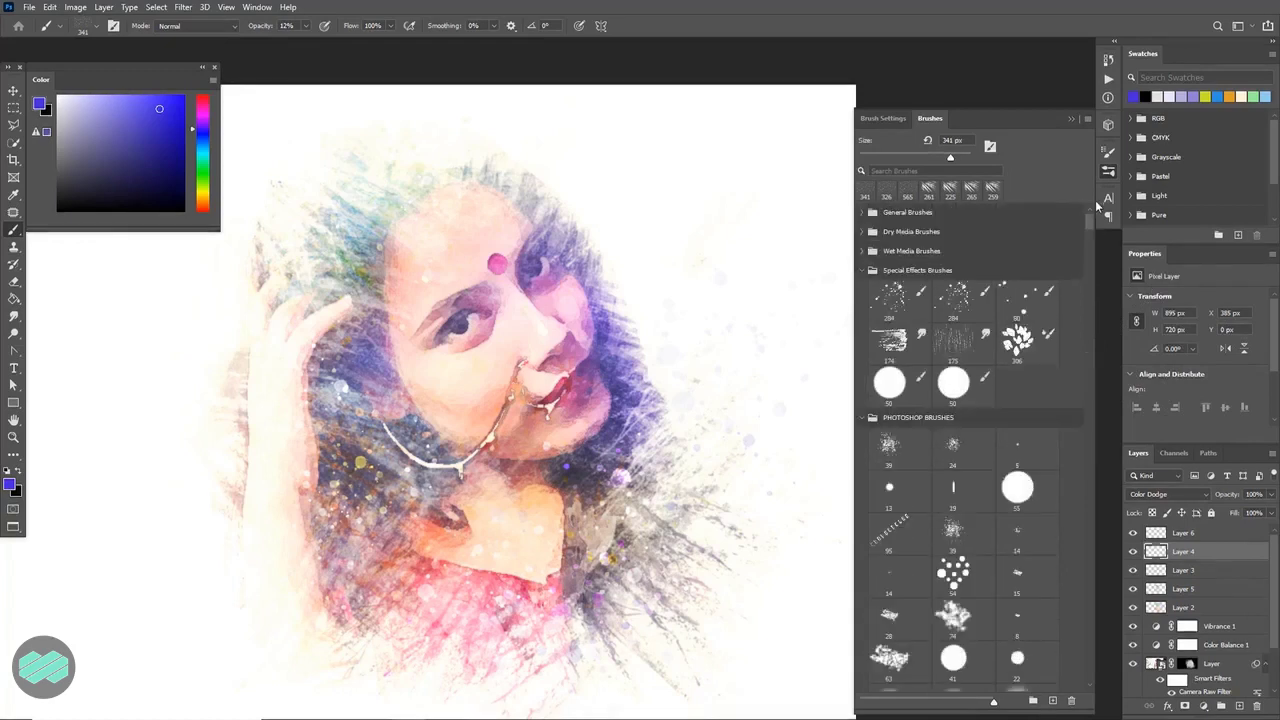
{"action": "left_click", "coordinate": [1208, 532]}
{"action": "mouse_move", "coordinate": [693, 329]}
{"action": "left_mouse_down"}
{"action": "mouse_move", "coordinate": [675, 304]}
{"action": "mouse_move", "coordinate": [730, 392]}
{"action": "mouse_move", "coordinate": [701, 398]}
{"action": "left_mouse_up"}
{"action": "key", "text": "x"}
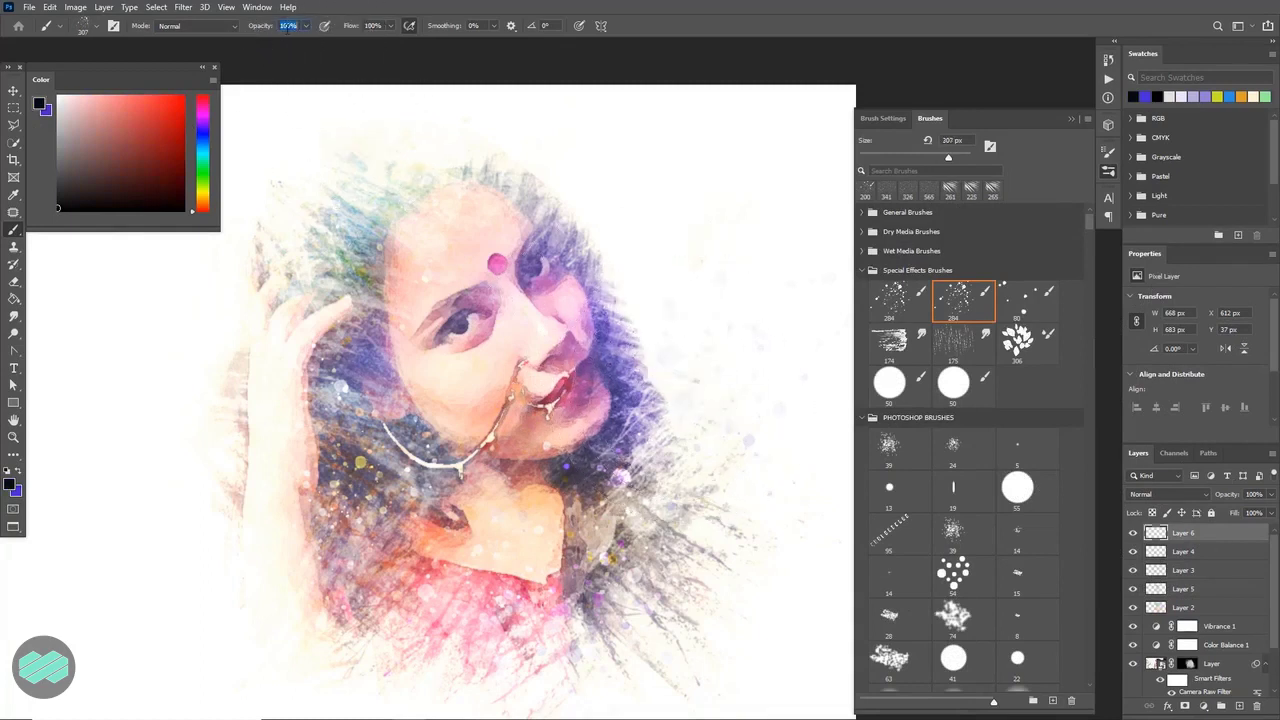
{"action": "left_click_drag", "start_coordinate": [548, 290], "coordinate": [570, 280]}
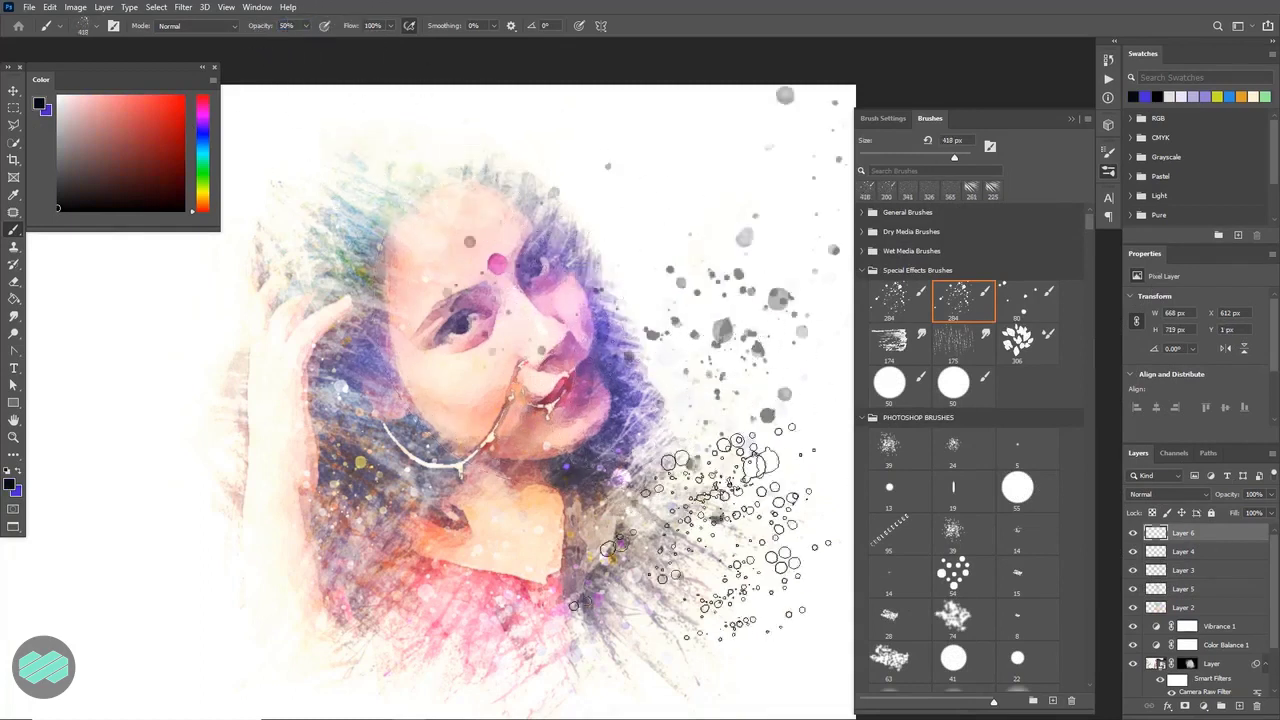
Scatter lilac splatters beside the cheek and below the loose hair on Layer 6 at about 30 to 40% opacity.
{"action": "left_click", "coordinate": [203, 124]}
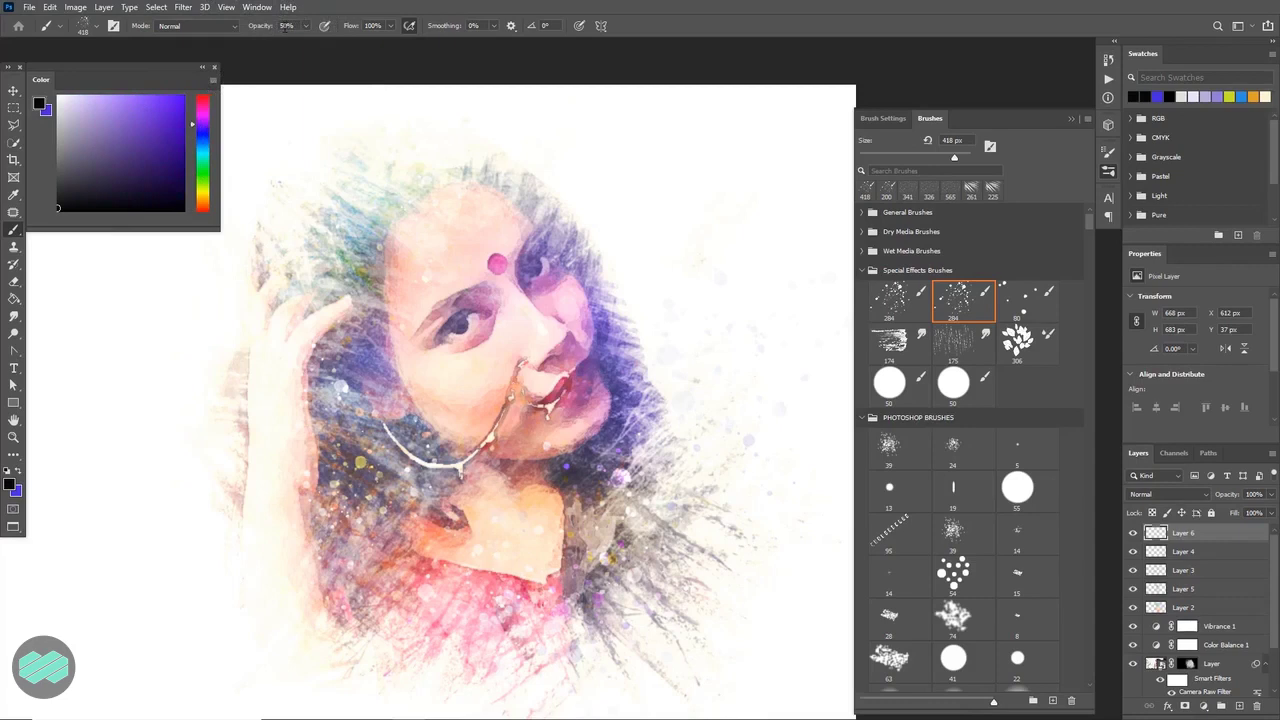
{"action": "type", "text": "30"}
{"action": "left_click", "coordinate": [714, 380]}
{"action": "left_click_drag", "start_coordinate": [659, 427], "coordinate": [665, 427]}
{"action": "left_click_drag", "start_coordinate": [737, 449], "coordinate": [730, 449]}
{"action": "left_click", "coordinate": [735, 545]}
{"action": "left_click_drag", "start_coordinate": [735, 545], "coordinate": [695, 567]}
{"action": "left_click", "coordinate": [695, 567]}
{"action": "left_click", "coordinate": [680, 410]}
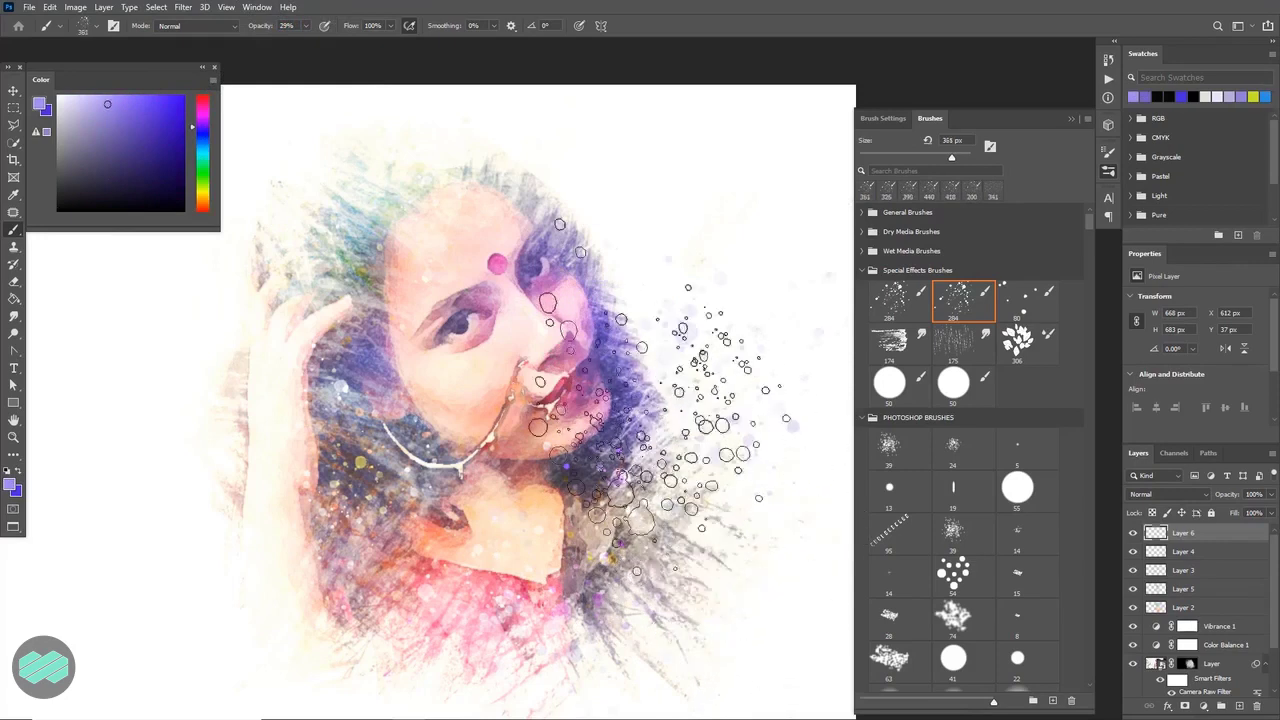
{"action": "left_click", "coordinate": [722, 500]}
{"action": "left_click_drag", "start_coordinate": [757, 537], "coordinate": [700, 528]}
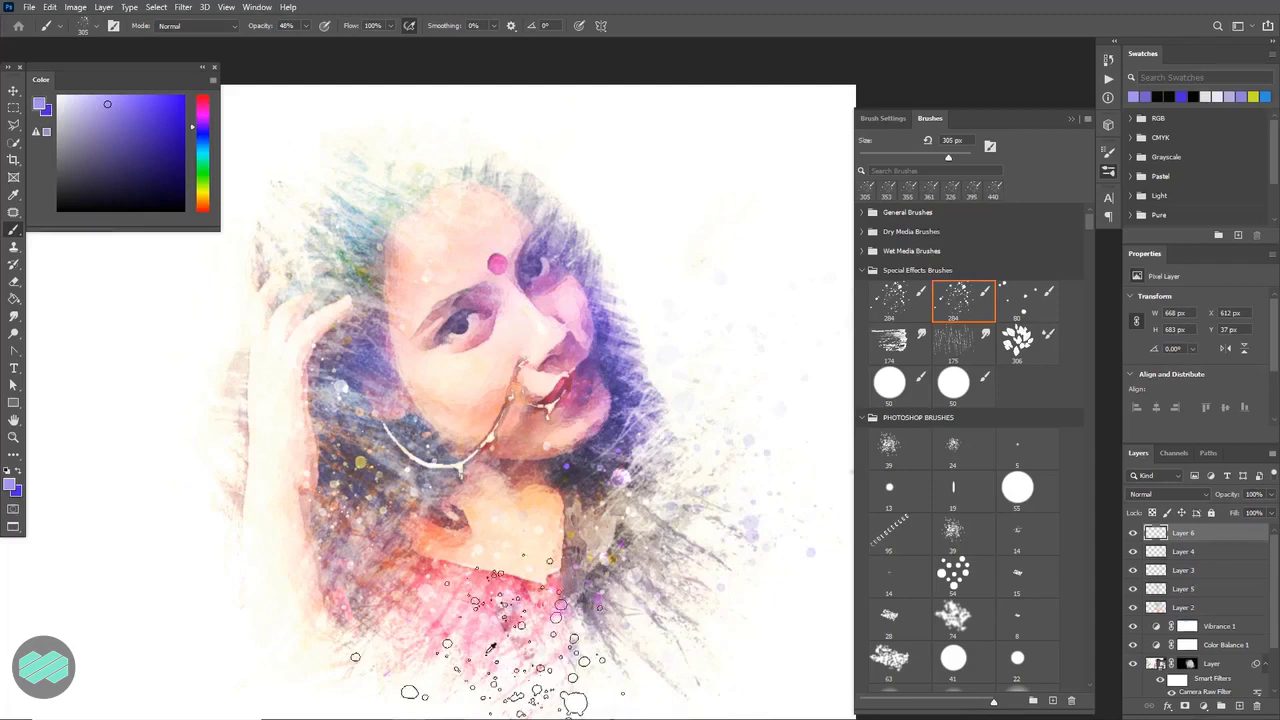
{"action": "left_click_drag", "start_coordinate": [650, 576], "coordinate": [628, 576]}
Scatter pale yellow splatters around the head and lower hair on Layer 6 at about 331 to 349 px and 49% opacity.
{"action": "left_click_drag", "start_coordinate": [443, 396], "coordinate": [450, 390]}
{"action": "left_click_drag", "start_coordinate": [420, 200], "coordinate": [432, 200]}
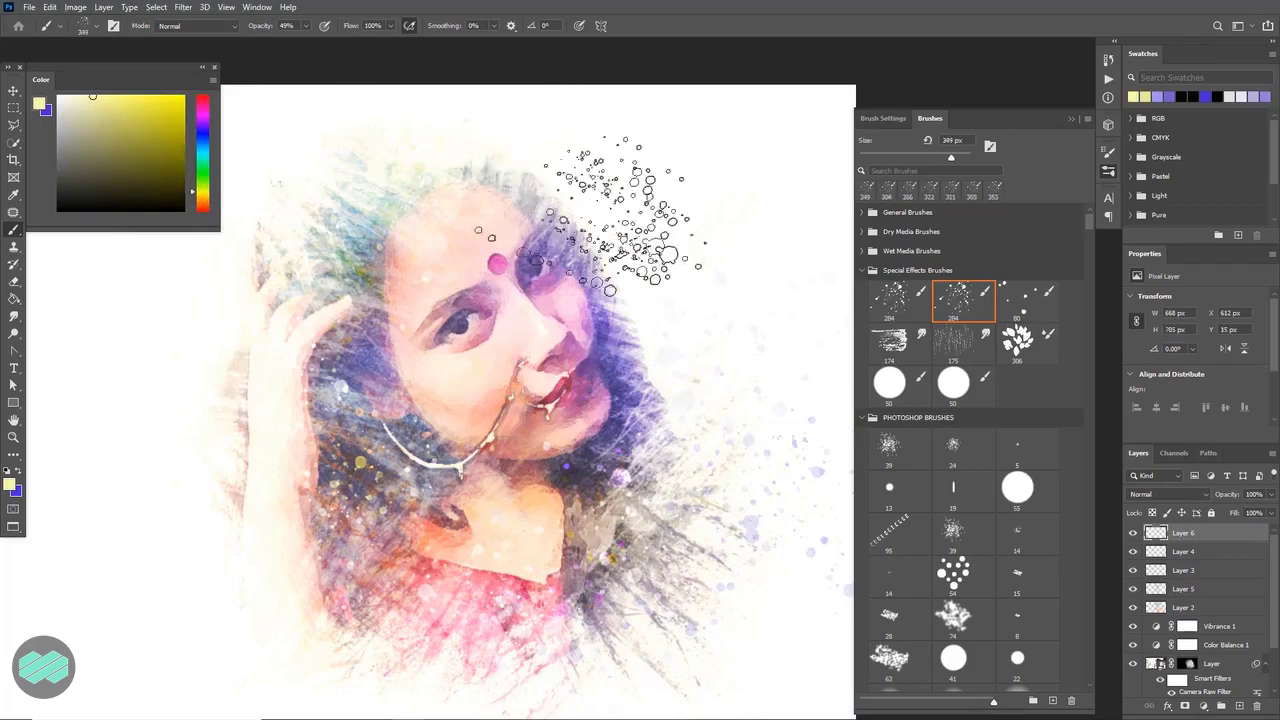
{"action": "left_click_drag", "start_coordinate": [314, 436], "coordinate": [330, 436]}
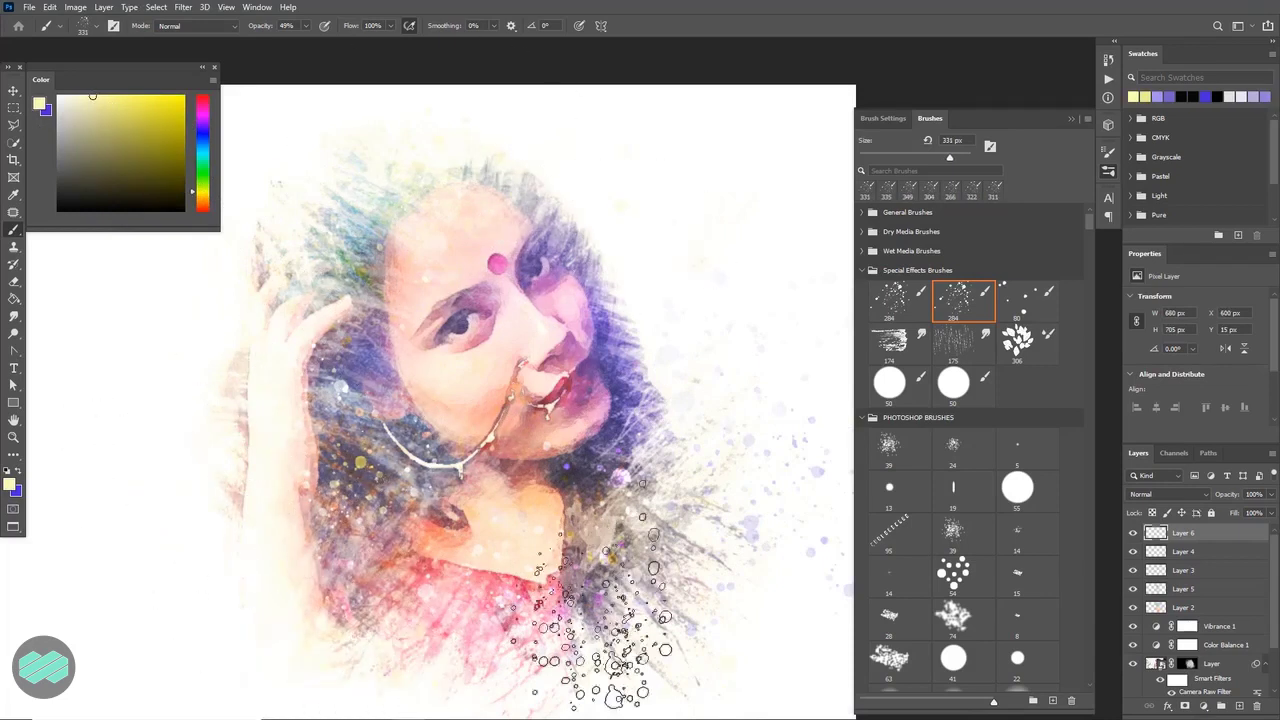
{"action": "left_click_drag", "start_coordinate": [725, 550], "coordinate": [712, 550]}
Scatter peach splatters beside the raised arm on Layer 6 with the 284 brush at 77% opacity.
{"action": "left_click", "coordinate": [202, 207]}
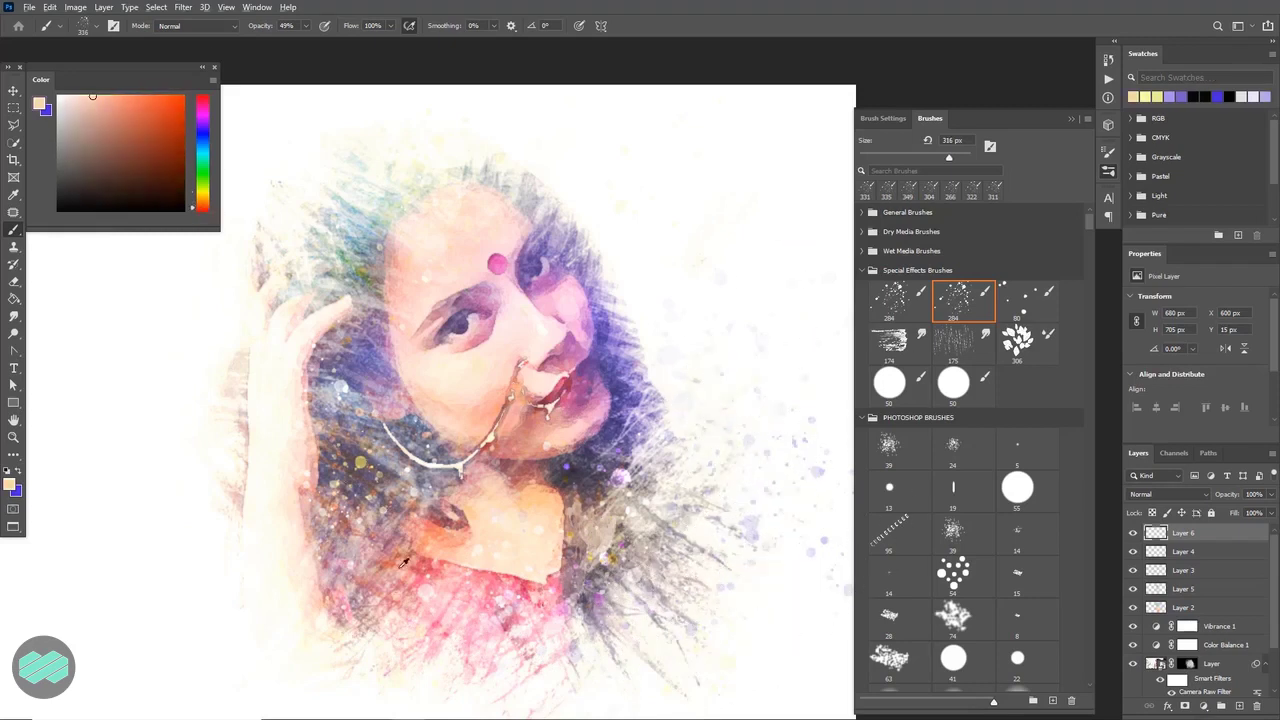
{"action": "left_click", "coordinate": [300, 650]}
{"action": "left_click_drag", "start_coordinate": [272, 30], "coordinate": [282, 30]}
{"action": "left_click_drag", "start_coordinate": [430, 500], "coordinate": [445, 500]}
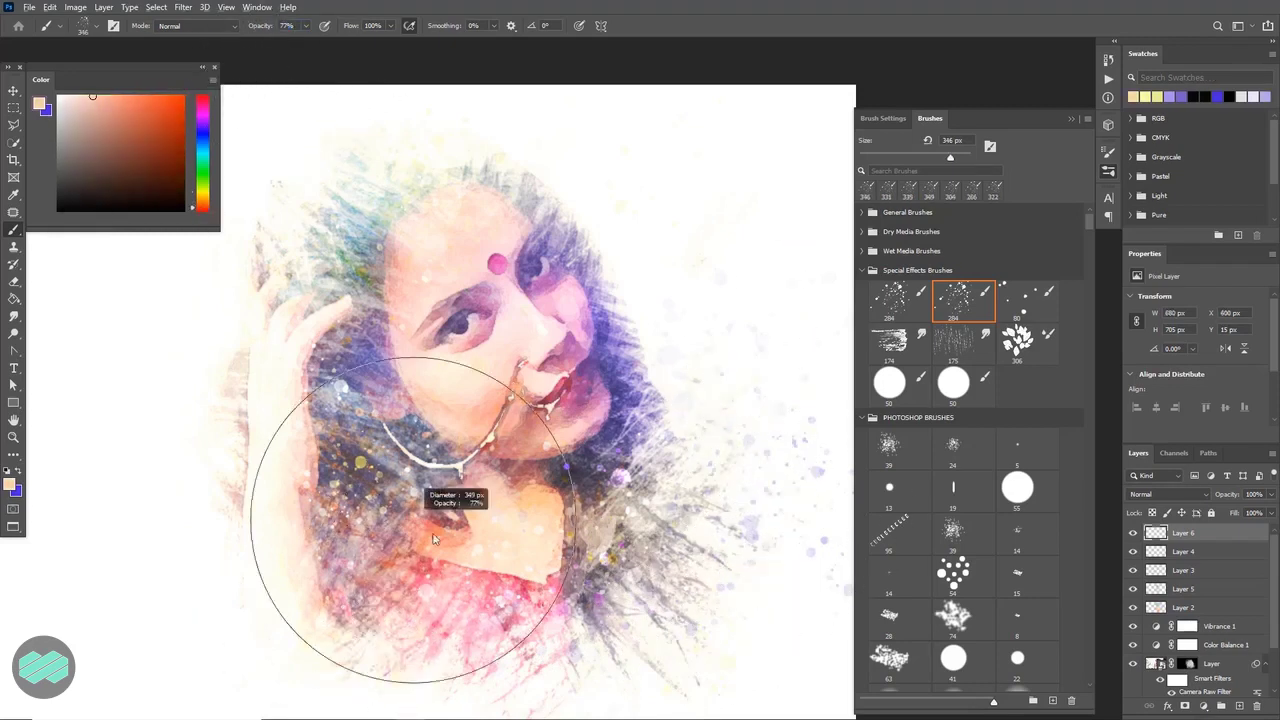
Scatter peach splatters over the hair below the cheek on the Overlay Layer 3 at 100% brush opacity.
{"action": "left_click", "coordinate": [1195, 555]}
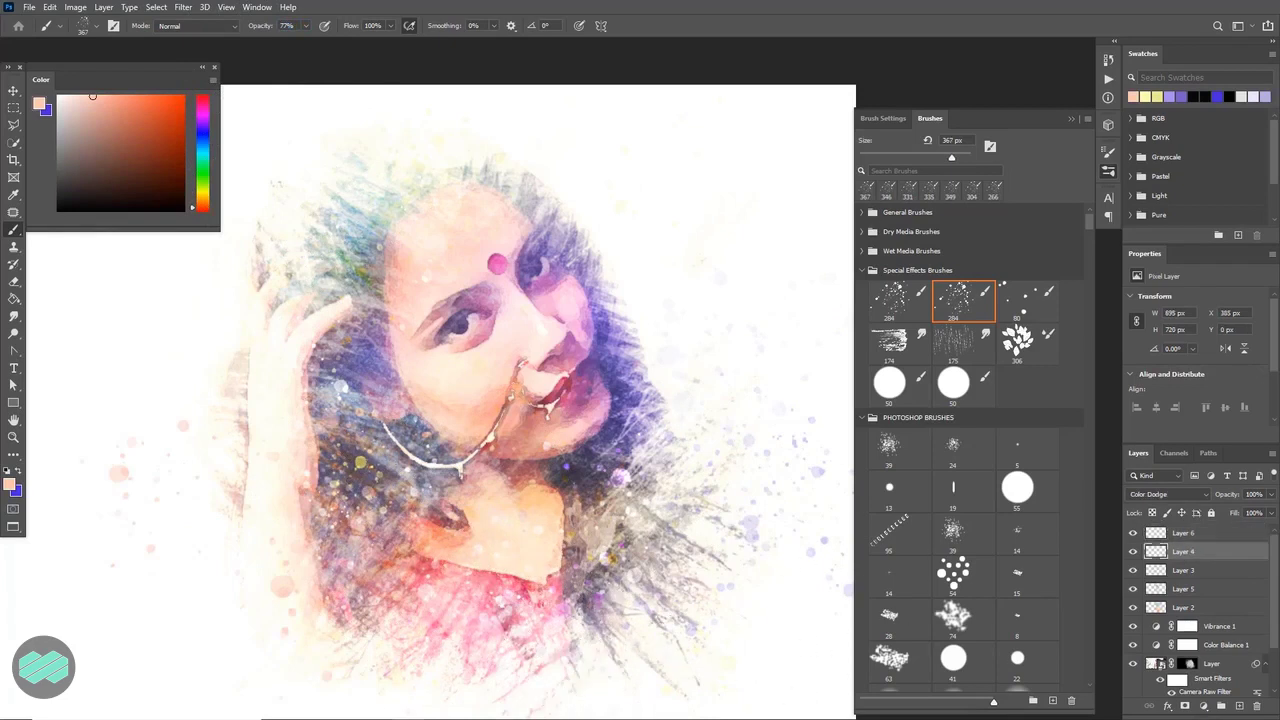
{"action": "left_click", "coordinate": [1208, 572]}
{"action": "left_click_drag", "start_coordinate": [614, 614], "coordinate": [632, 612]}
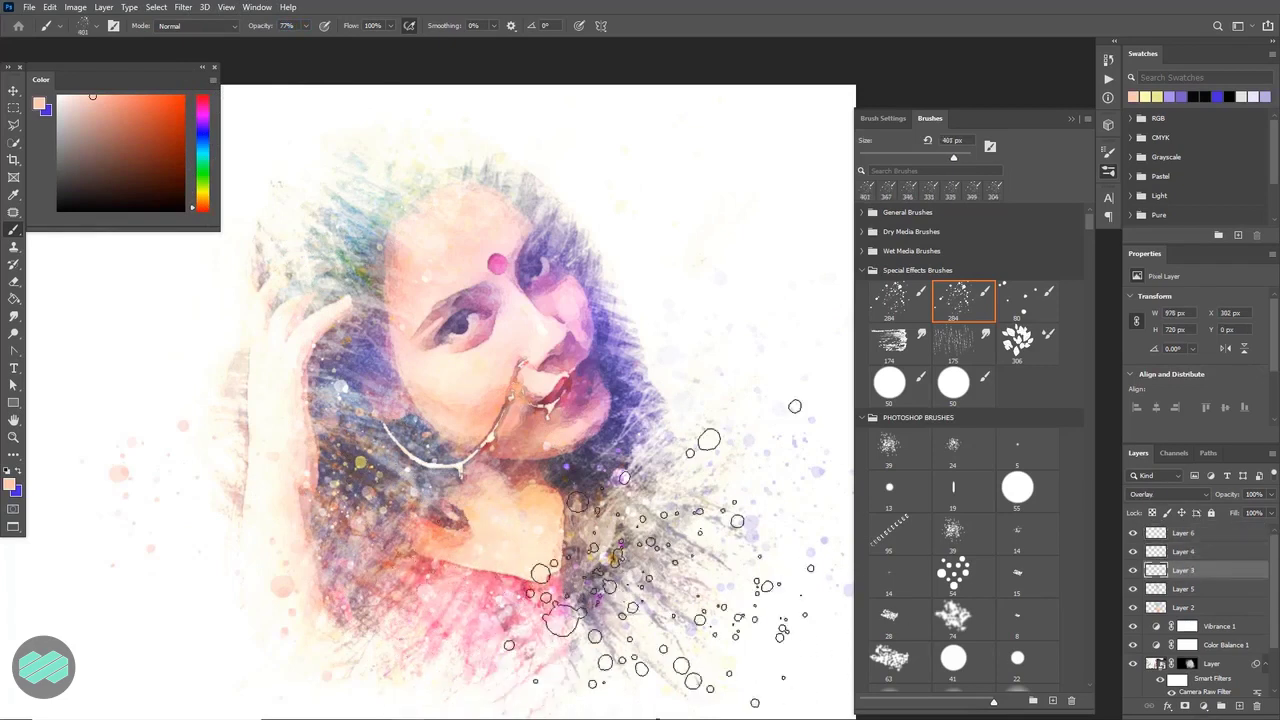
{"action": "left_click_drag", "start_coordinate": [256, 28], "coordinate": [280, 28]}
{"action": "left_click_drag", "start_coordinate": [566, 460], "coordinate": [548, 460]}
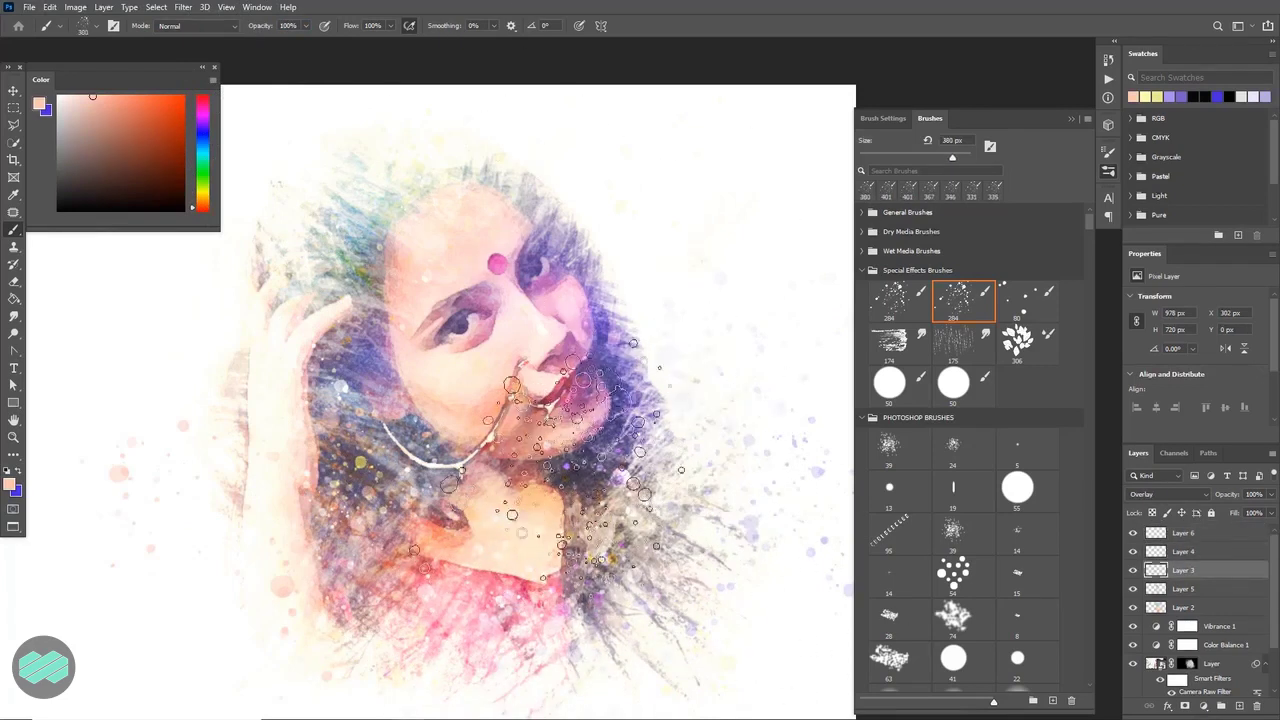
{"action": "left_click_drag", "start_coordinate": [420, 200], "coordinate": [390, 200]}
{"action": "left_click_drag", "start_coordinate": [696, 658], "coordinate": [648, 650]}
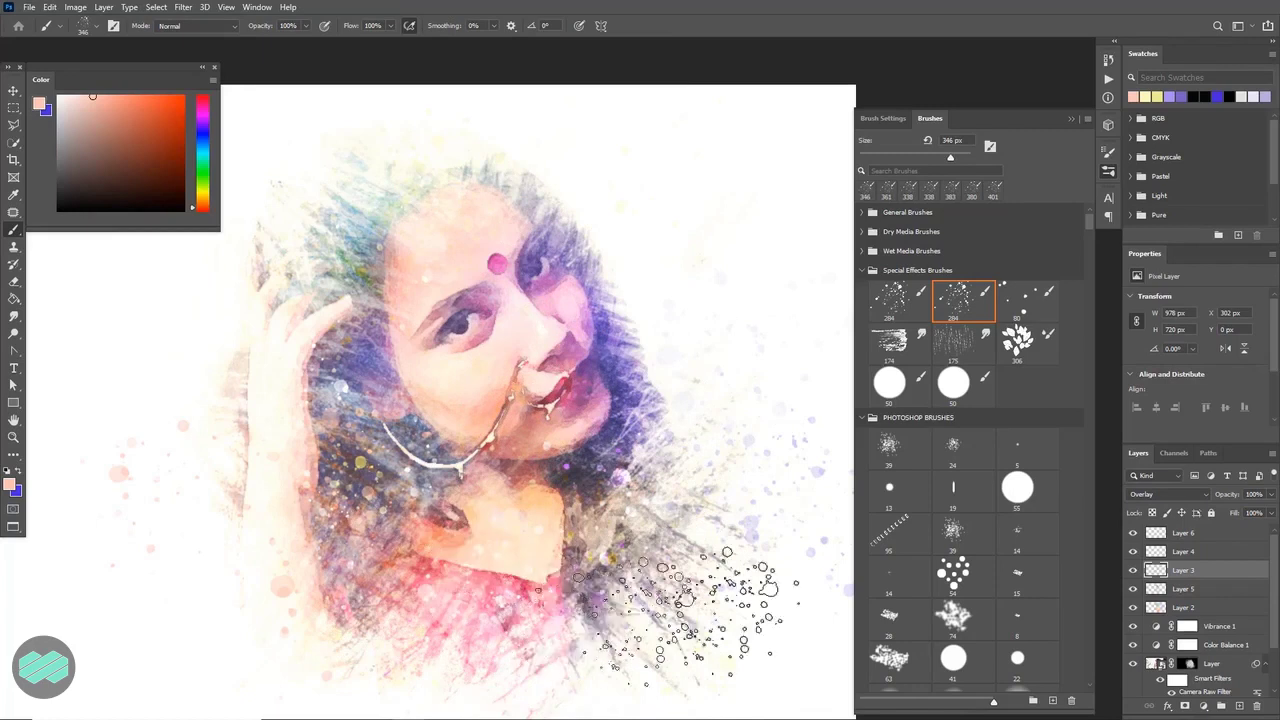
{"action": "left_click_drag", "start_coordinate": [715, 590], "coordinate": [730, 625]}
{"action": "left_click", "coordinate": [706, 605]}
Add blue and purple splatters to the hair beside the neck on Layer 3.
{"action": "left_click_drag", "start_coordinate": [200, 173], "coordinate": [195, 145]}
{"action": "left_click_drag", "start_coordinate": [697, 560], "coordinate": [748, 565]}
{"action": "left_click_drag", "start_coordinate": [199, 143], "coordinate": [199, 123]}
{"action": "left_click", "coordinate": [155, 104]}
{"action": "left_click_drag", "start_coordinate": [690, 455], "coordinate": [714, 455]}
Add purple splatters near the lower hair and pale pink ones over the upper hair on Layer 6 with the first 284 brush.
{"action": "left_click", "coordinate": [1210, 533]}
{"action": "mouse_move", "coordinate": [600, 457]}
{"action": "left_mouse_down"}
{"action": "mouse_move", "coordinate": [575, 435]}
{"action": "mouse_move", "coordinate": [545, 435]}
{"action": "left_mouse_up"}
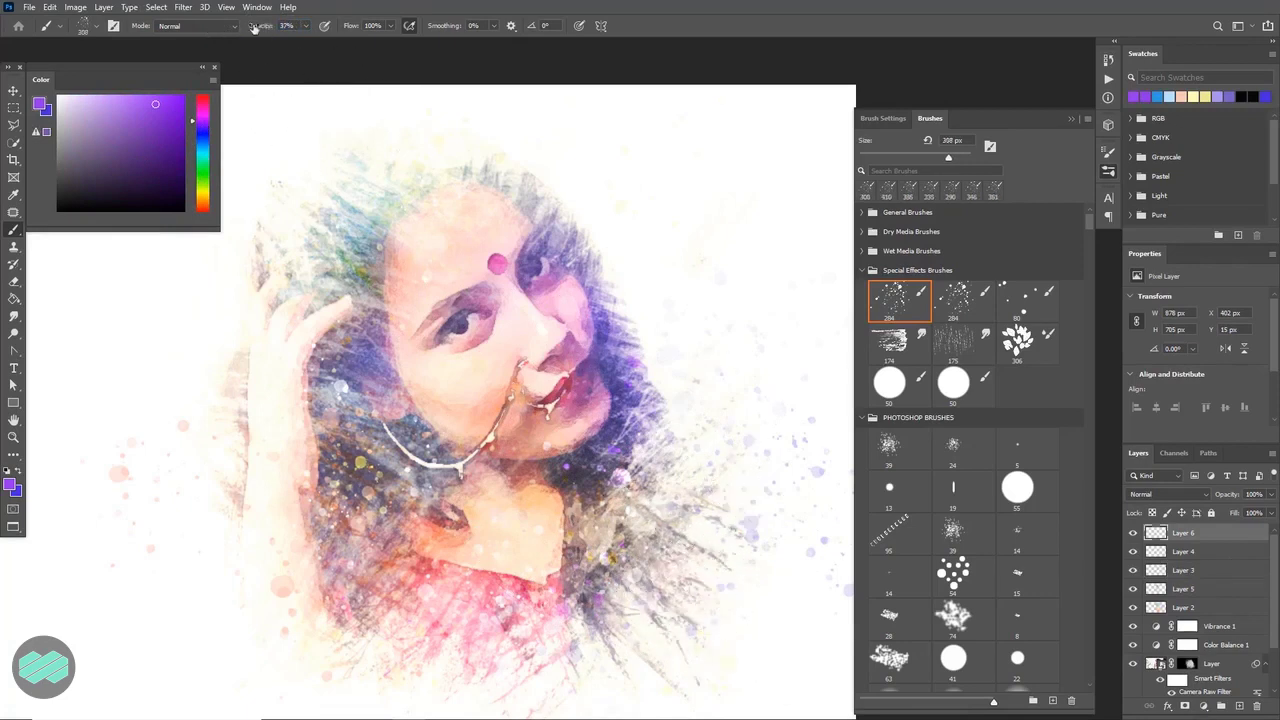
{"action": "mouse_move", "coordinate": [700, 530]}
{"action": "left_mouse_down"}
{"action": "mouse_move", "coordinate": [714, 505]}
{"action": "mouse_move", "coordinate": [690, 560]}
{"action": "mouse_move", "coordinate": [700, 535]}
{"action": "mouse_move", "coordinate": [703, 594]}
{"action": "left_mouse_up"}
{"action": "left_click", "coordinate": [381, 208], "text": "alt"}
{"action": "left_click_drag", "start_coordinate": [381, 208], "coordinate": [345, 230]}
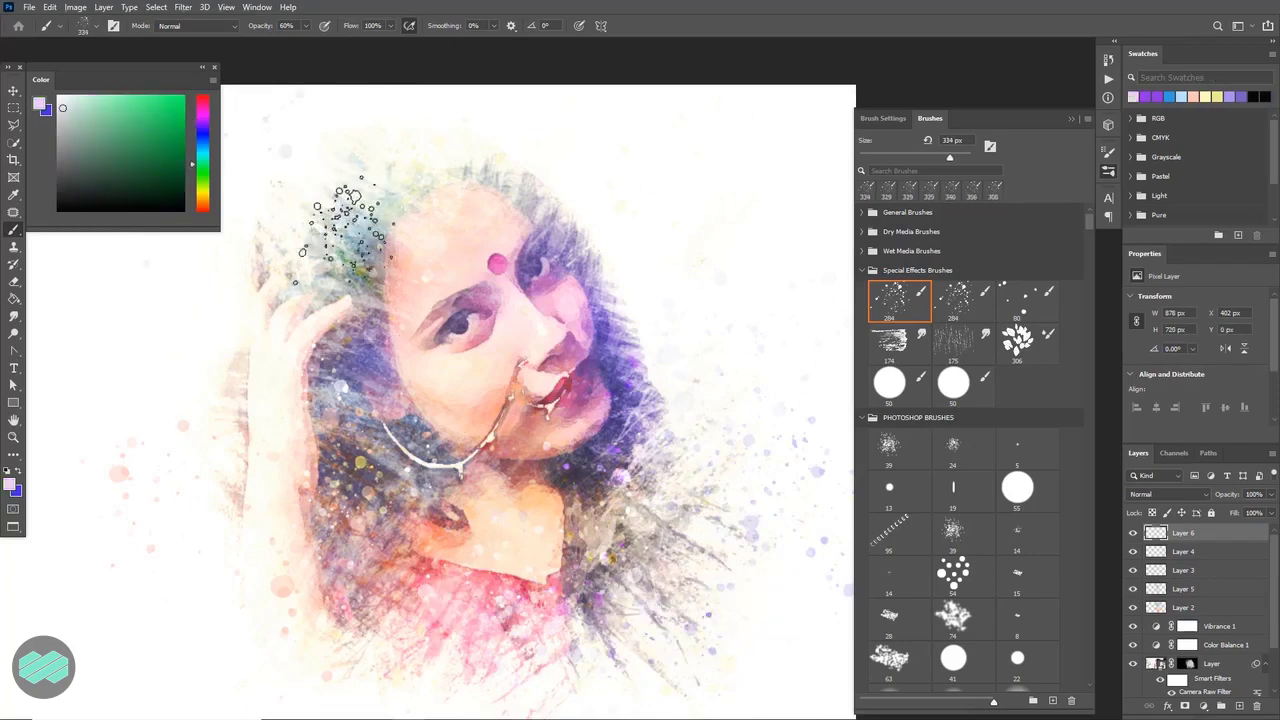
Tint the eye and nose bridge mauve on Layer 3 with a soft round brush at 142 px and 60% opacity.
{"action": "right_click", "coordinate": [560, 365]}
{"action": "left_click", "coordinate": [657, 526]}
{"action": "key", "text": "Return"}
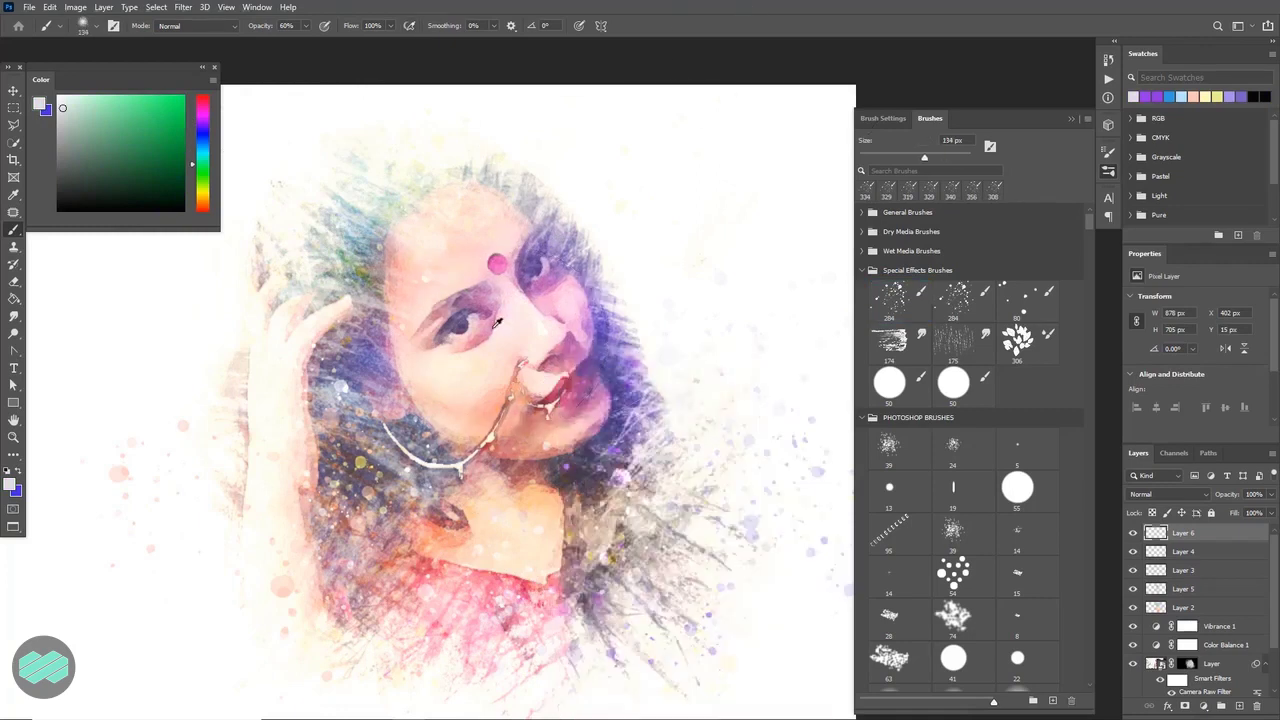
{"action": "left_click", "coordinate": [1224, 553]}
{"action": "left_click", "coordinate": [1196, 569]}
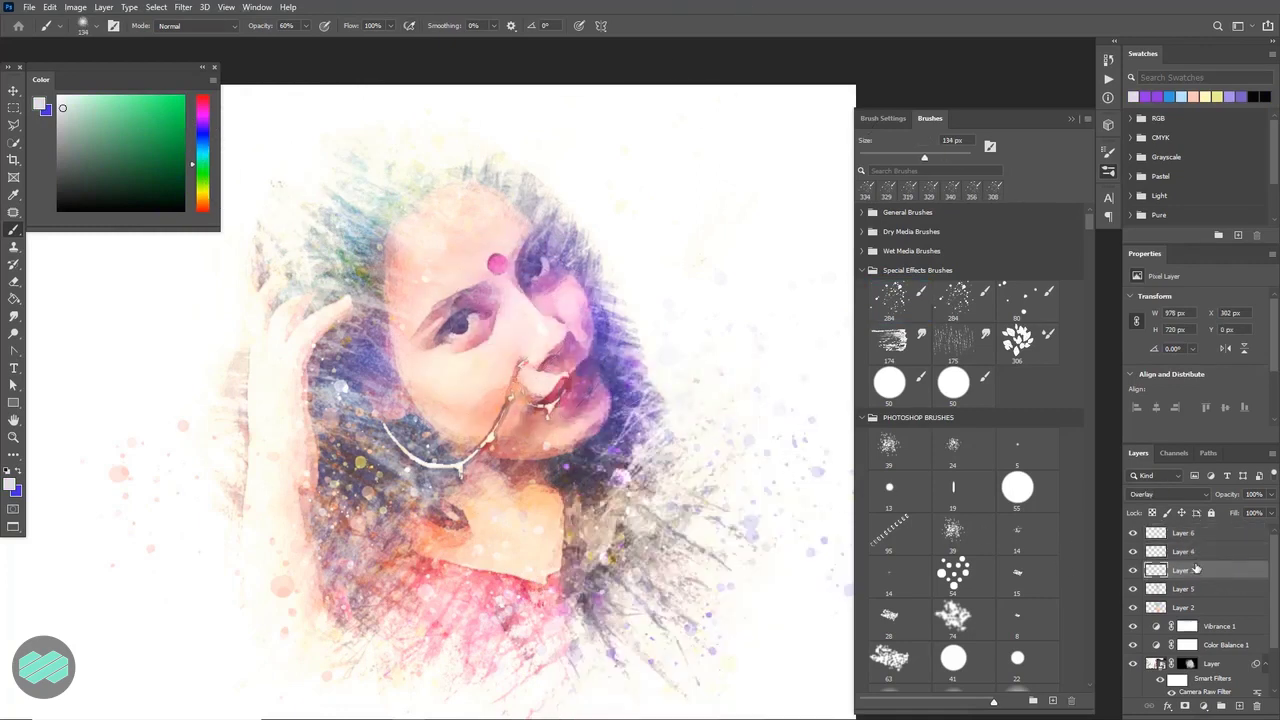
{"action": "mouse_move", "coordinate": [477, 283]}
{"action": "left_mouse_down"}
{"action": "mouse_move", "coordinate": [541, 316]}
{"action": "mouse_move", "coordinate": [523, 320]}
{"action": "left_mouse_up"}
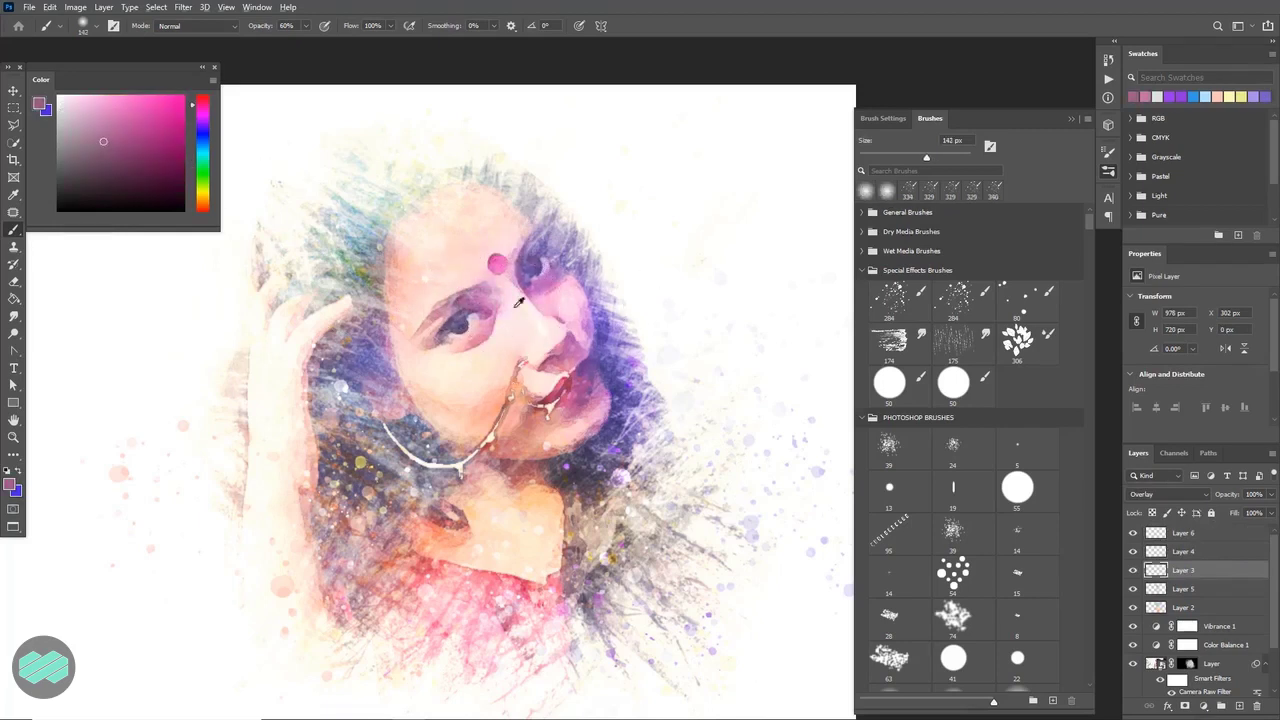
Tint the hair beside the forehead olive green and the cheek and lower hair tan on Layer 3 at 60% opacity.
{"action": "left_click_drag", "start_coordinate": [202, 118], "coordinate": [200, 190]}
{"action": "left_click_drag", "start_coordinate": [418, 246], "coordinate": [397, 268]}
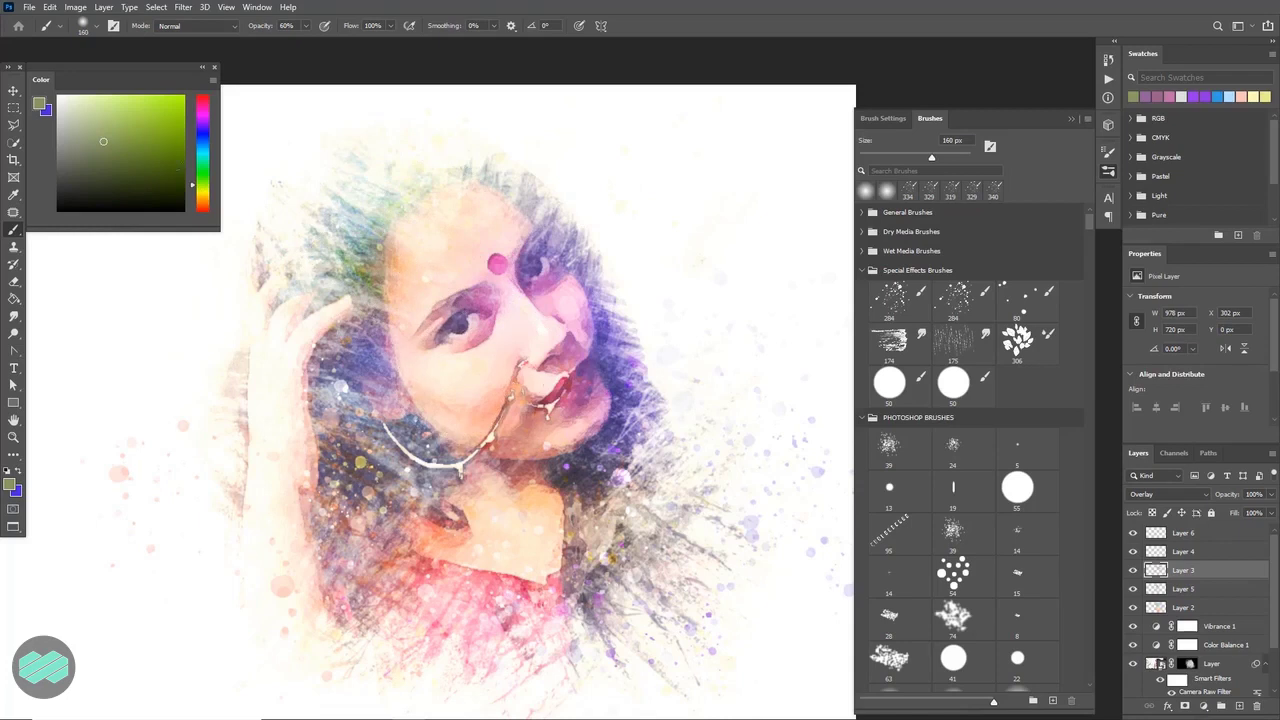
{"action": "left_click", "coordinate": [505, 405], "text": "alt"}
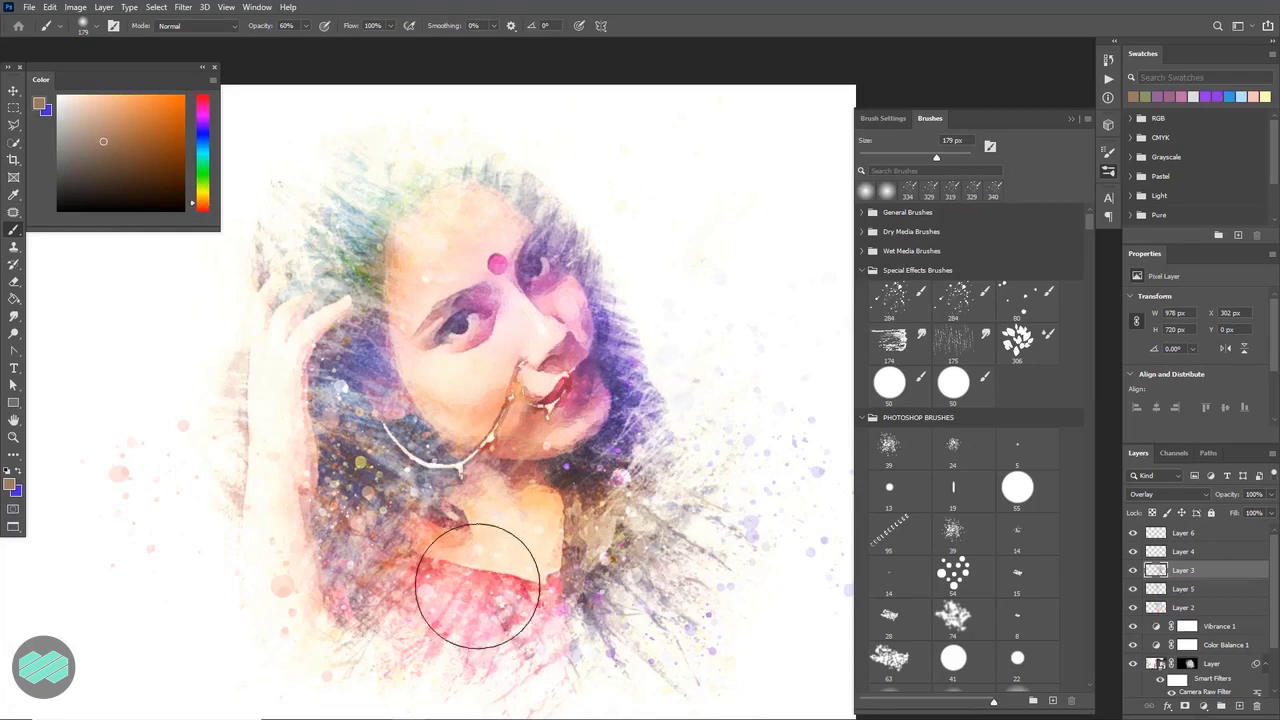
Tint the hair and face on Layer 3 in dark red and magenta with the soft round brush, lowering its opacity to 25%.
{"action": "left_click_drag", "start_coordinate": [198, 203], "coordinate": [193, 222]}
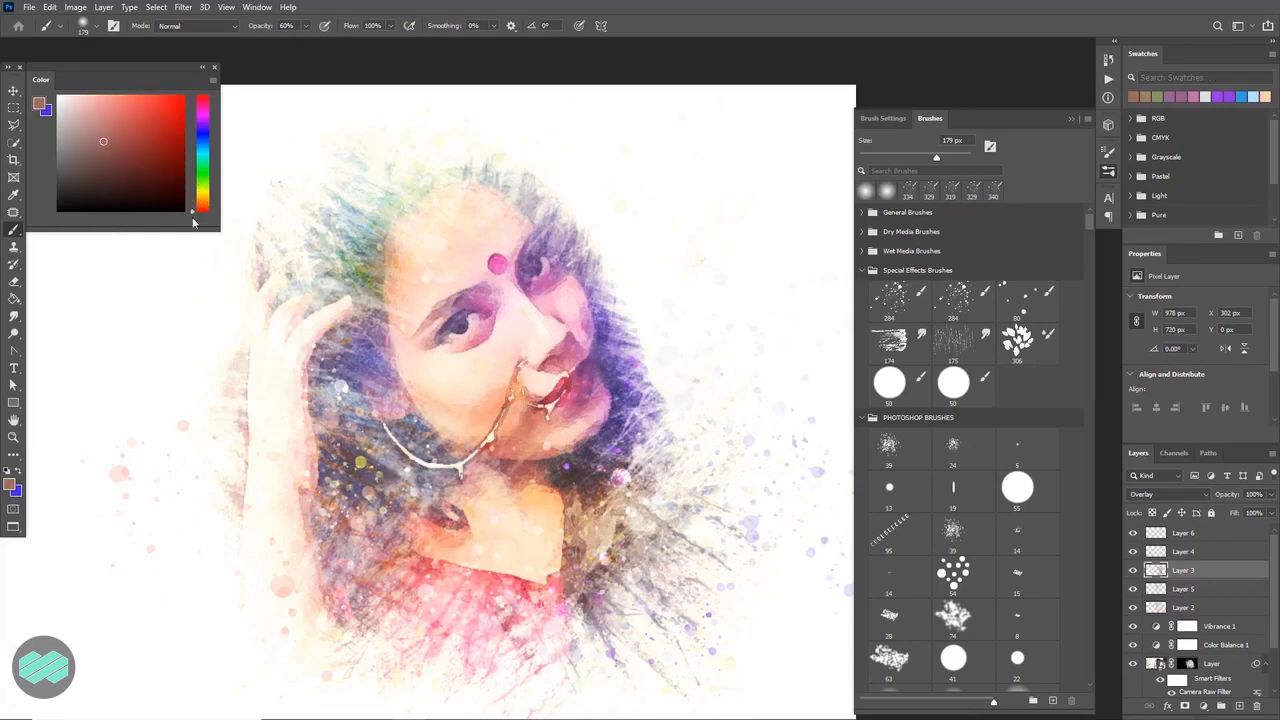
{"action": "left_click_drag", "start_coordinate": [345, 355], "coordinate": [348, 355]}
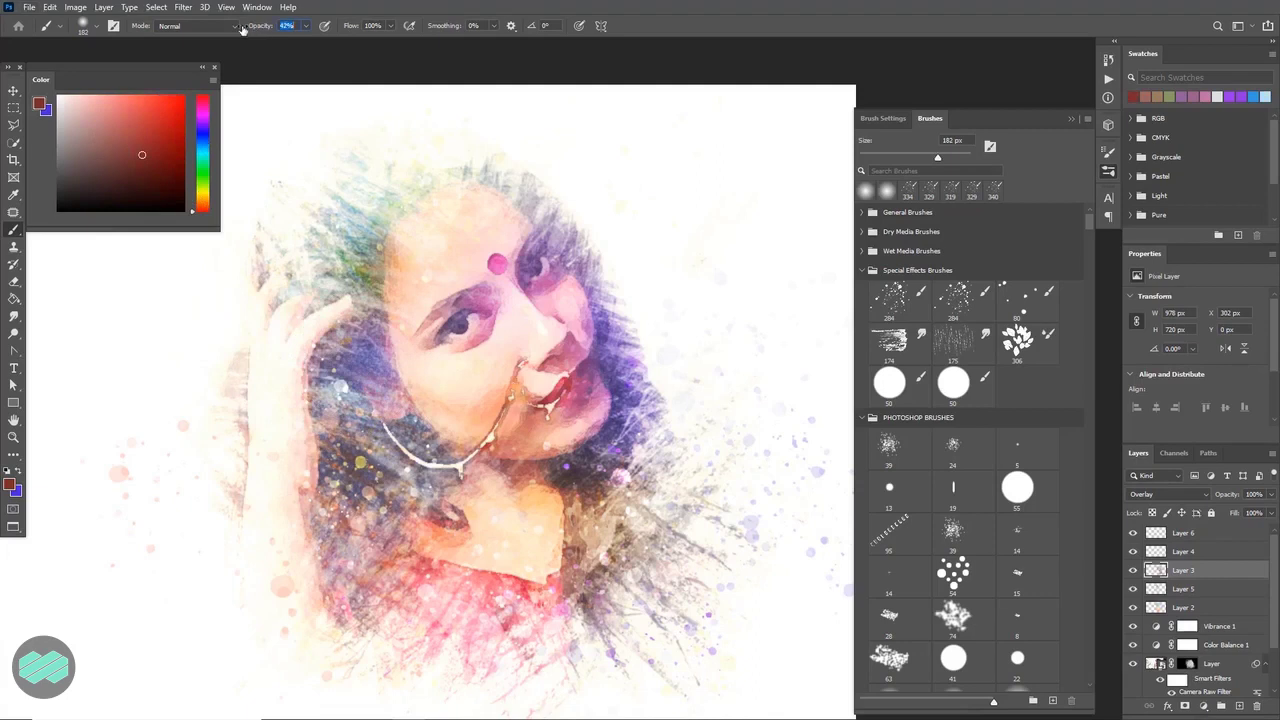
{"action": "left_click_drag", "start_coordinate": [340, 290], "coordinate": [371, 330]}
{"action": "left_click_drag", "start_coordinate": [598, 400], "coordinate": [612, 404]}
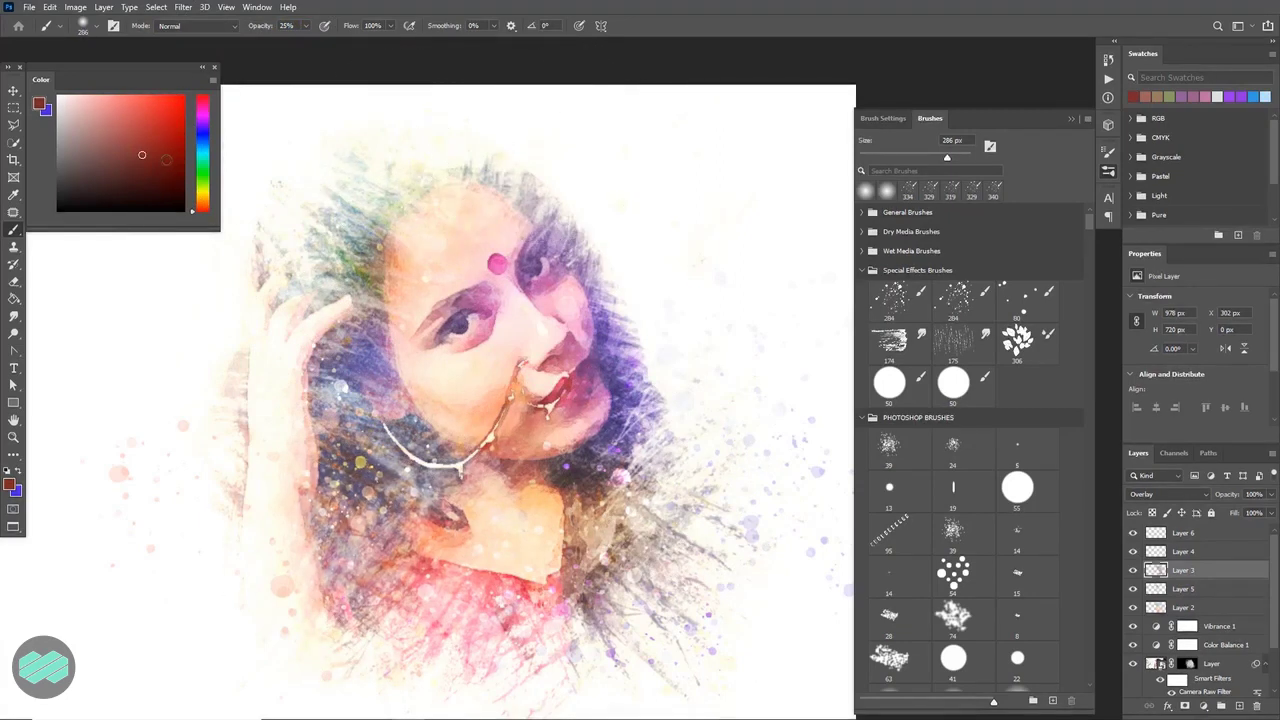
{"action": "left_click_drag", "start_coordinate": [201, 131], "coordinate": [201, 115]}
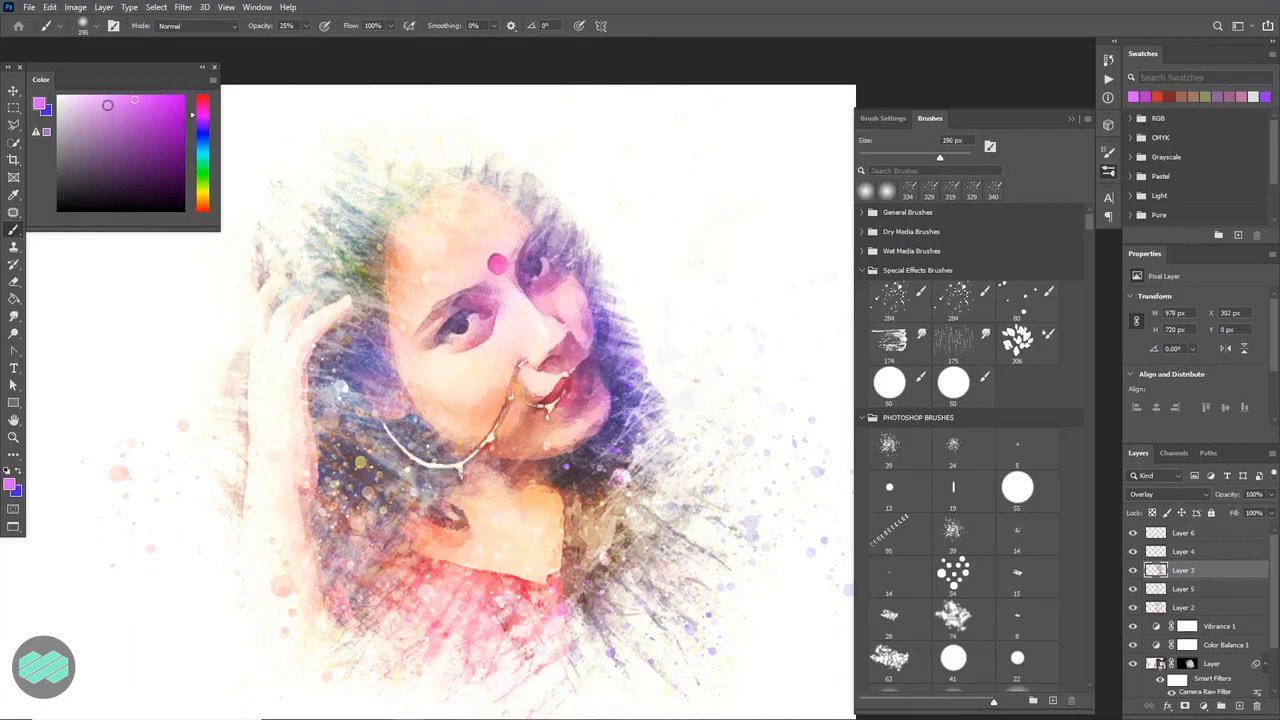
Lighten the nose bridge on Layer 3 in near-white with the soft round brush at about 80 px and 25% opacity.
{"action": "key", "text": "bracketleft"}
{"action": "key", "text": "bracketleft"}
{"action": "key", "text": "bracketleft"}
{"action": "key", "text": "bracketleft"}
{"action": "key", "text": "bracketleft"}
{"action": "left_click", "coordinate": [507, 333], "text": "alt"}
{"action": "key", "text": "bracketleft"}
{"action": "key", "text": "bracketleft"}
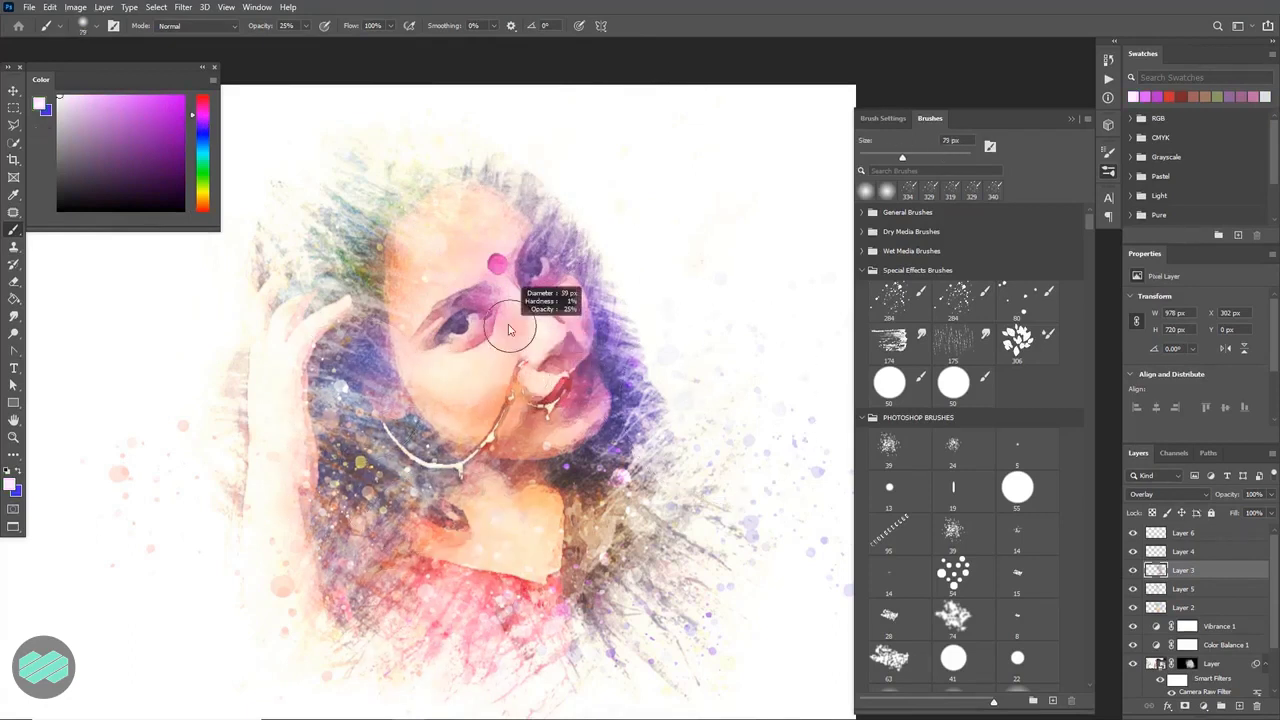
{"action": "key", "text": "bracketright"}
{"action": "key", "text": "bracketright"}
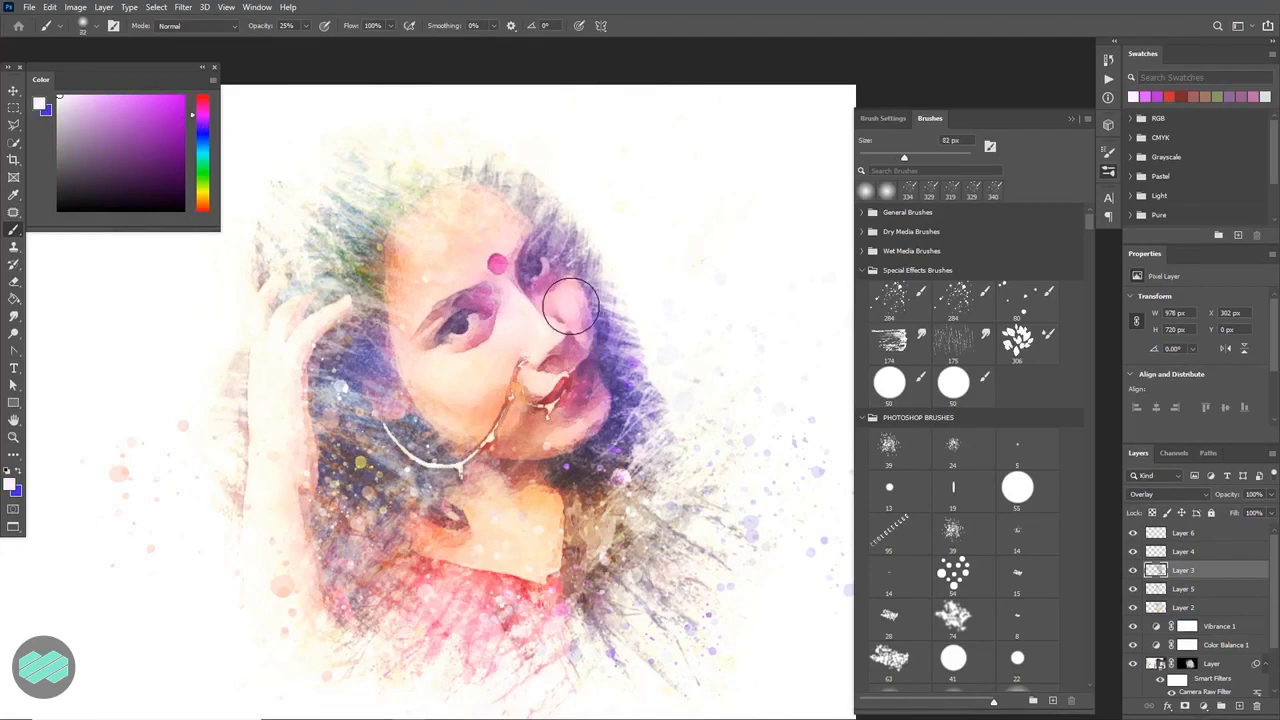
Lighten the cheek, chin and jawline on Layer 3 in white with the soft round brush at 71 px and 19% opacity.
{"action": "mouse_move", "coordinate": [563, 326]}
{"action": "left_mouse_down"}
{"action": "mouse_move", "coordinate": [543, 366]}
{"action": "mouse_move", "coordinate": [574, 400]}
{"action": "left_mouse_up"}
{"action": "left_click_drag", "start_coordinate": [589, 448], "coordinate": [585, 431]}
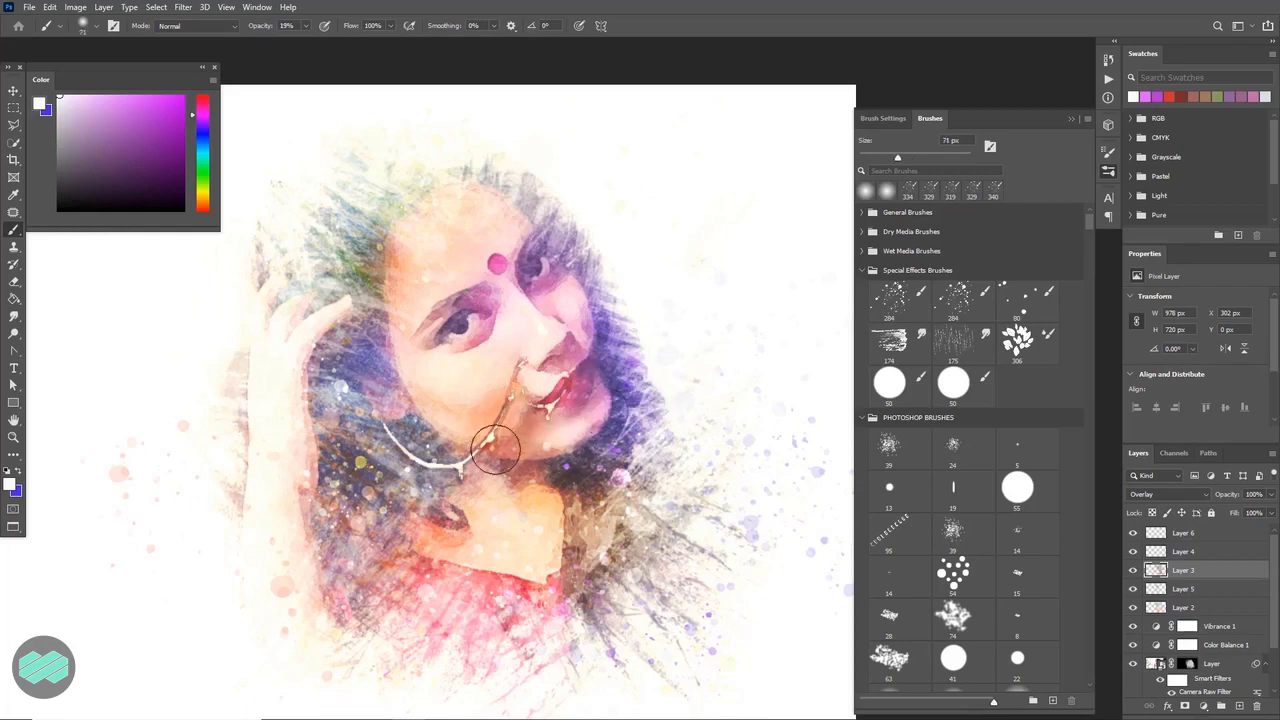
{"action": "left_click_drag", "start_coordinate": [386, 440], "coordinate": [480, 460]}
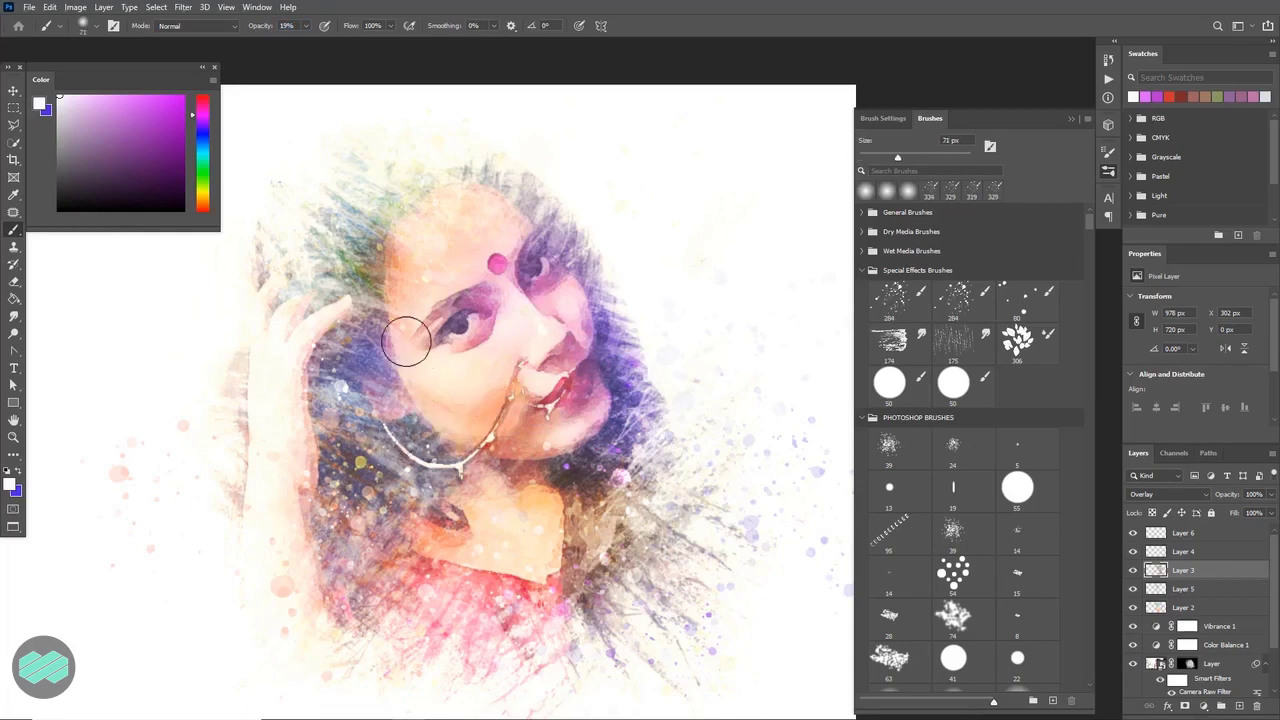
Soften the hair edge on the portrait layer's mask in black with the tapered stroke brush at about 330 px and 19% opacity.
{"action": "left_click_drag", "start_coordinate": [637, 343], "coordinate": [645, 342]}
{"action": "left_click_drag", "start_coordinate": [639, 295], "coordinate": [691, 323]}
{"action": "left_click", "coordinate": [1190, 663]}
{"action": "key", "text": "bracketright"}
{"action": "key", "text": "bracketright"}
{"action": "key", "text": "bracketleft"}
{"action": "scroll", "coordinate": [1092, 233], "scroll_direction": "down", "scroll_amount": 10}
{"action": "left_click", "coordinate": [1028, 373]}
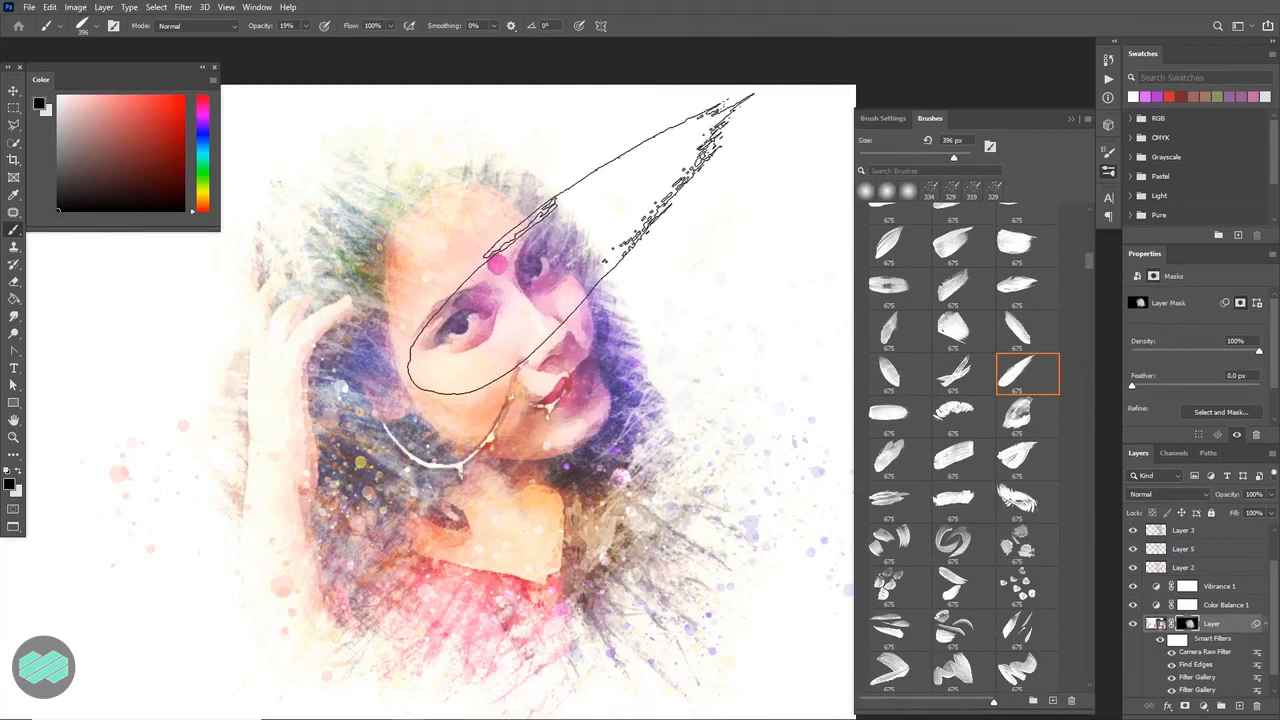
{"action": "key", "text": "c"}
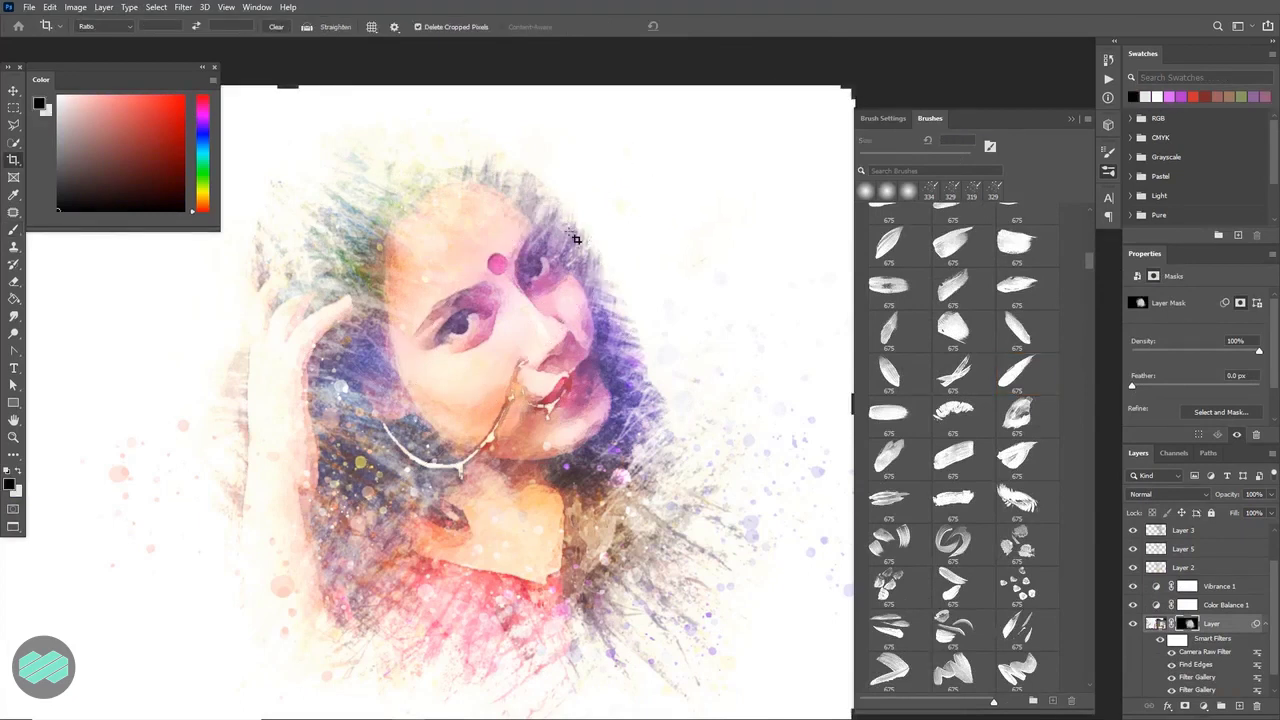
{"action": "key", "text": "b"}
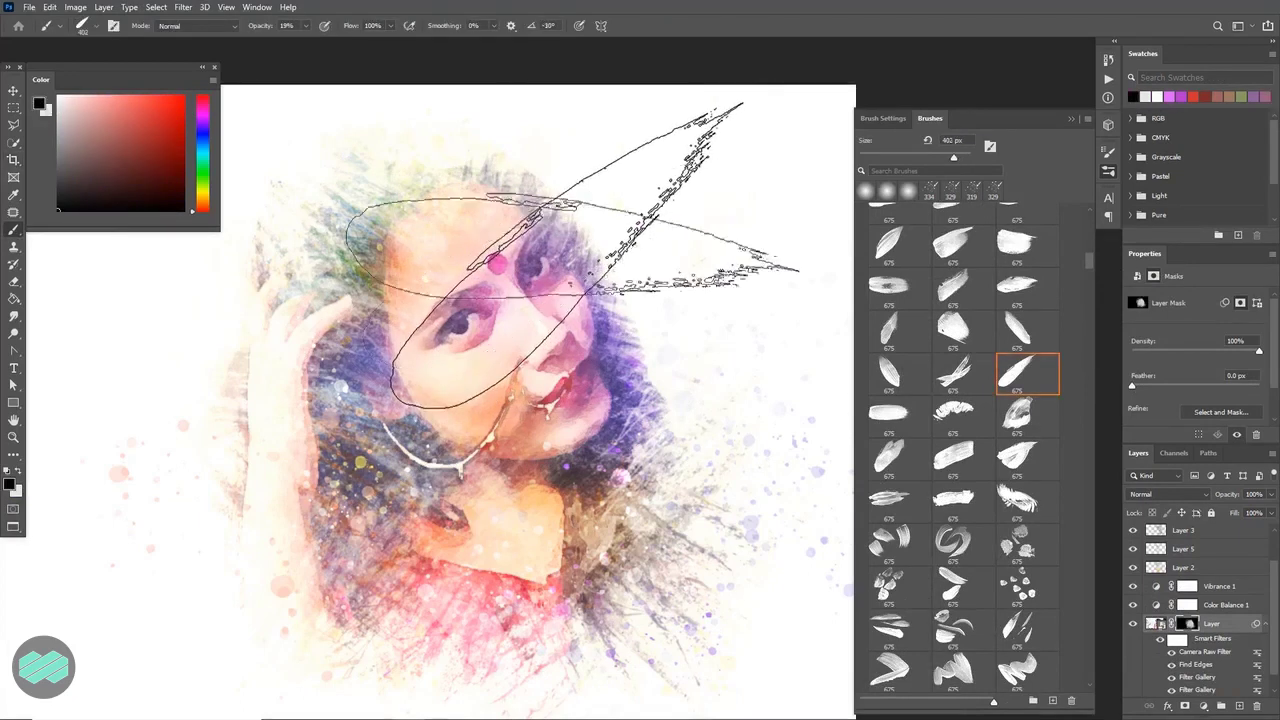
{"action": "left_click_drag", "start_coordinate": [578, 221], "coordinate": [600, 180]}
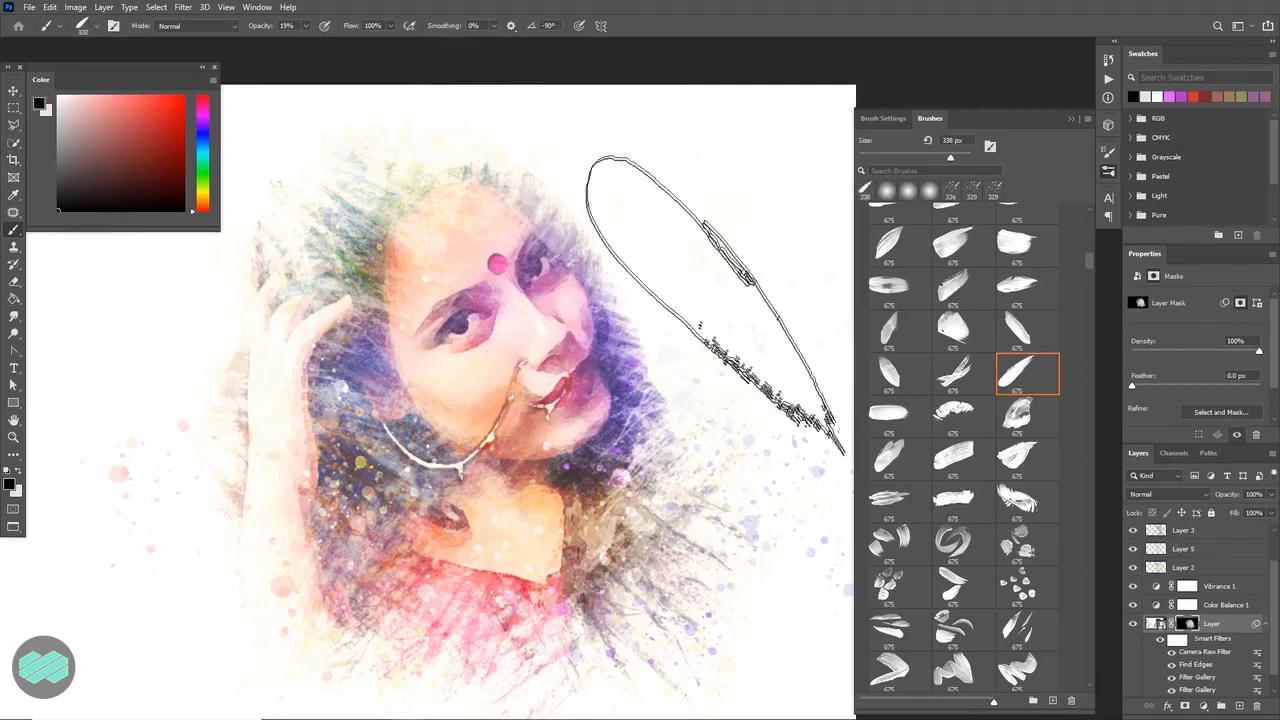
Rework the portrait layer's mask around the hair with the fan-shaped stroke brush at about 293 px, using light grey and black.
{"action": "left_click", "coordinate": [1018, 455]}
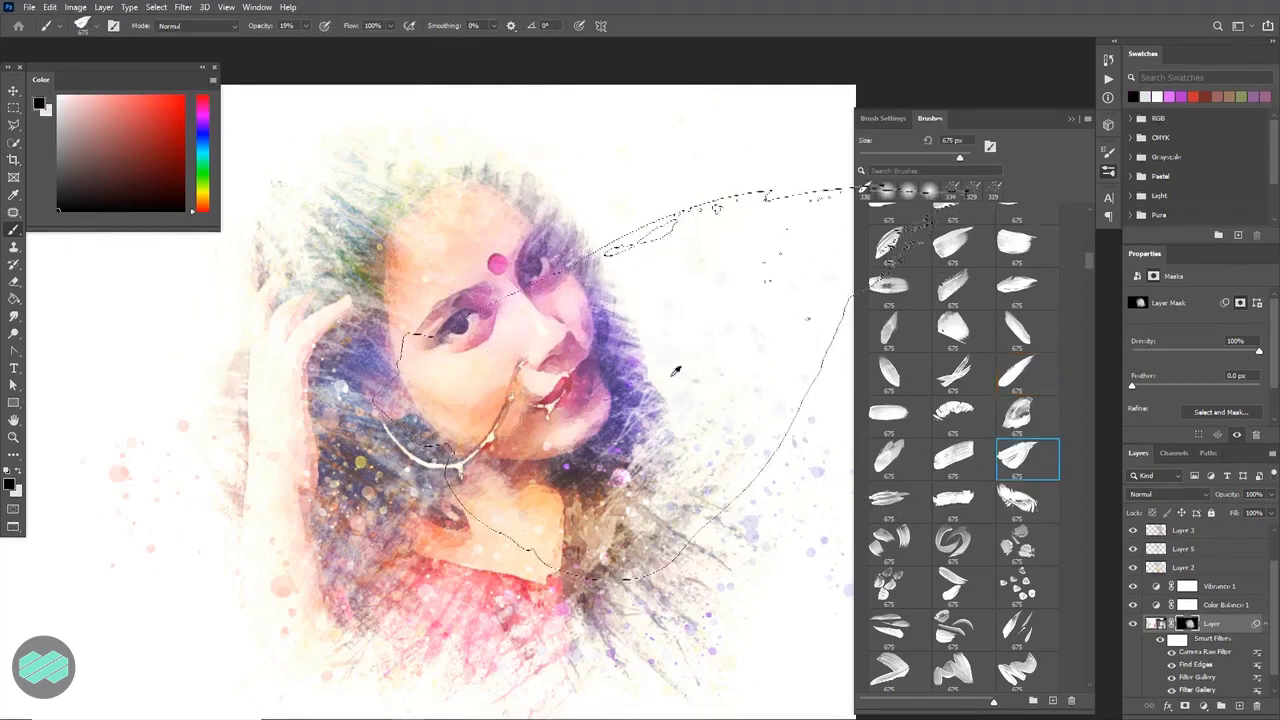
{"action": "key", "text": "x"}
{"action": "left_click_drag", "start_coordinate": [638, 375], "coordinate": [645, 420]}
{"action": "key", "text": "ctrl+z"}
{"action": "left_click_drag", "start_coordinate": [560, 262], "coordinate": [522, 262]}
{"action": "left_click_drag", "start_coordinate": [429, 471], "coordinate": [436, 494]}
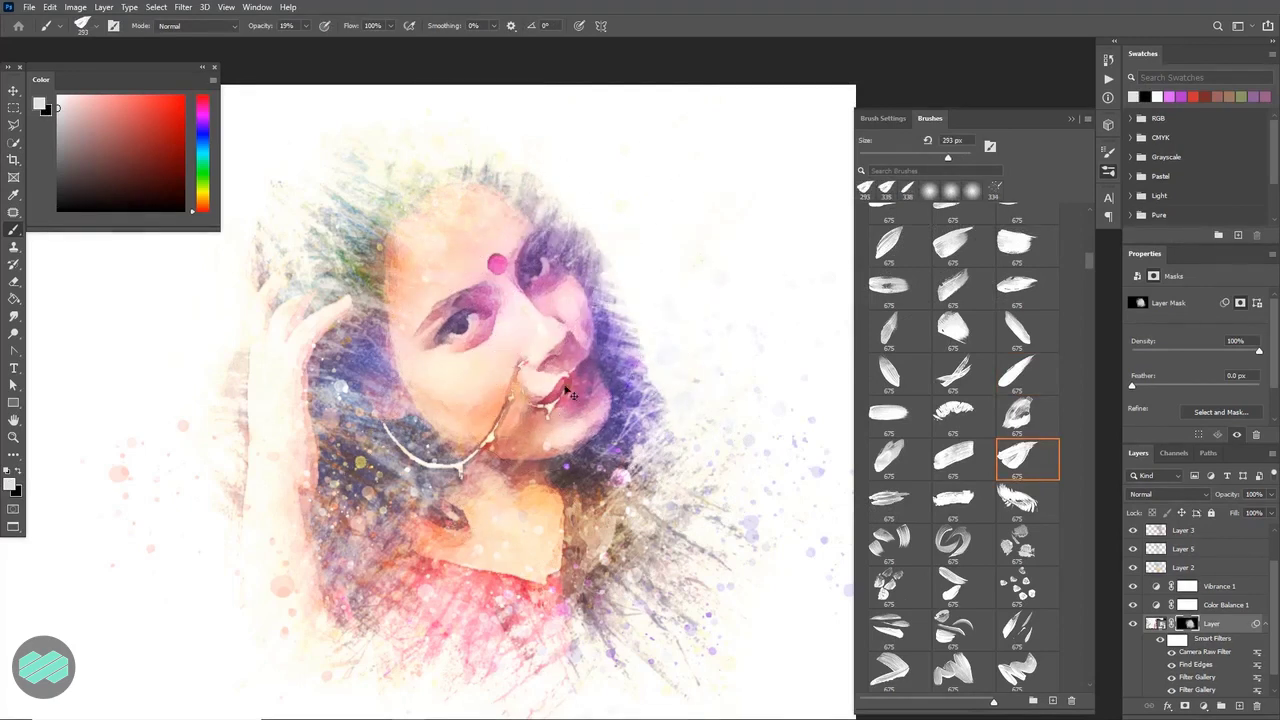
{"action": "key", "text": "x"}
{"action": "left_click_drag", "start_coordinate": [532, 332], "coordinate": [538, 332]}
Retouch the portrait layer's mask over the face and cheek-side hair in light grey with the soft round brush at about 209 px.
{"action": "right_click", "coordinate": [540, 330]}
{"action": "left_click", "coordinate": [640, 443]}
{"action": "key", "text": "x"}
{"action": "key", "text": "x"}
{"action": "left_click_drag", "start_coordinate": [520, 298], "coordinate": [430, 300]}
{"action": "key", "text": "x"}
{"action": "left_click_drag", "start_coordinate": [522, 289], "coordinate": [486, 289]}
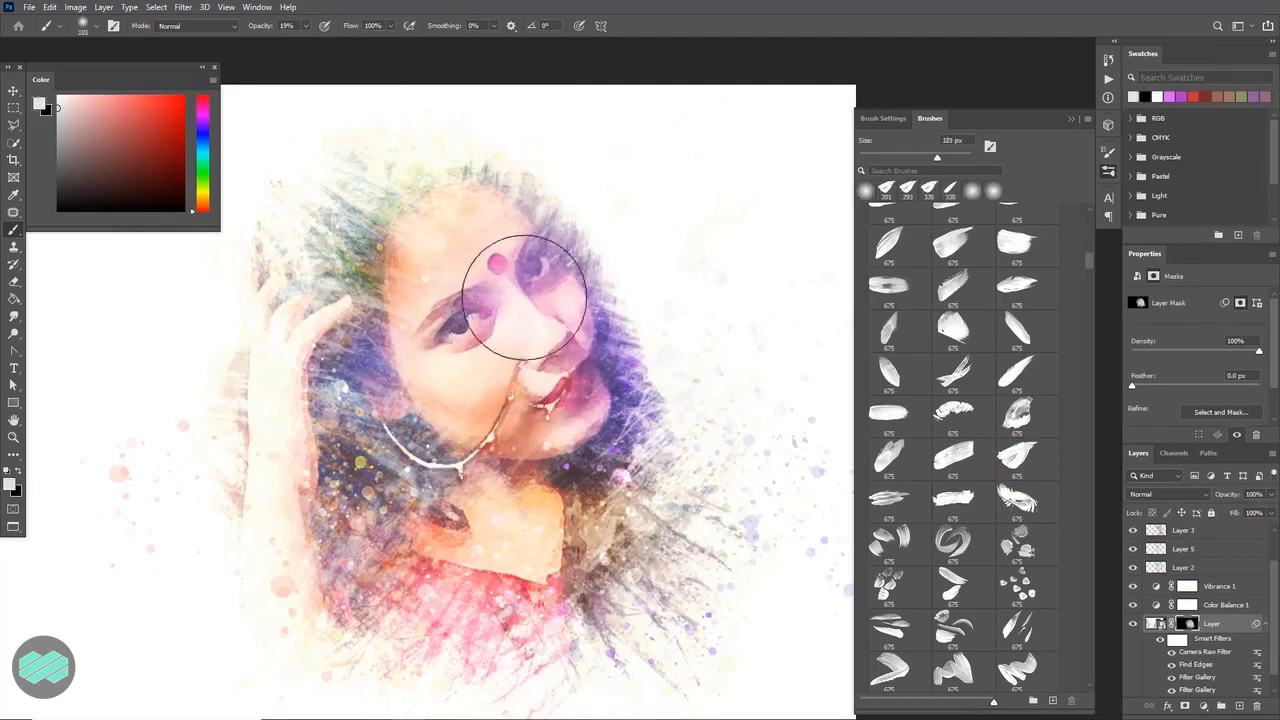
{"action": "left_click", "coordinate": [586, 368], "text": "alt"}
{"action": "left_click_drag", "start_coordinate": [590, 372], "coordinate": [615, 372]}
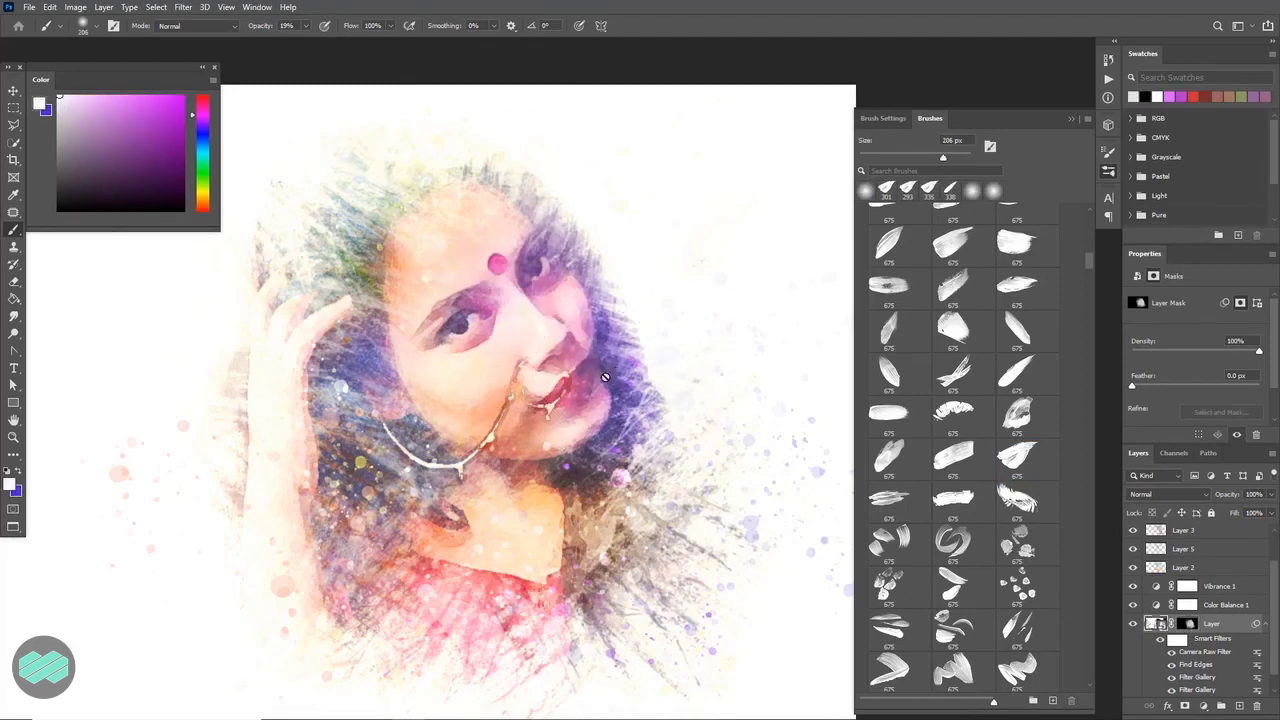
{"action": "left_click", "coordinate": [1190, 623]}
{"action": "left_click_drag", "start_coordinate": [594, 400], "coordinate": [602, 400]}
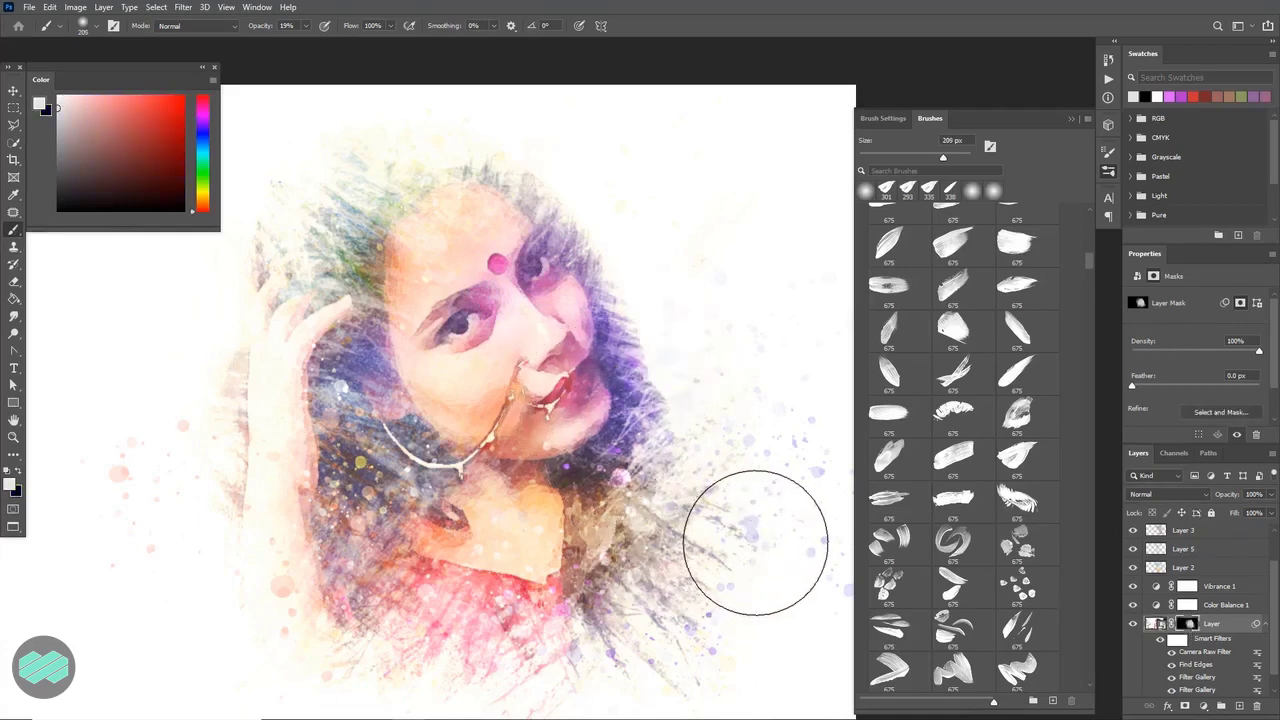
Set the Color Balance 1 midtones to +7 for Magenta–Green and +64 for Yellow–Blue.
{"action": "key", "text": "v"}
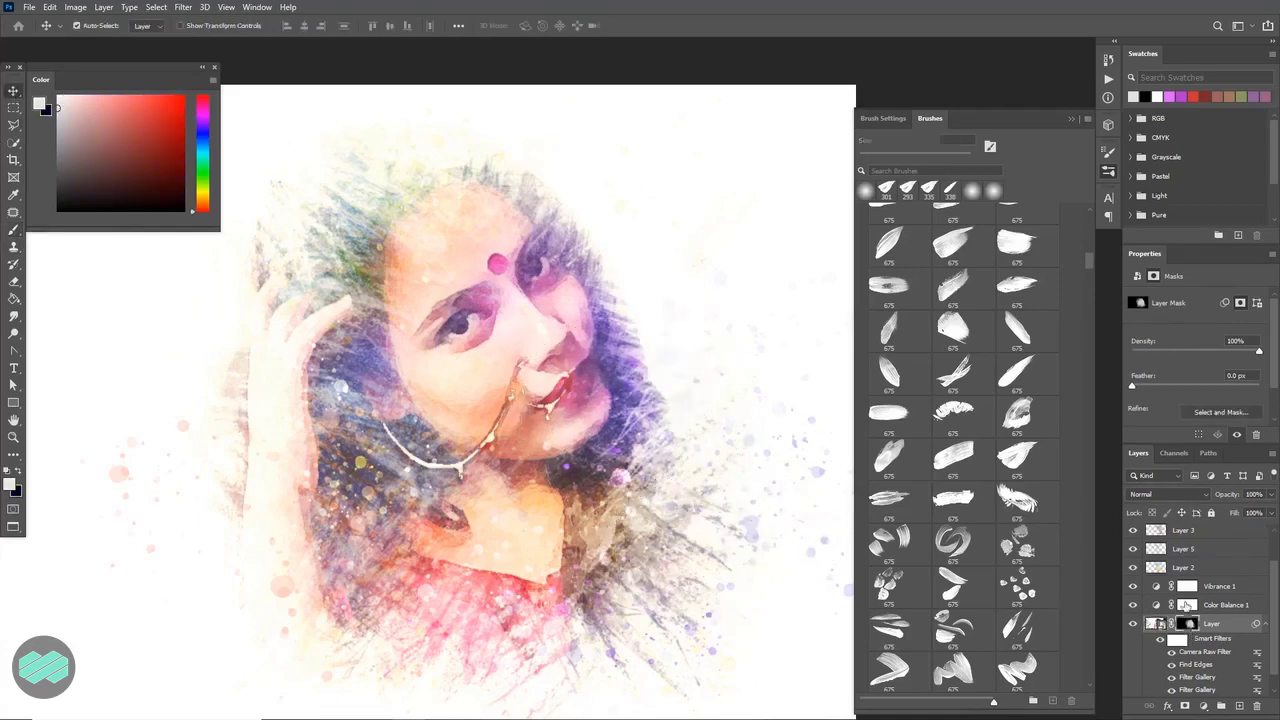
{"action": "left_click", "coordinate": [1186, 605]}
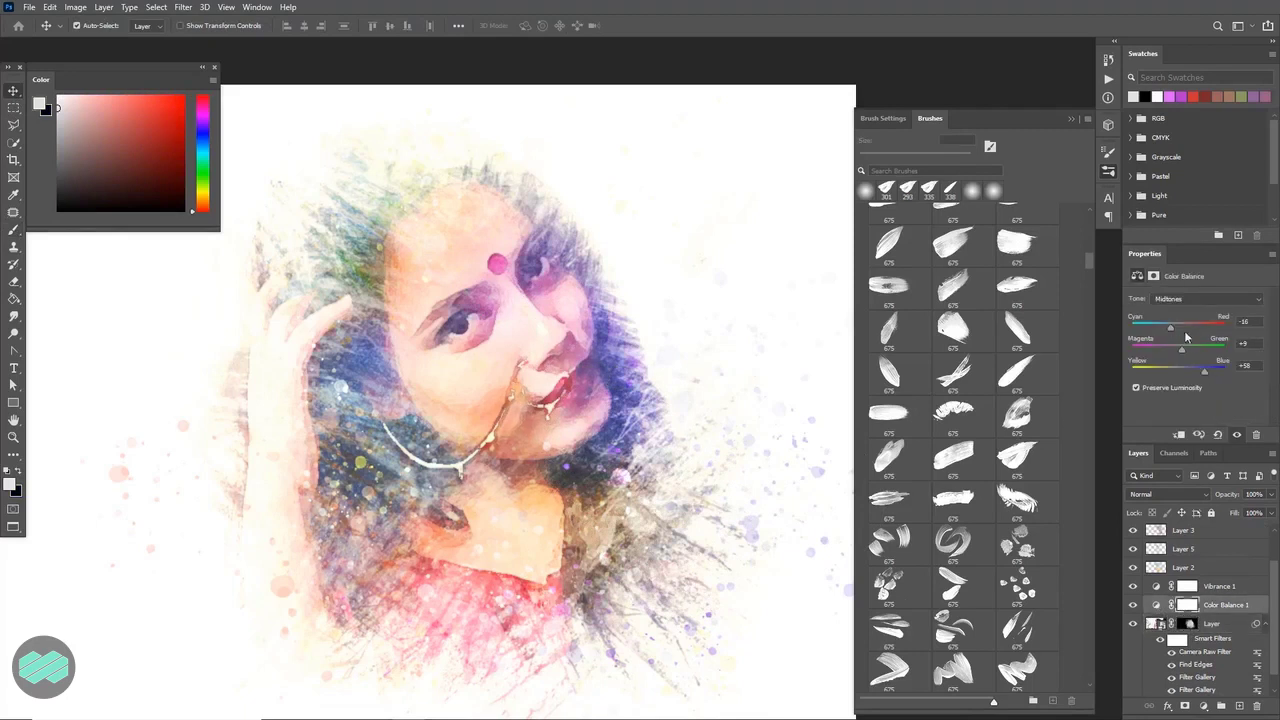
{"action": "left_click_drag", "start_coordinate": [1208, 368], "coordinate": [1205, 368]}
Collapse the floating Brushes and Color panels to view the finished painting unobstructed.
{"action": "left_click", "coordinate": [1071, 119]}
{"action": "left_click", "coordinate": [202, 68]}
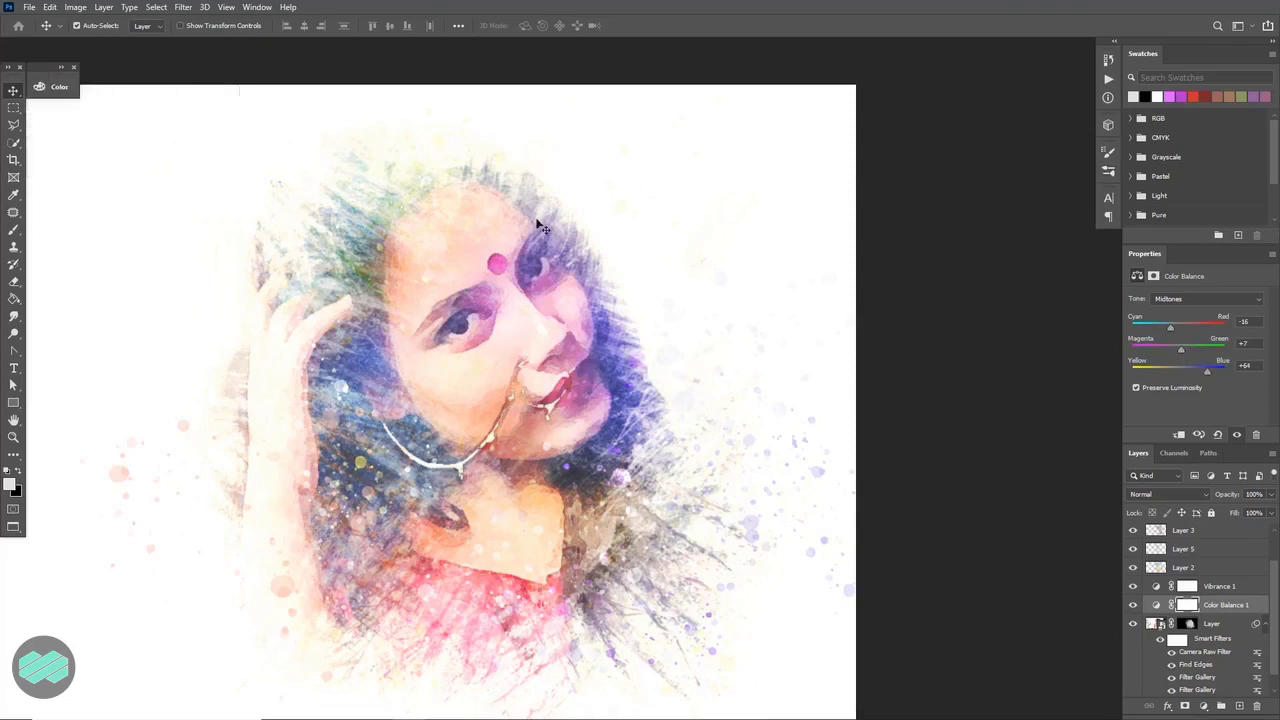
{"action": "left_click_drag", "start_coordinate": [809, 369], "coordinate": [942, 353]}
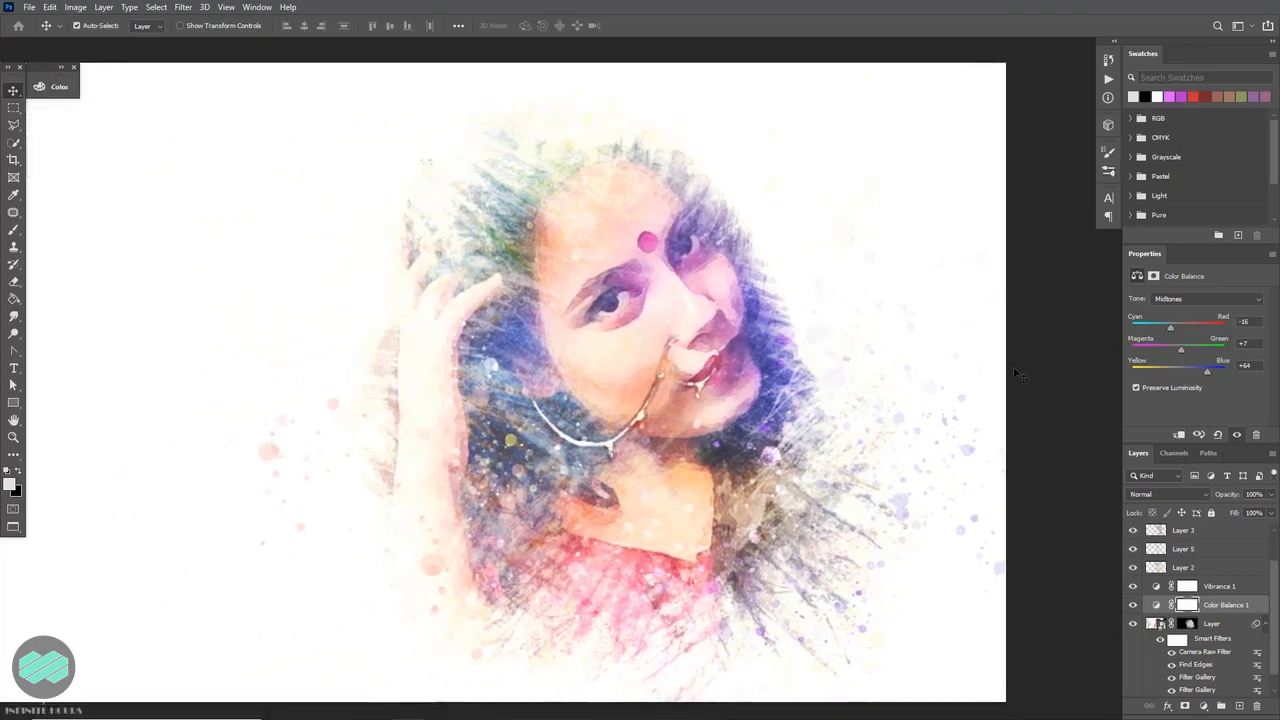